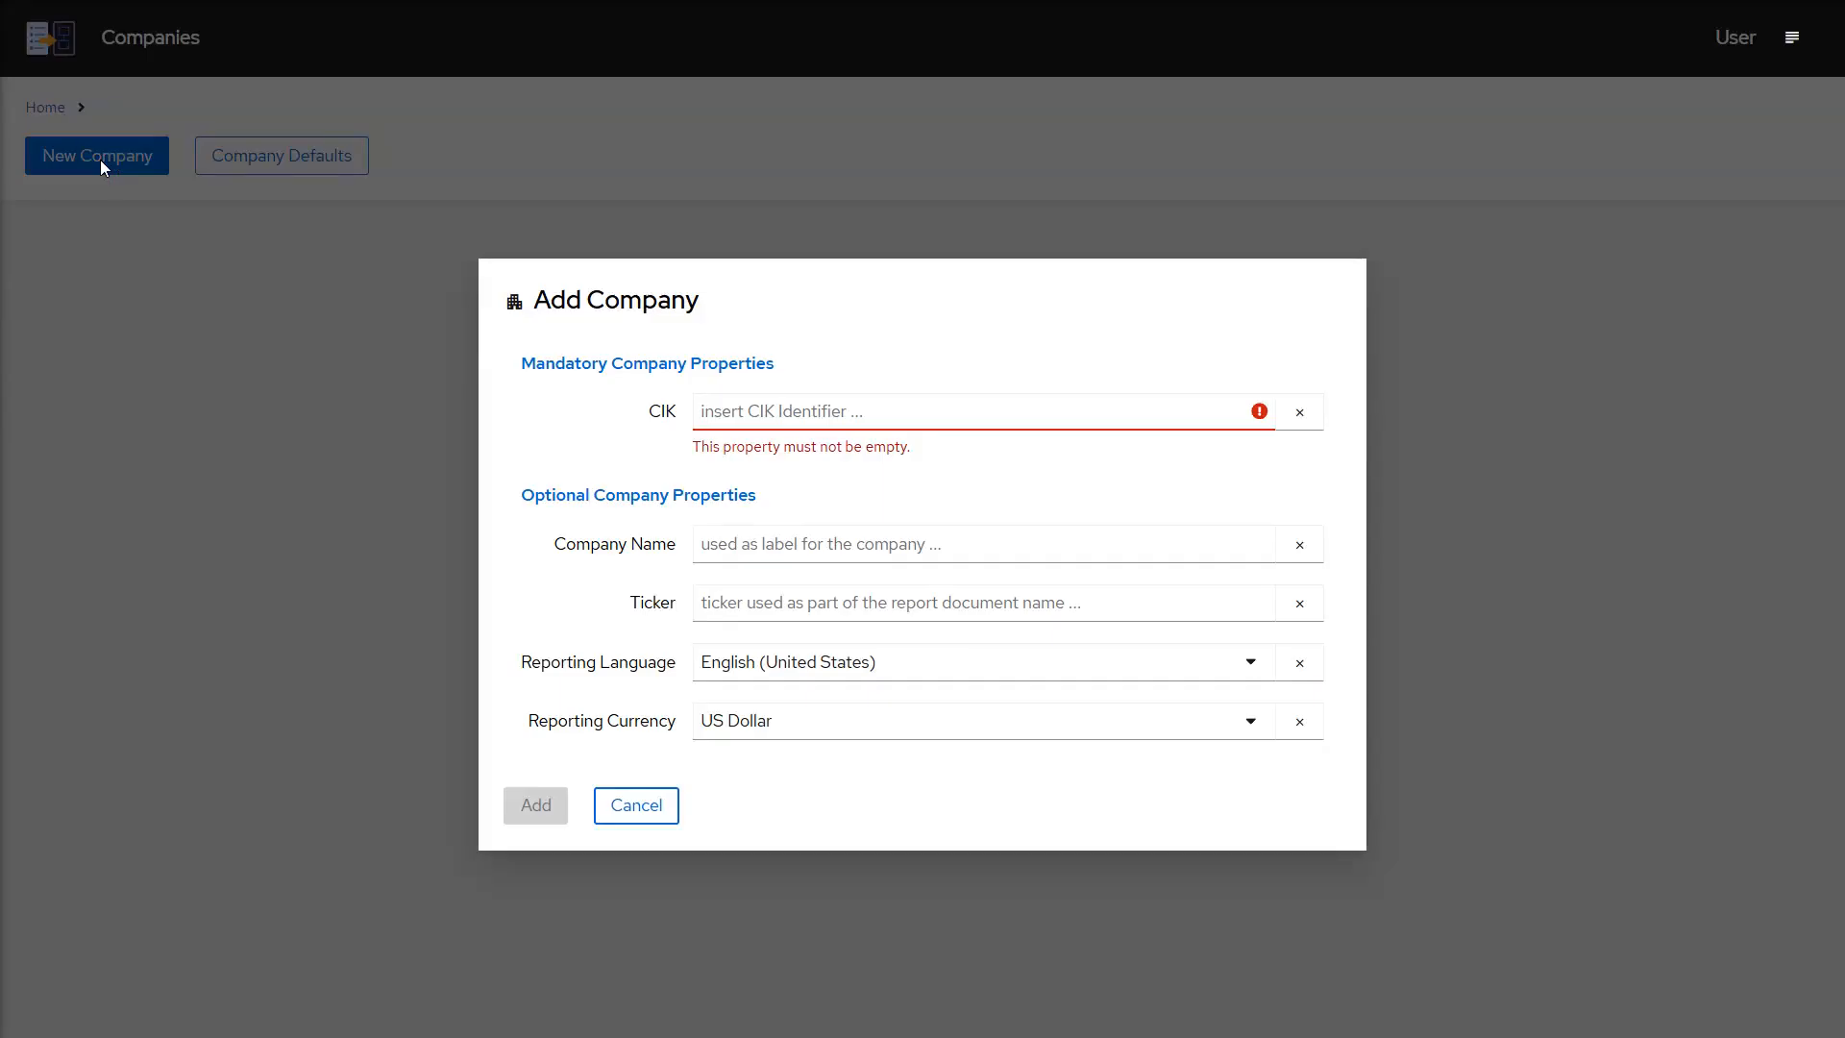
Fill in the new company's CIK identifier and set its company name to Aurewave Travel, Inc.
left_click(881, 413)
key("ctrl+v")
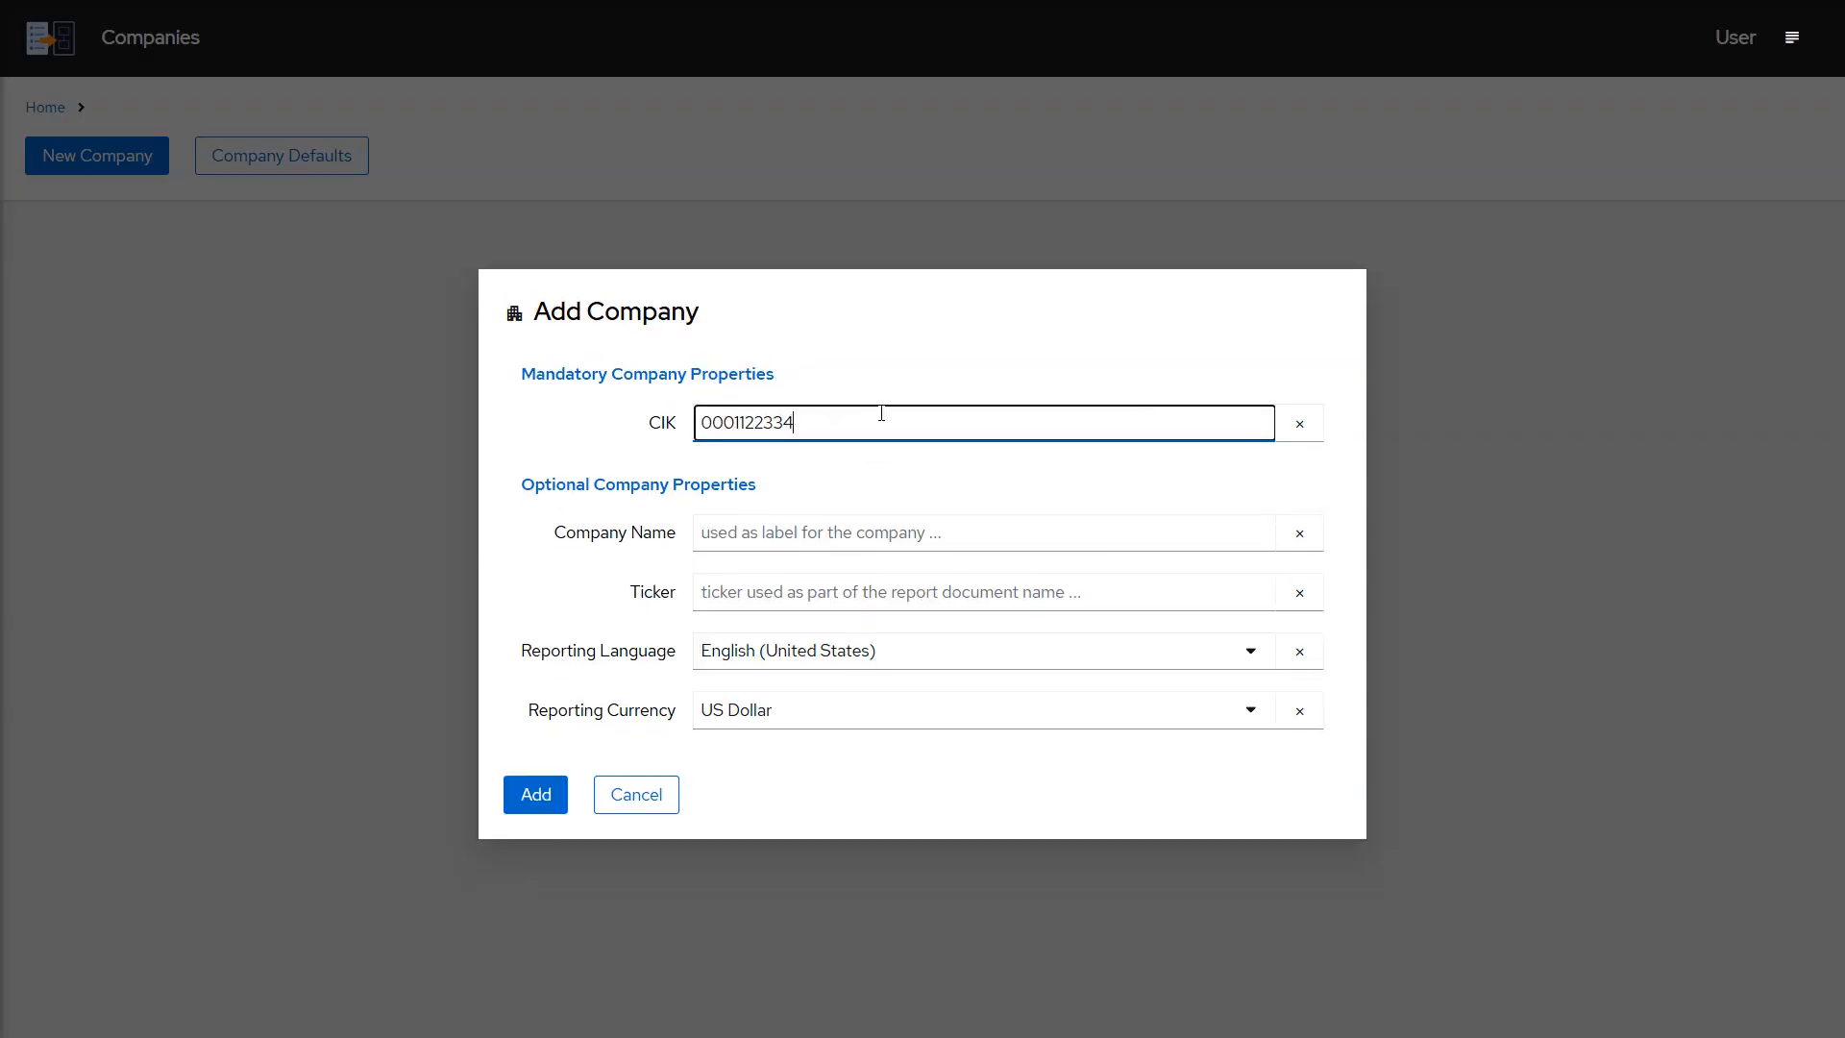
left_click(886, 401)
left_click(958, 534)
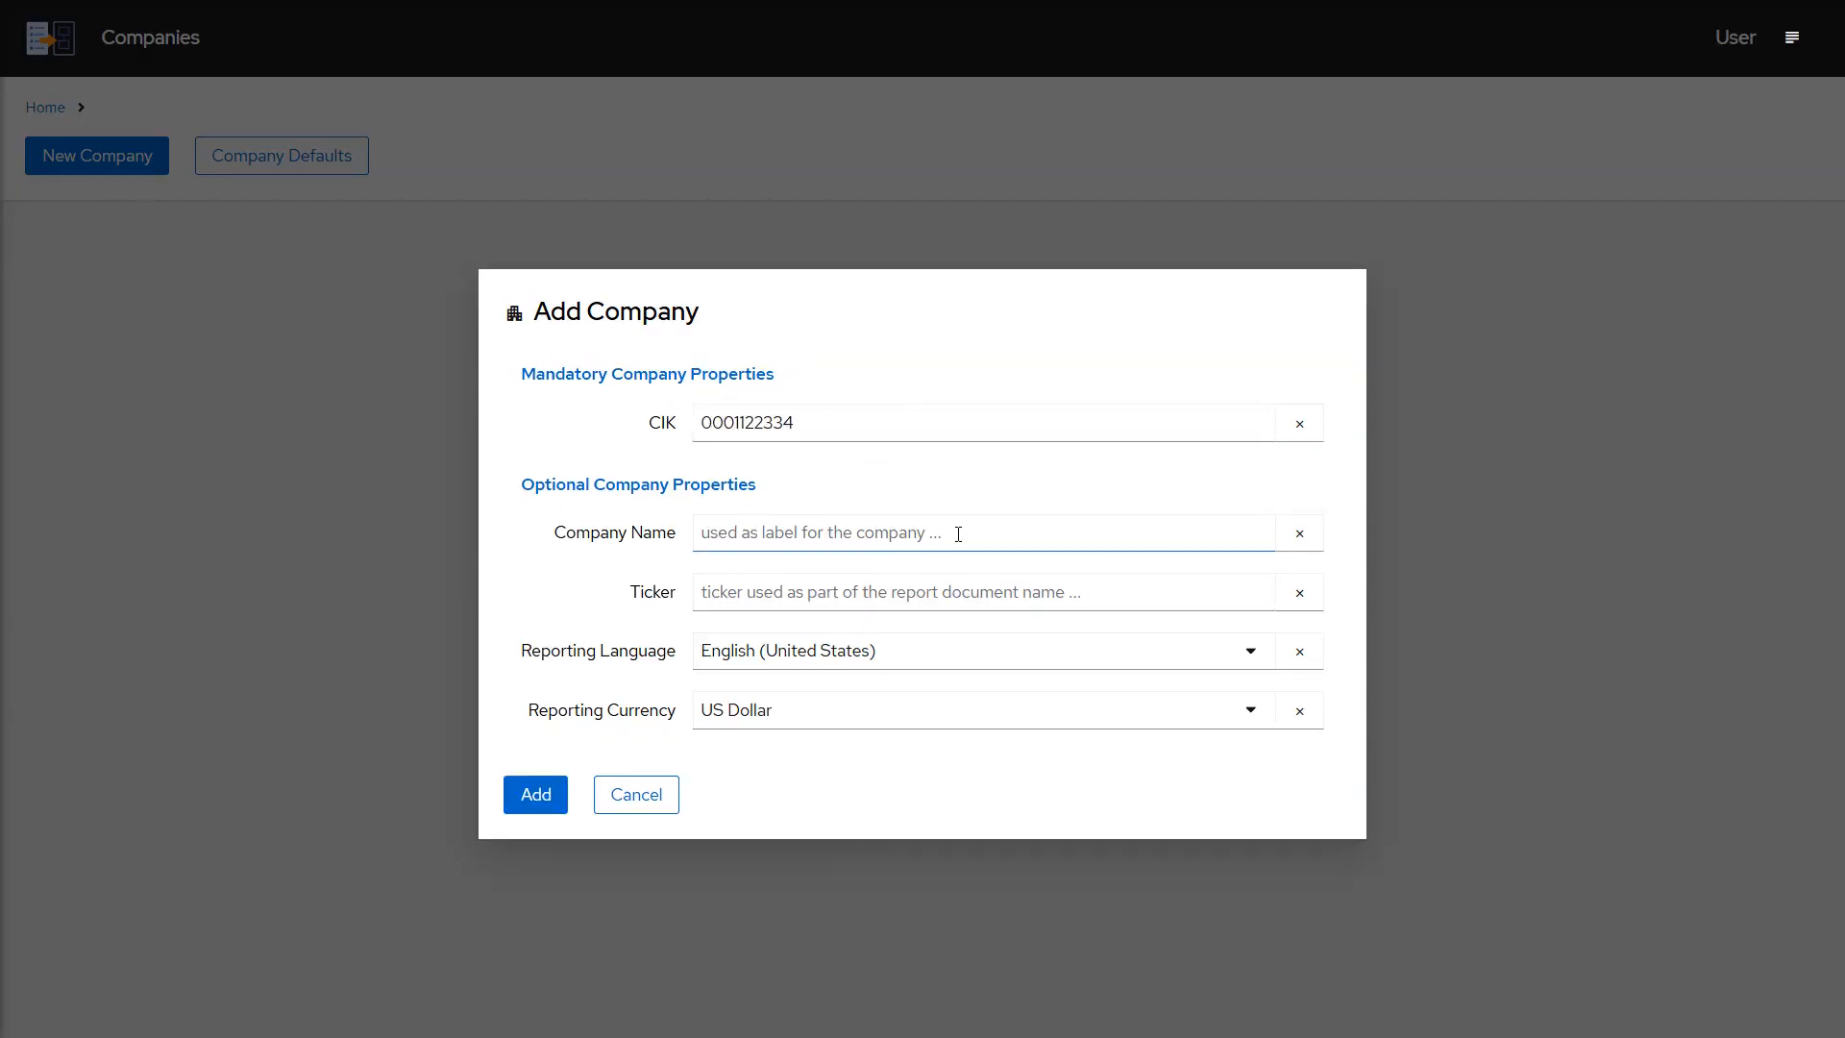
left_click(958, 534)
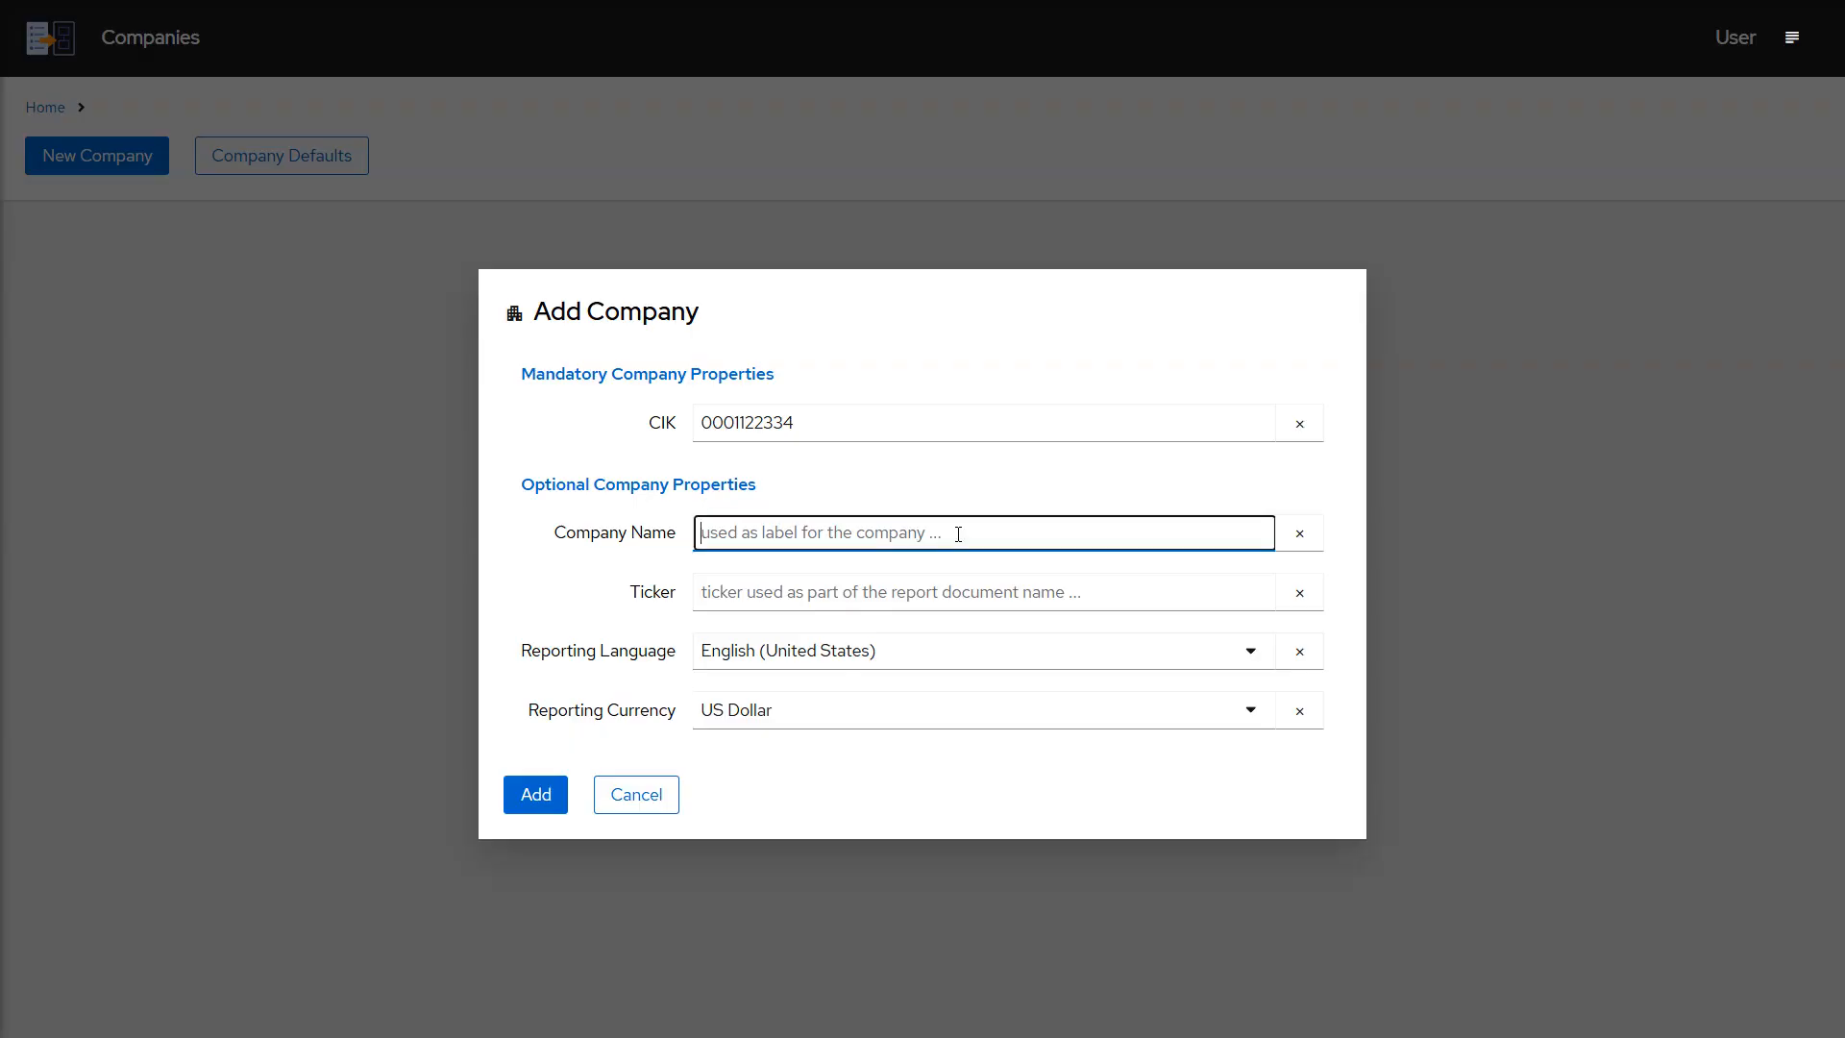
type("Aurewave Travel, Inc.")
left_click(964, 519)
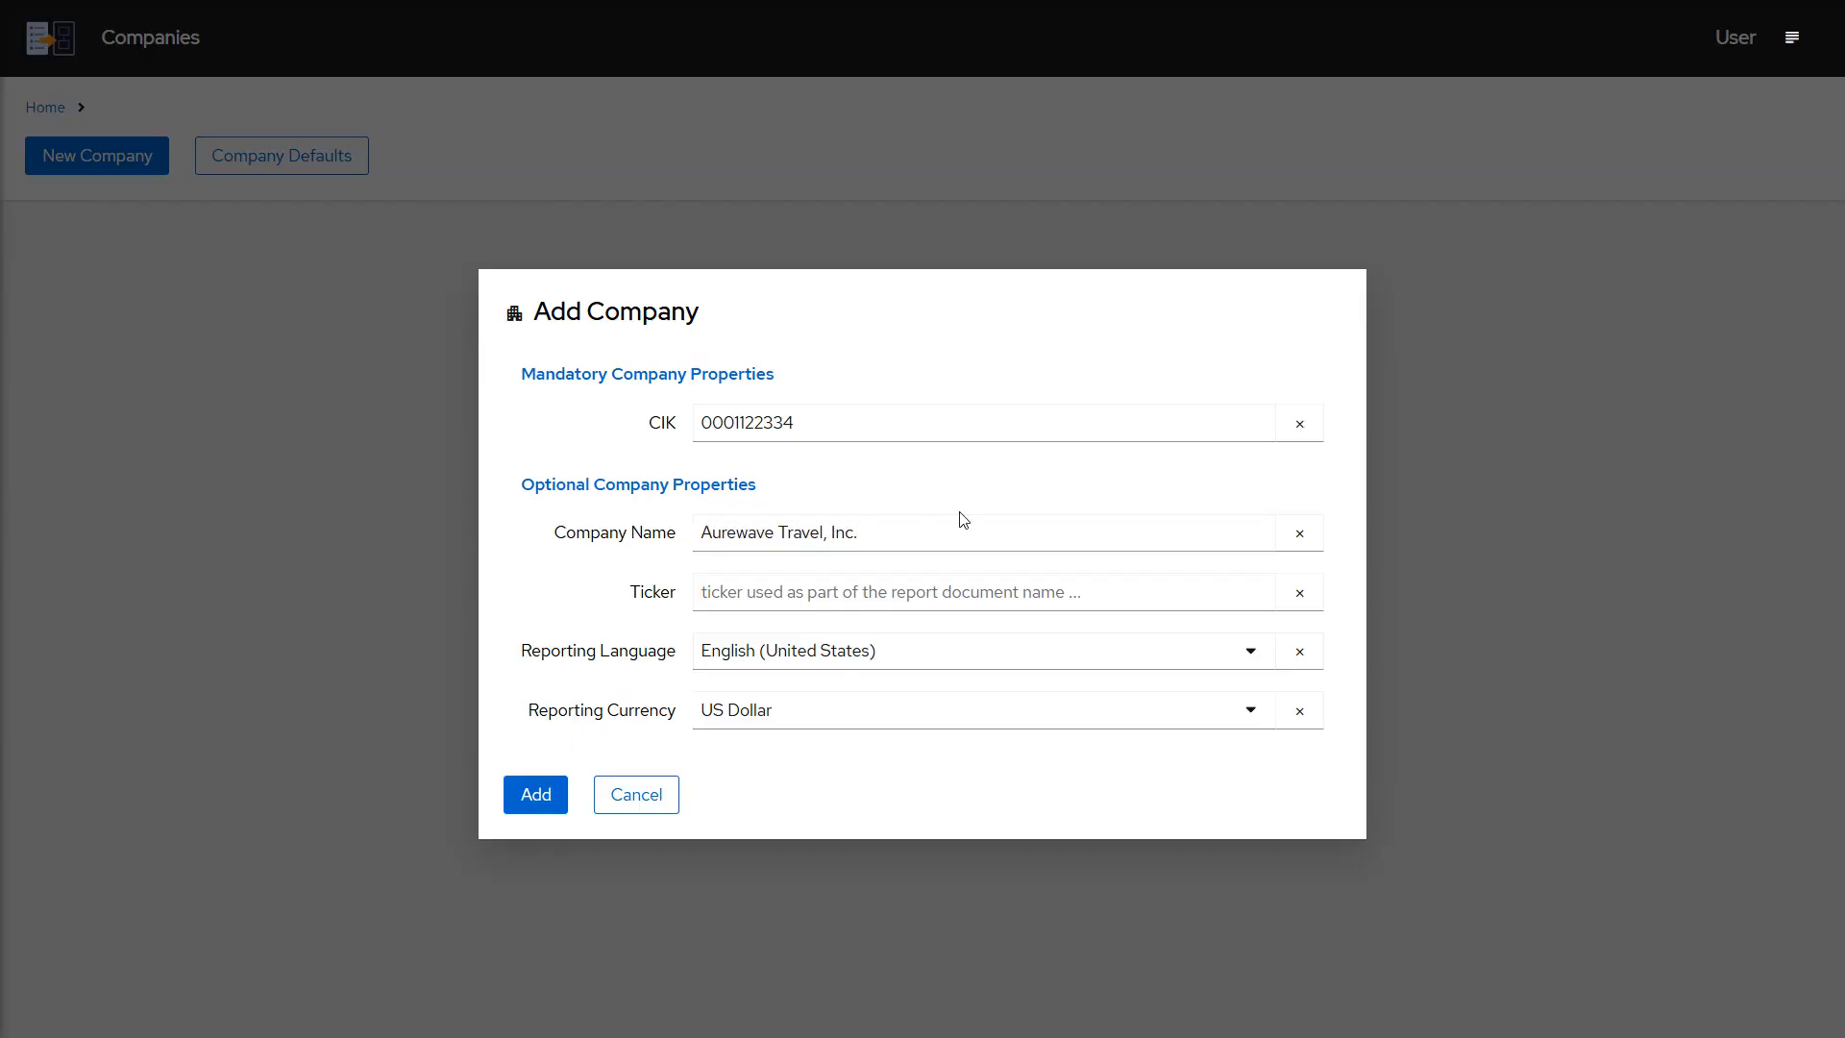
Set the company's ticker to awav and add the company with English (United States) and US Dollar as reporting defaults.
left_click(783, 593)
left_click(783, 592)
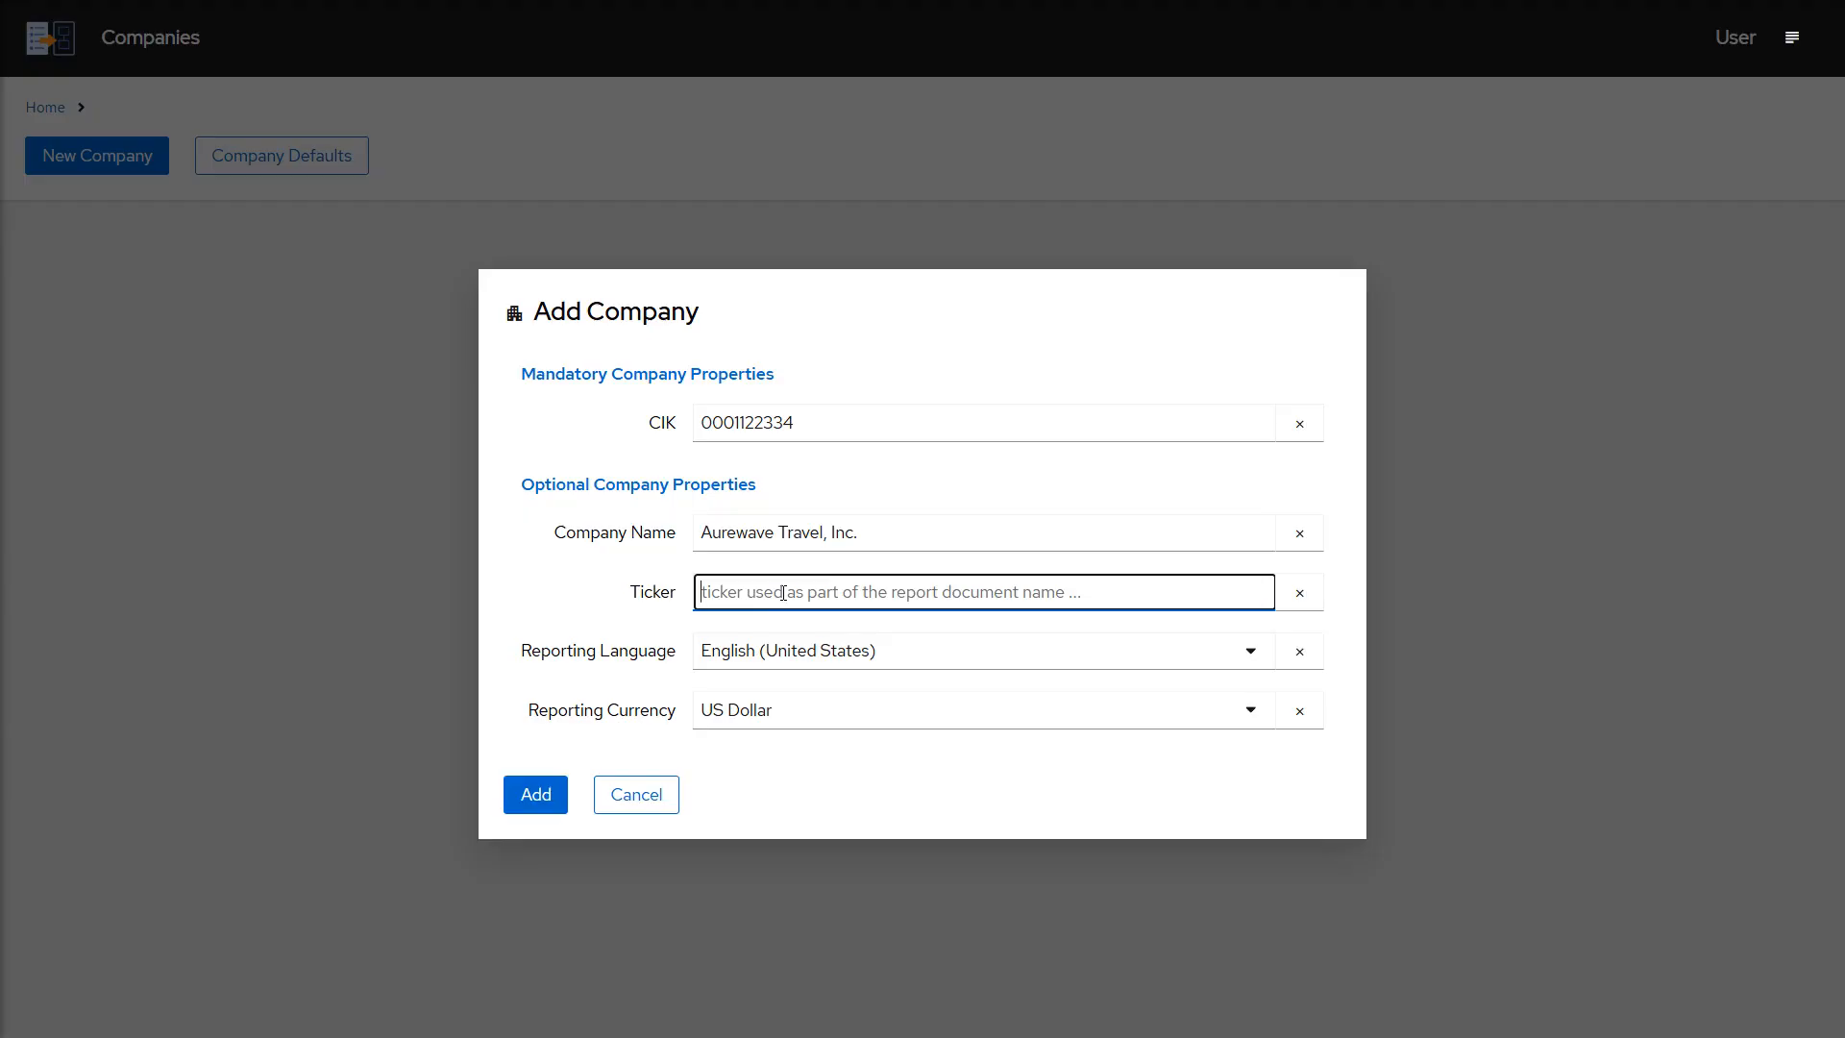
type("awav")
left_click(796, 575)
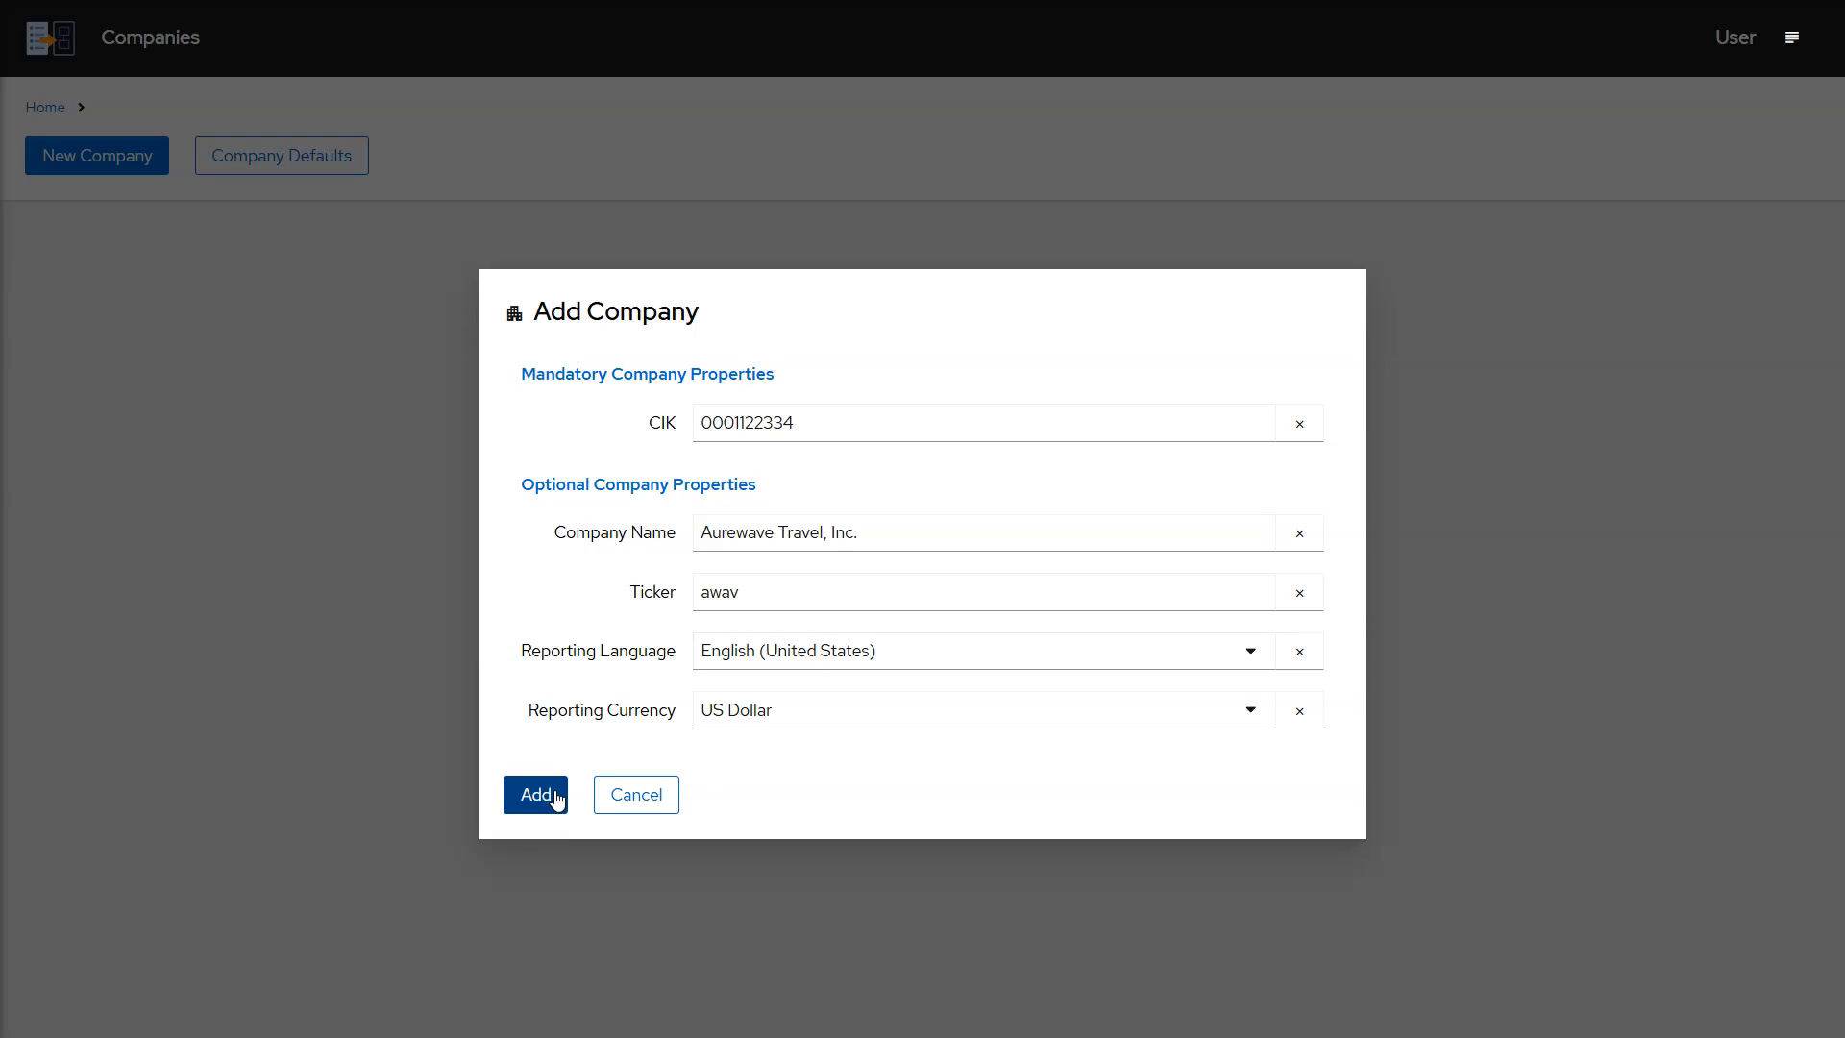
left_click(556, 799)
left_click(557, 800)
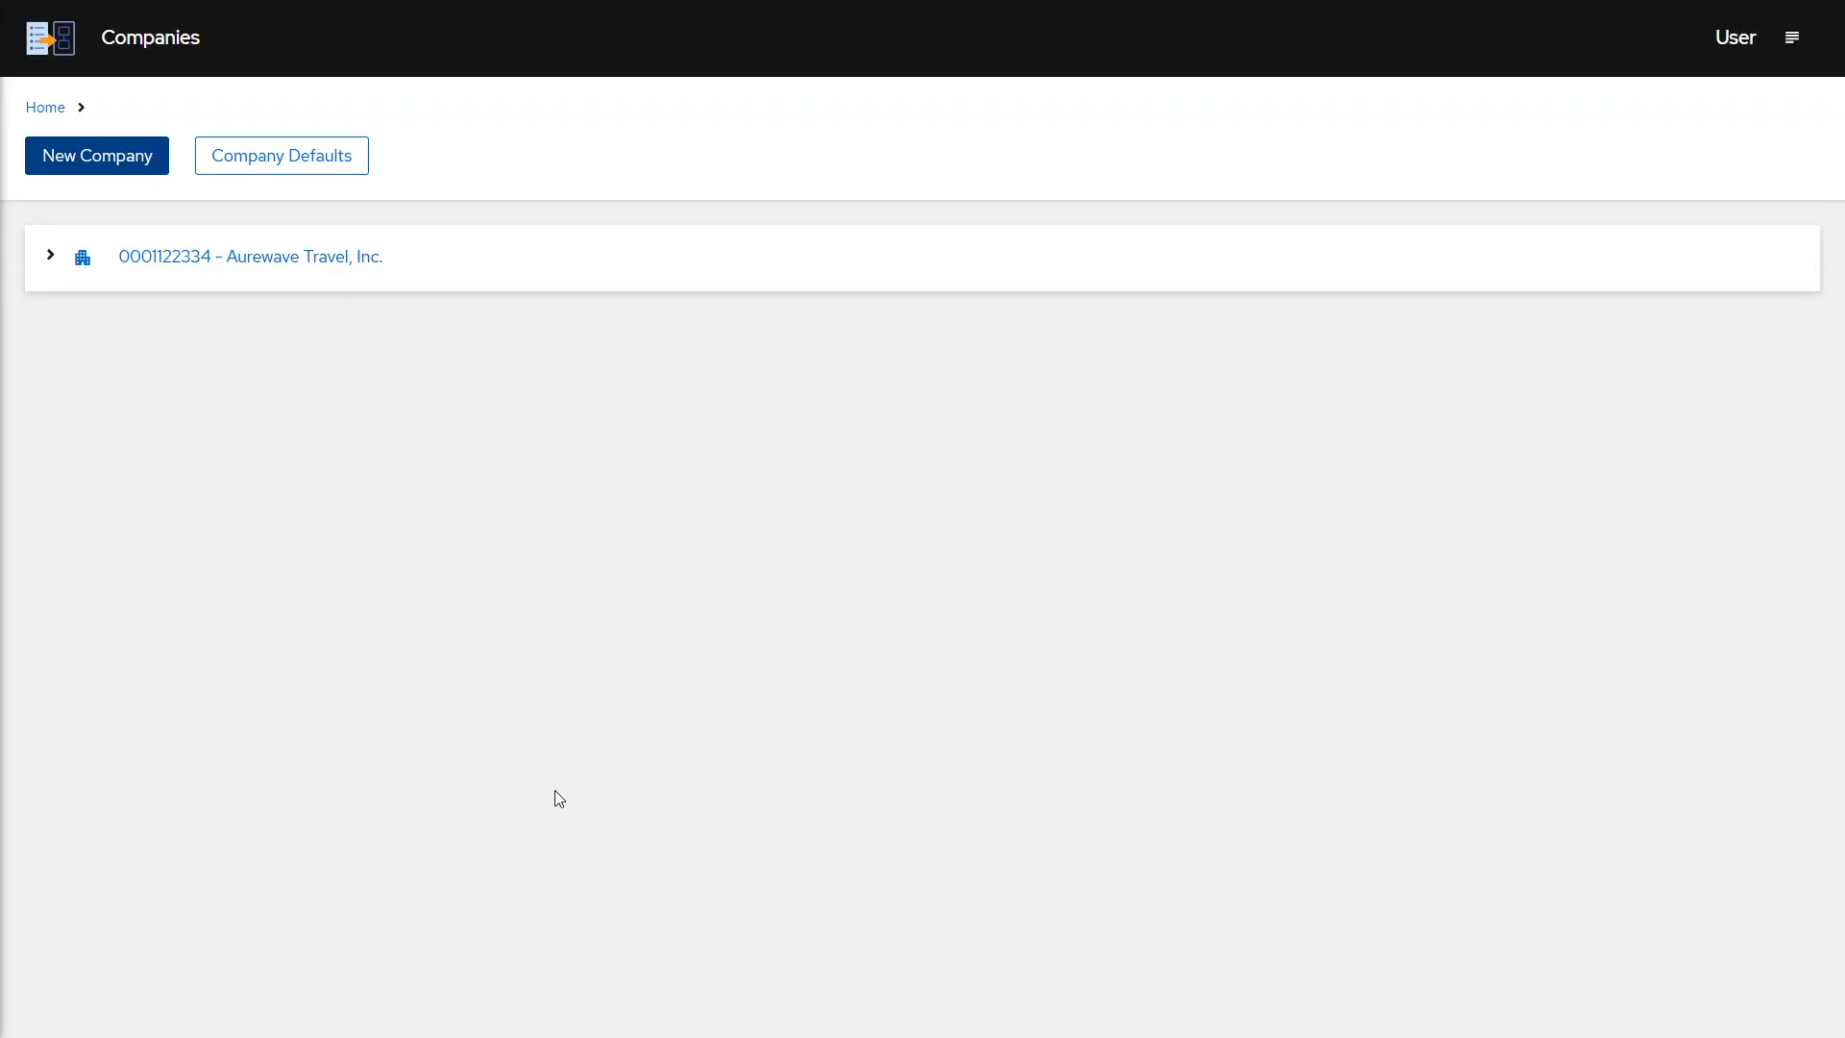
Start a new report for Aurewave Travel, Inc. and load all files from the report folder as its XHTML report.
left_click(48, 270)
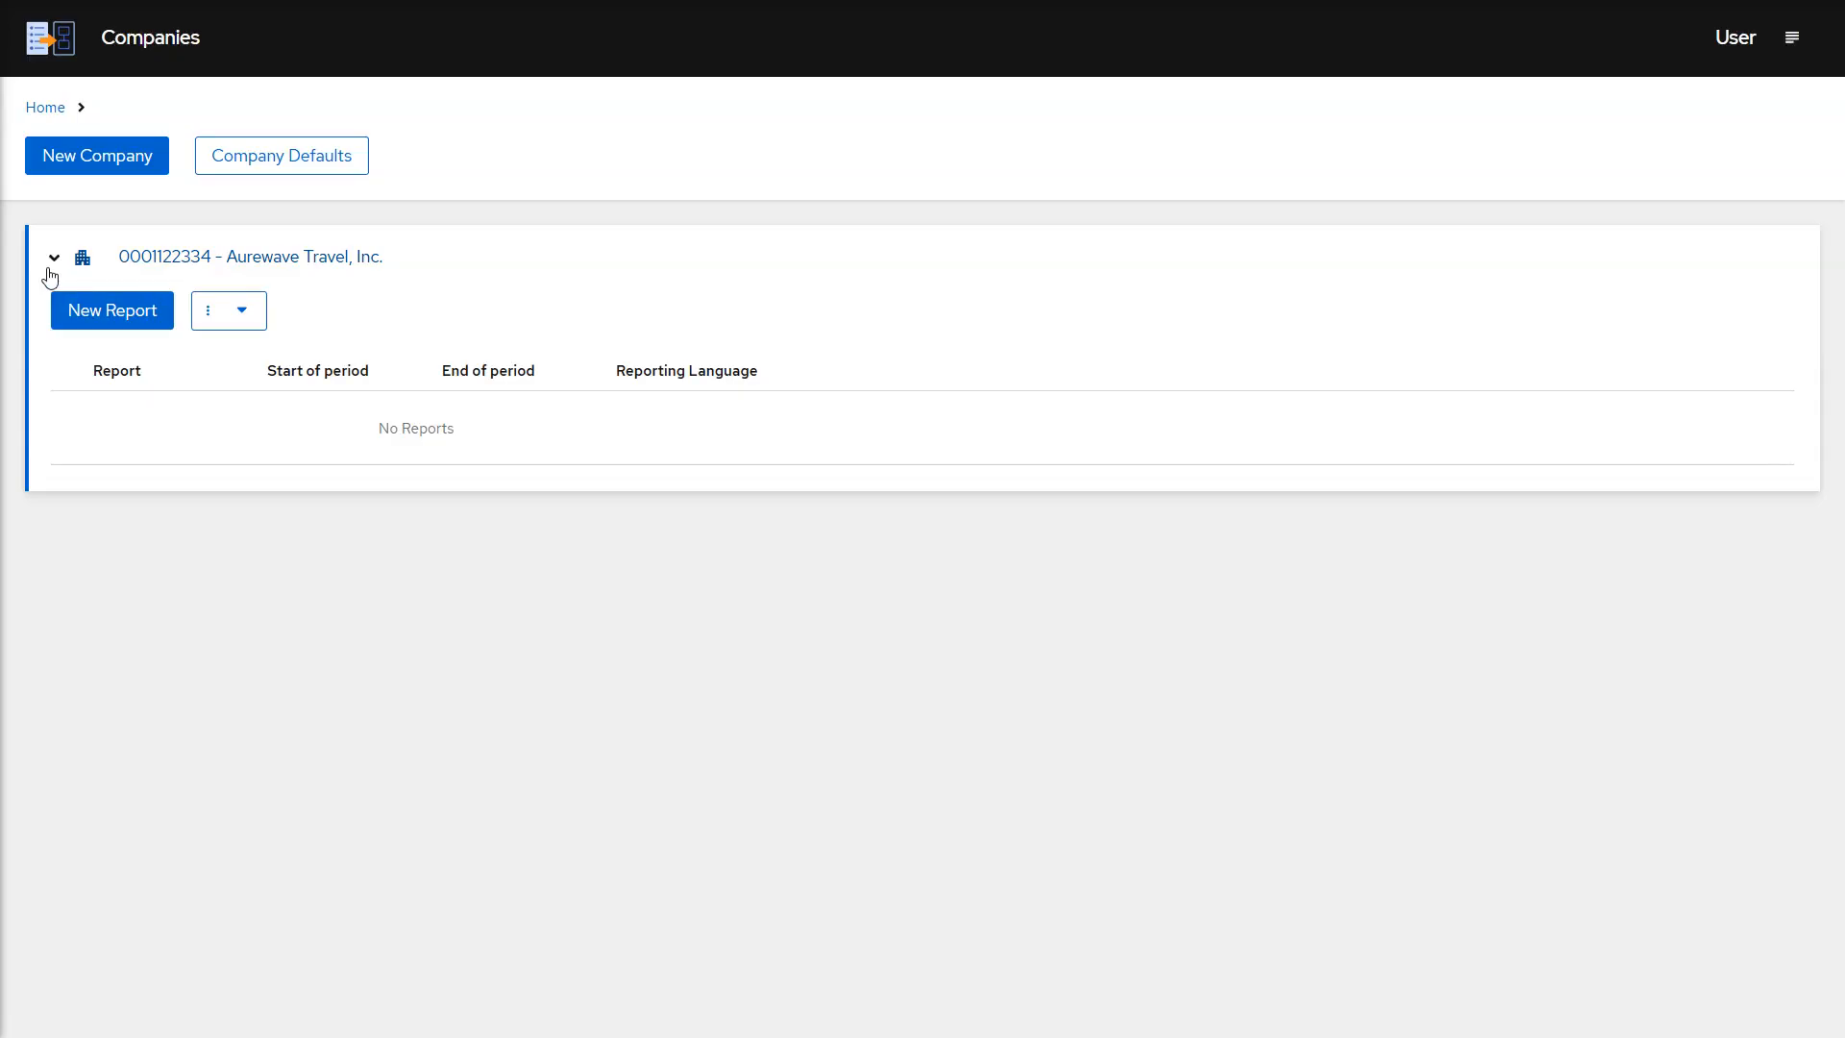
left_click(82, 305)
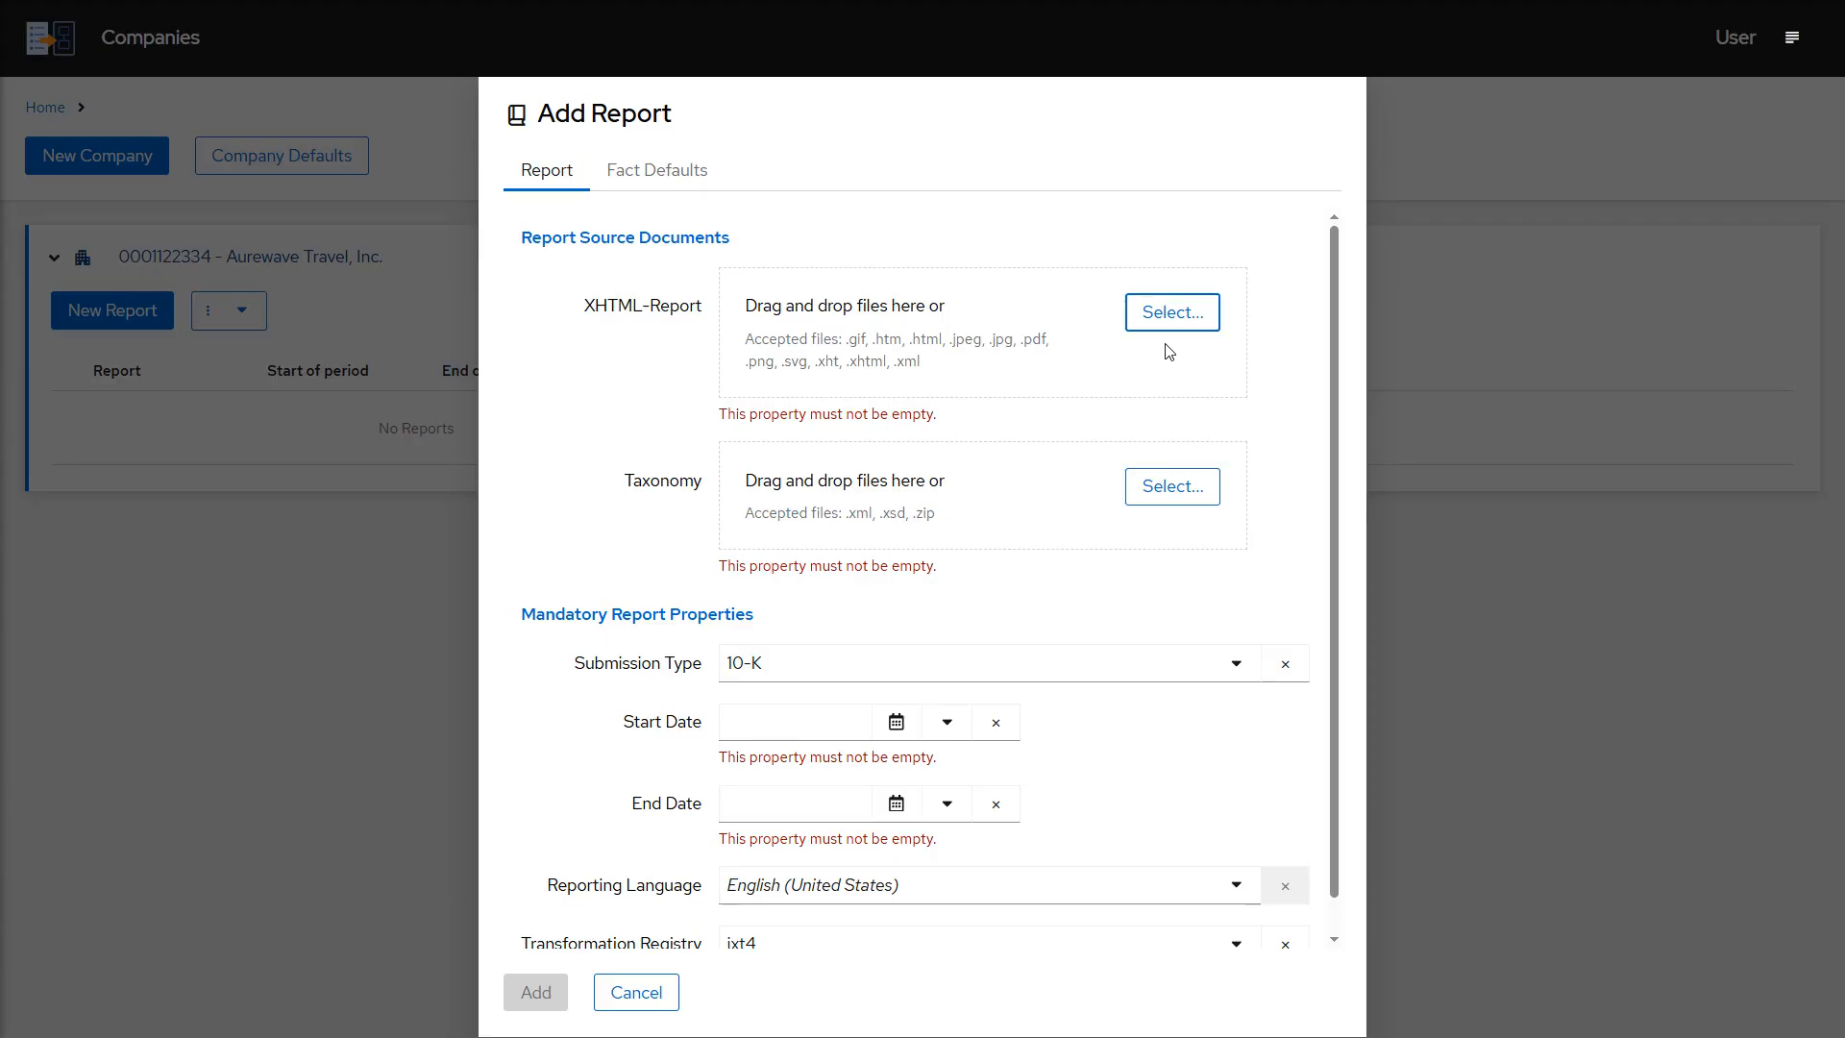
left_click(1165, 317)
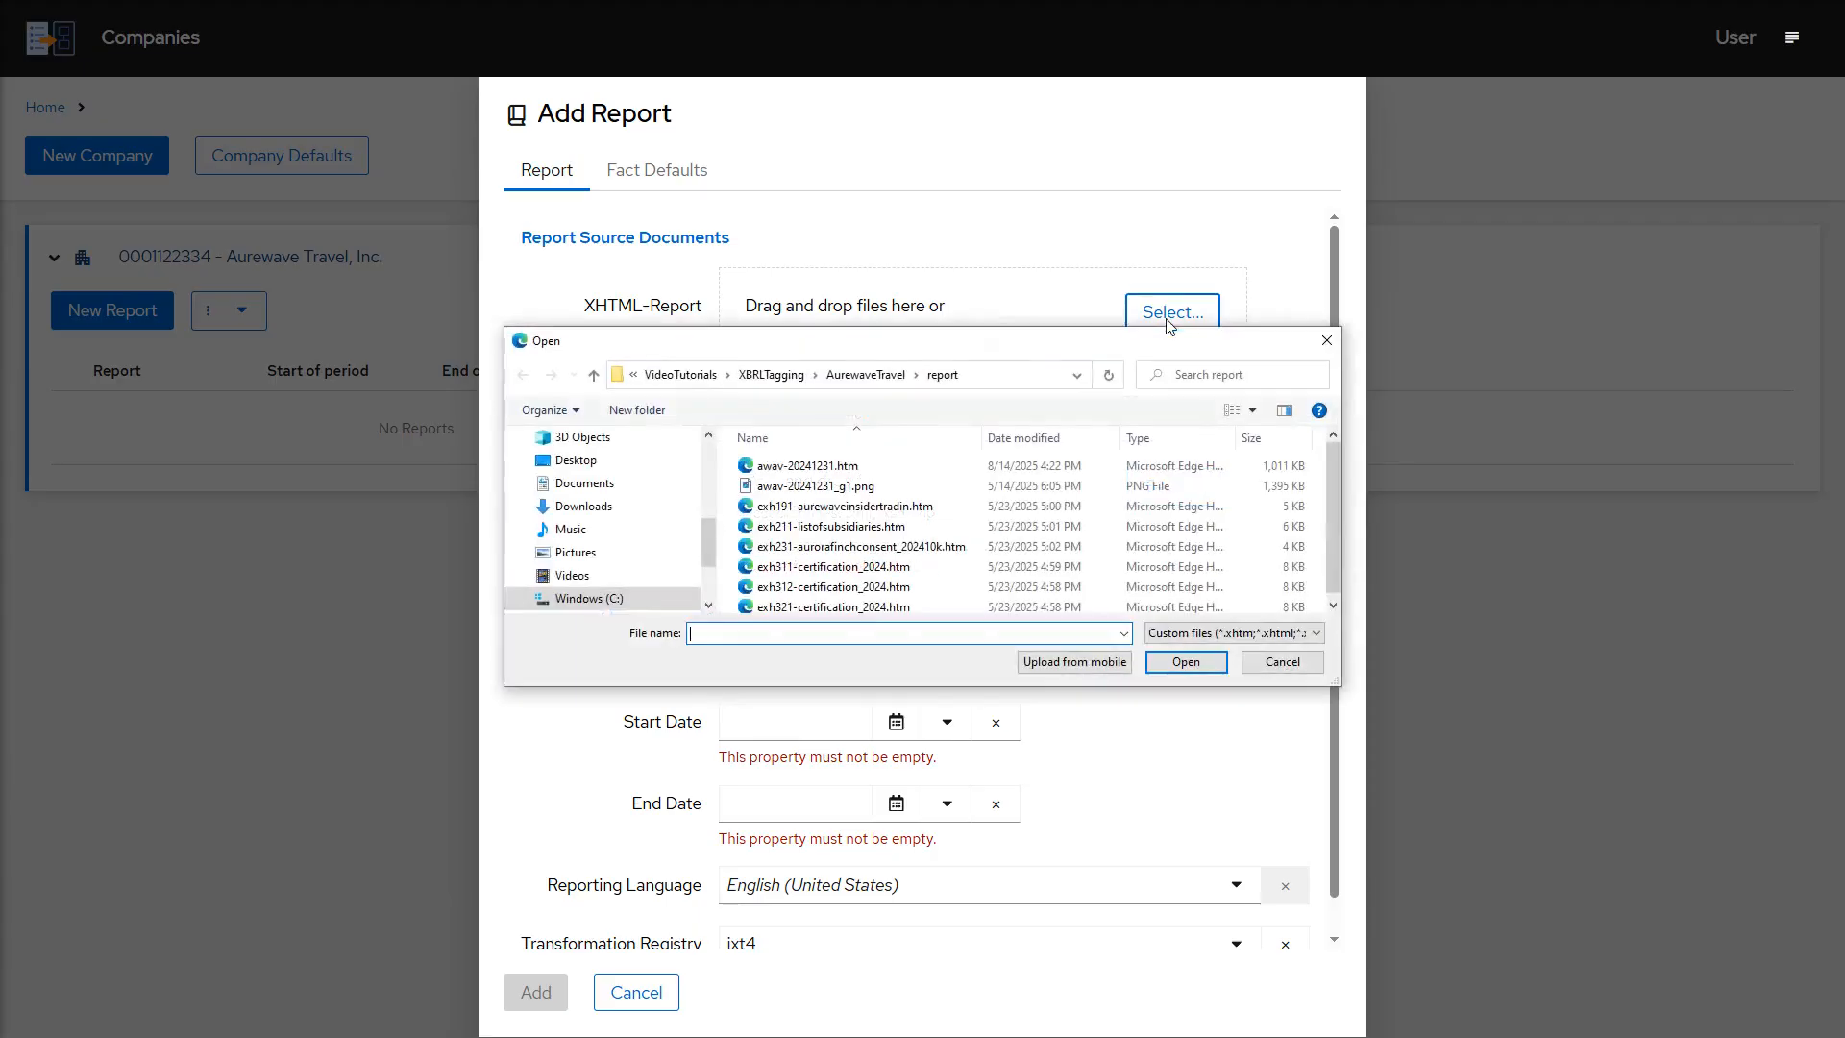
key("ctrl+a")
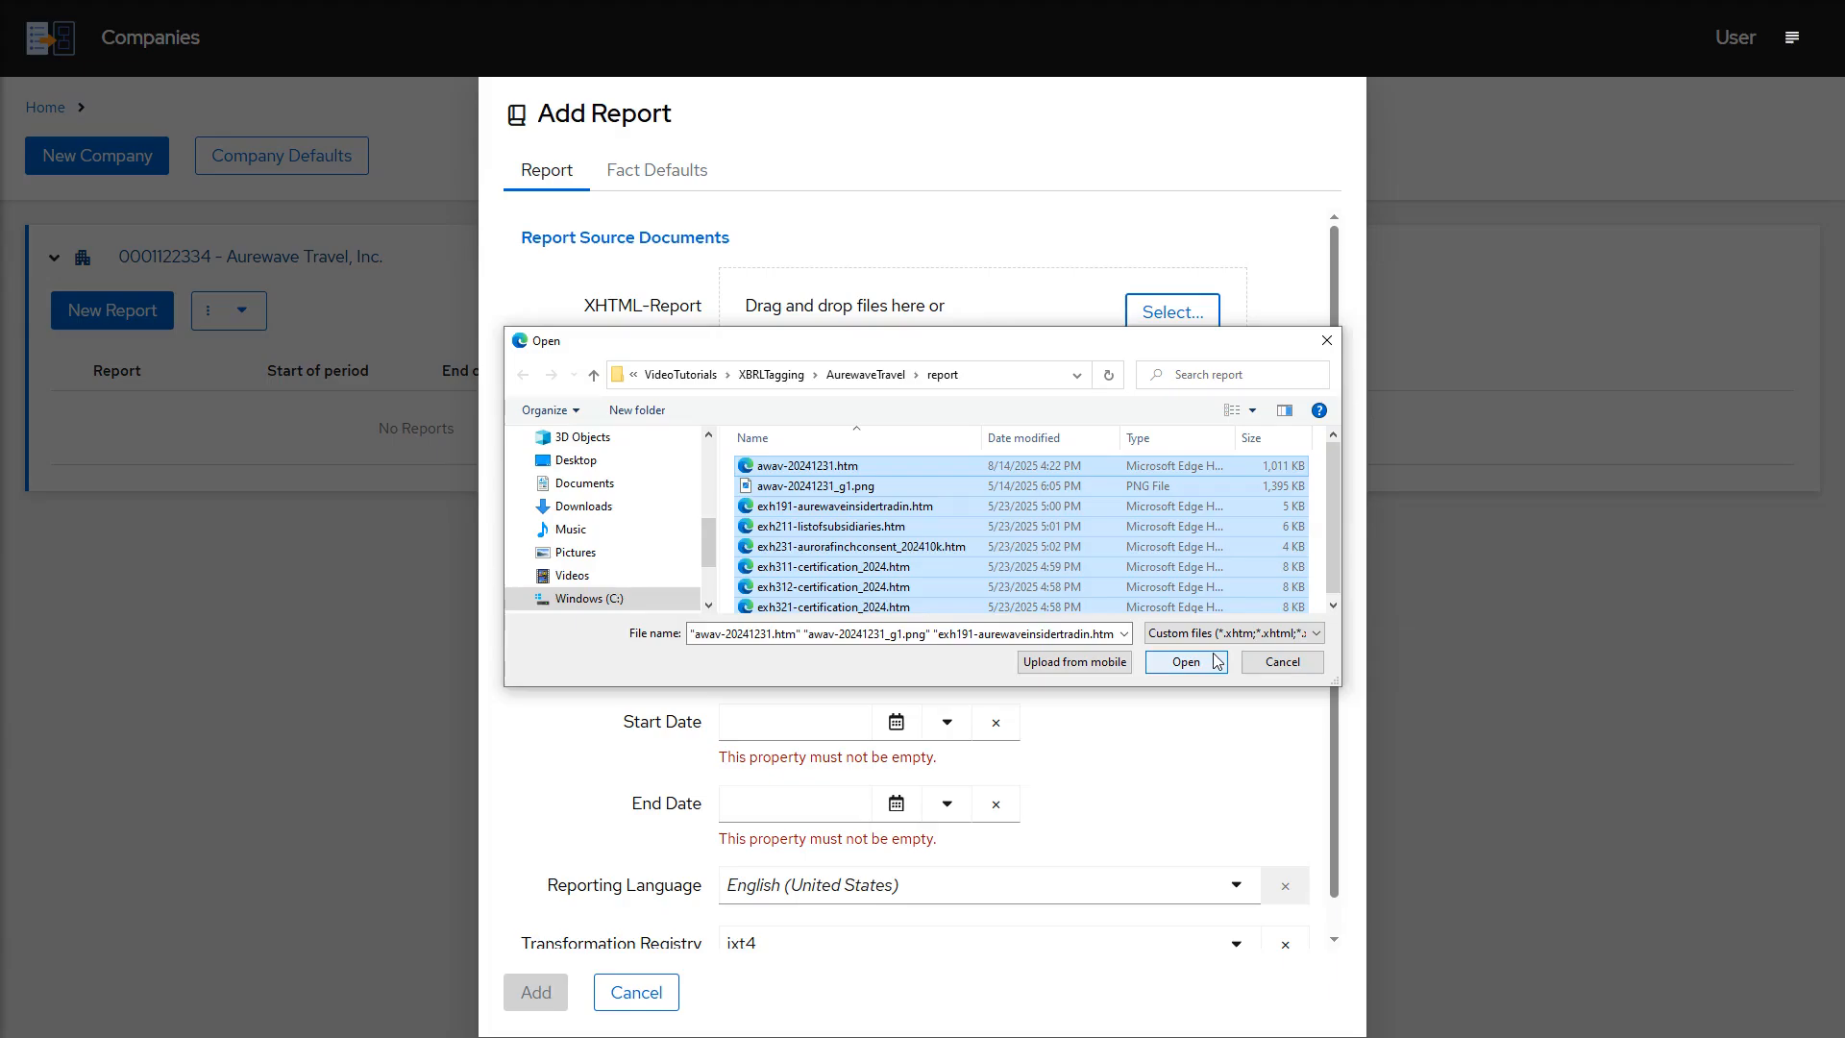
left_click(1216, 661)
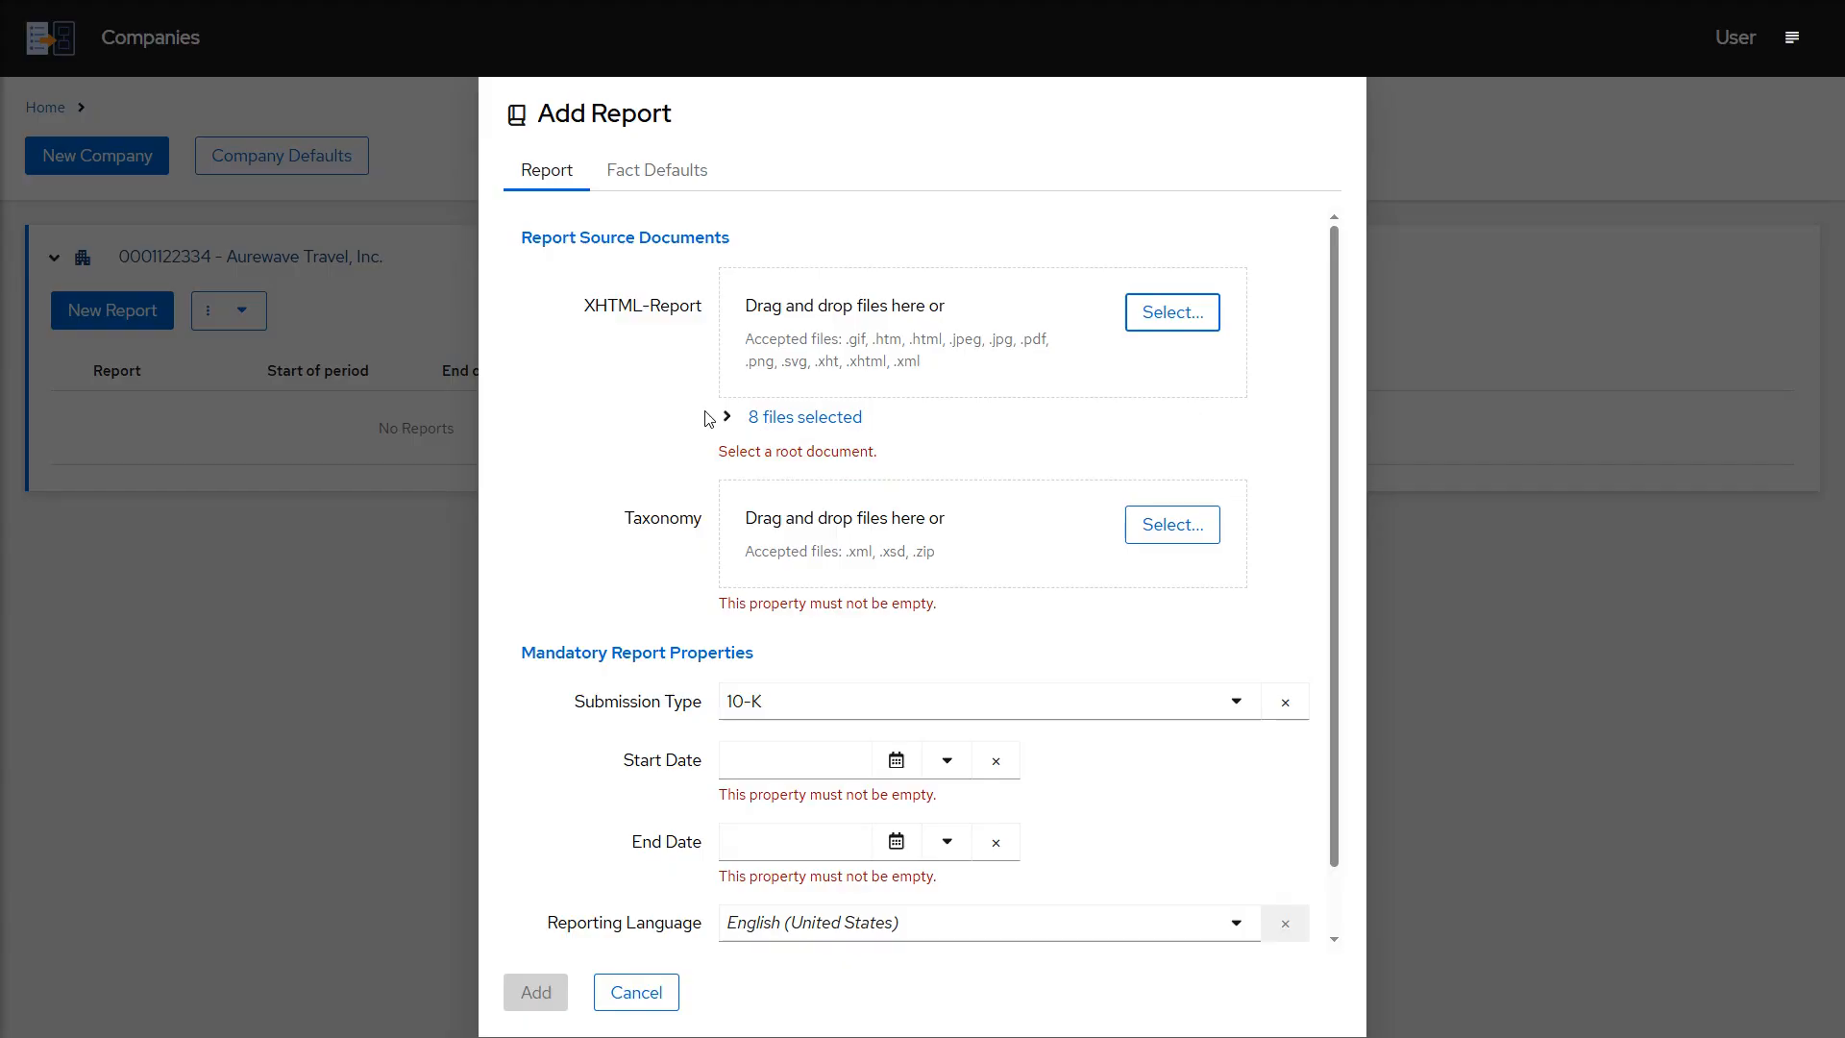
Mark awav-20241231.htm as the root document among the selected XHTML report files.
left_click(727, 416)
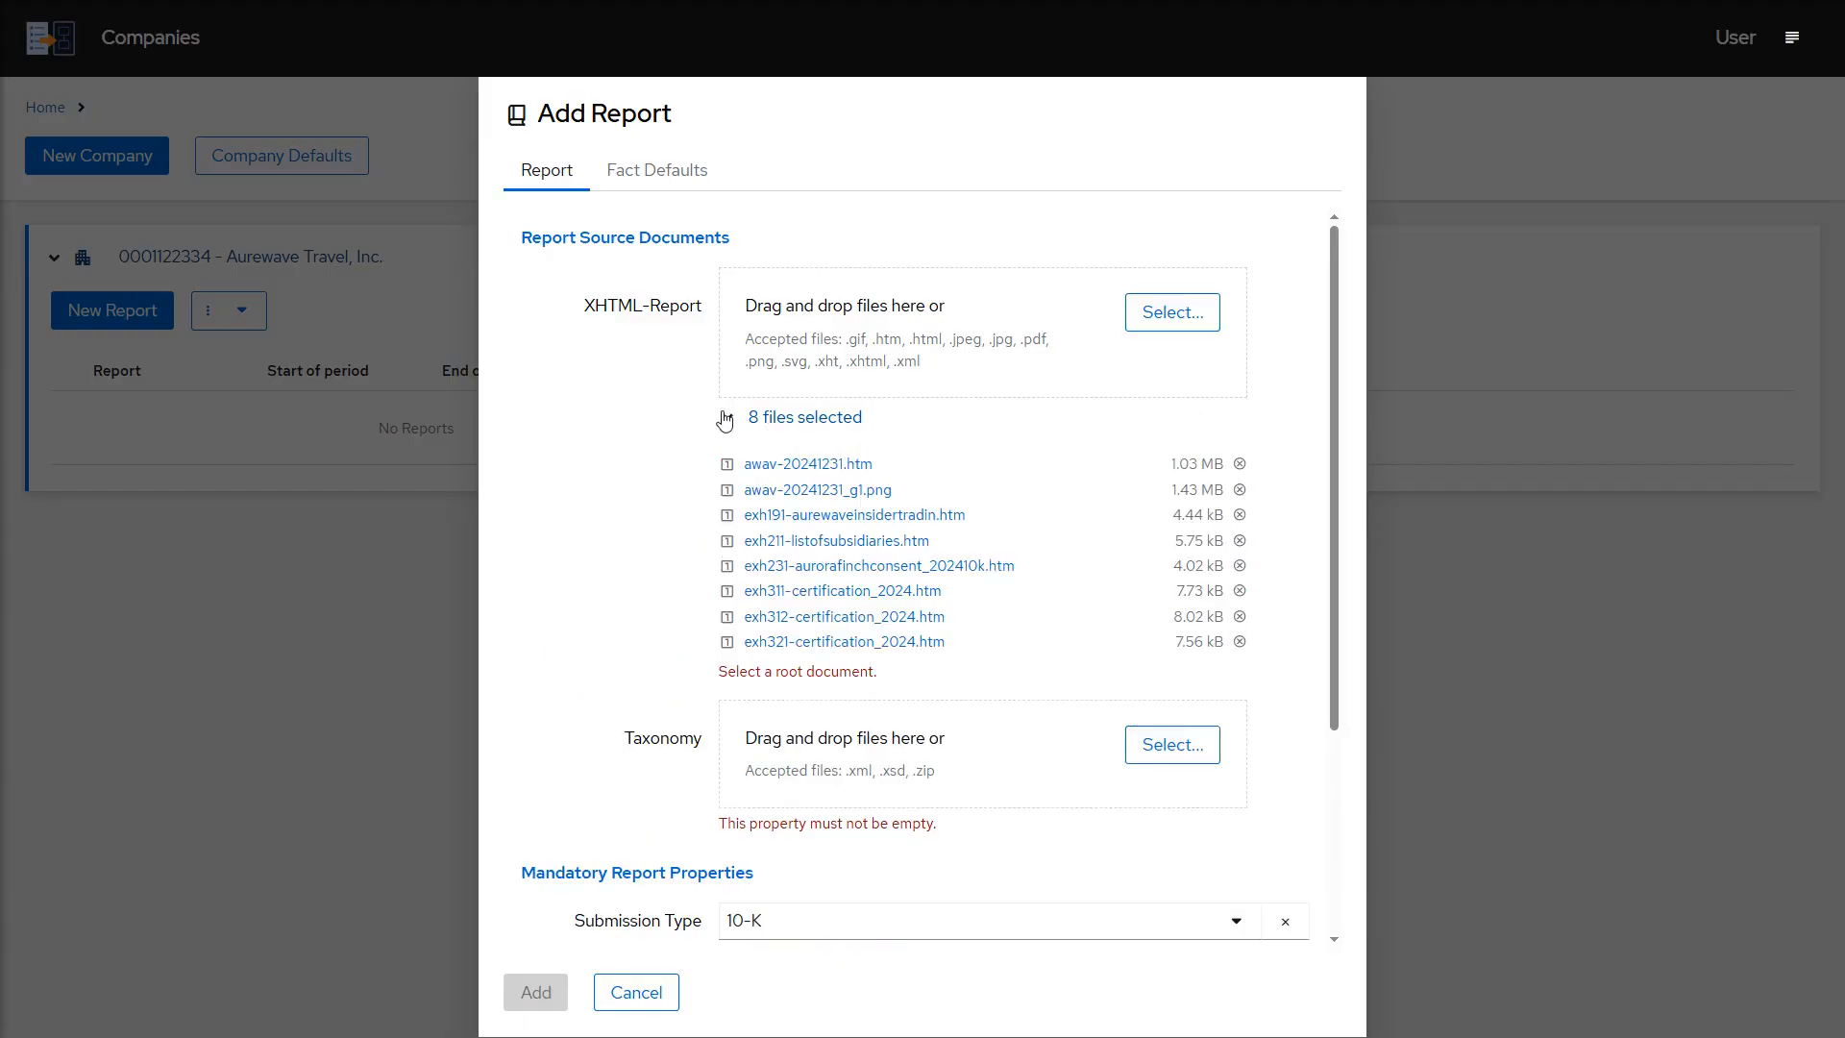
left_click(727, 466)
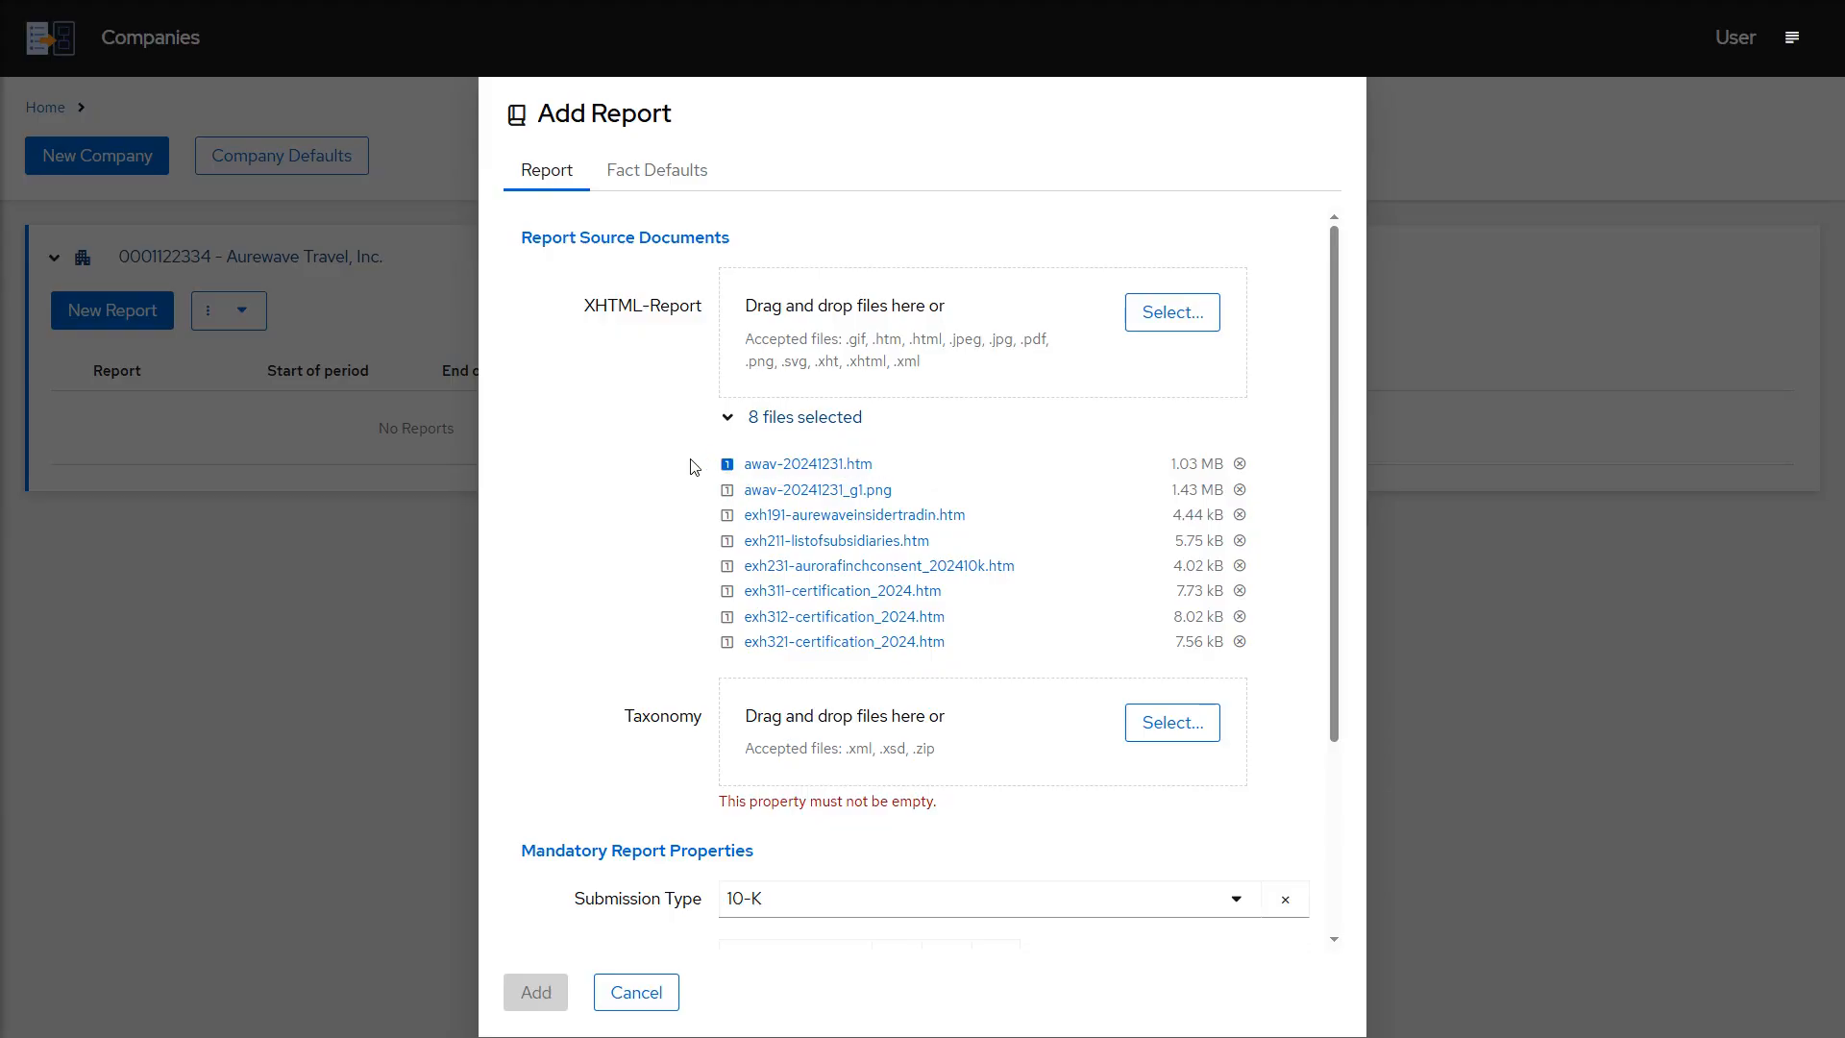
left_click(728, 419)
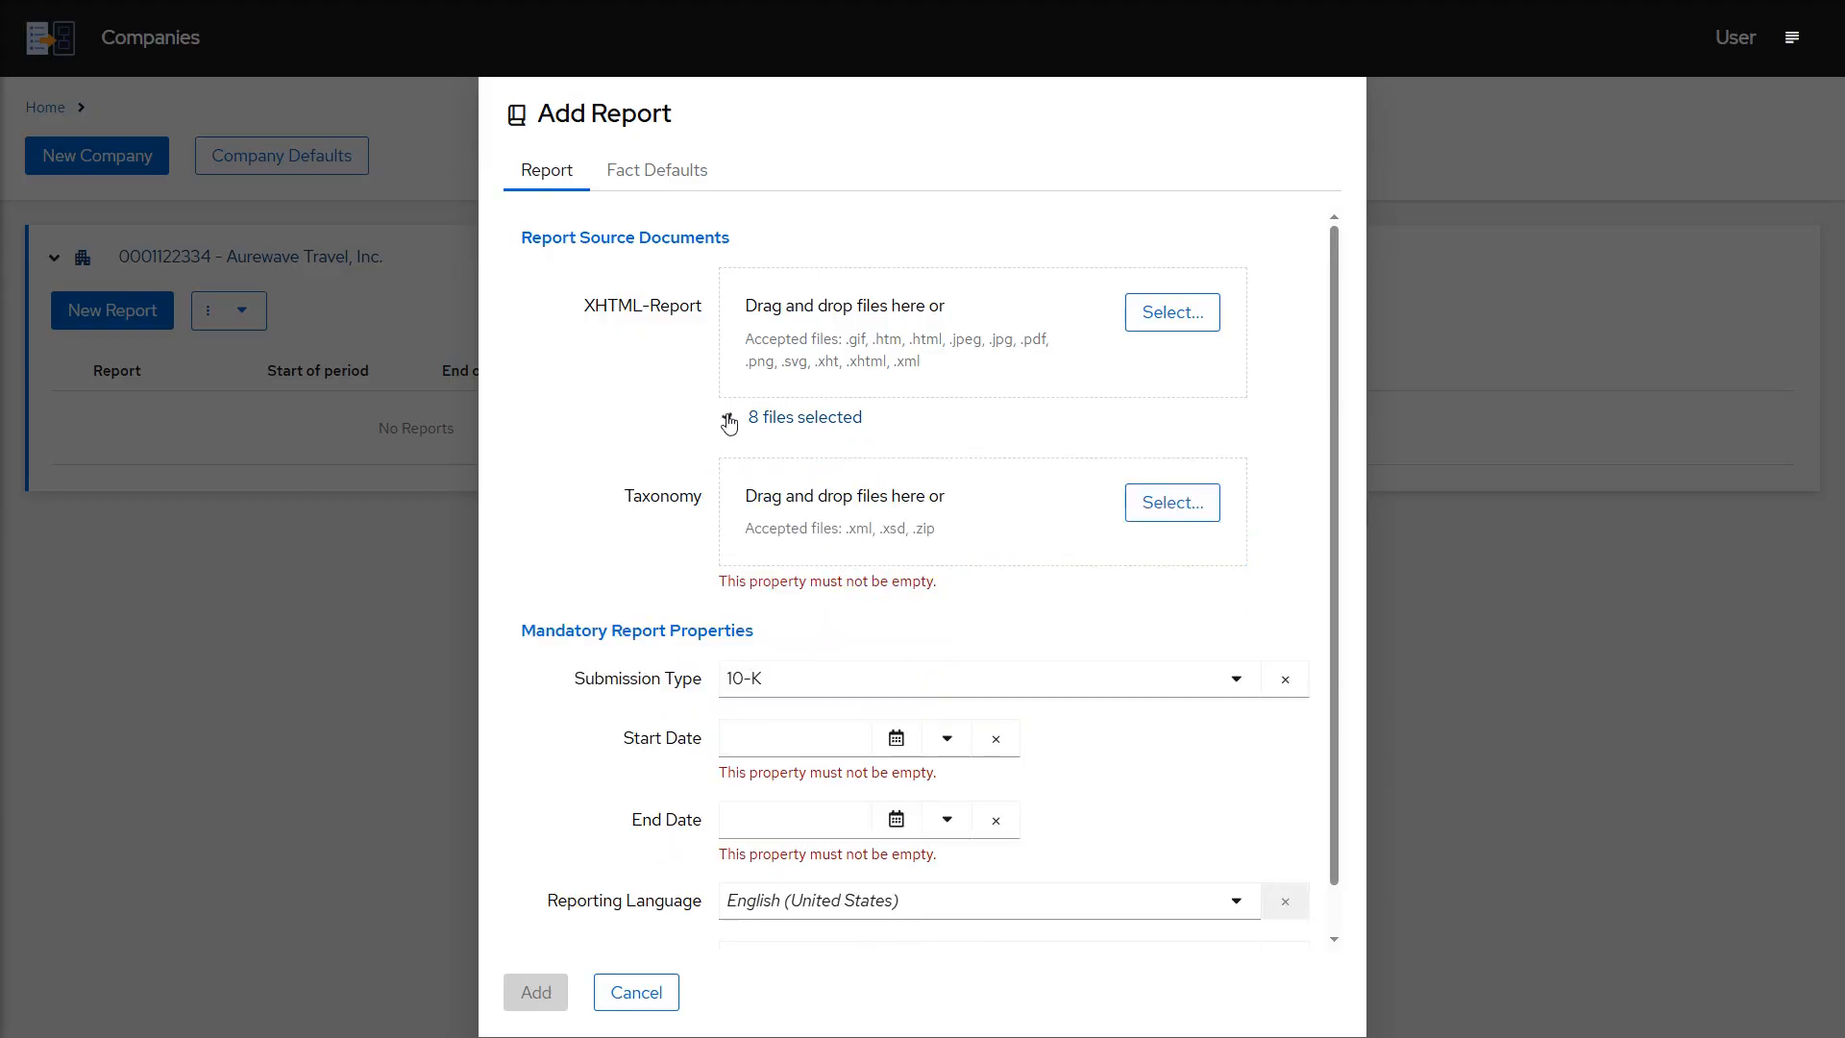
Load all taxonomy files from the dts folder and set the report period from 2024-01-01 to 2024-12-31.
left_click(1170, 503)
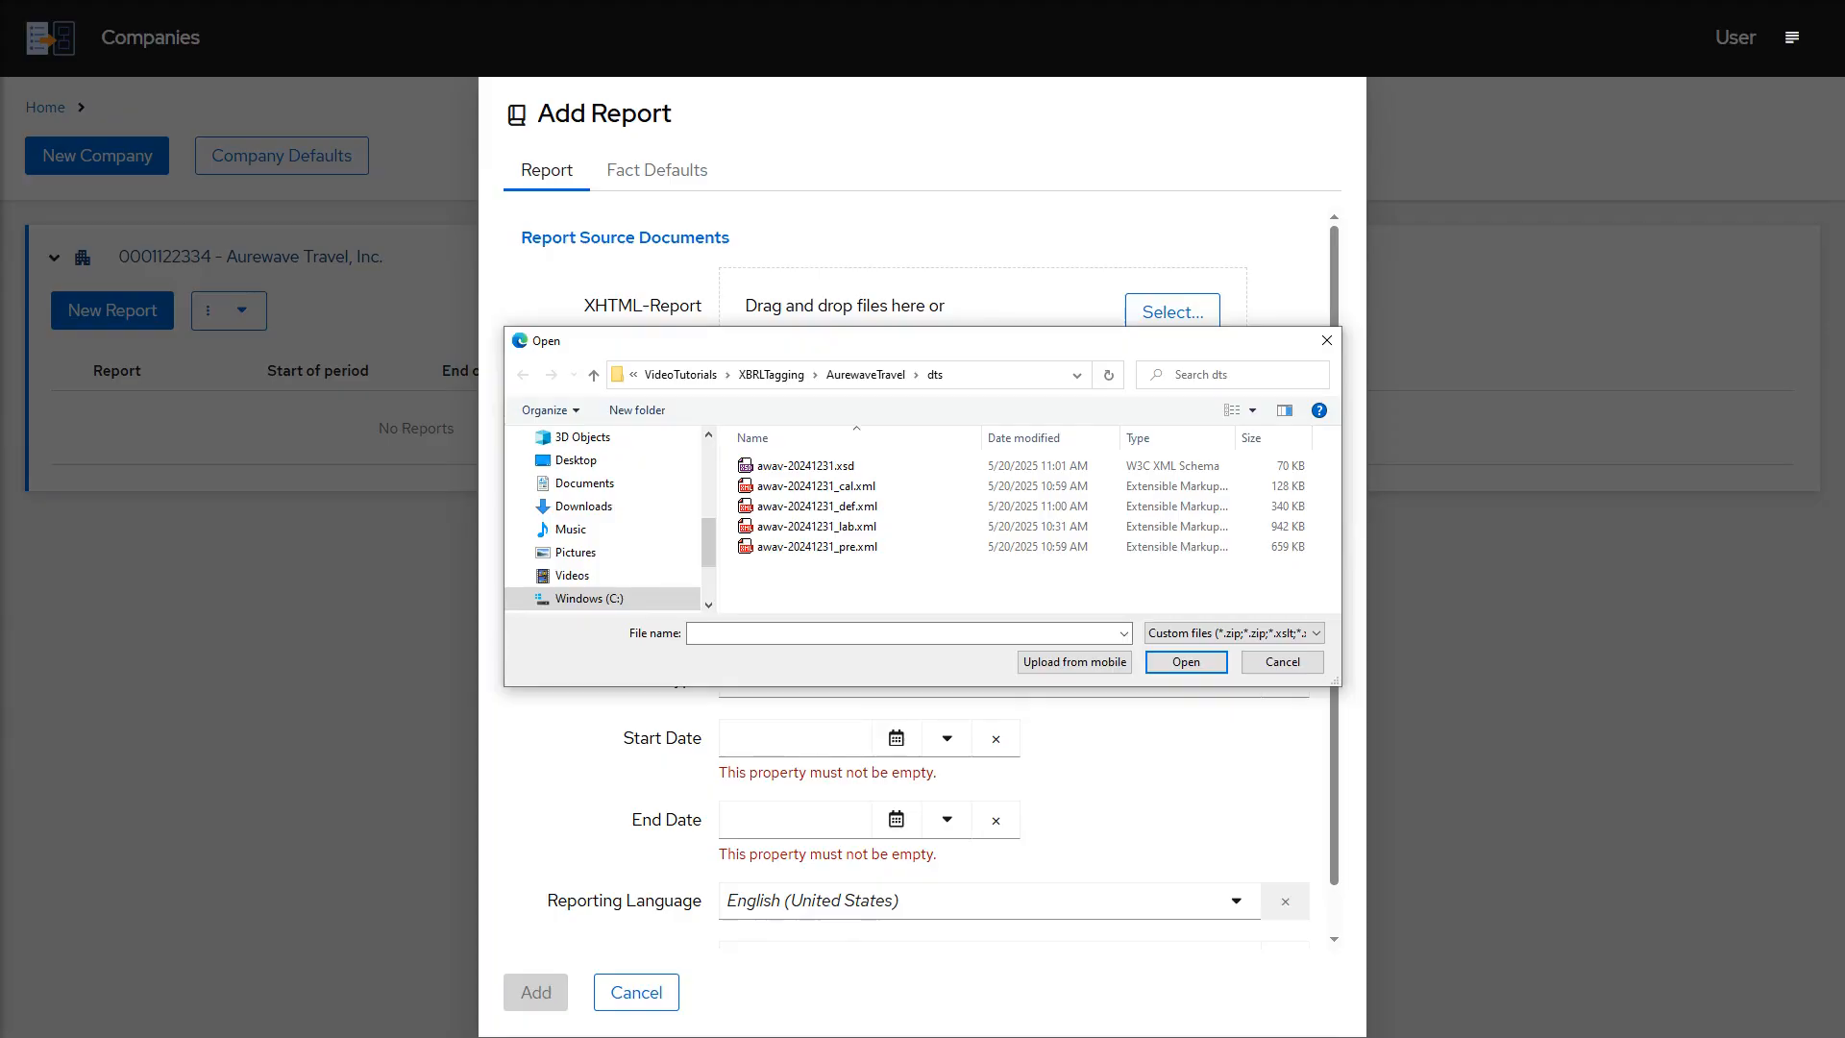
key("alt+Tab")
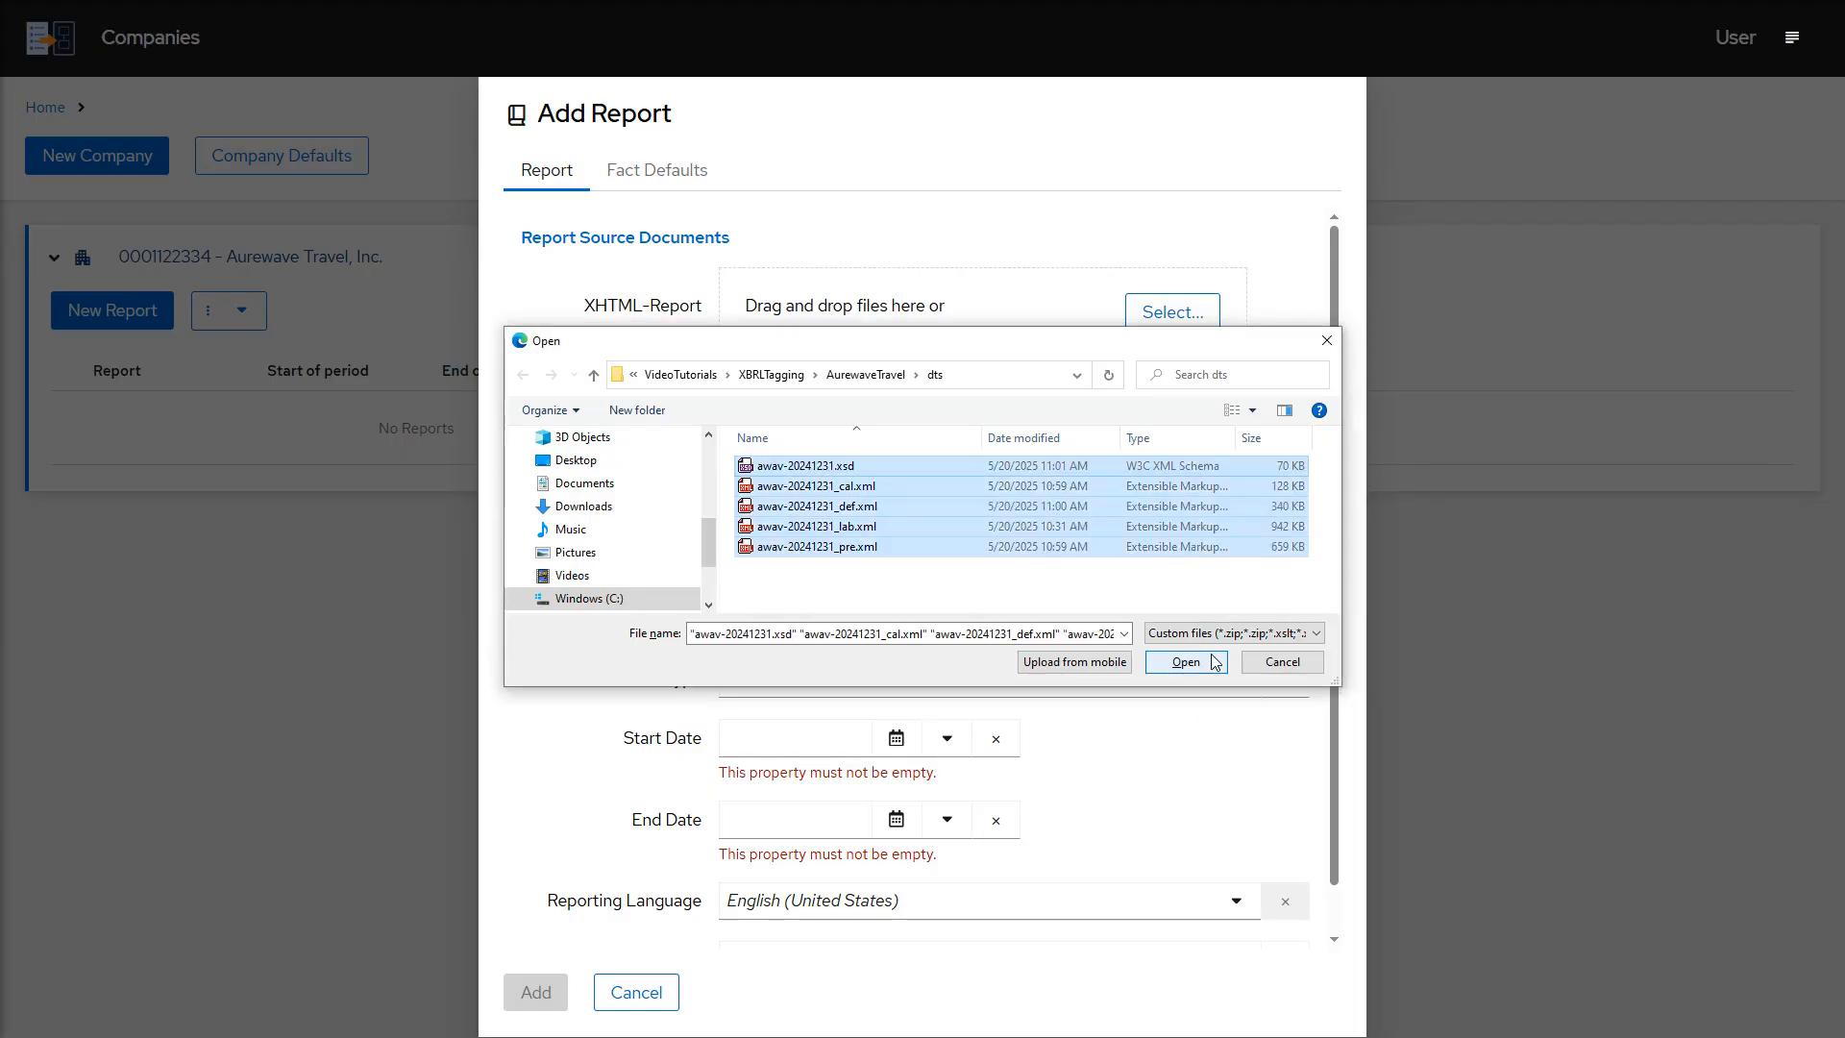
left_click(1185, 662)
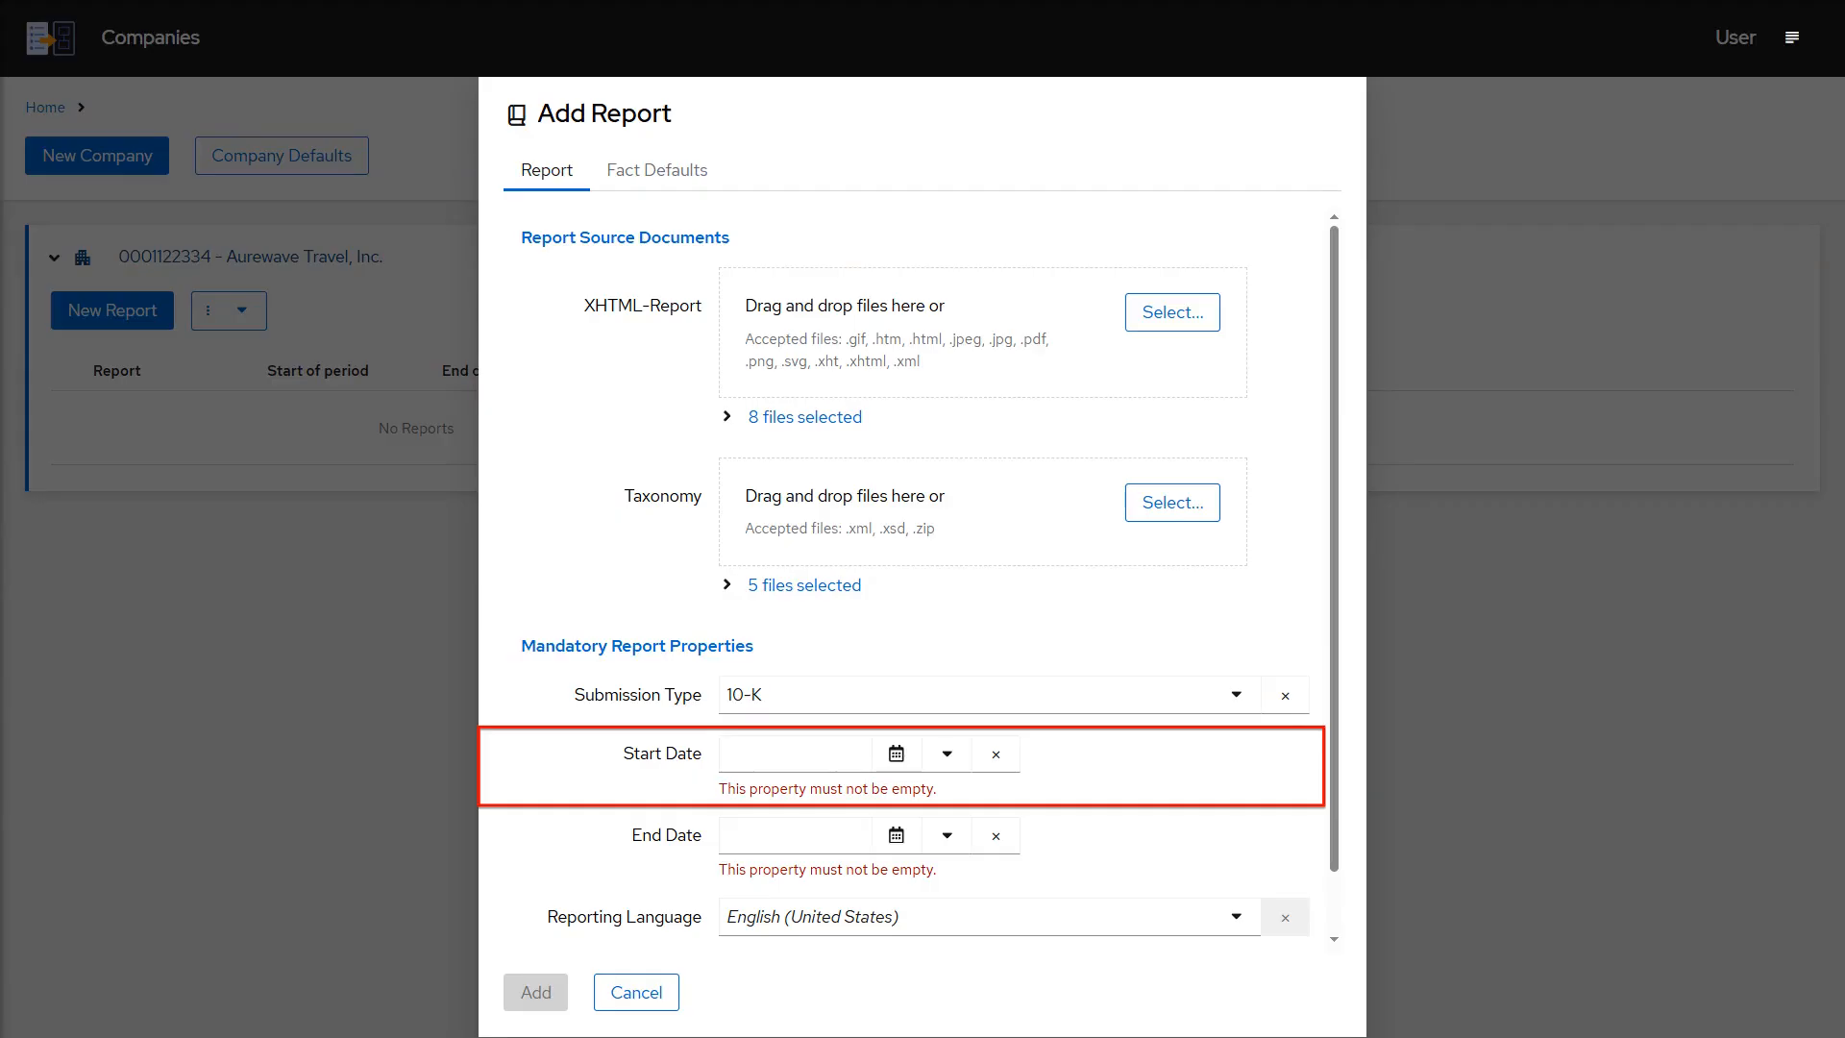
left_click(810, 753)
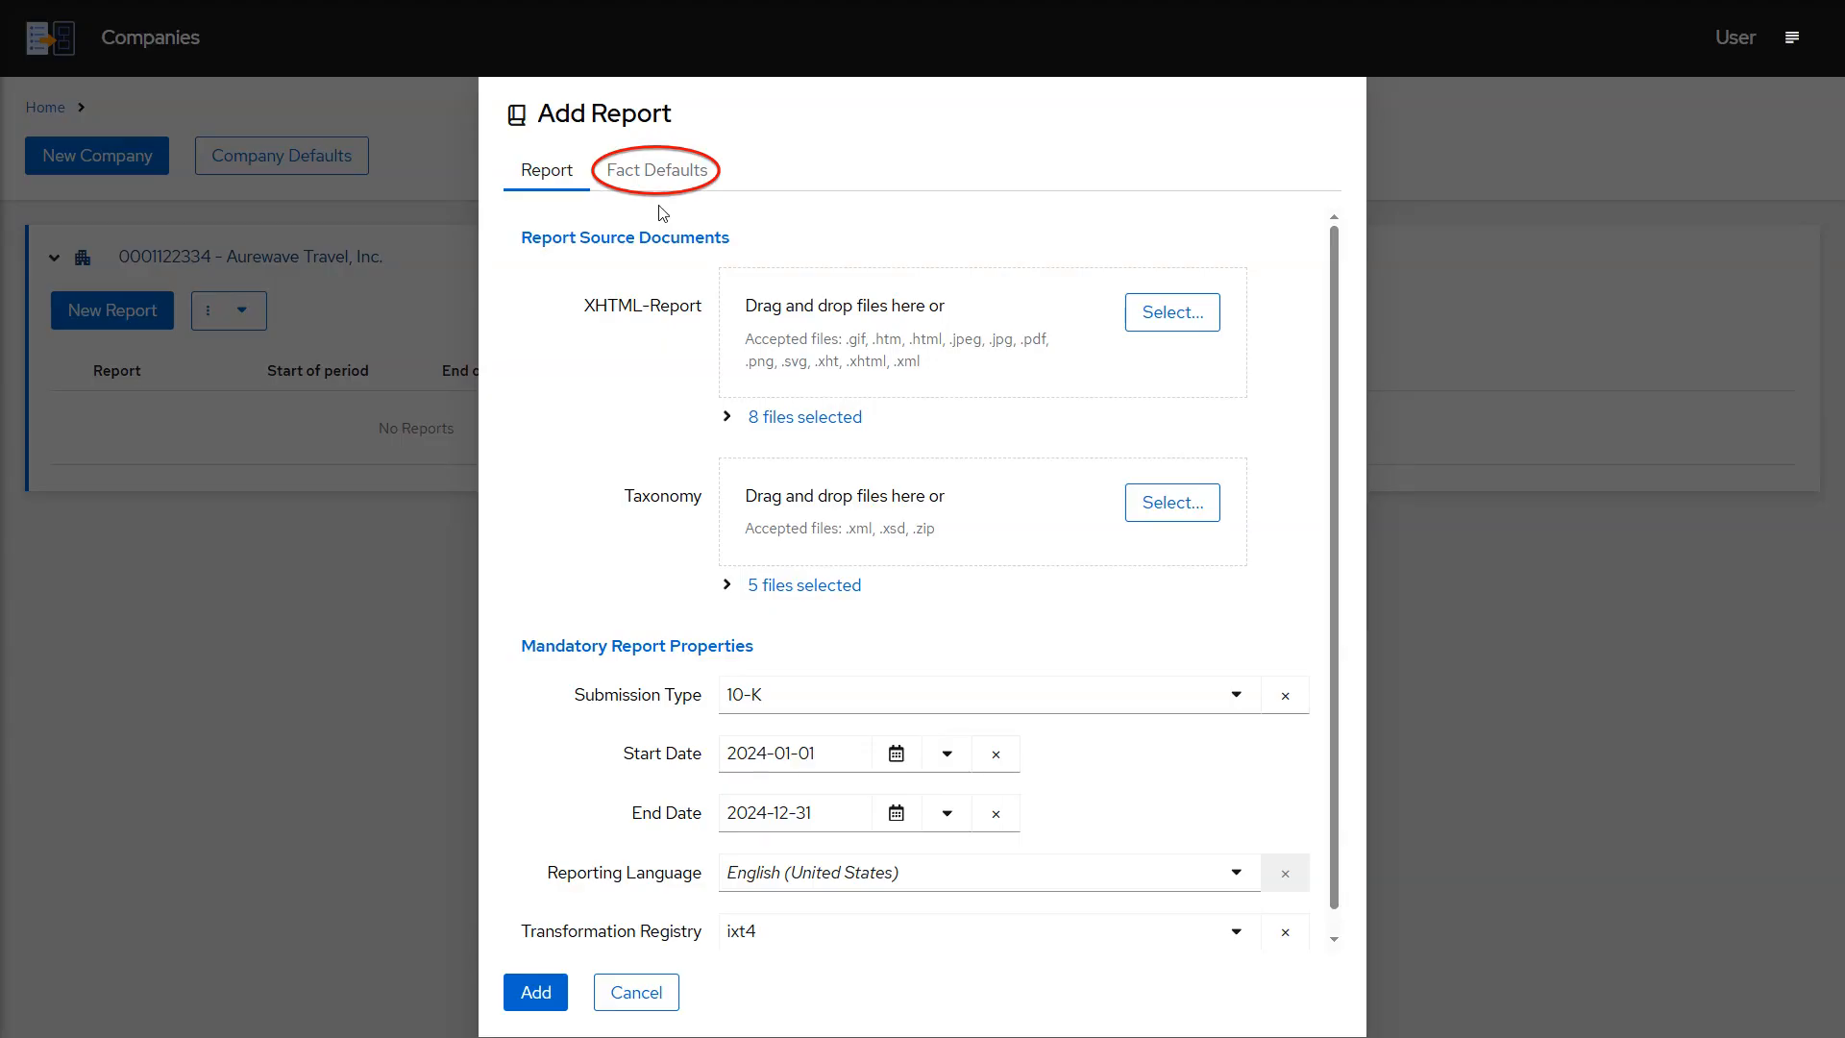
Set the default scale of monetary facts to 6 in the report's fact defaults.
left_click(663, 178)
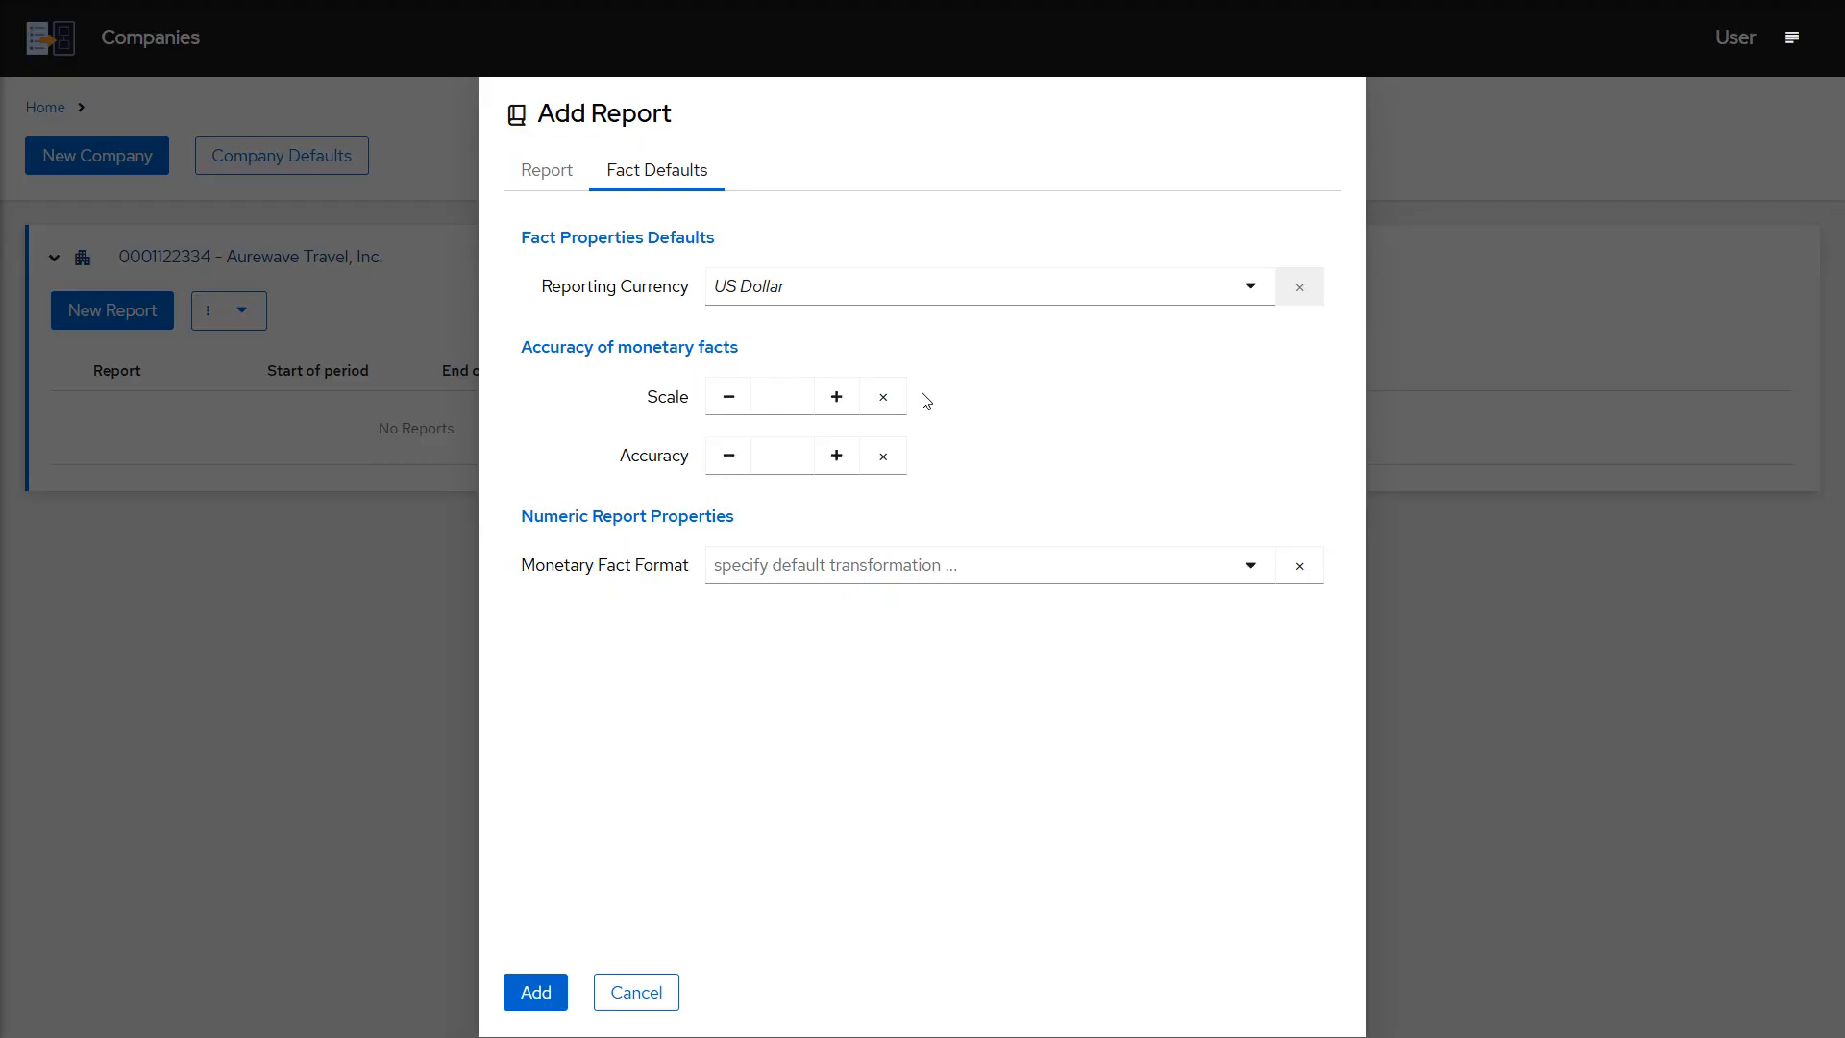
left_click(838, 398)
left_click(838, 398)
left_click(838, 398)
left_click(838, 397)
left_click(837, 398)
Set the default accuracy of monetary facts to -6.
left_click(742, 471)
left_click(742, 471)
left_click(742, 471)
left_click(742, 471)
left_click(742, 470)
left_click(742, 470)
Choose num-dot-decimal as the monetary fact format and add the report.
left_click(926, 568)
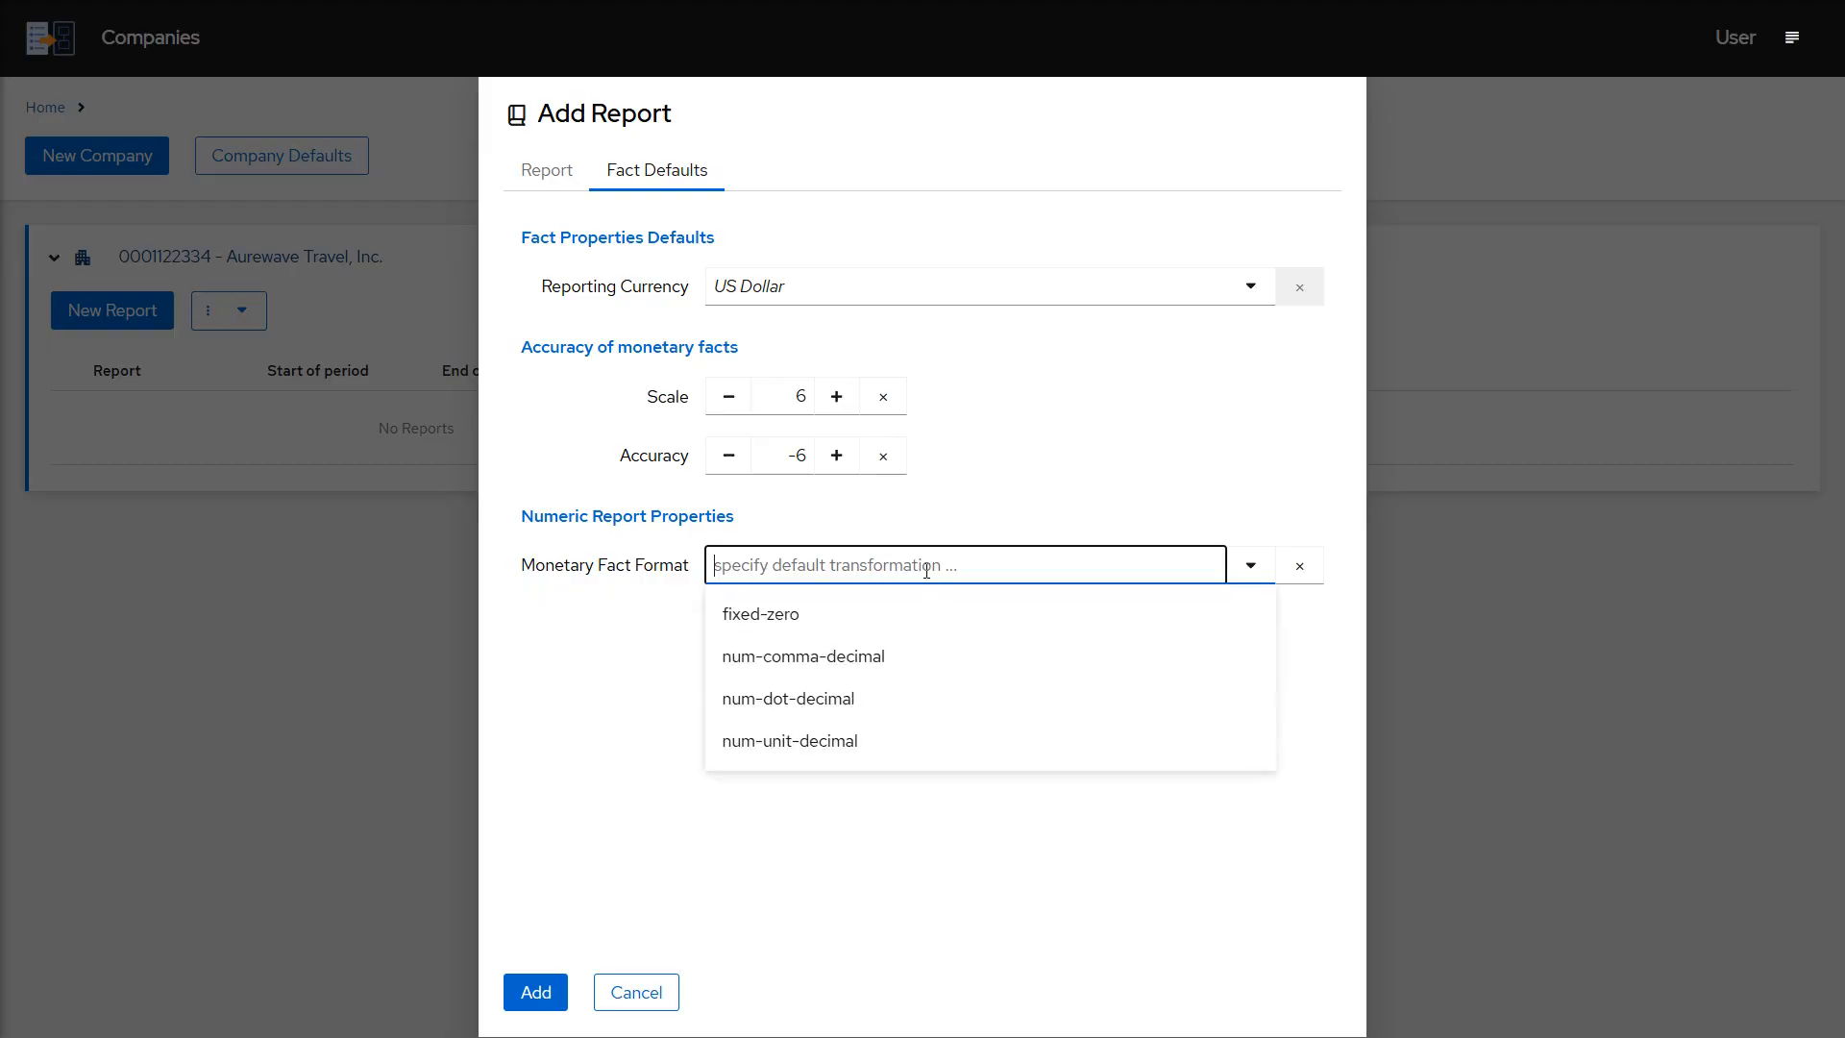
left_click(916, 699)
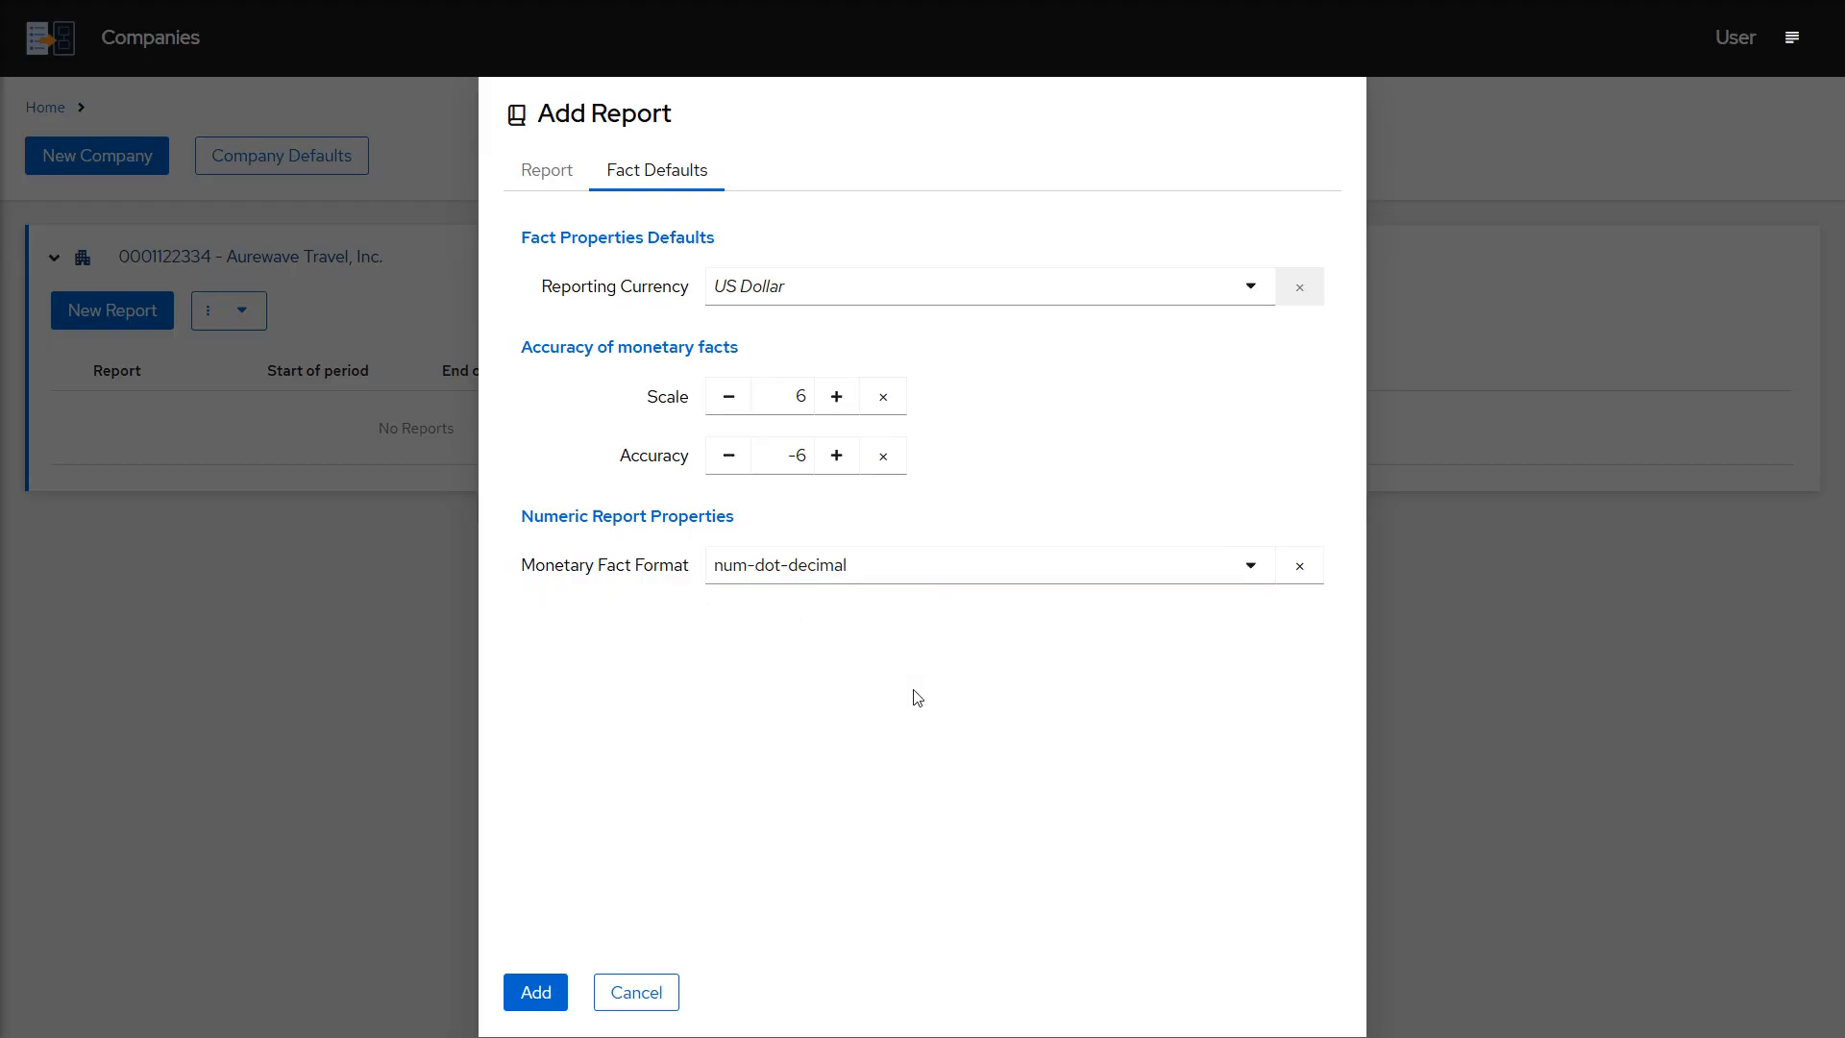
left_click(557, 994)
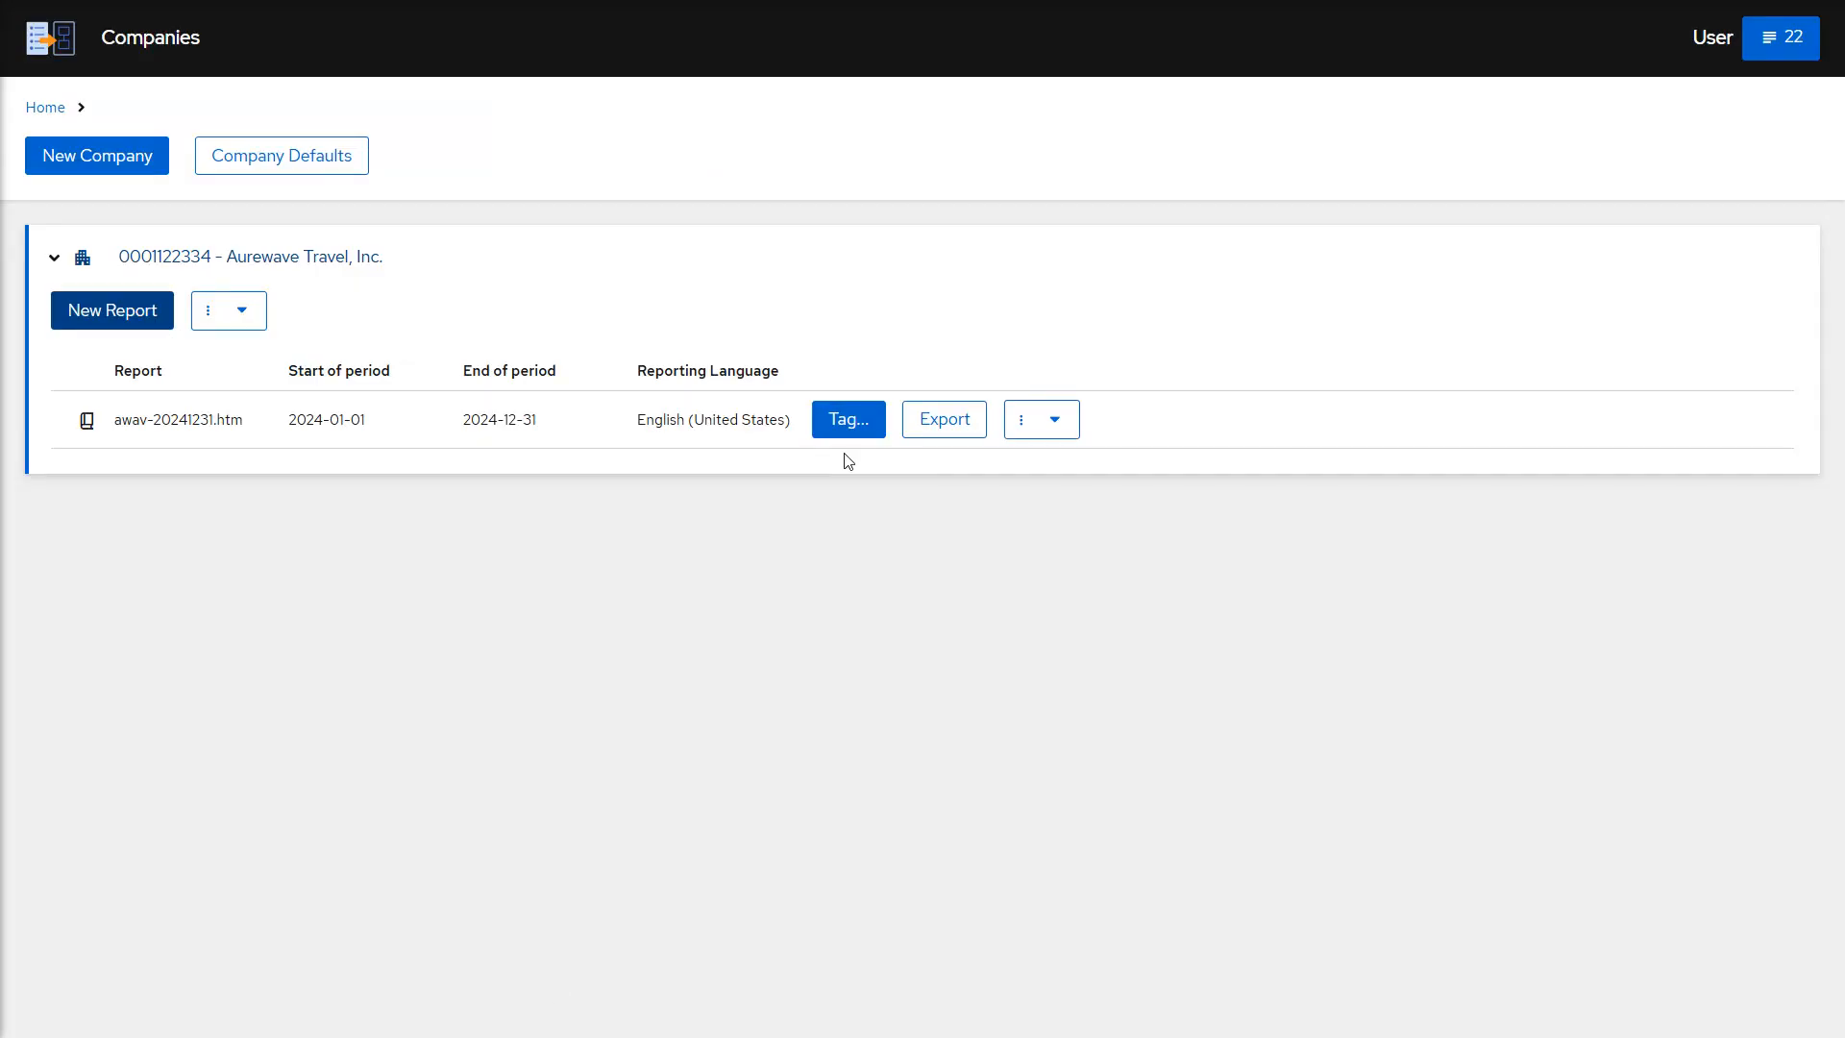
Open the awav-20241231.htm report for tagging and add a region without a concept around the Form 10-K cover content.
left_click(853, 427)
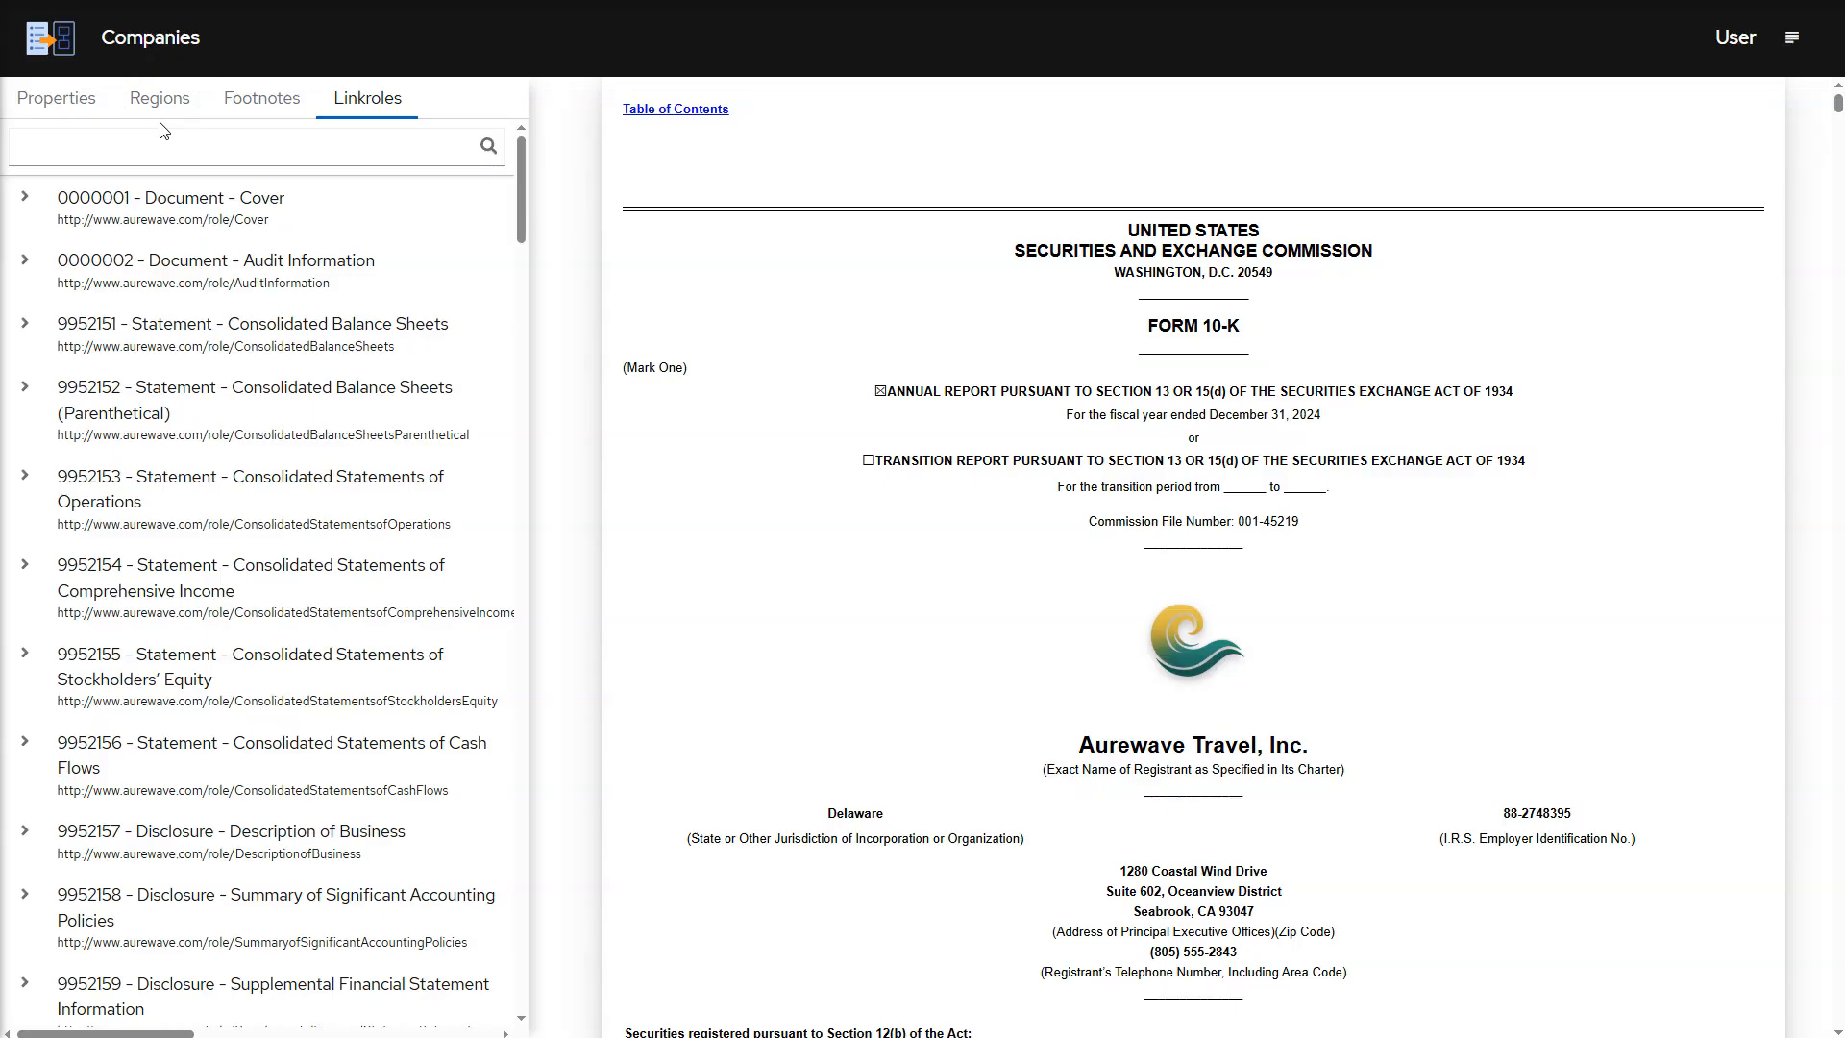
left_click(158, 98)
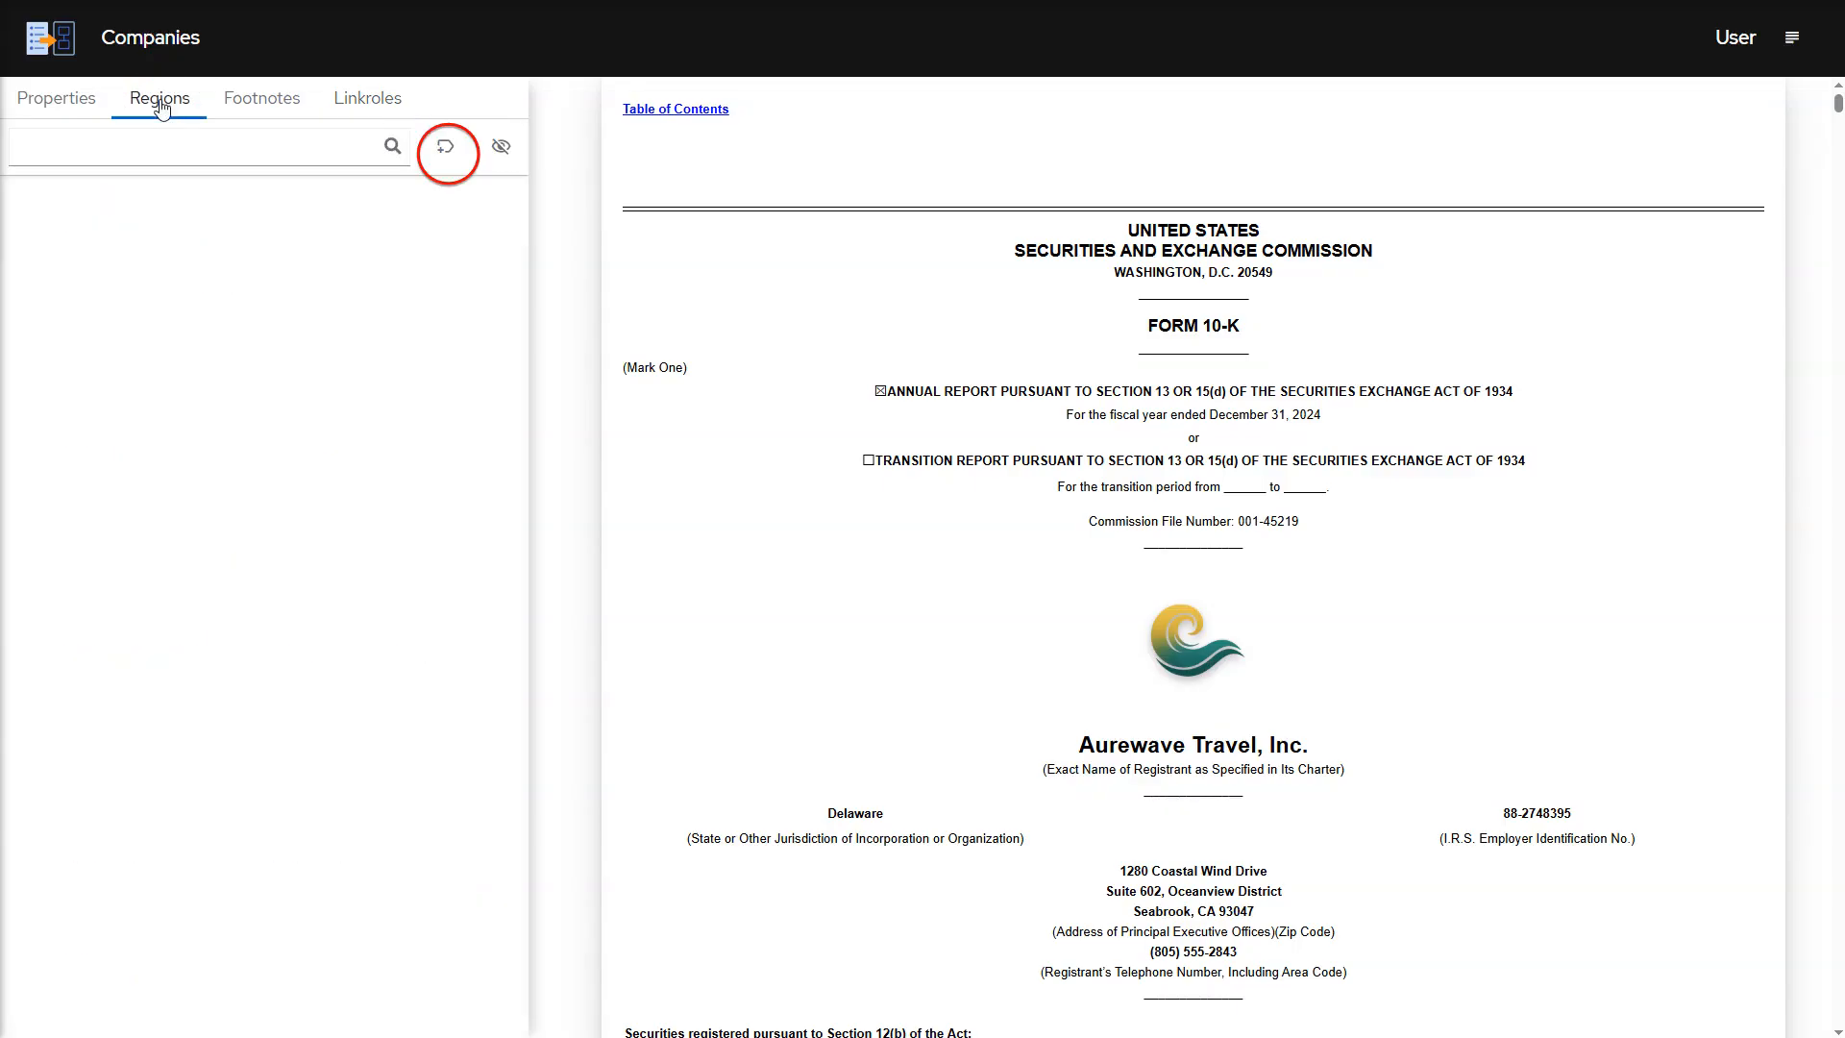
left_click(446, 146)
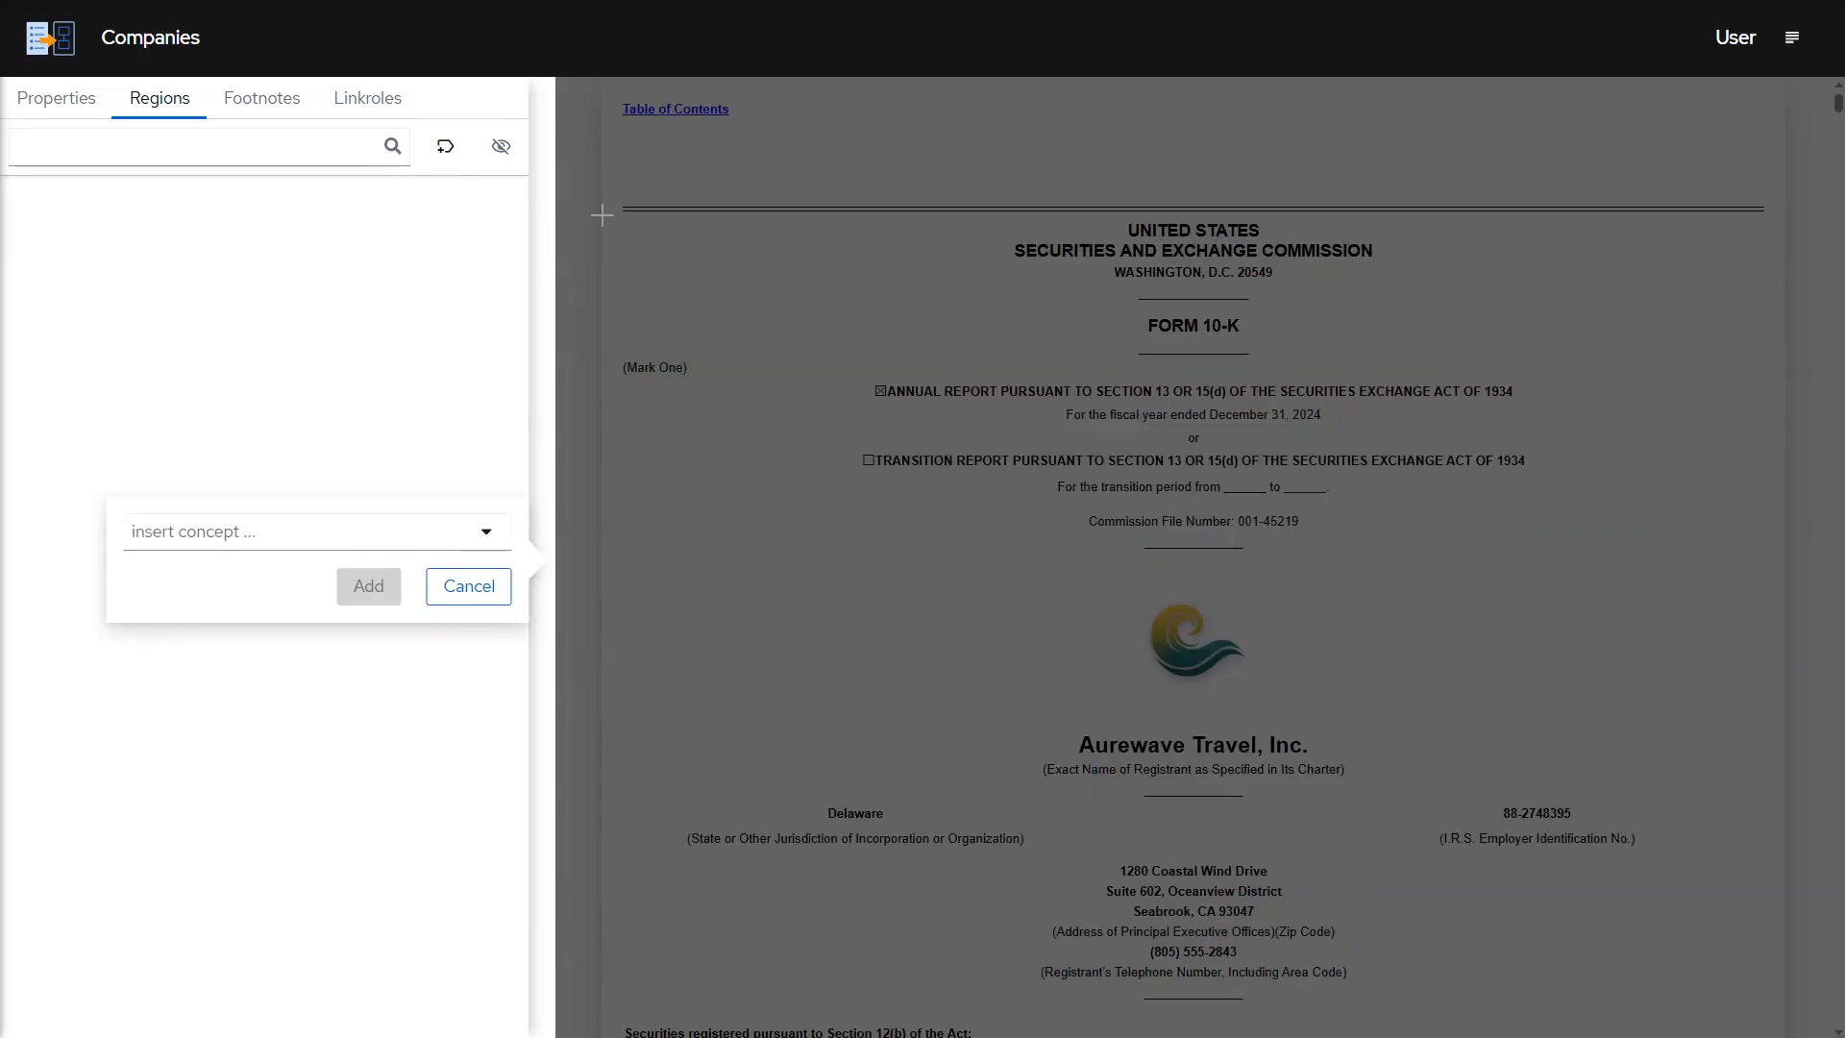
left_click_drag(602, 215, 1784, 1017)
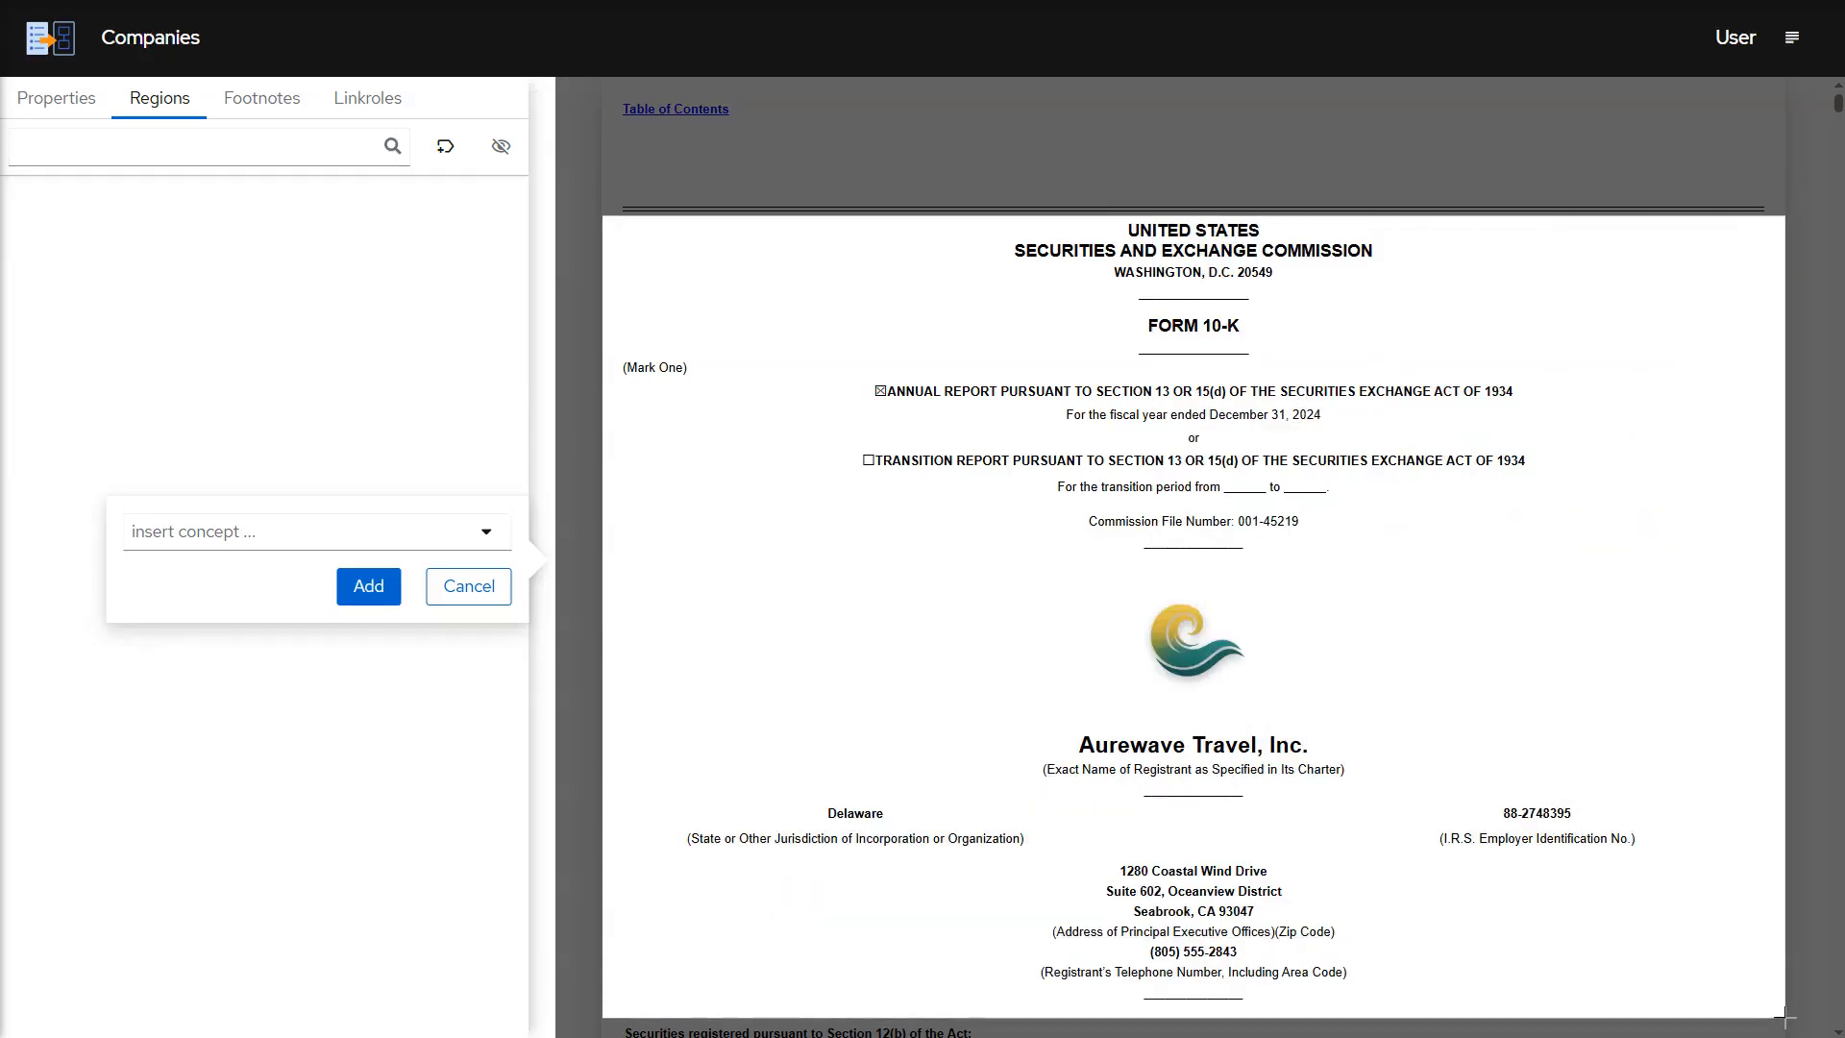
left_click(369, 586)
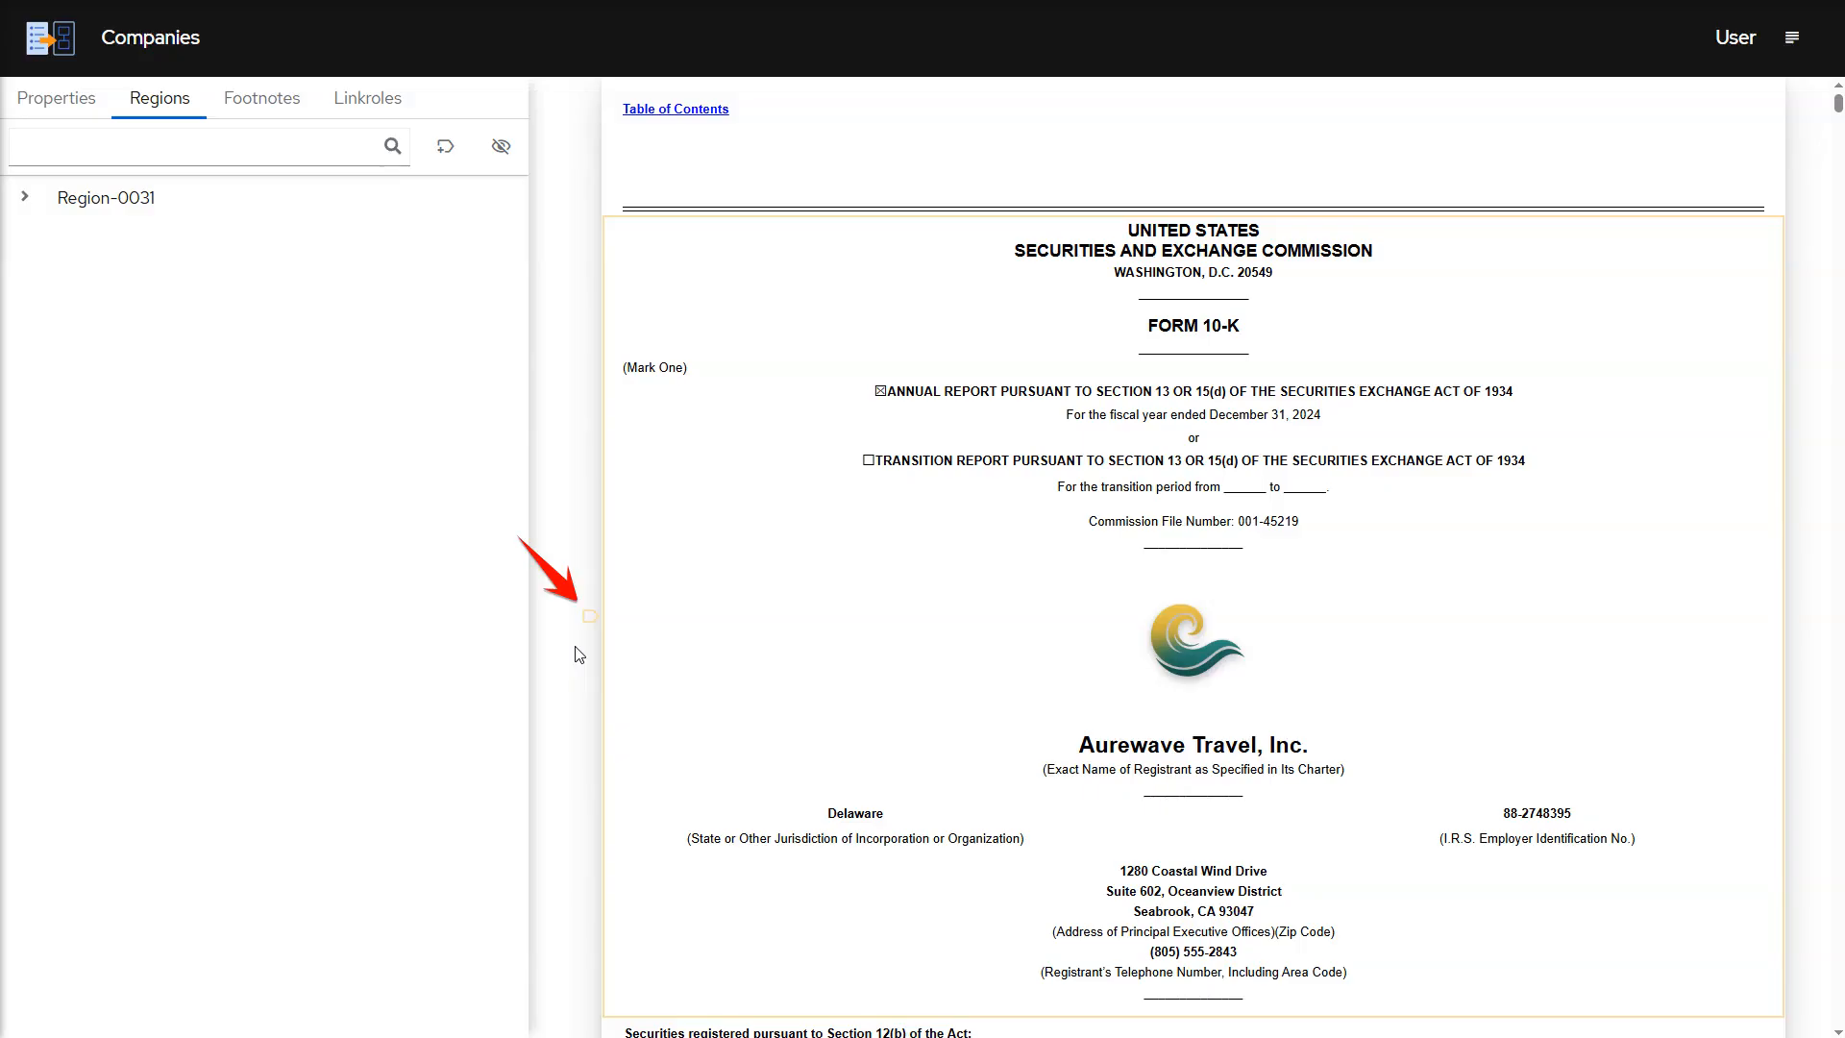
Add a Section property to the cover region and assign it 0000001 - Document - Cover.
left_click(589, 616)
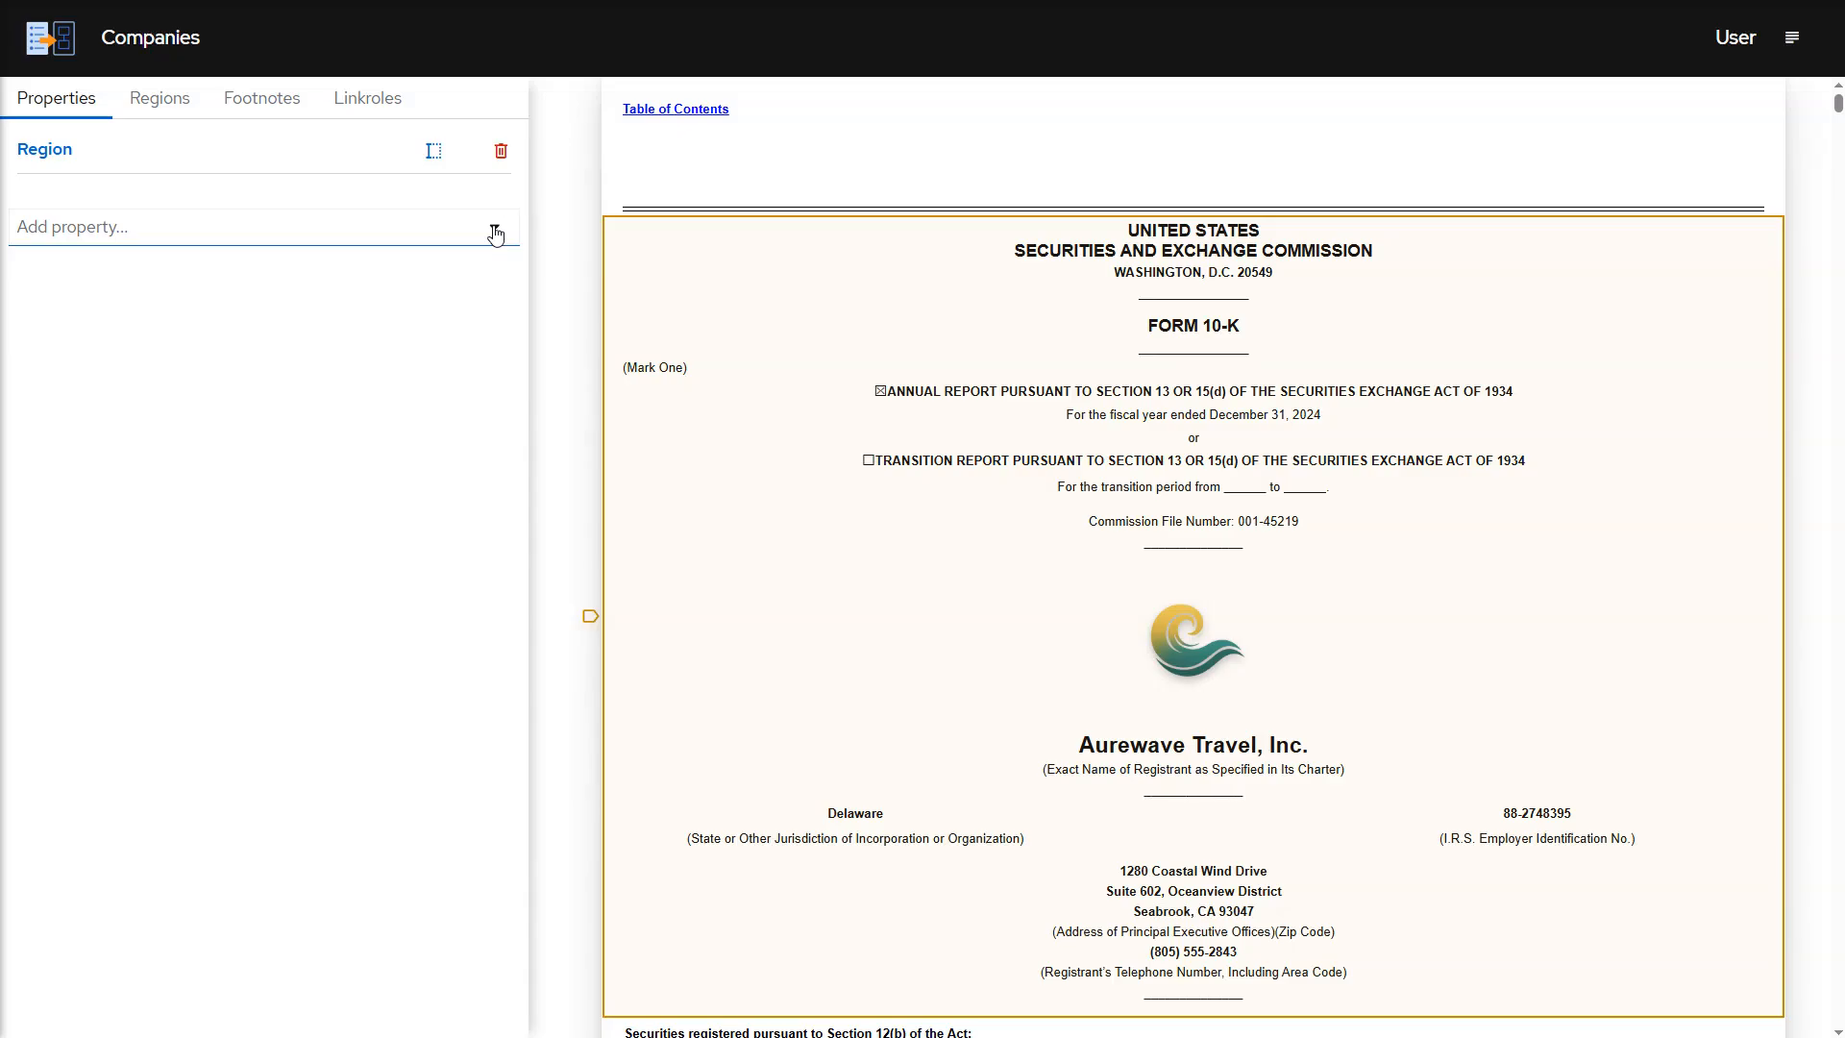
left_click(495, 230)
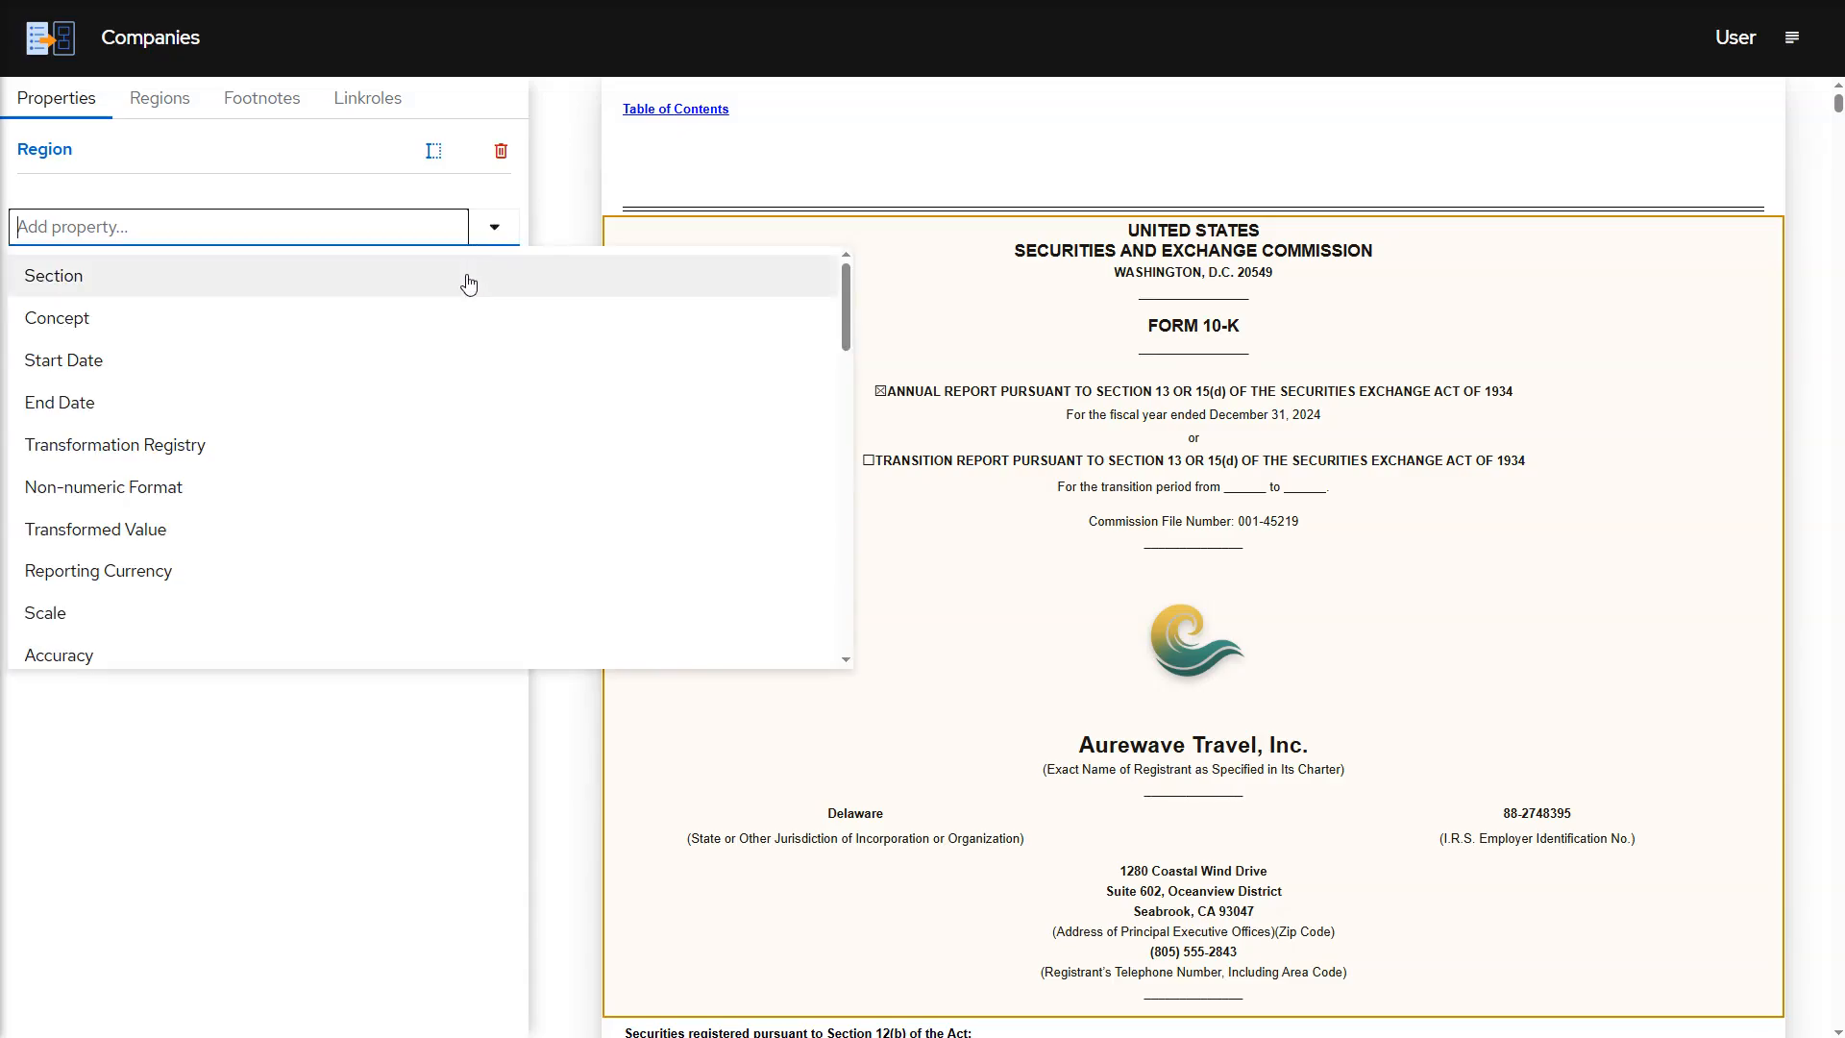
left_click(468, 279)
left_click(442, 240)
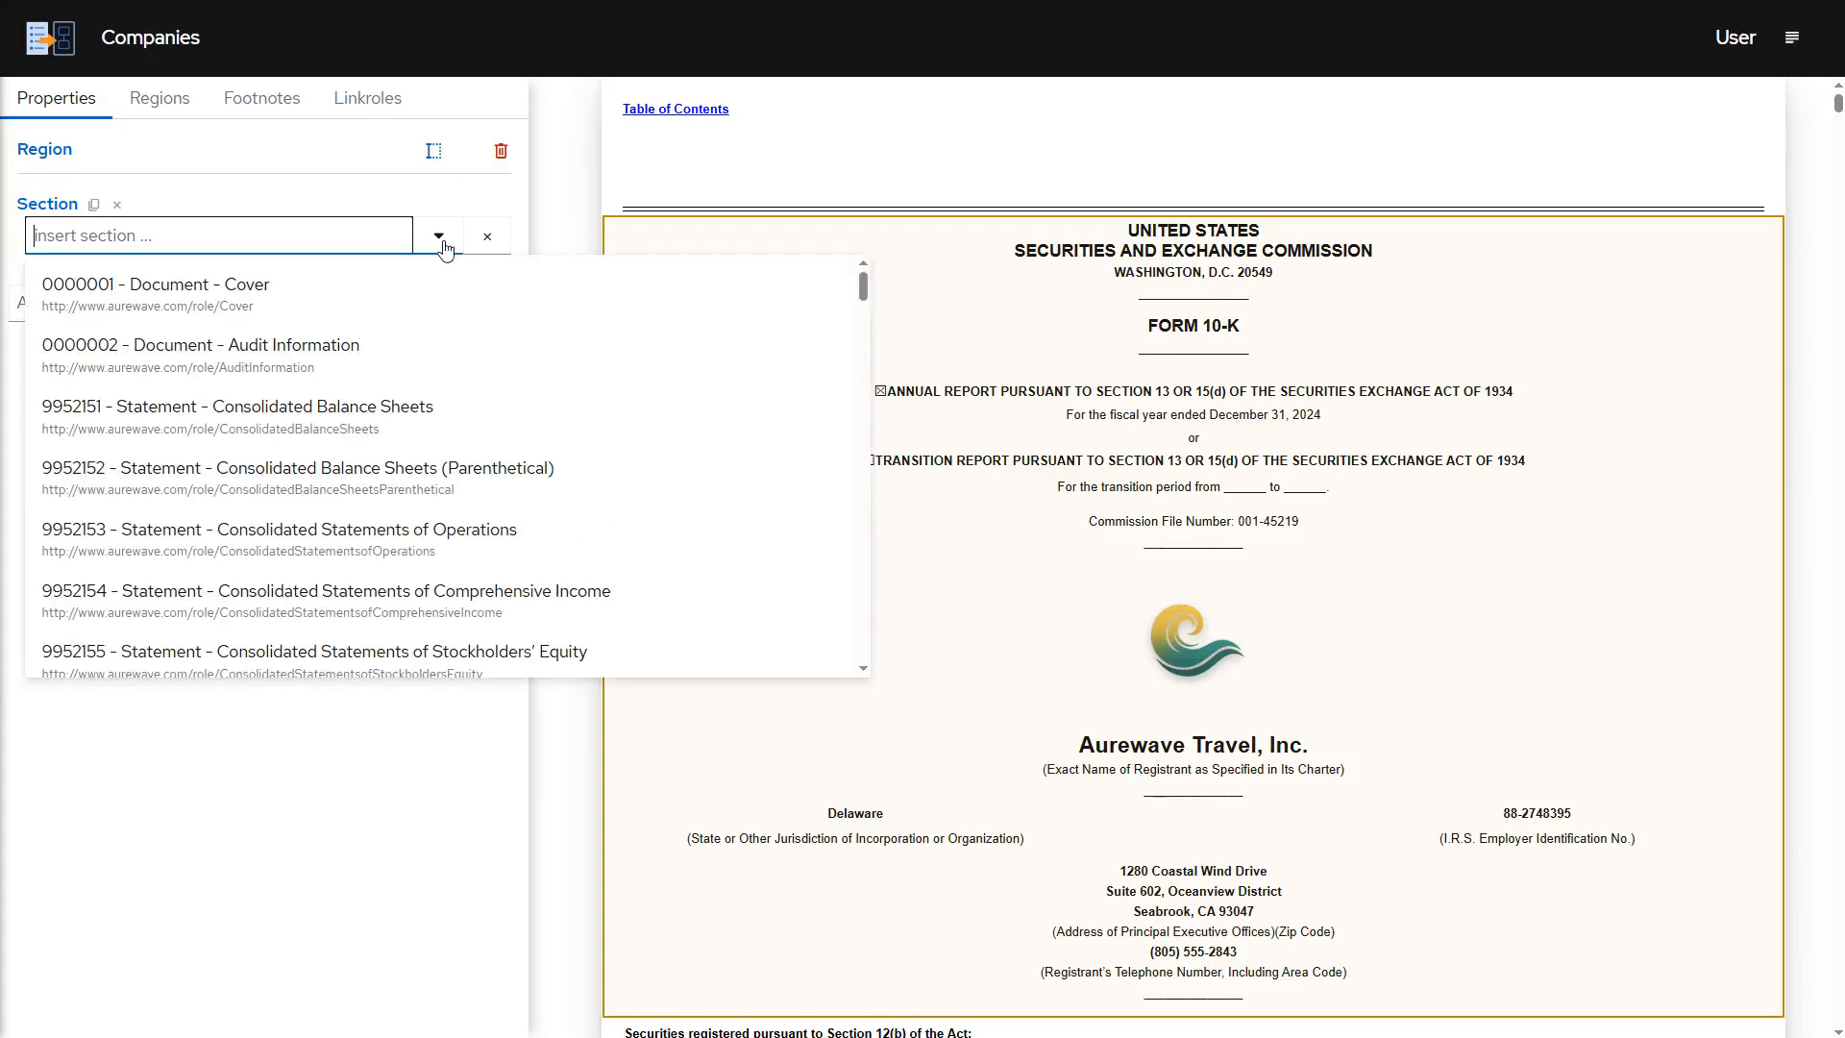
left_click(431, 289)
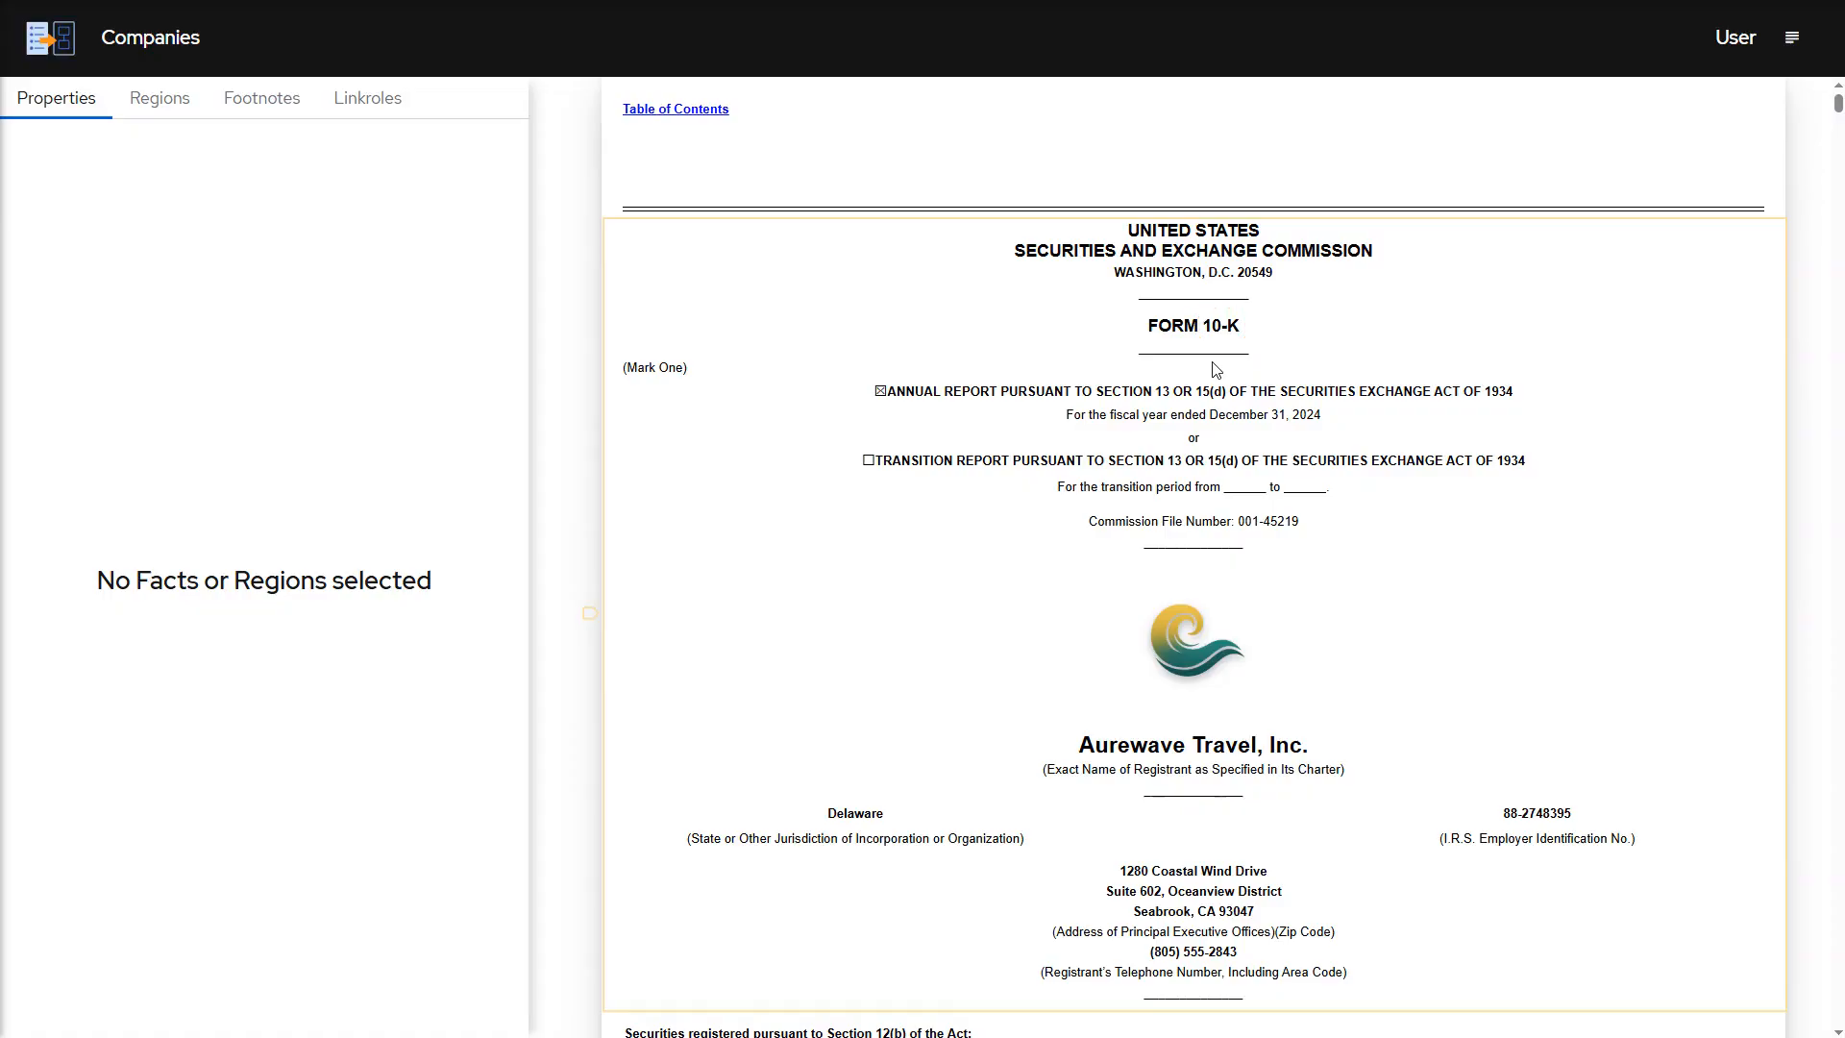
Tag the text "10-K" in the FORM 10-K heading as a fact with the concept dei:DocumentType.
left_click_drag(1204, 327, 1242, 326)
left_click(1238, 210)
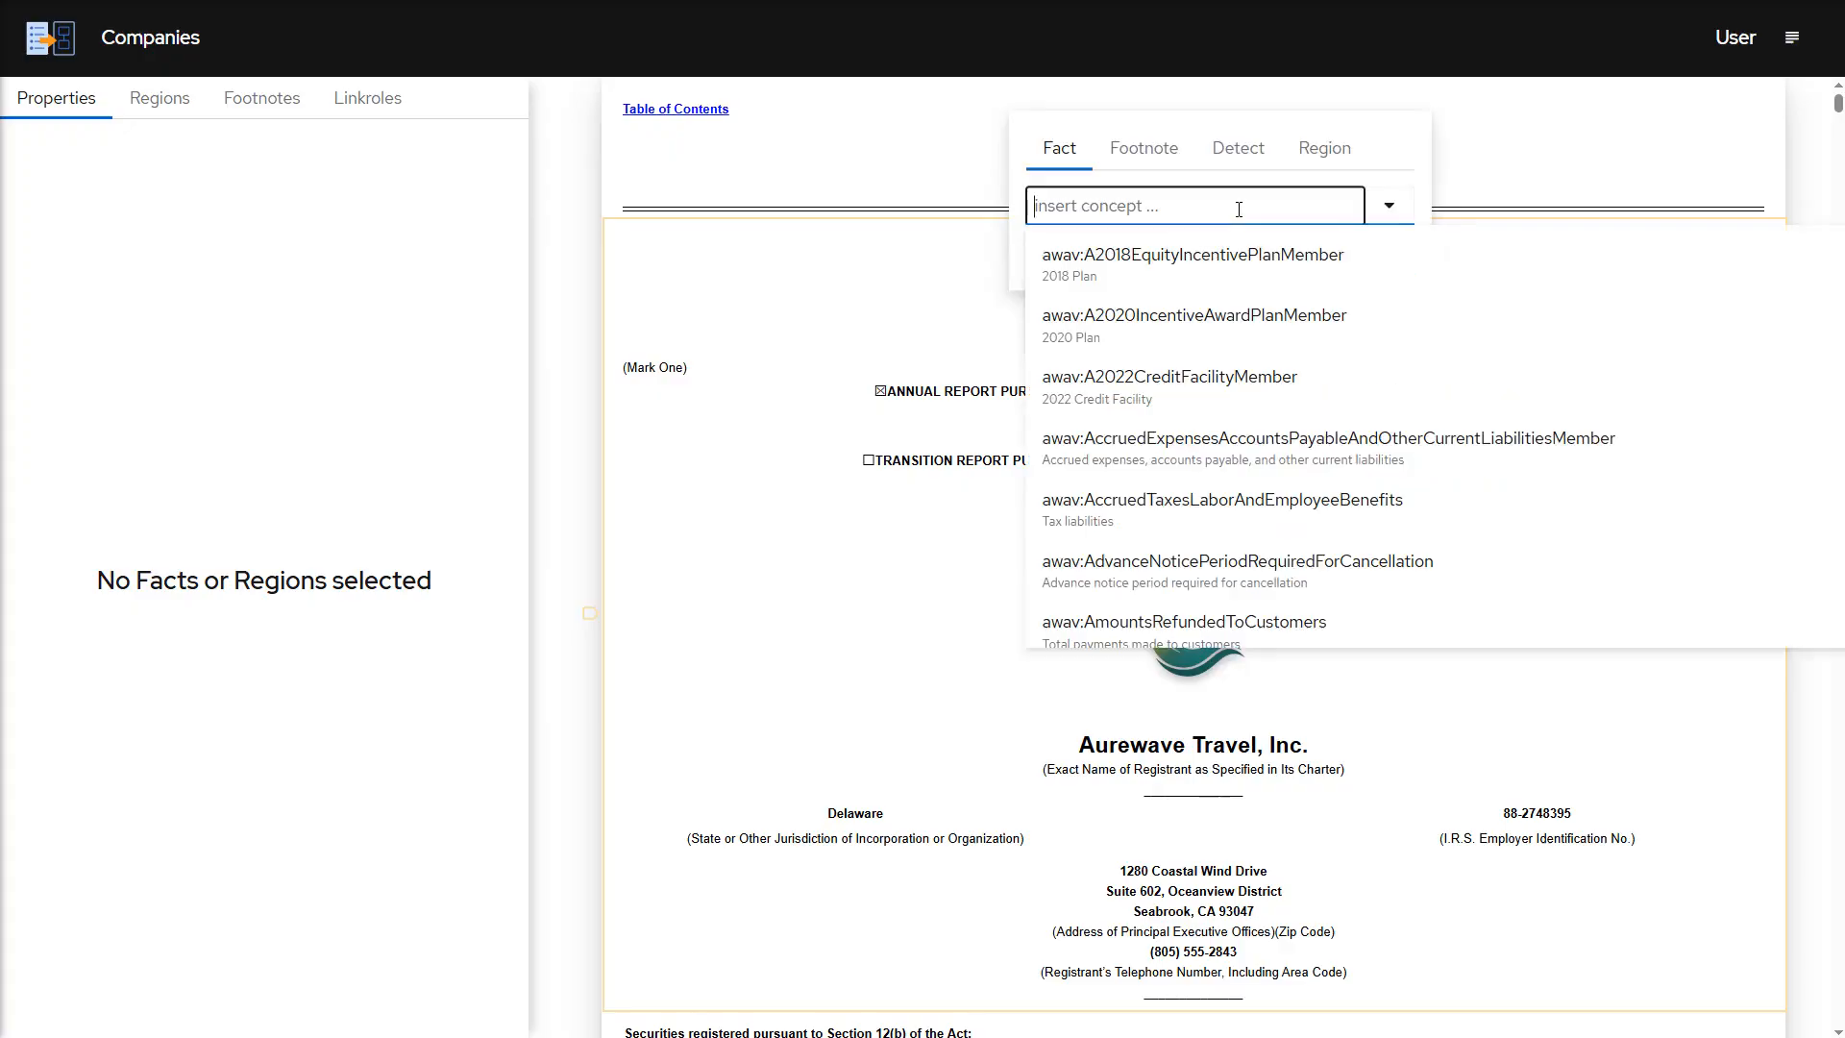
type("dei:DocumentType")
left_click(1249, 259)
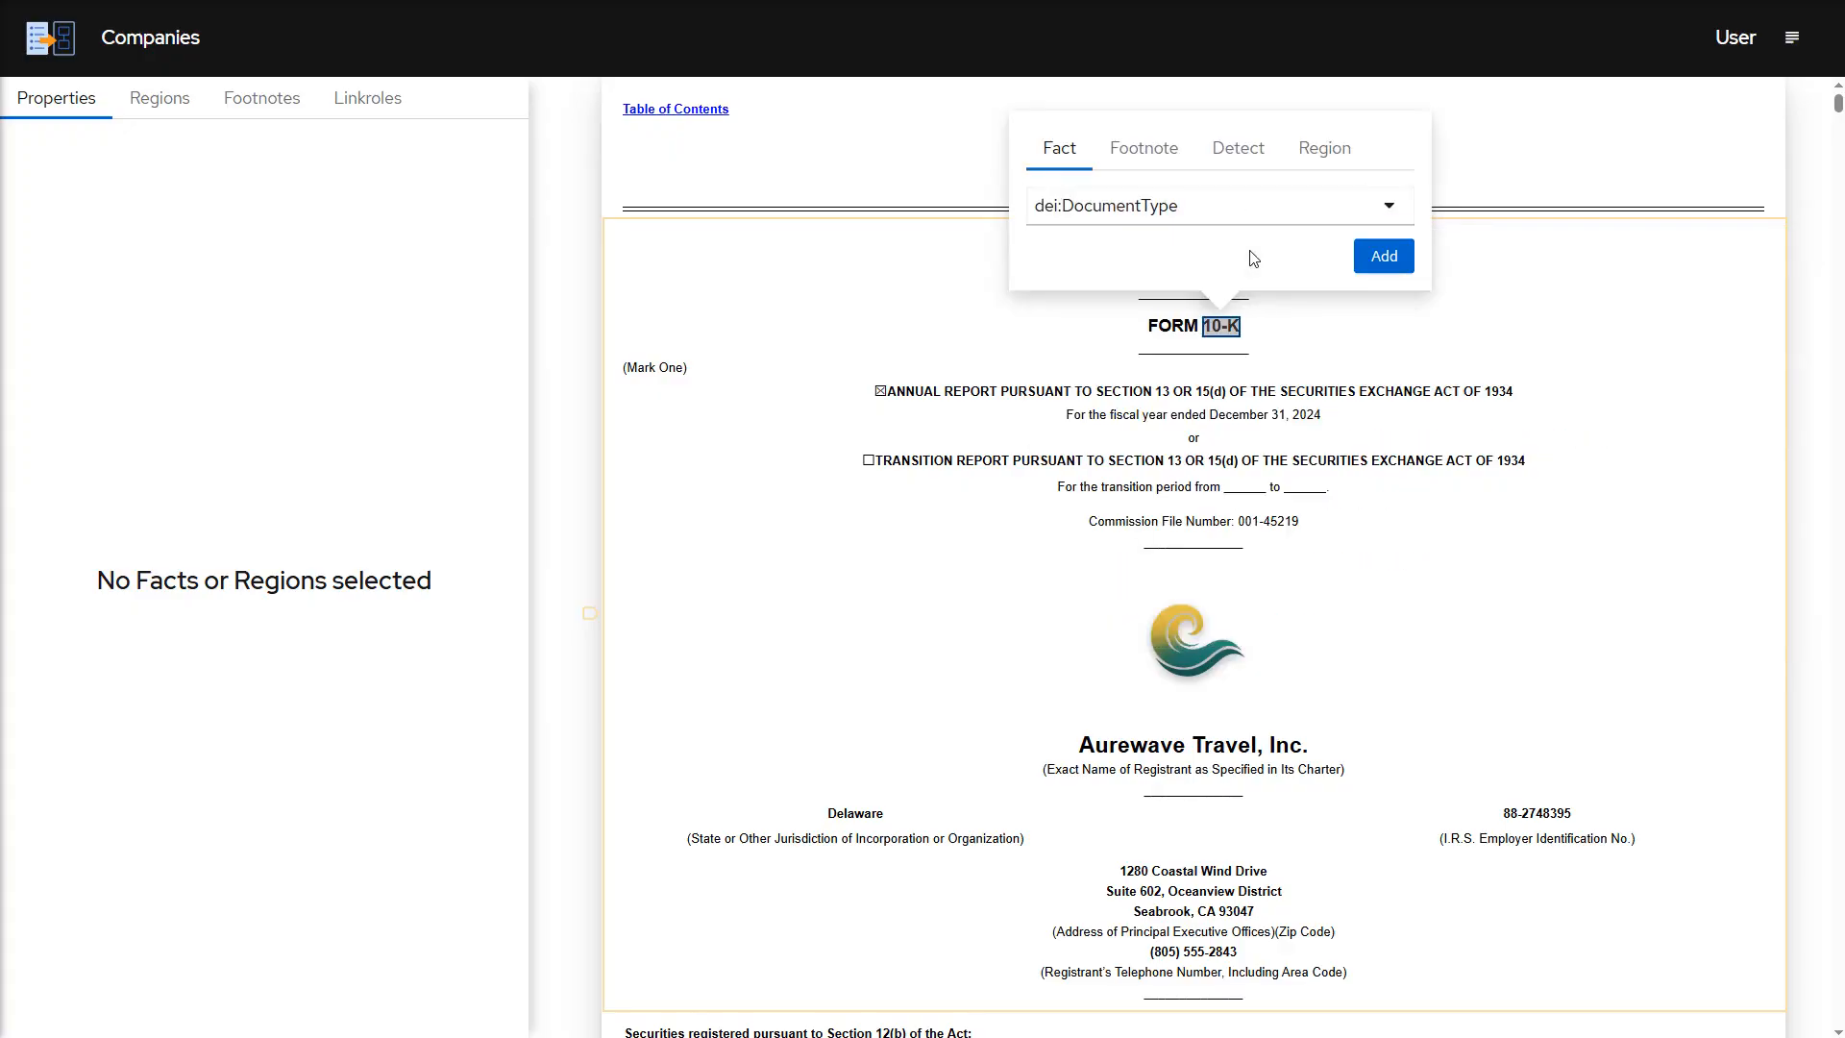
left_click(1366, 257)
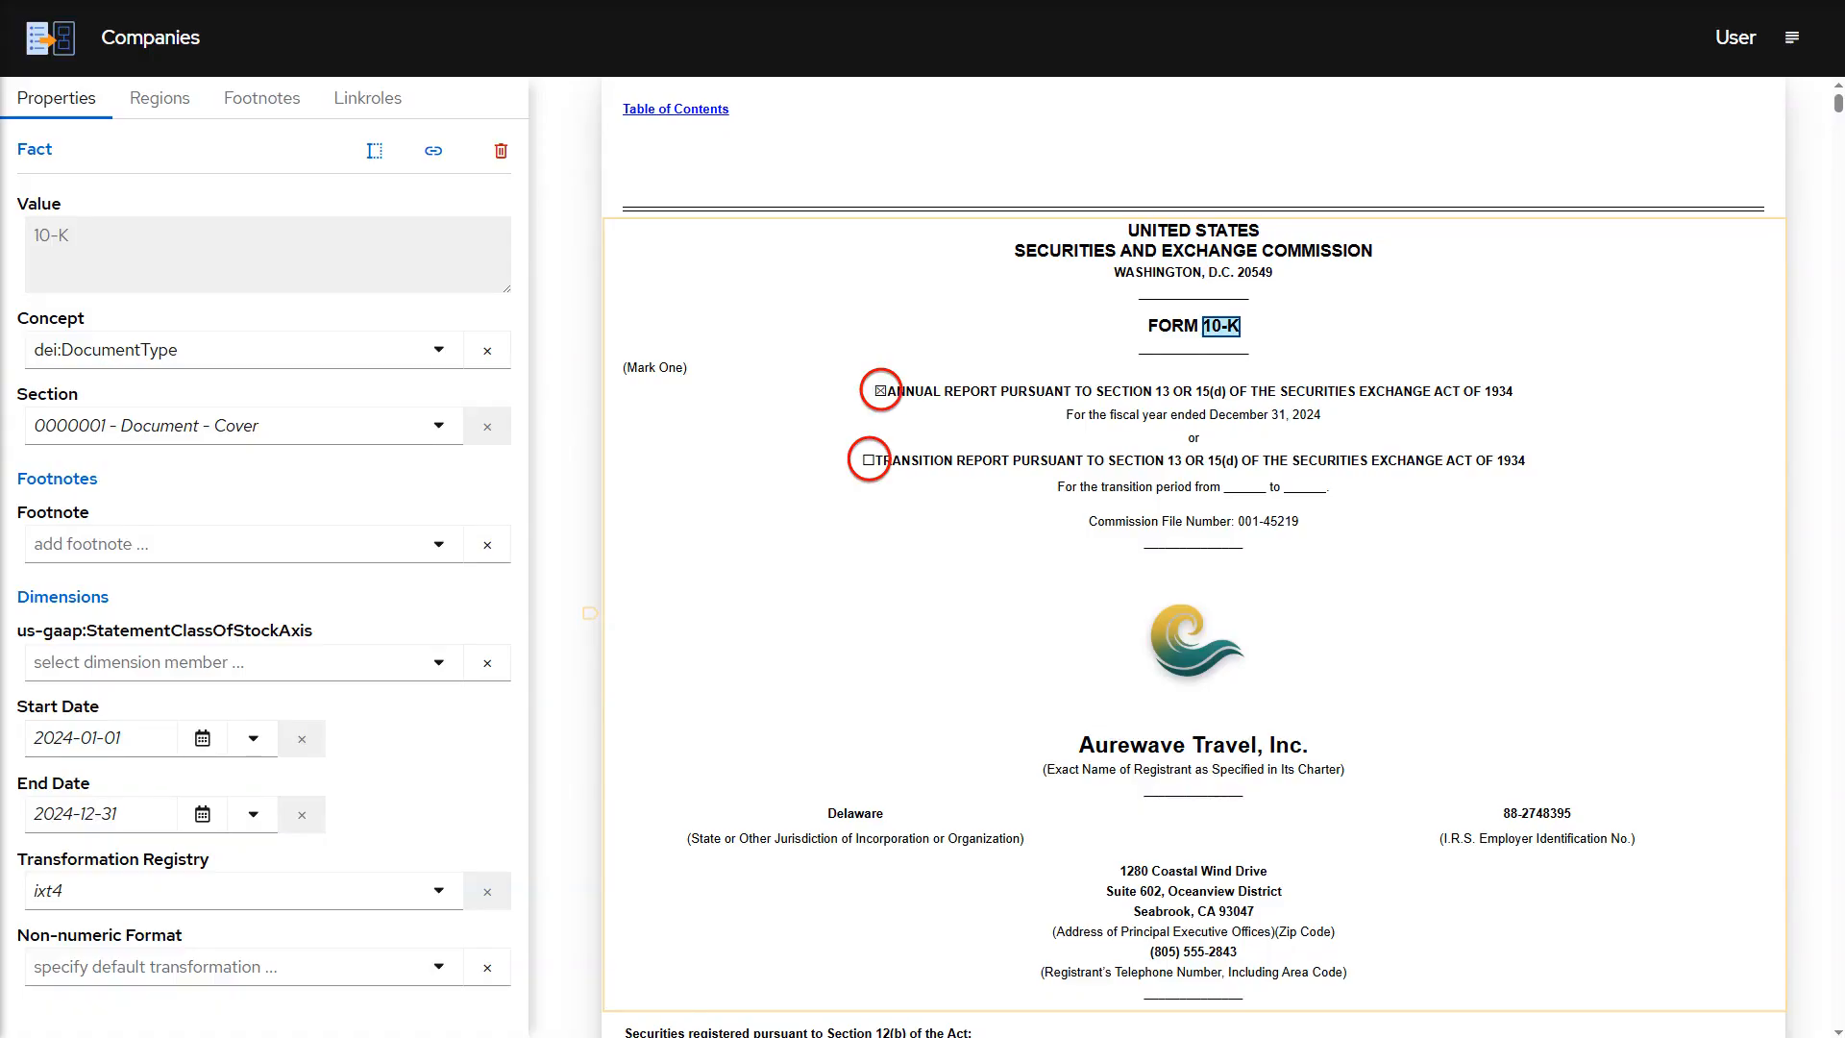
Tag the ballot box before ANNUAL REPORT PURSUANT TO SECTION 13 OR 15(d) as a fact with the concept dei:DocumentAnnualReport.
left_click(880, 392)
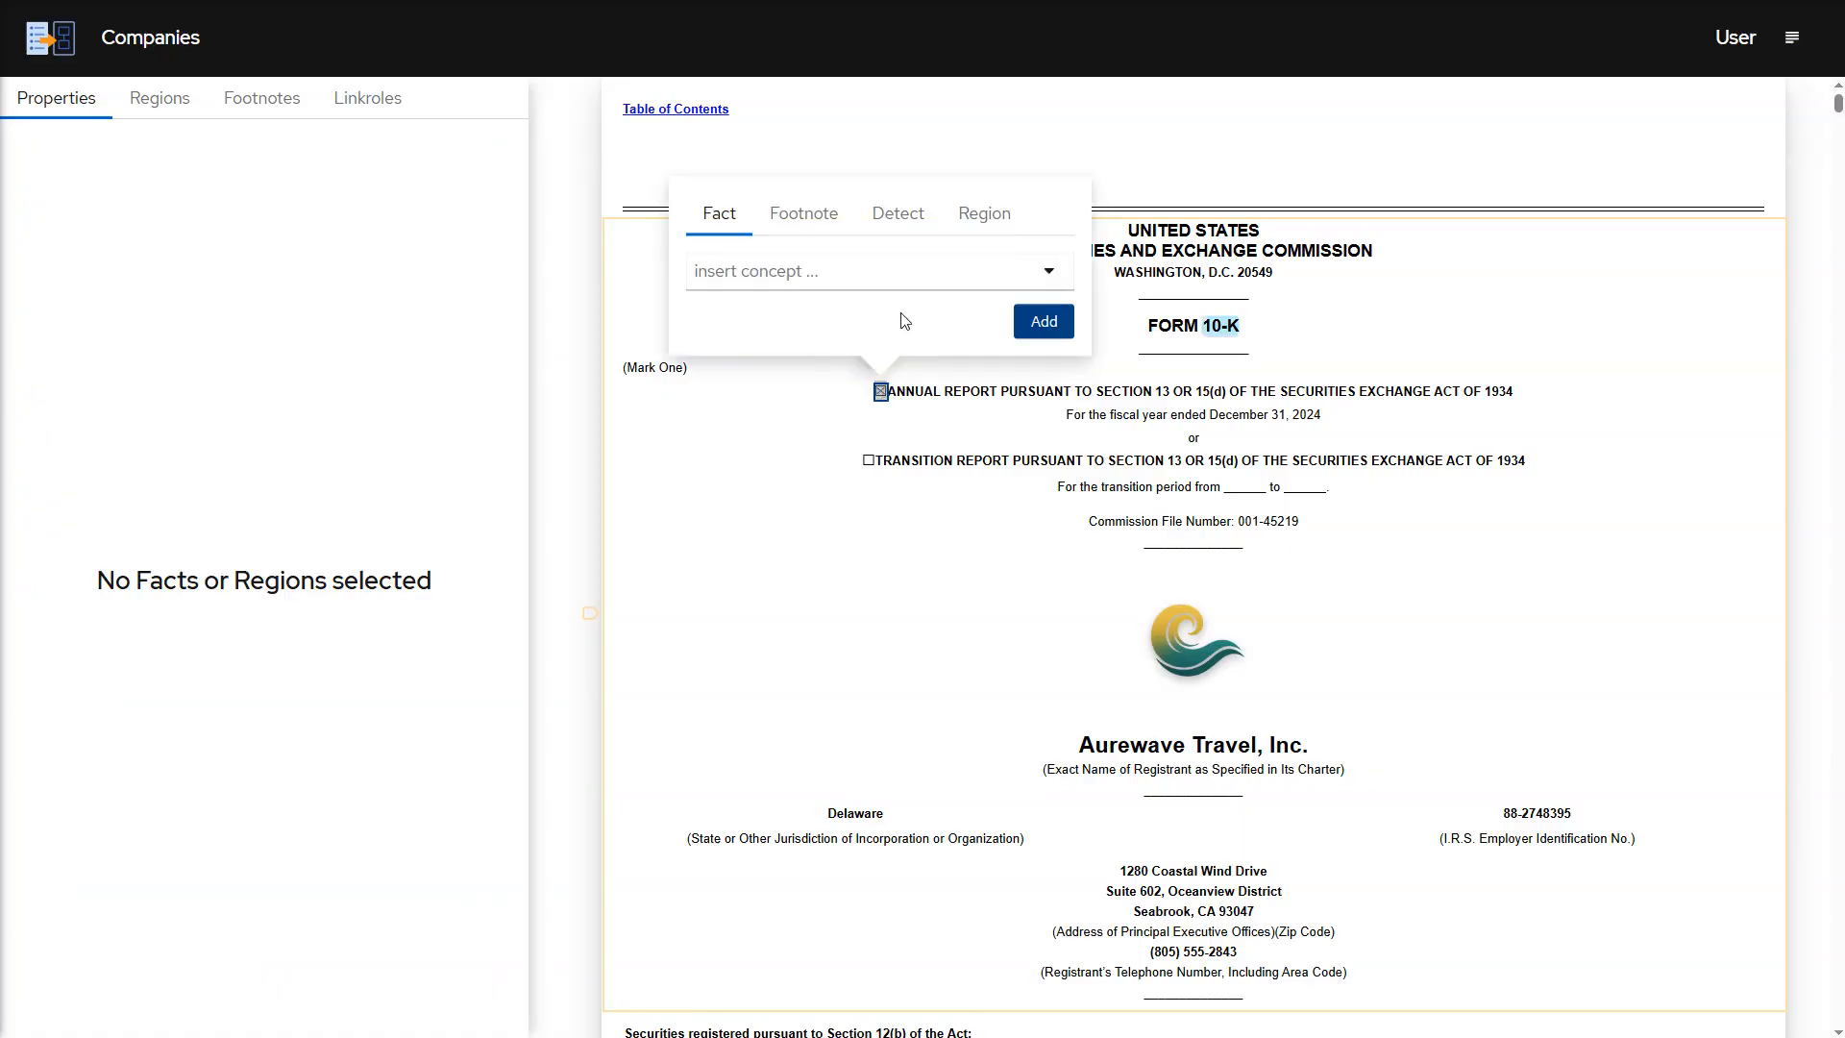
left_click(908, 272)
type("dei:DocumentAnnualReport")
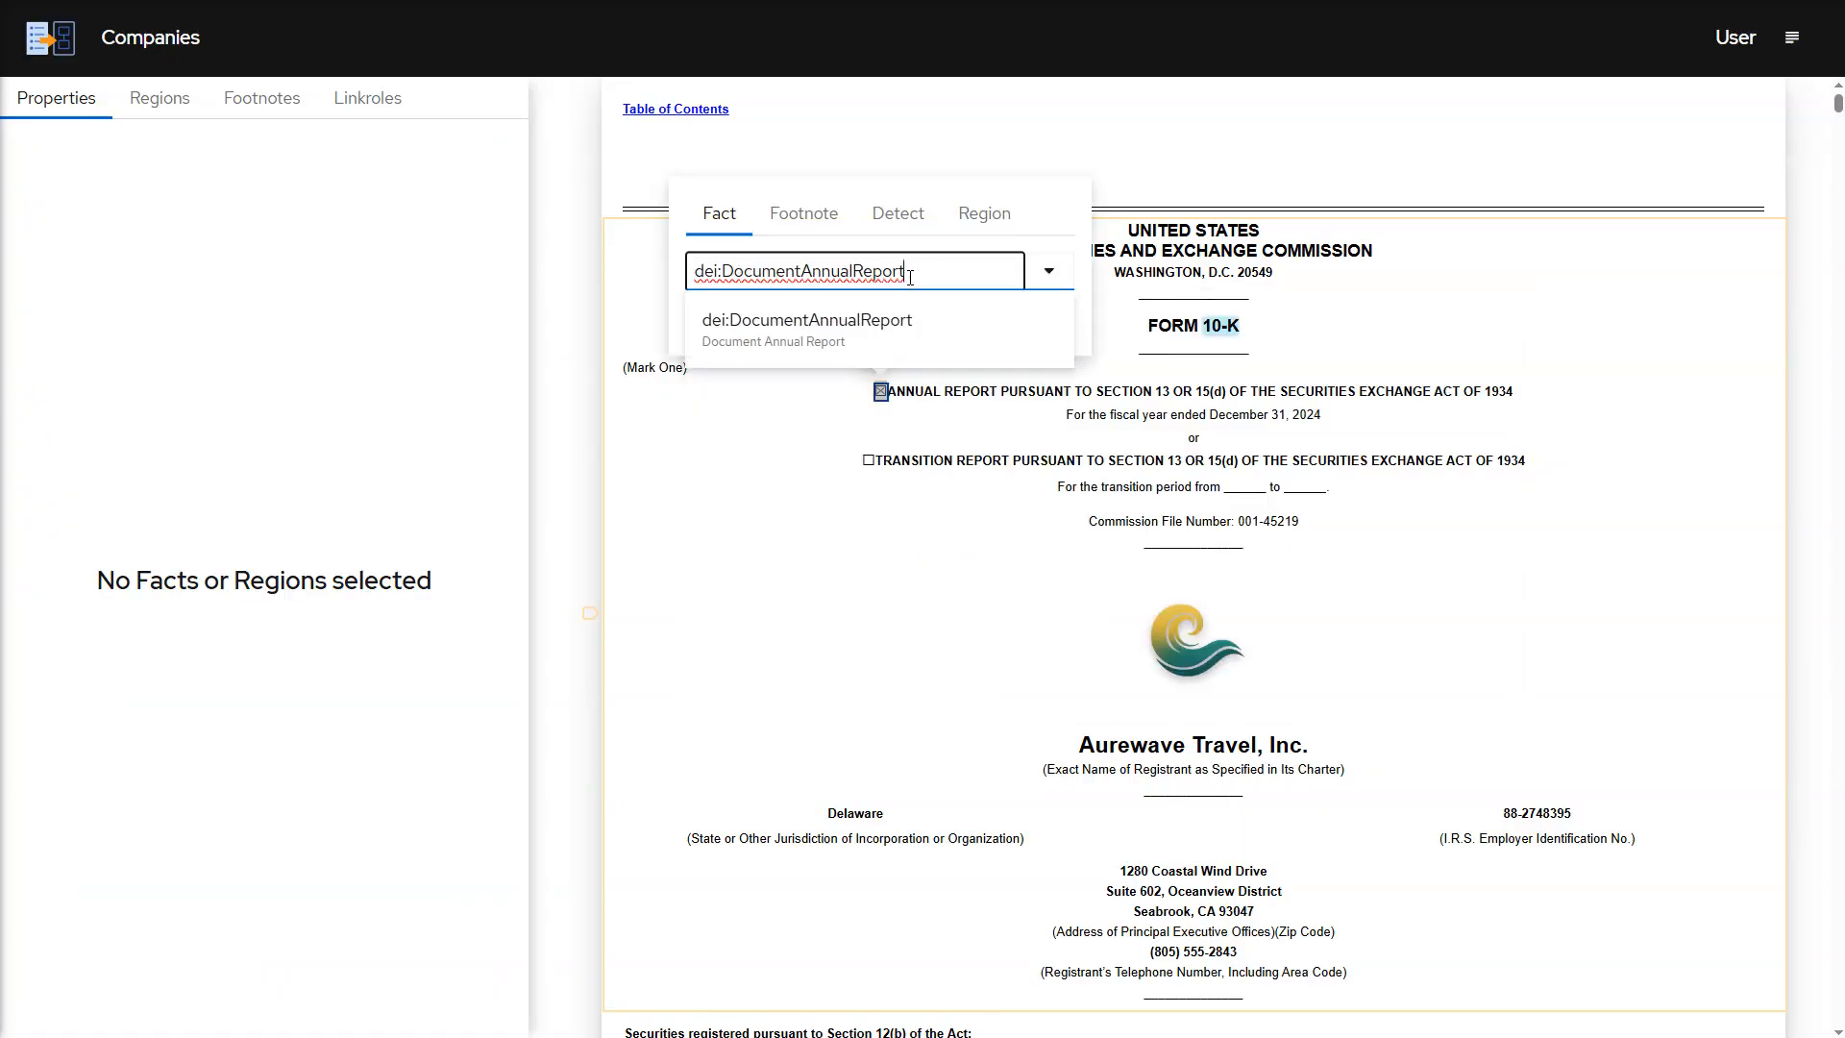
left_click(914, 327)
left_click(1026, 323)
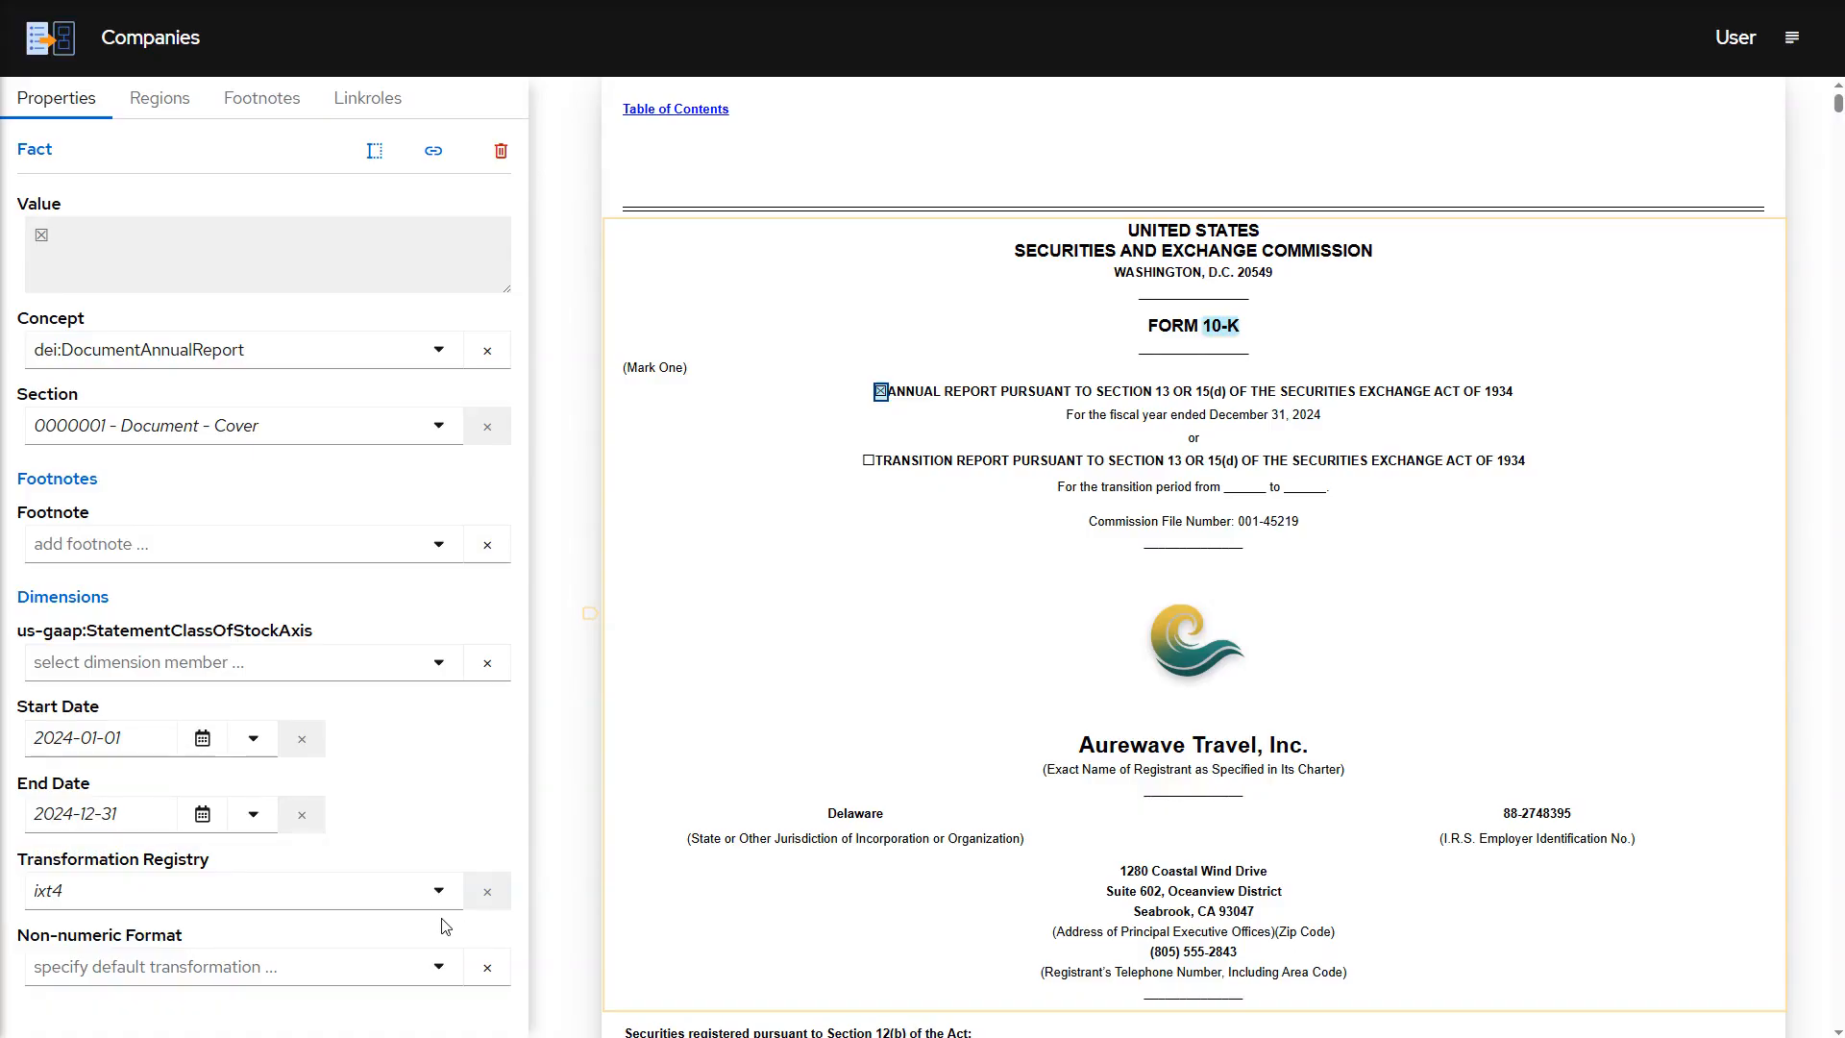
Set the annual report fact's transformation registry to ixt-sec and its non-numeric format to boolballotbox.
left_click(438, 890)
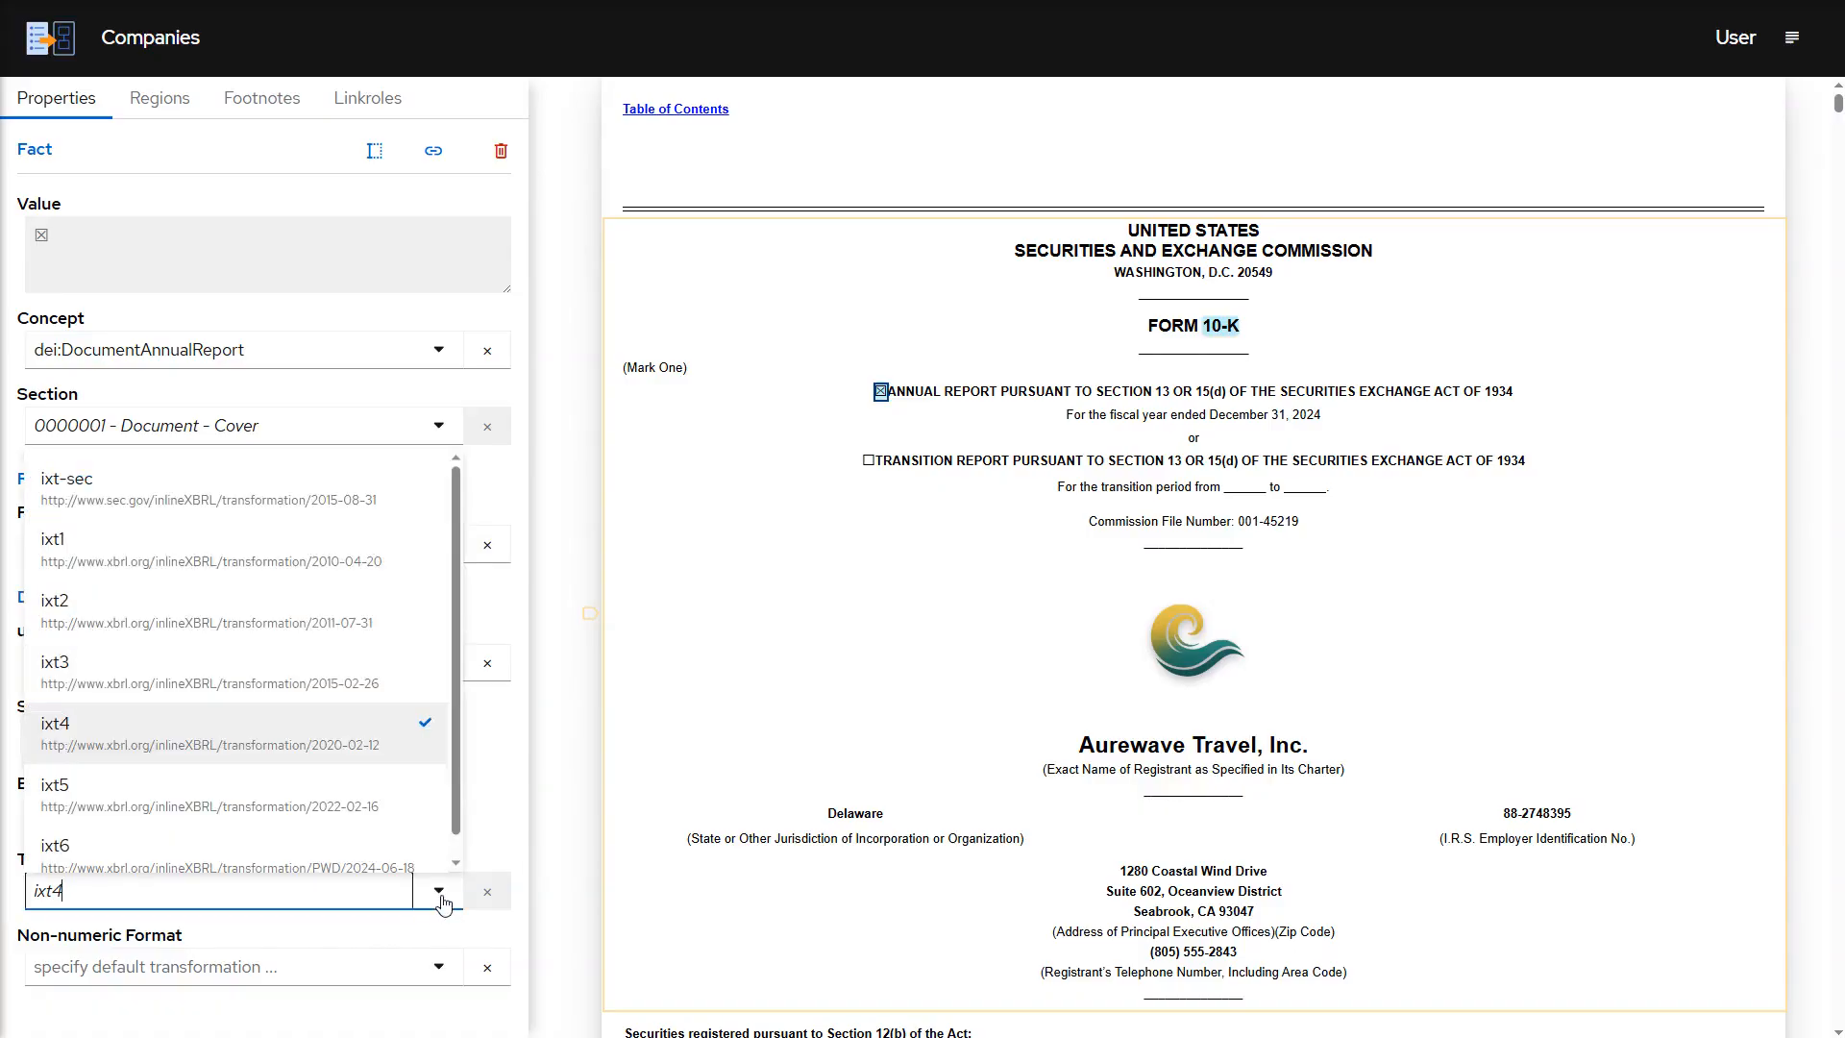
left_click(400, 492)
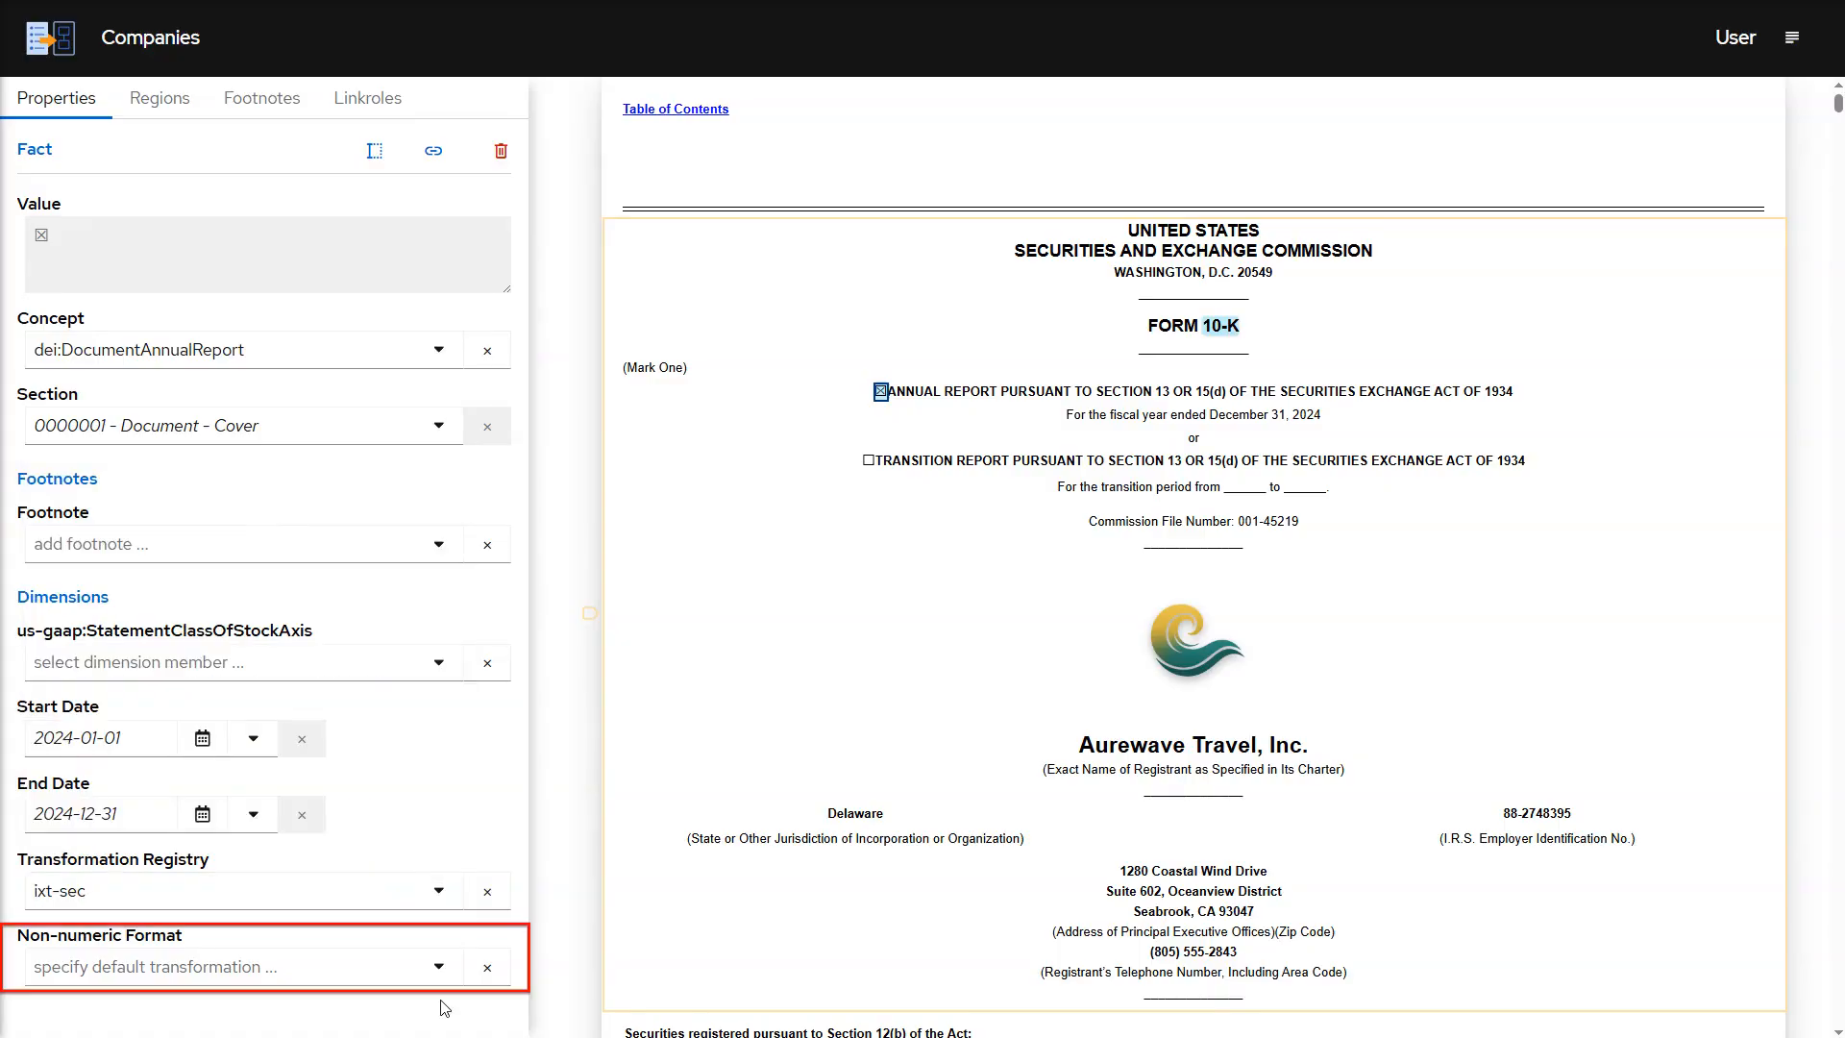
left_click(440, 973)
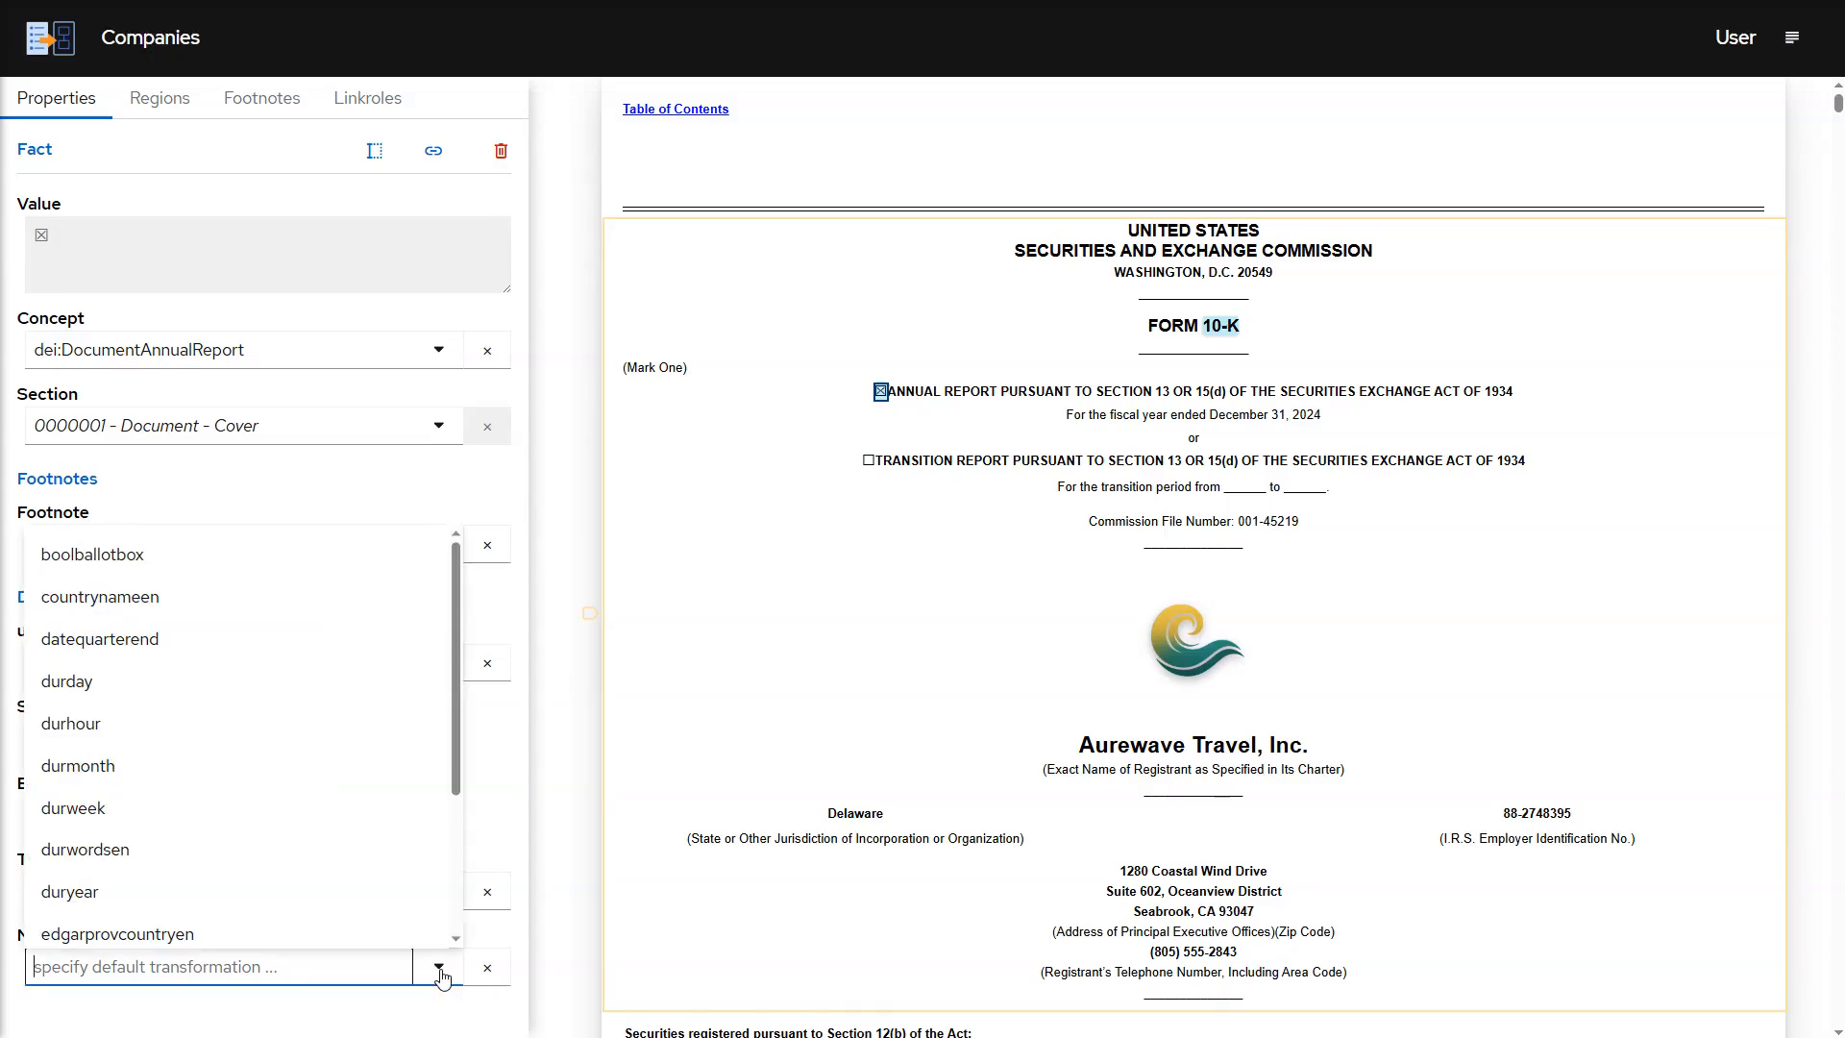
left_click(420, 547)
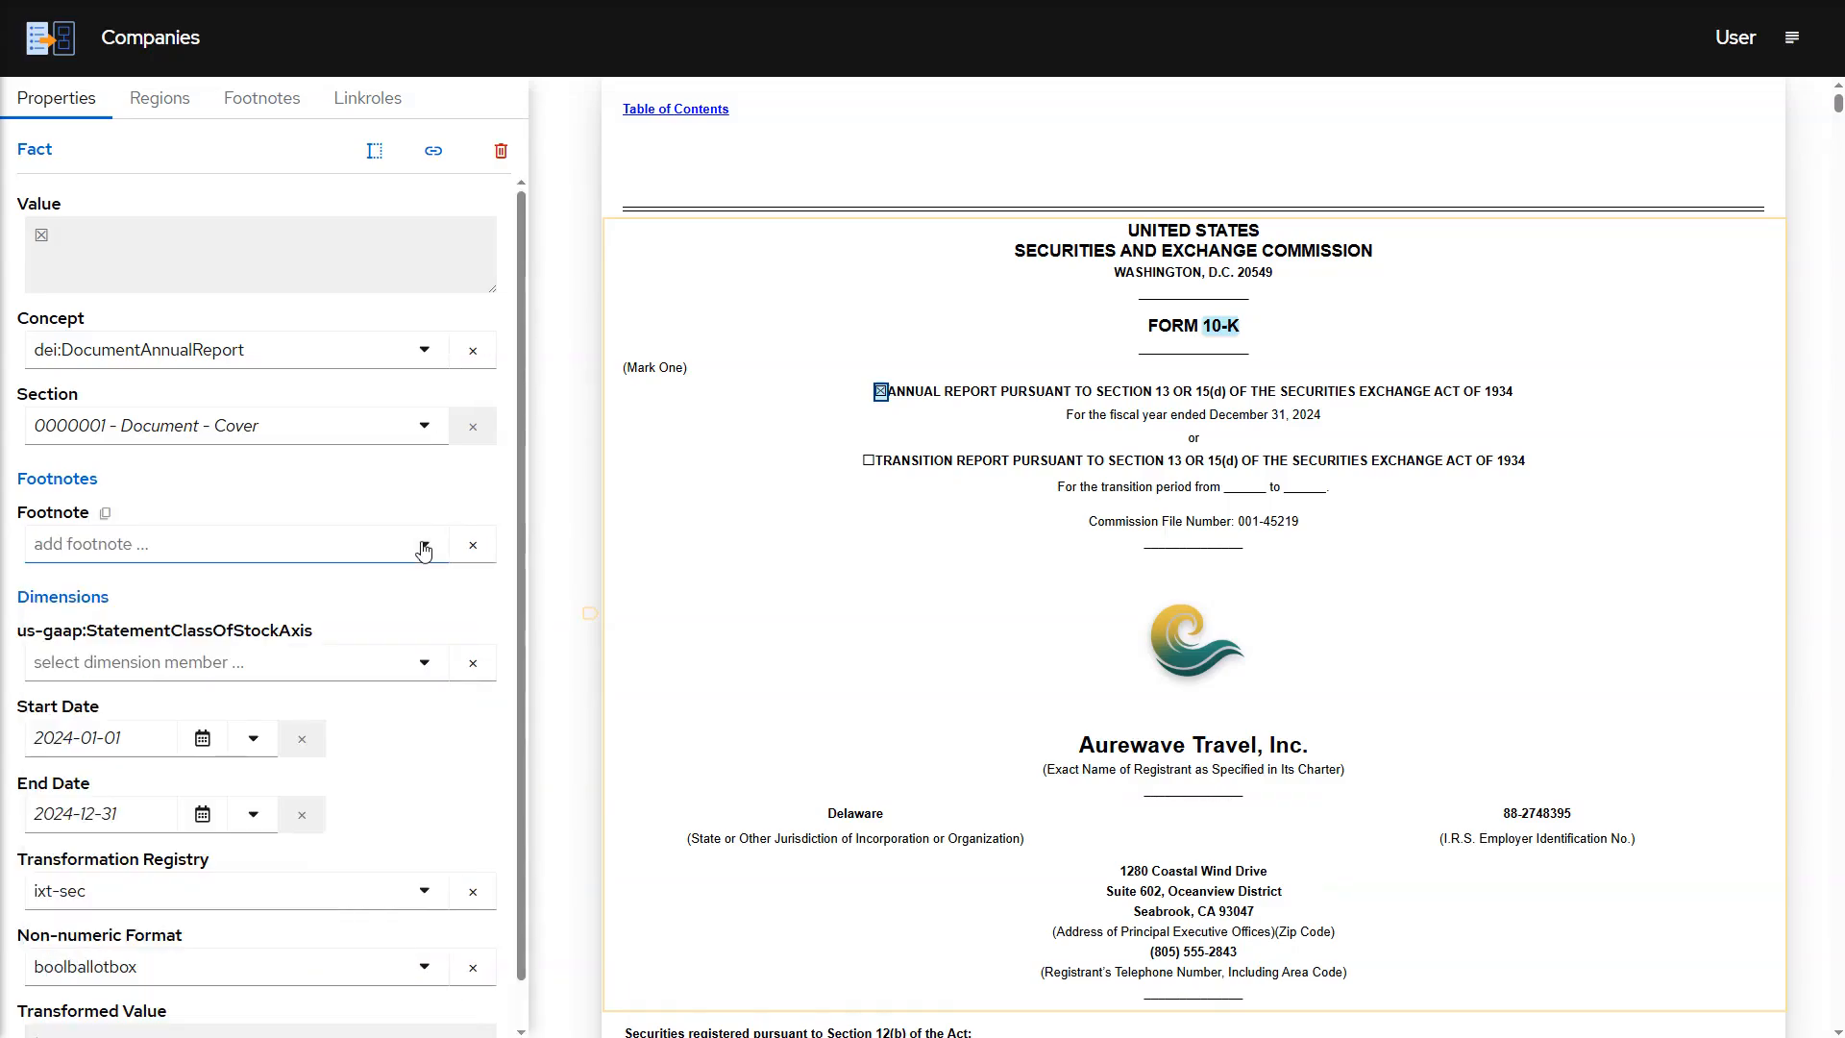
left_click_drag(521, 918, 519, 967)
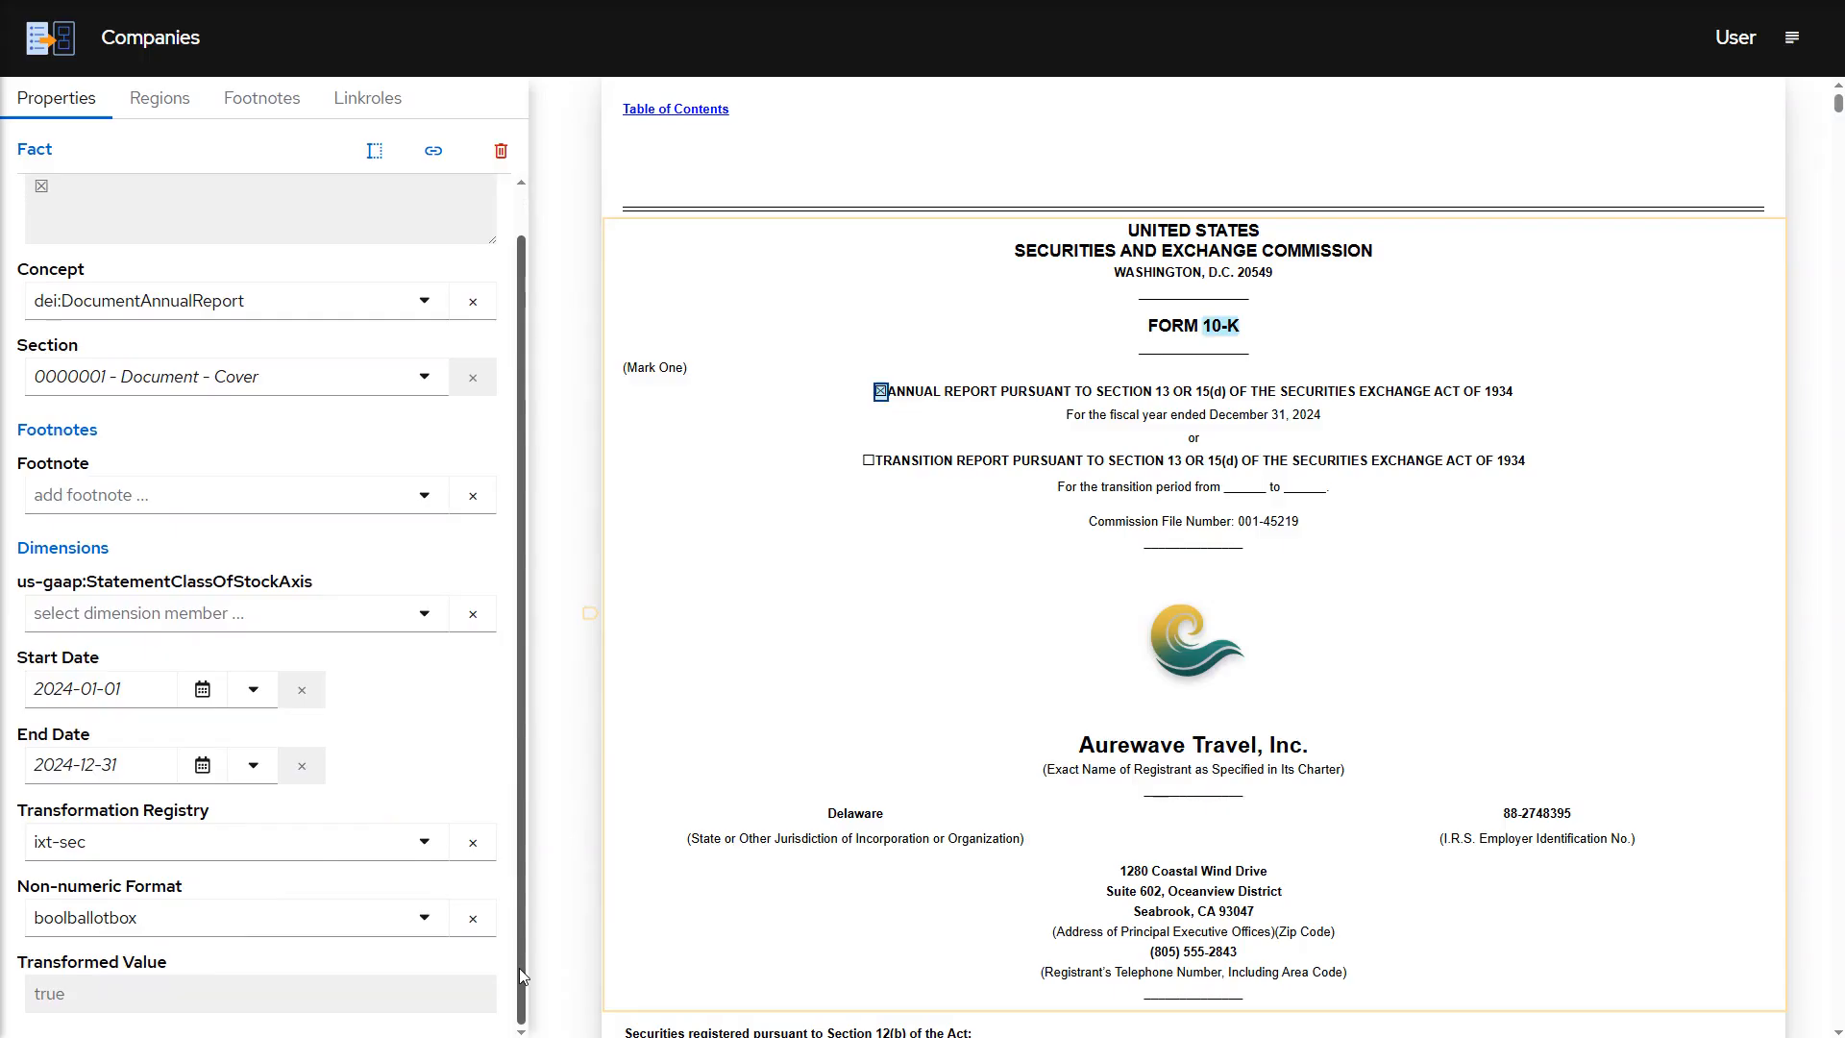
Tag the ballot box before TRANSITION REPORT PURSUANT TO SECTION 13 OR 15(d) as a fact with the concept dei:DocumentTransitionReport.
left_click(868, 461)
left_click(884, 337)
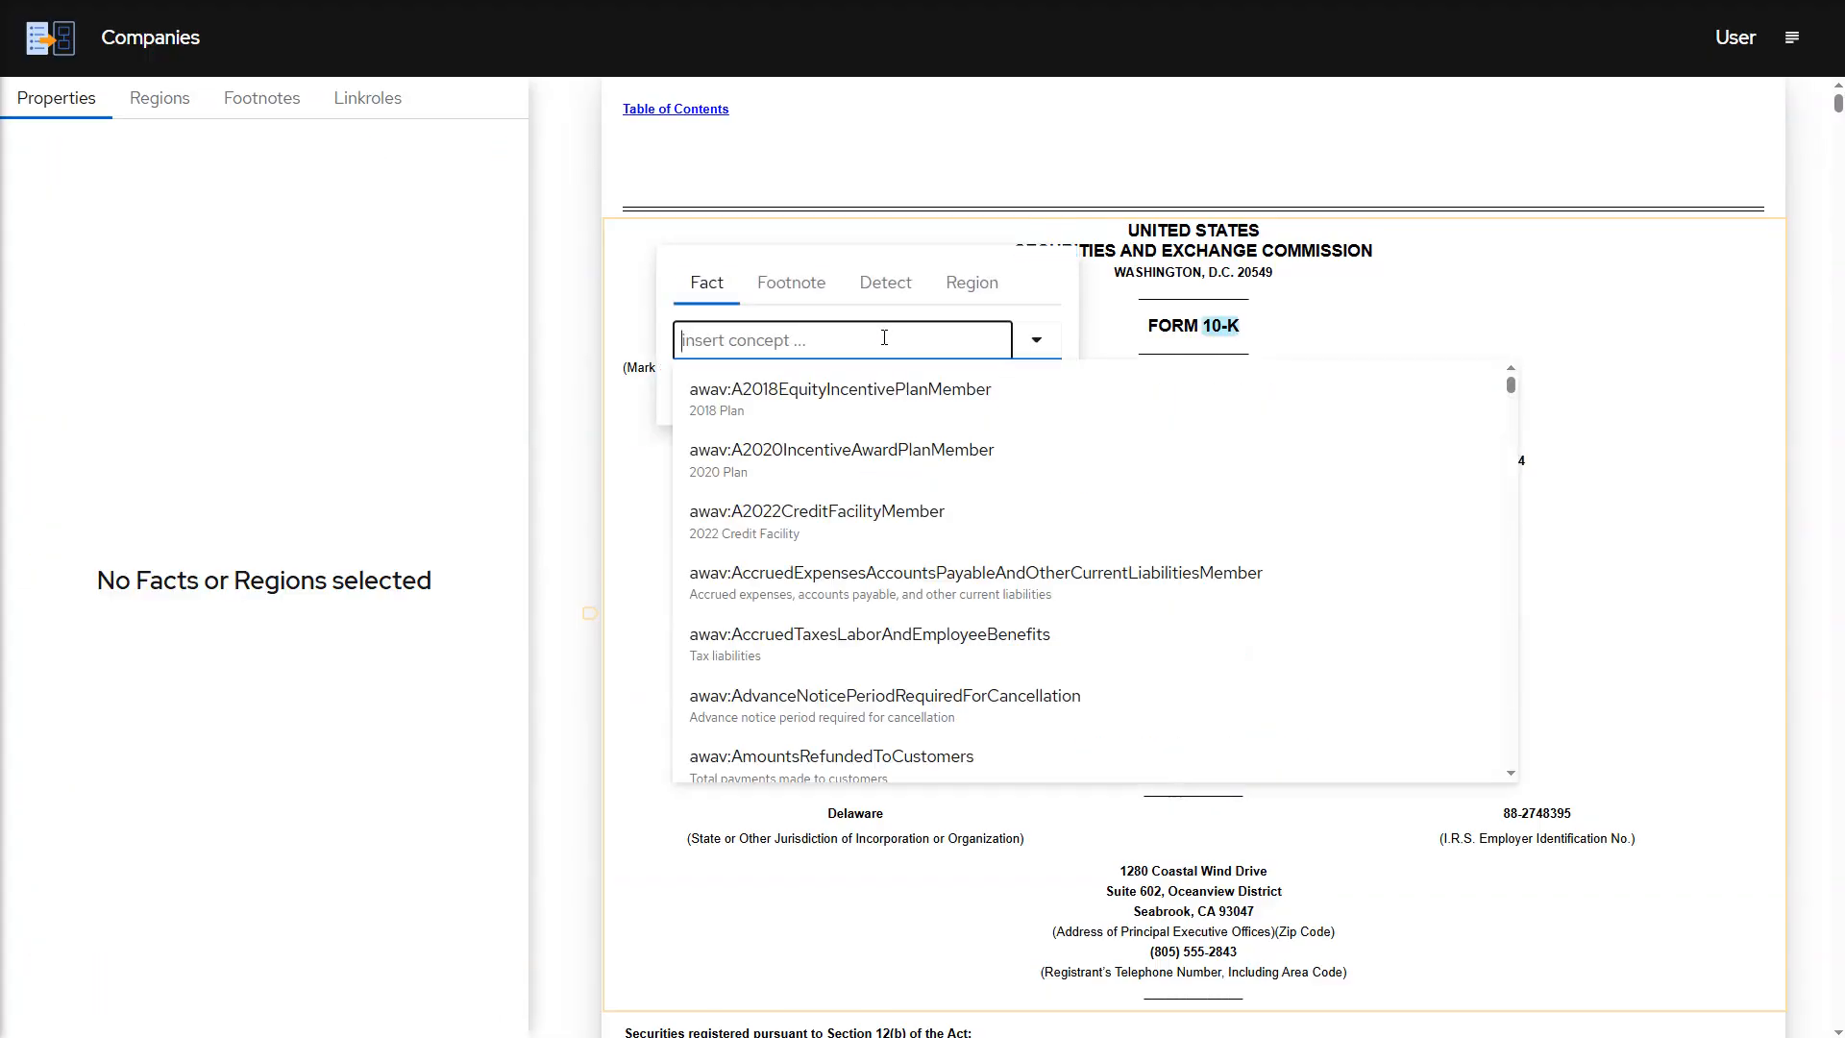
type("dei:DocumentTransitionReport")
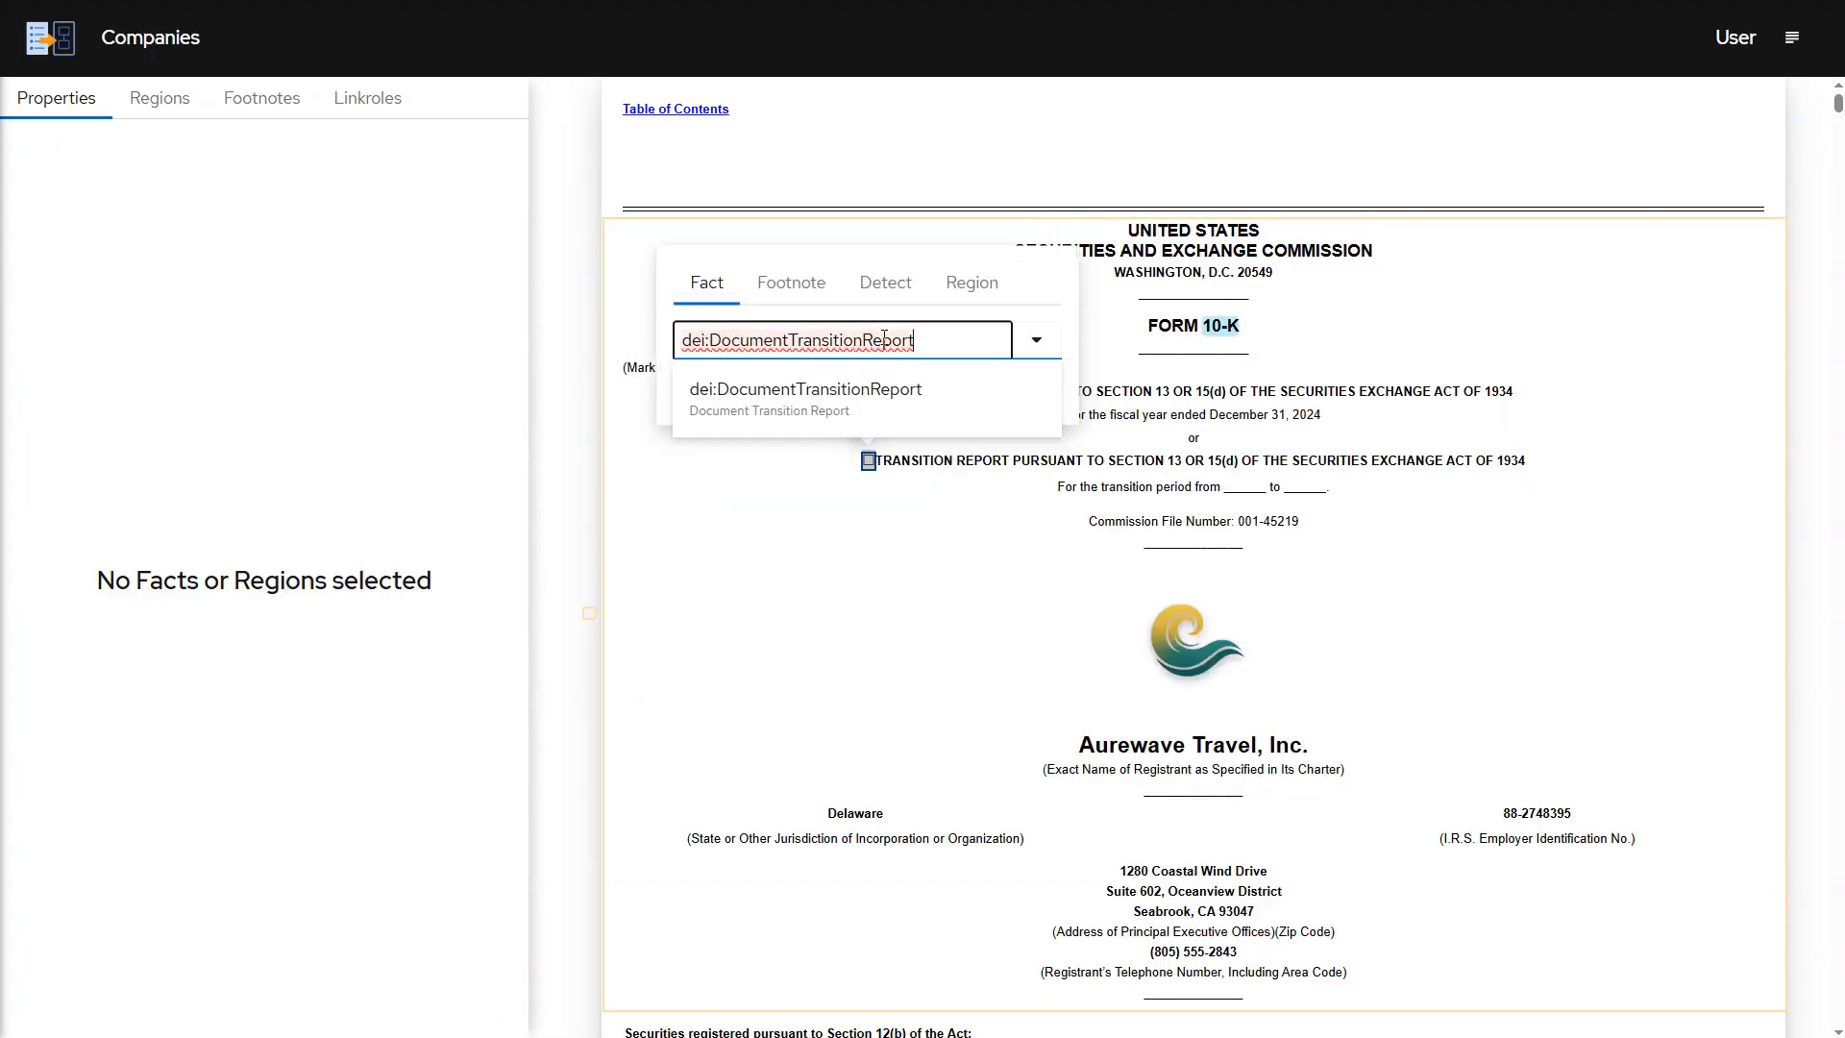
left_click(911, 389)
left_click(1011, 394)
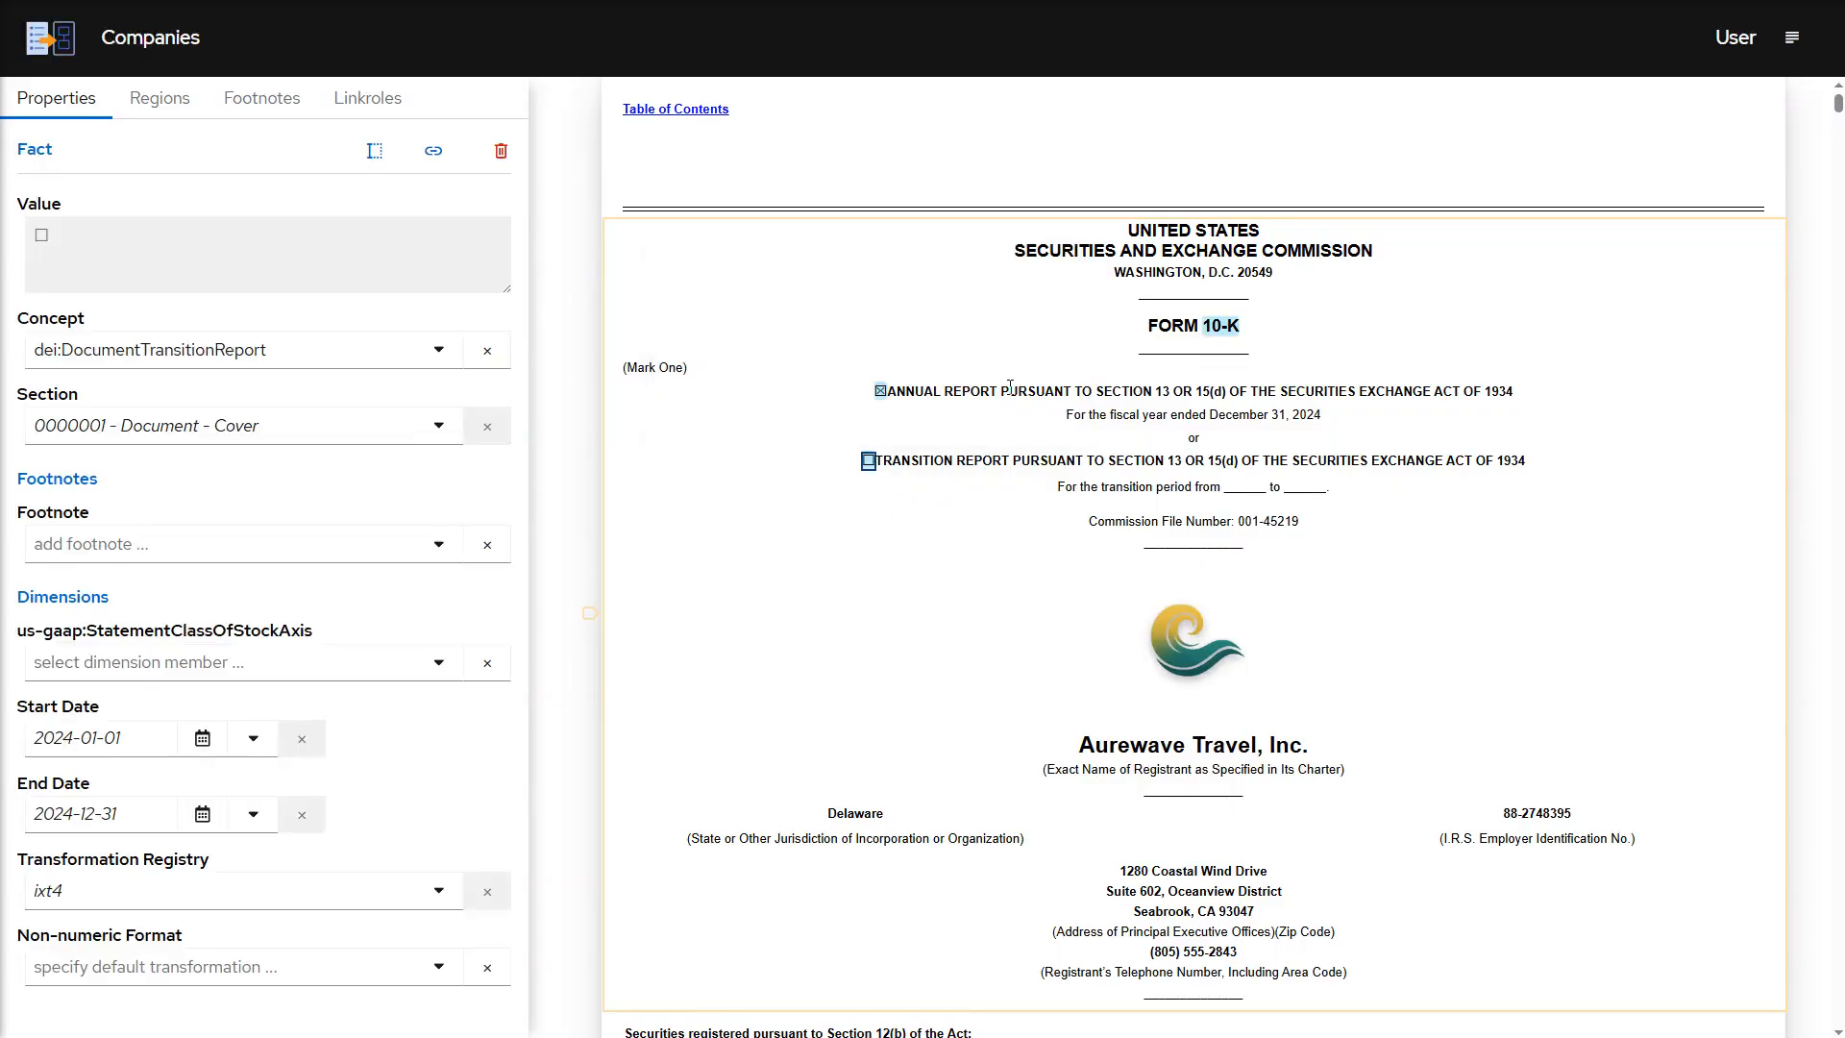
Set the transition report fact's transformation registry to ixt-sec and its non-numeric format to boolballotbox.
left_click(438, 898)
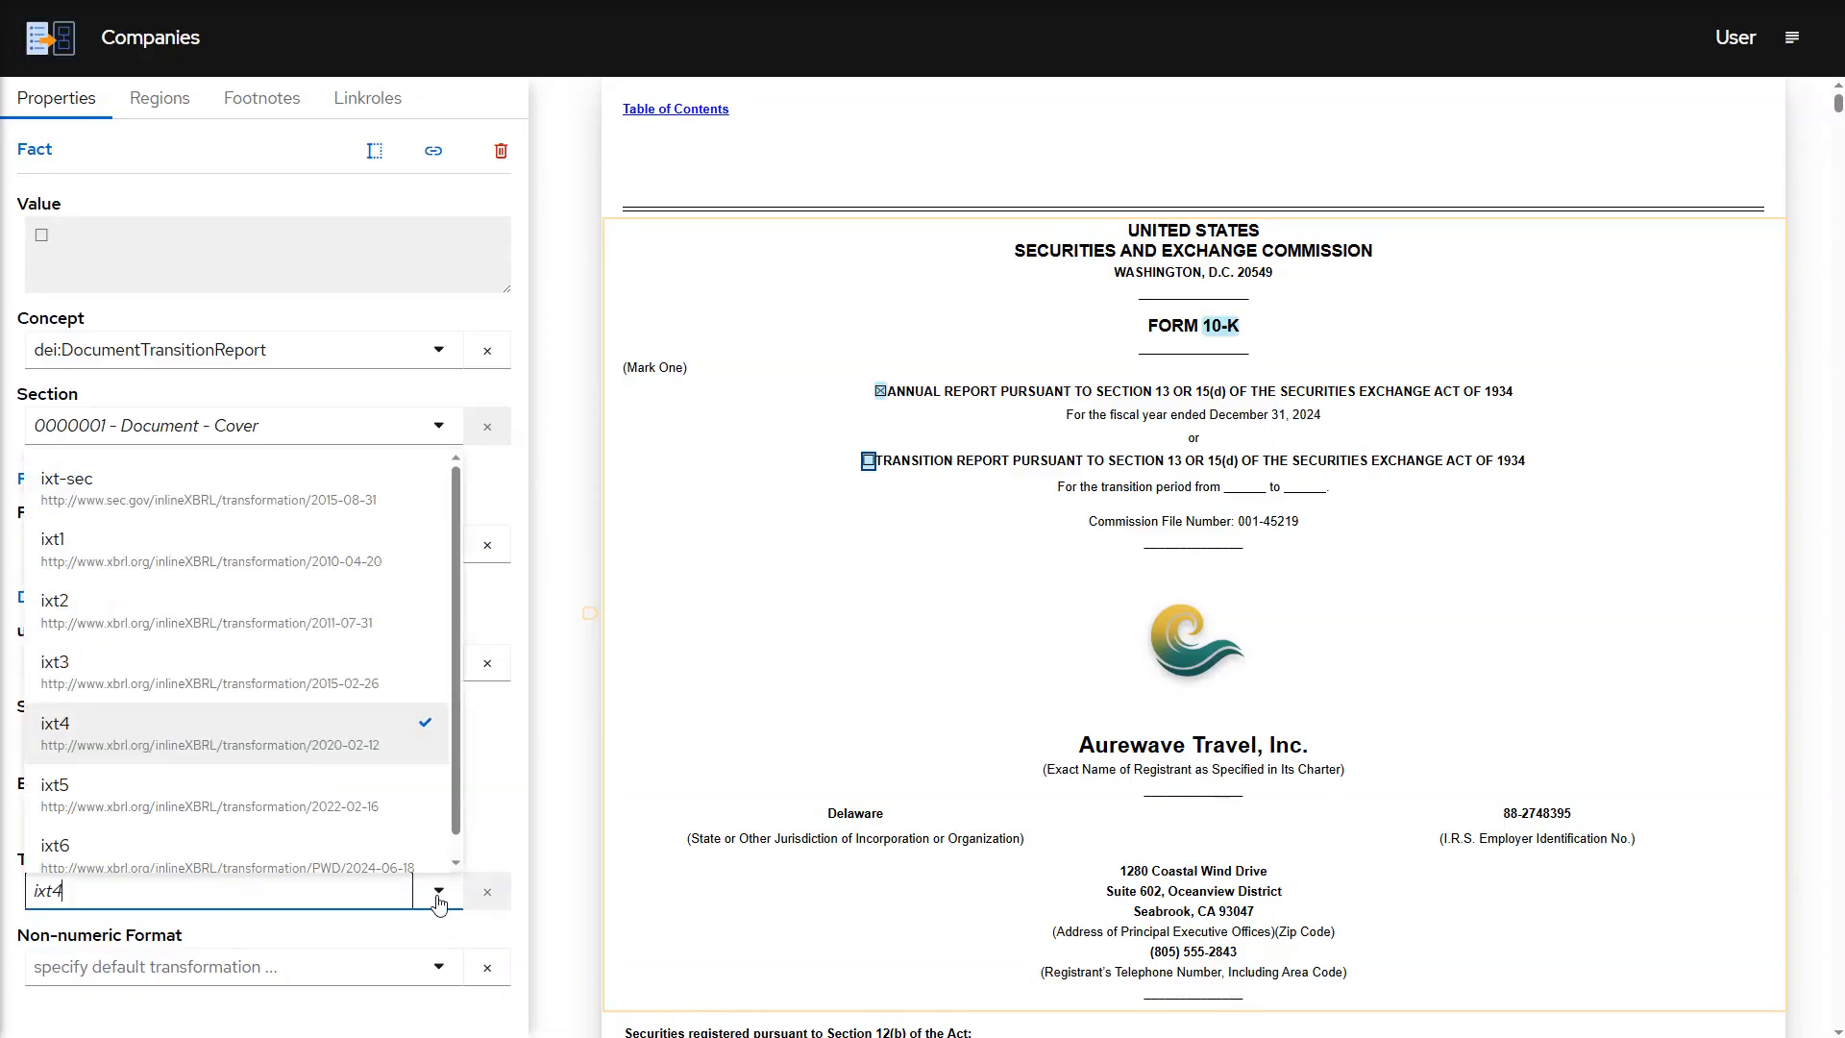
left_click(408, 485)
left_click(441, 968)
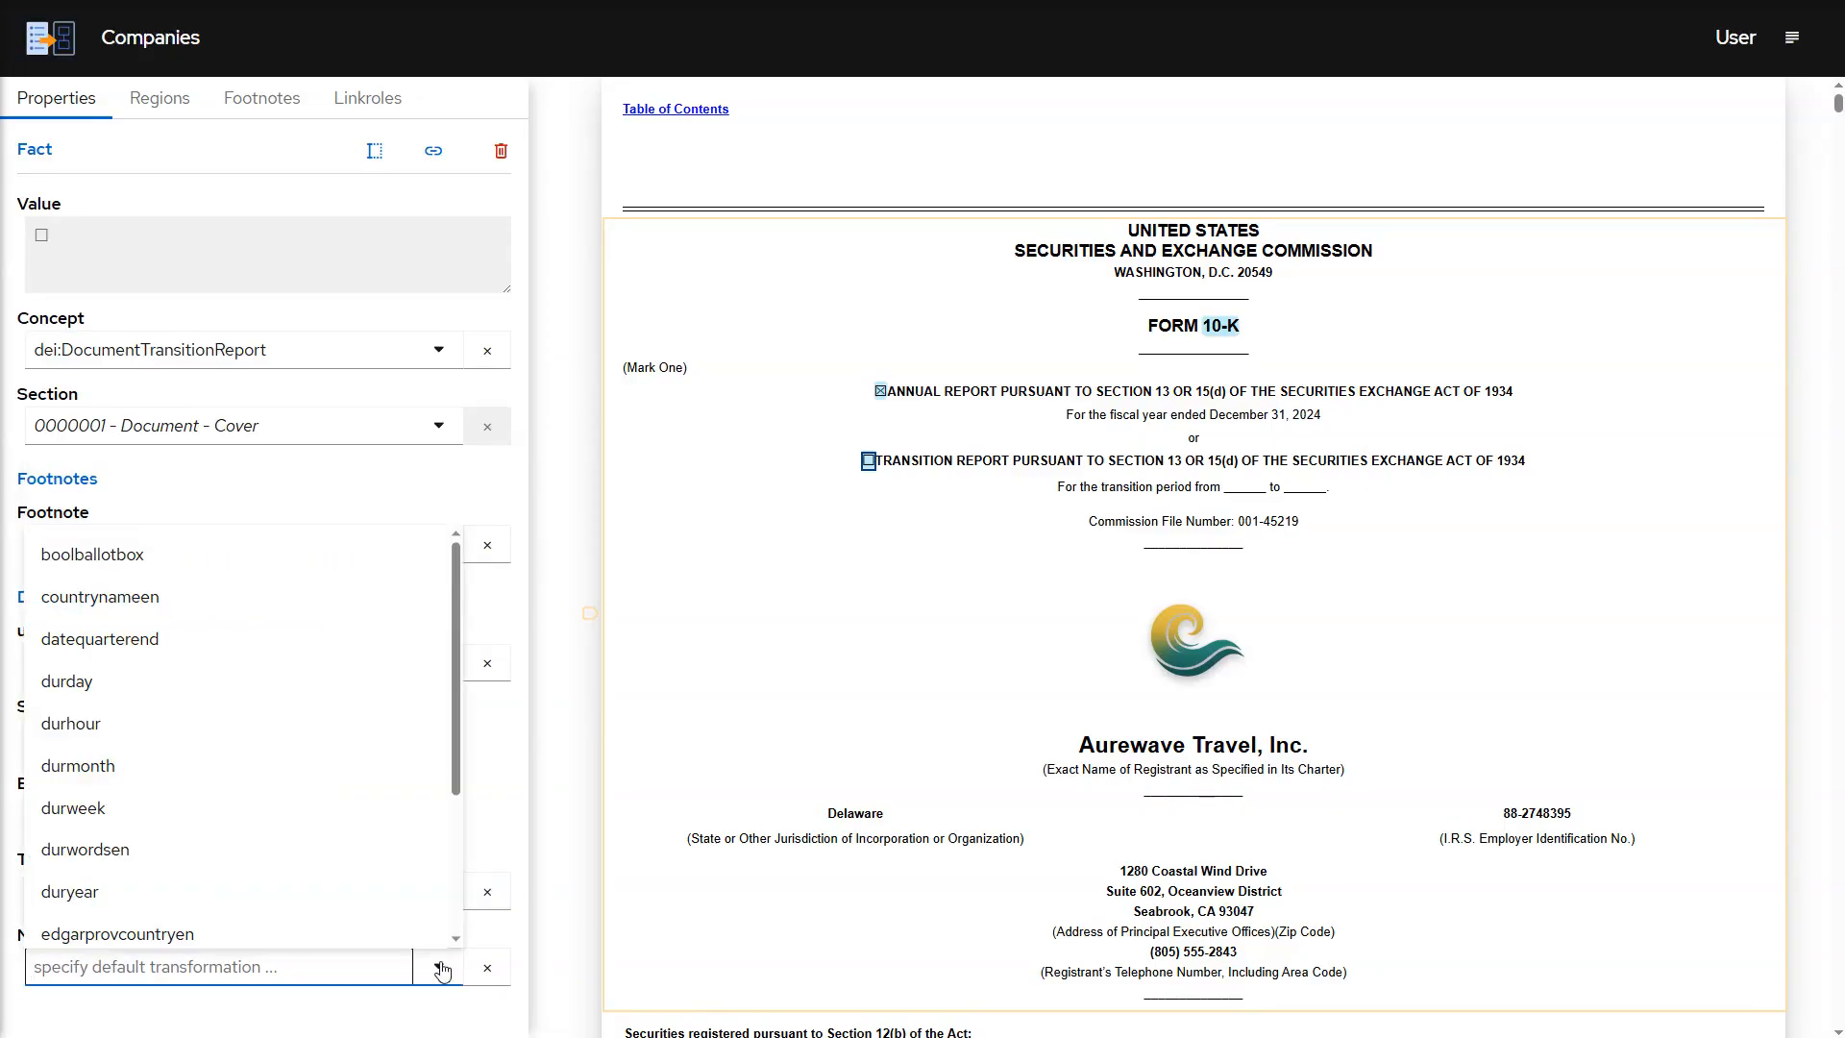
left_click(405, 560)
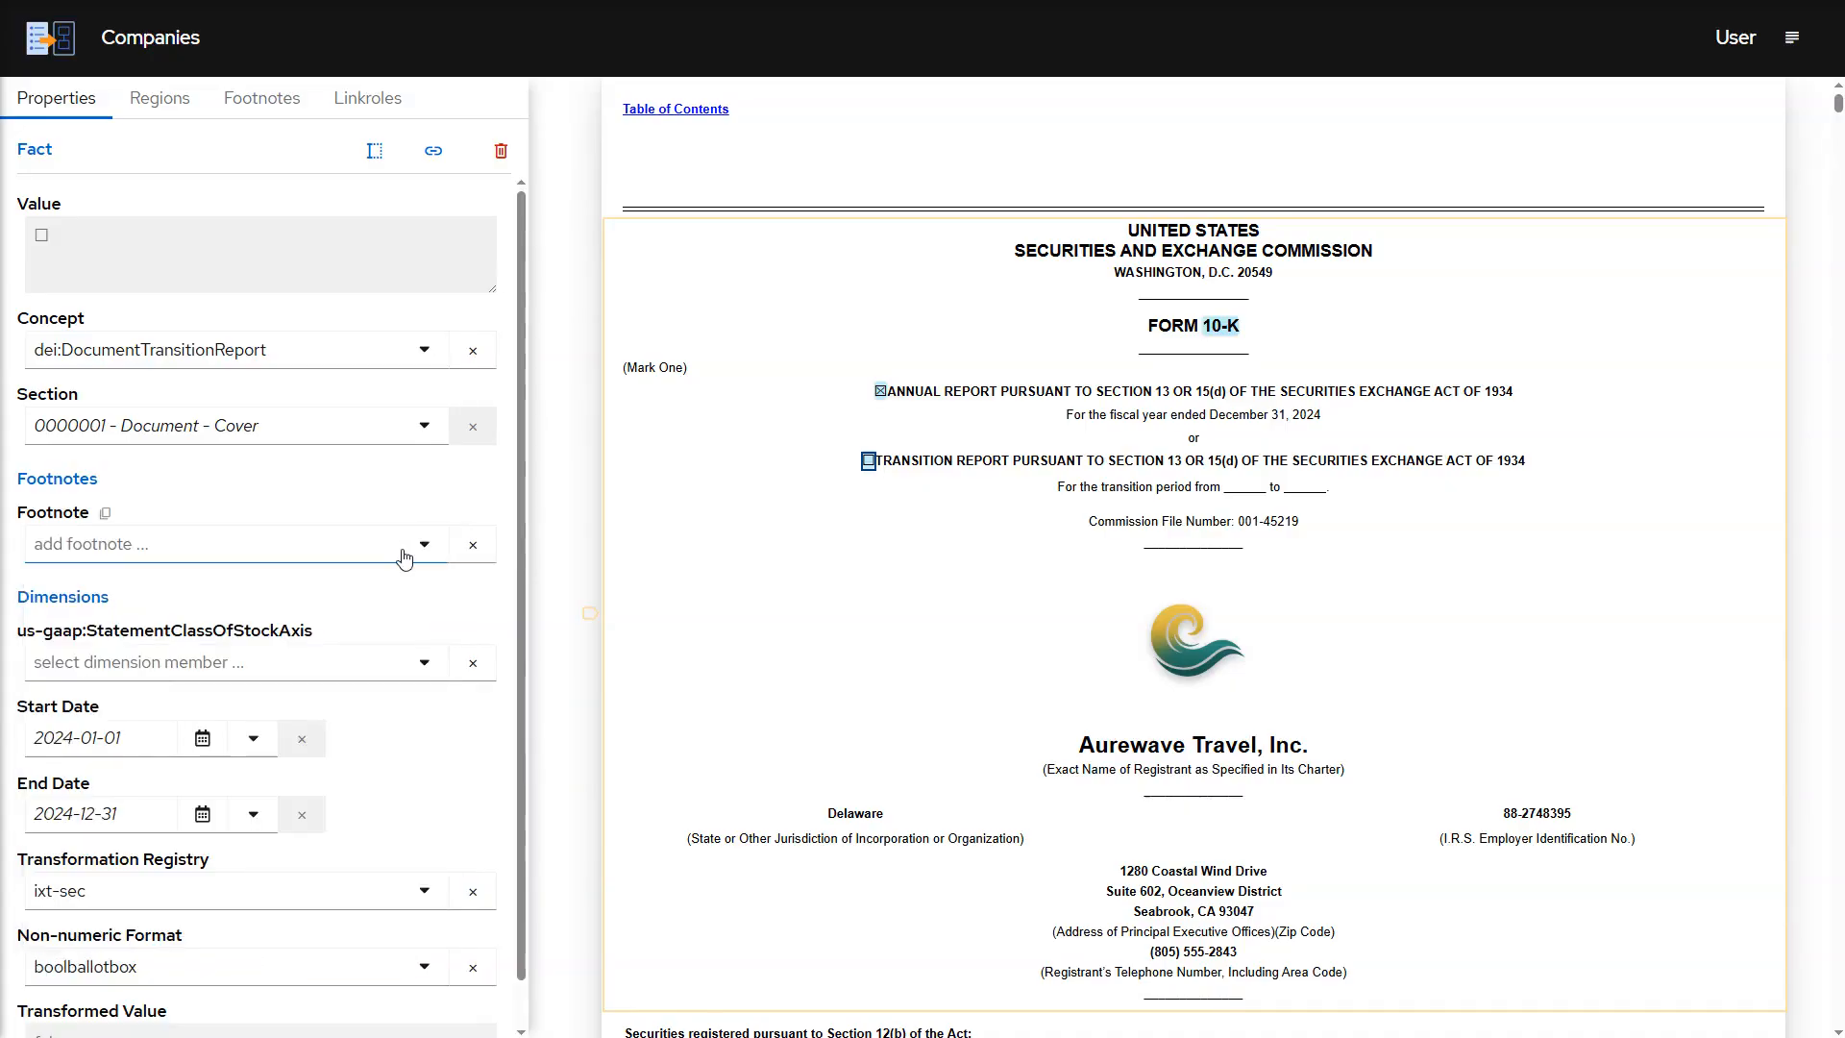
Add a region without a concept around the text under Cybersecurity Risk Management and Strategy in Item 1C.
scroll(520, 896, "down", 1)
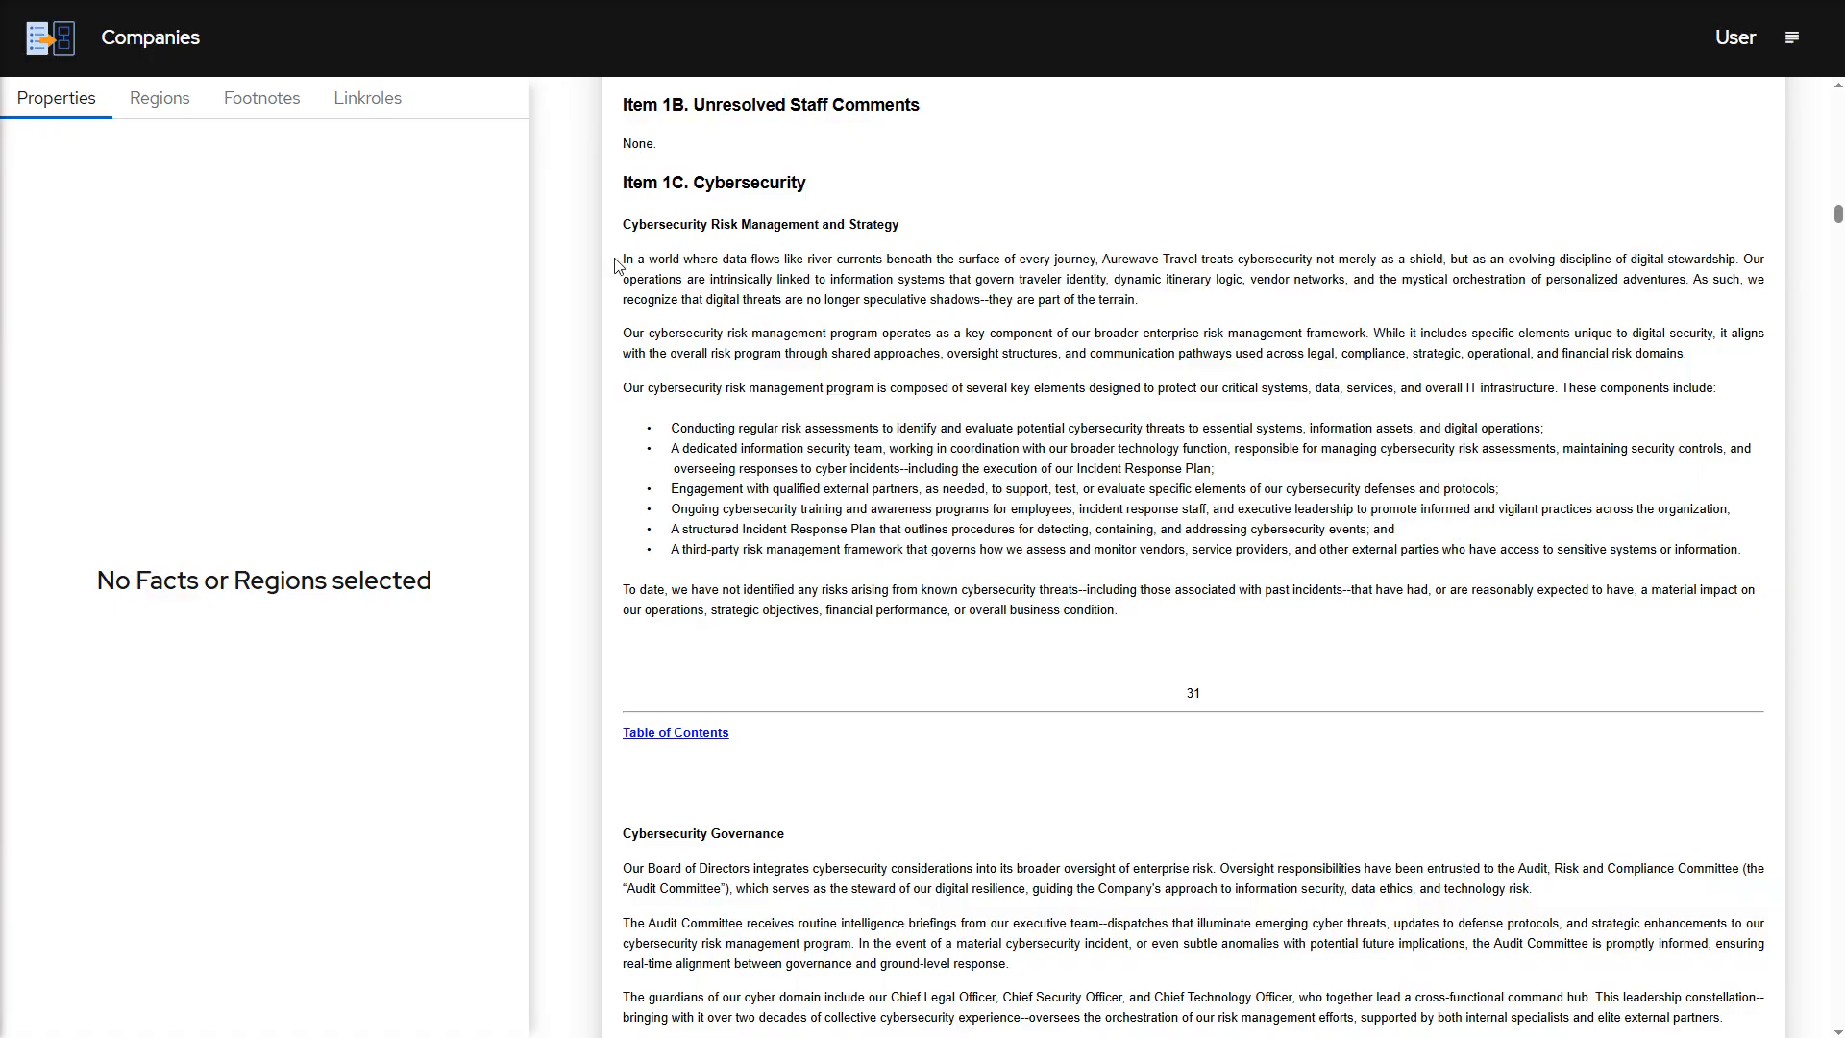
left_click_drag(615, 265, 1133, 616)
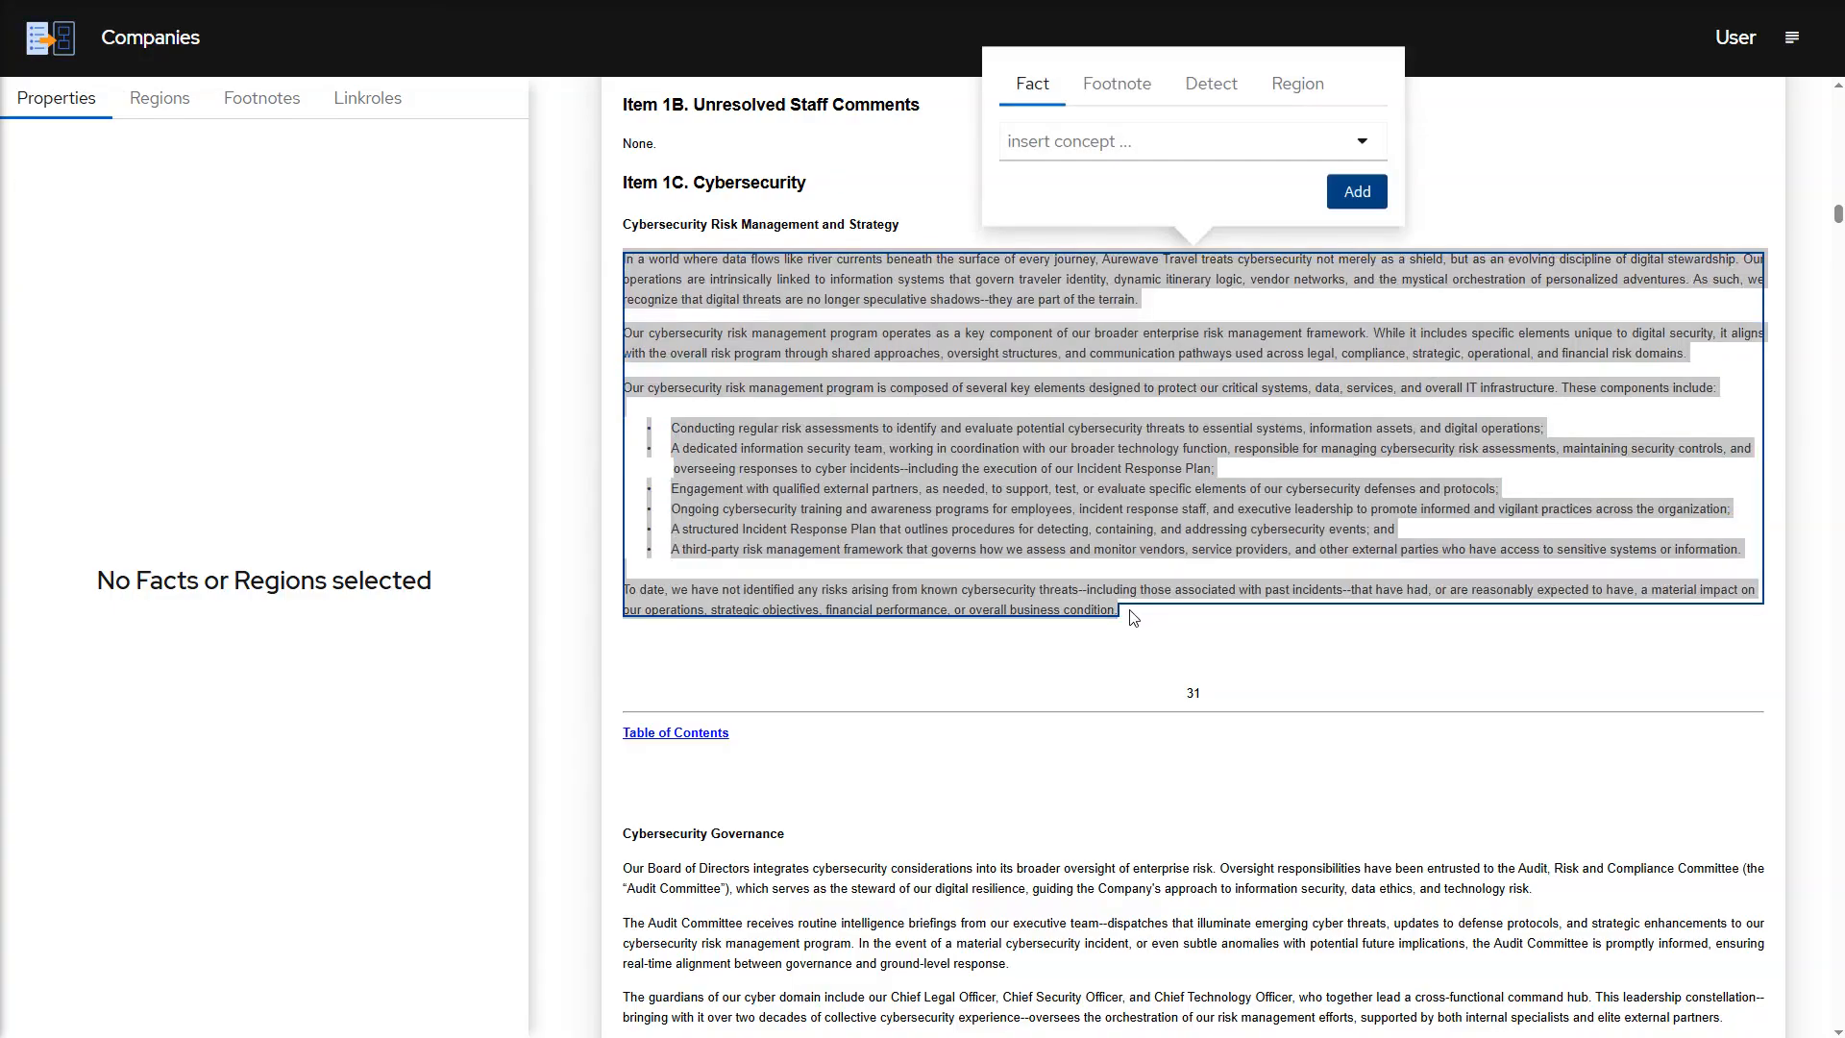
left_click(1297, 86)
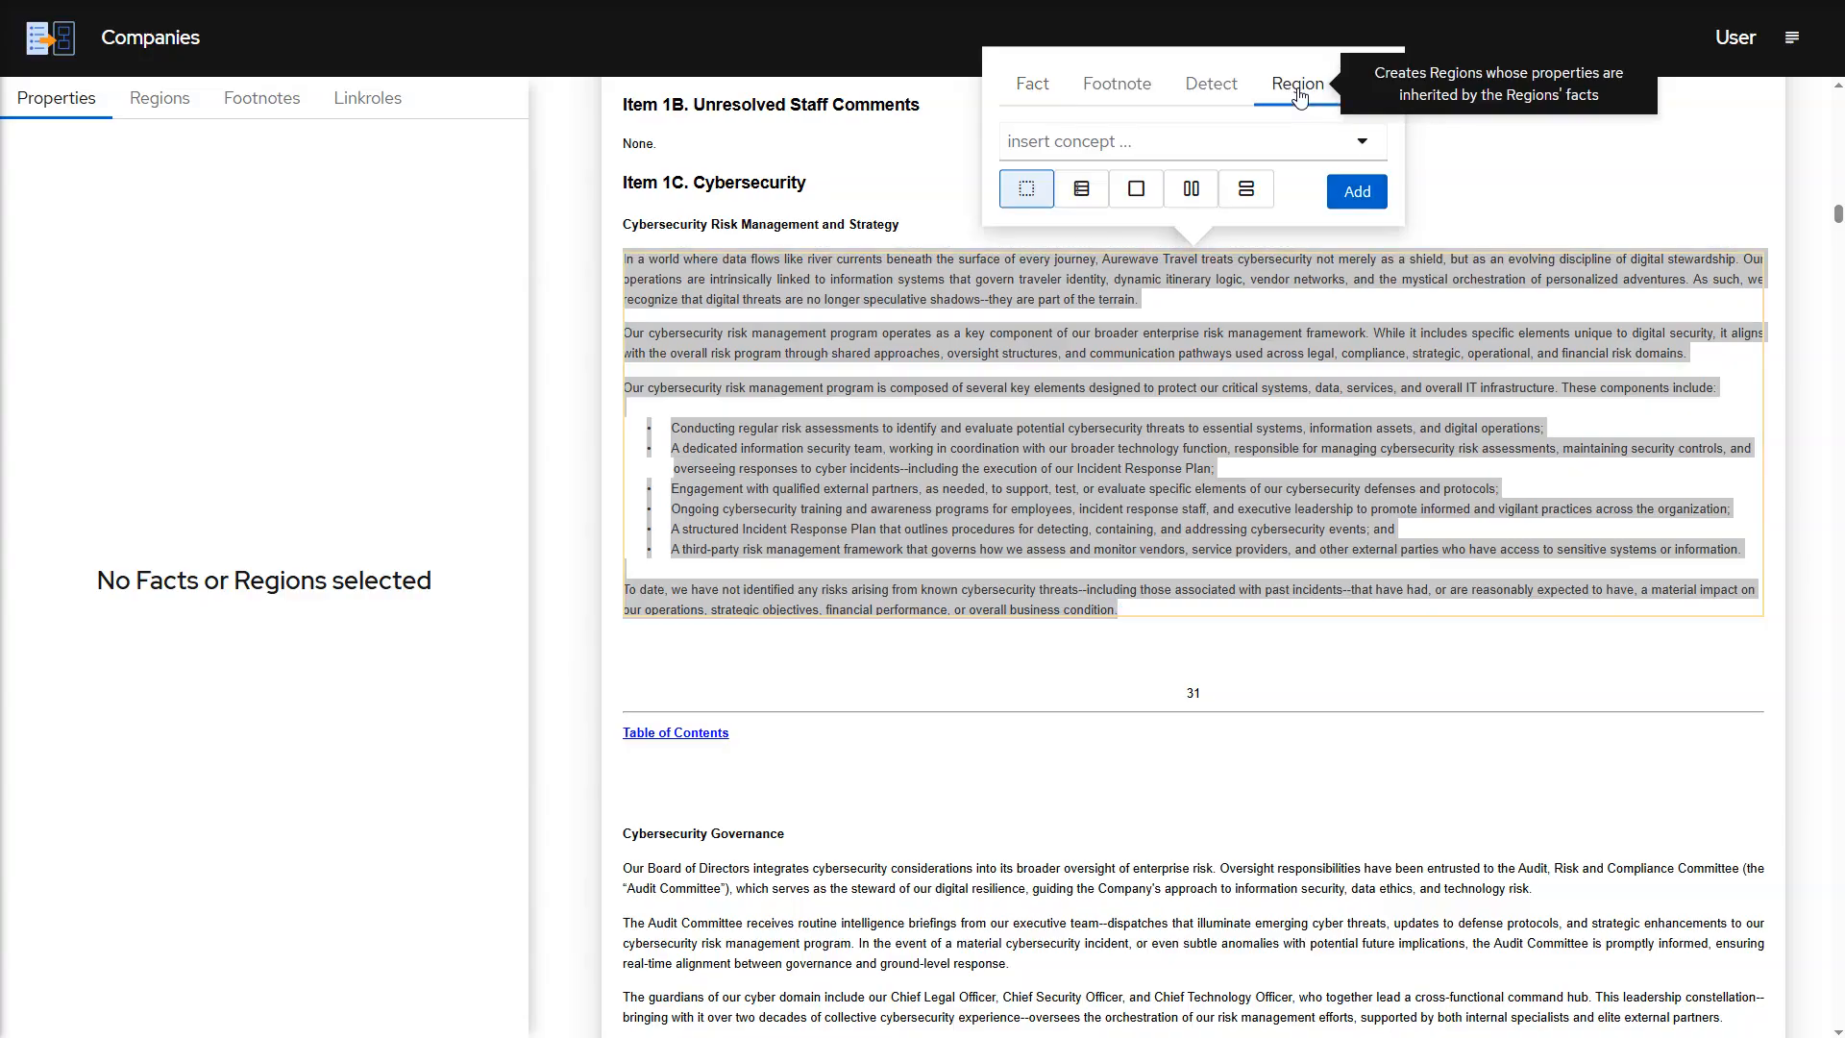
left_click(1337, 202)
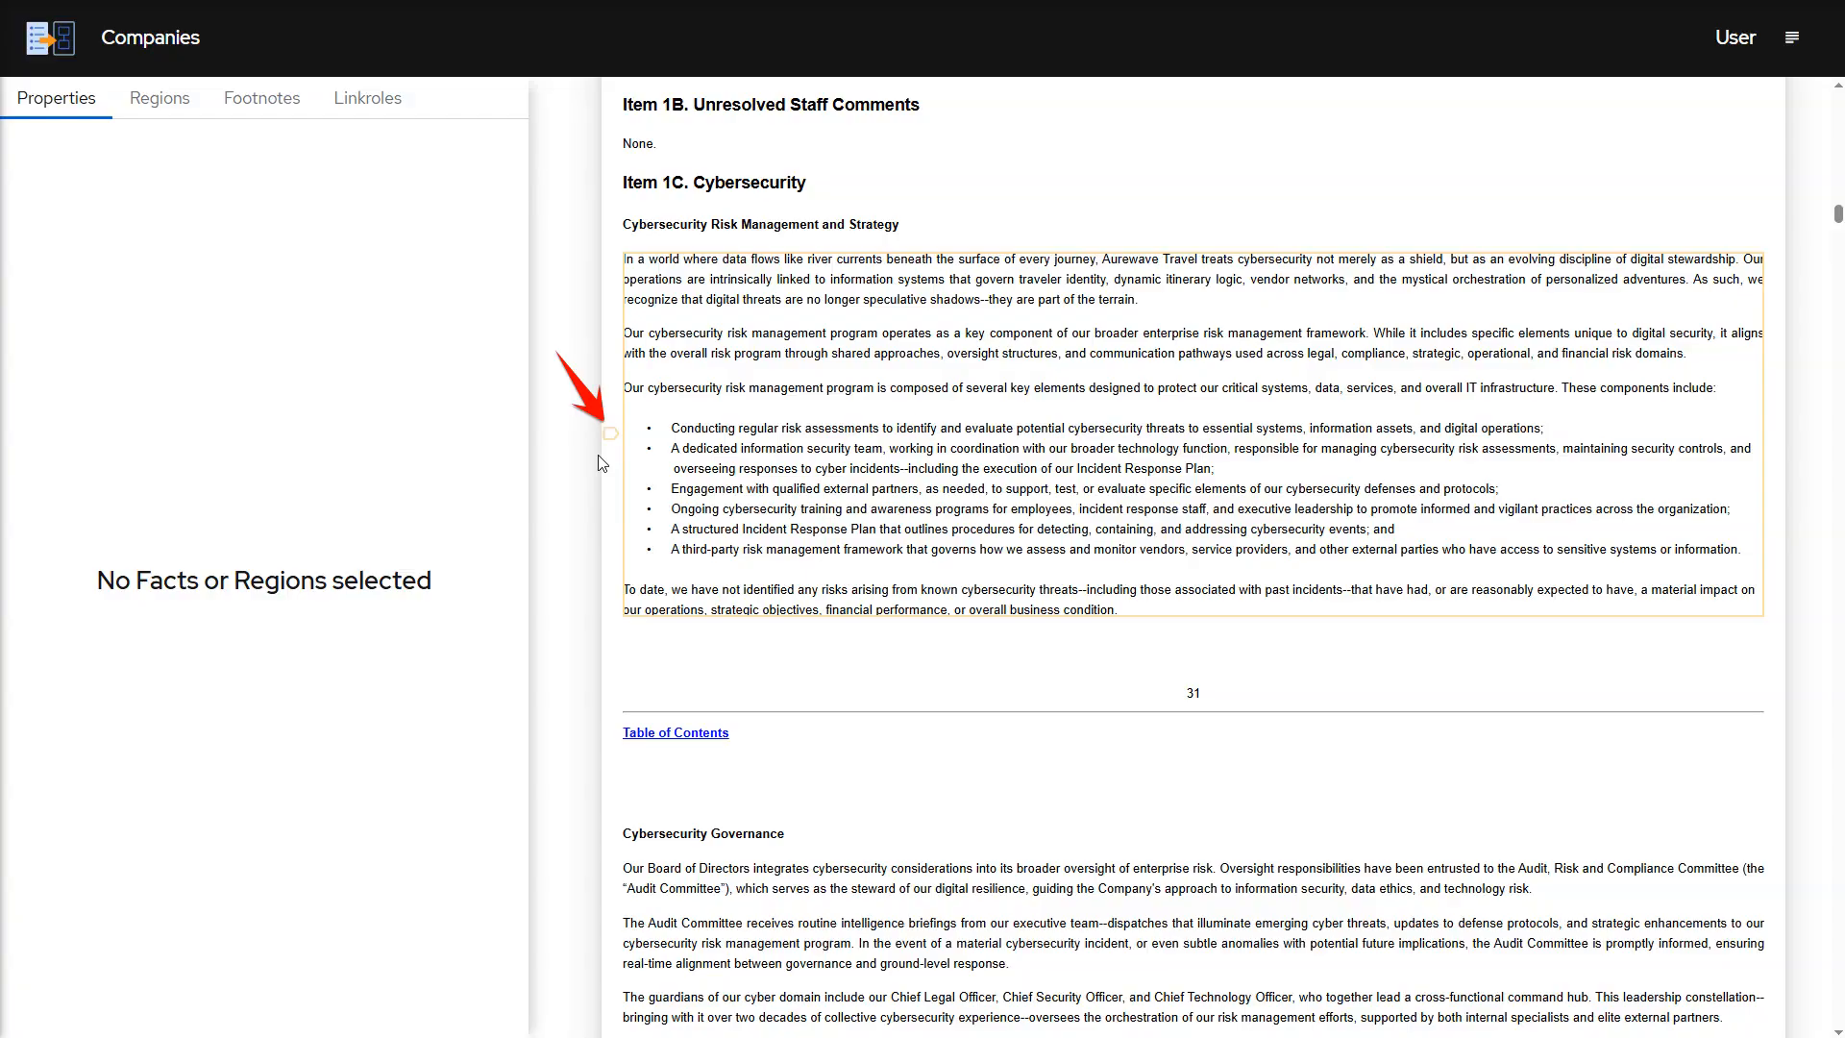
Add a Section property to the cybersecurity region and assign it 995550 - Disclosure - Cybersecurity Risk Management and Strategy Disclosure.
left_click(610, 438)
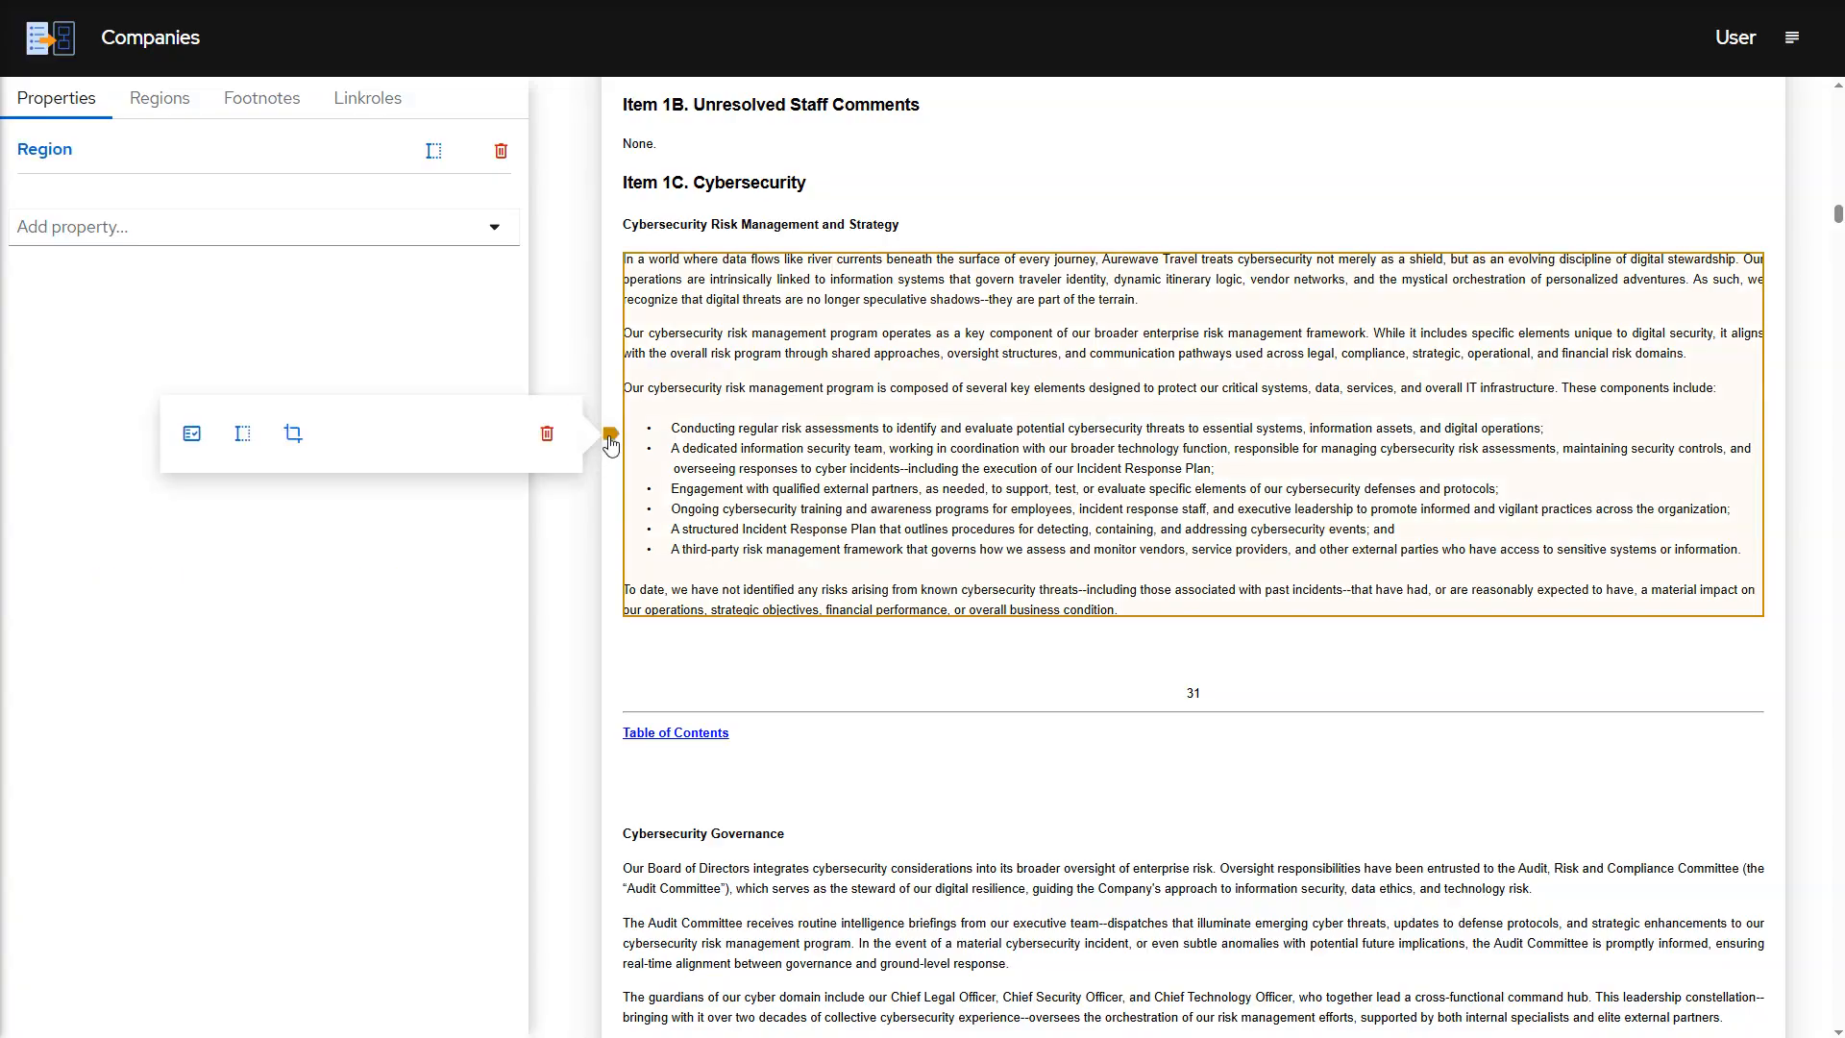
left_click(493, 229)
left_click(487, 275)
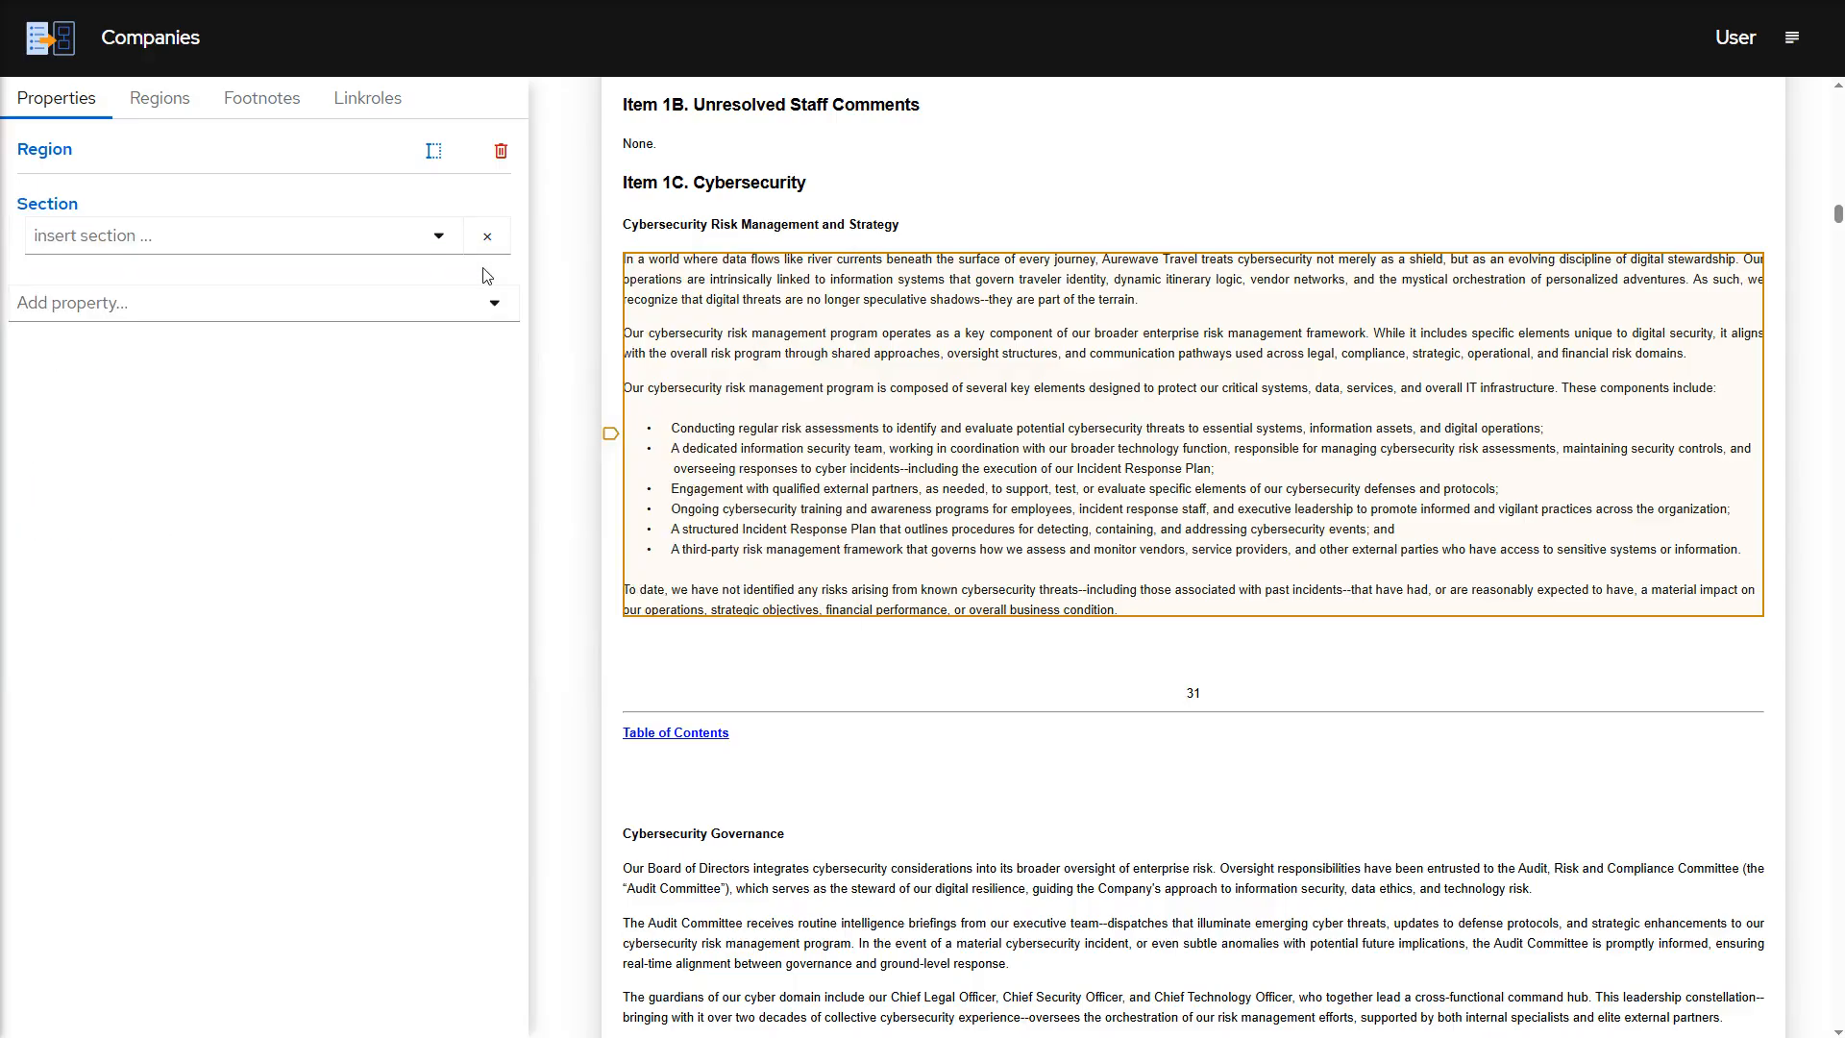
left_click(407, 239)
key("ctrl+v")
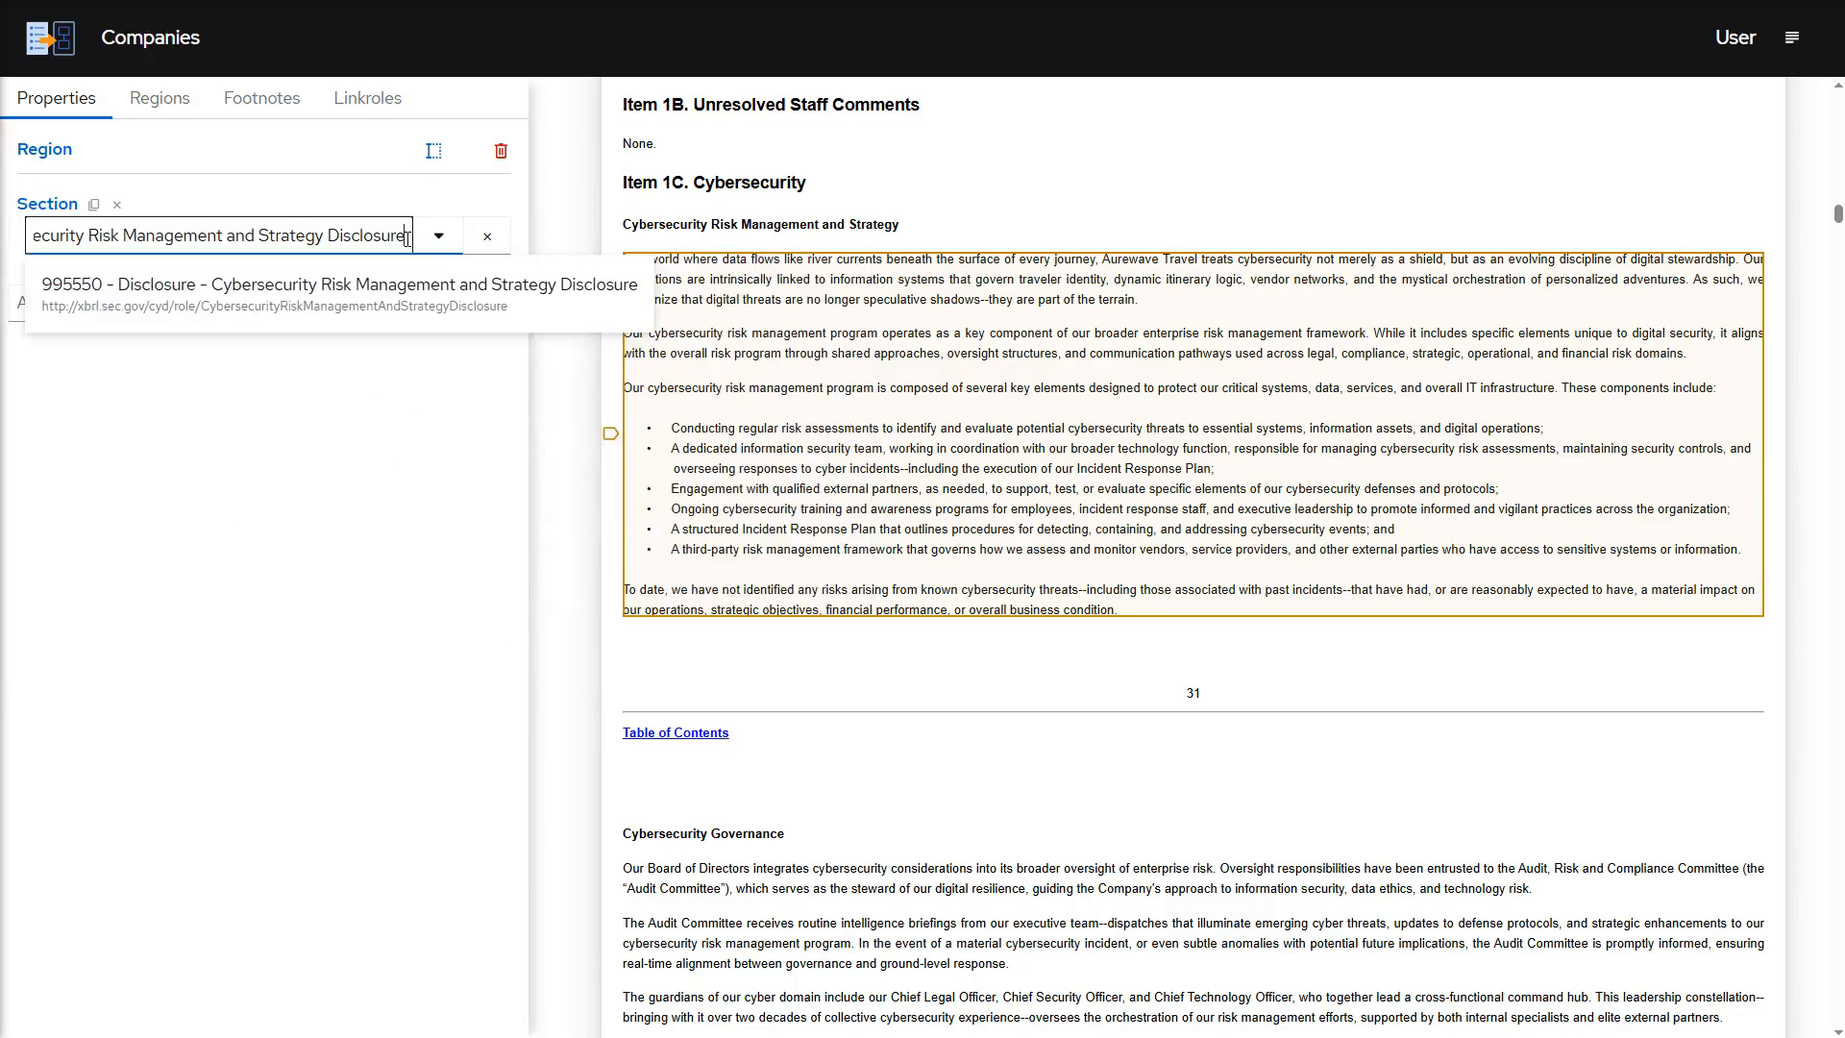
left_click(404, 280)
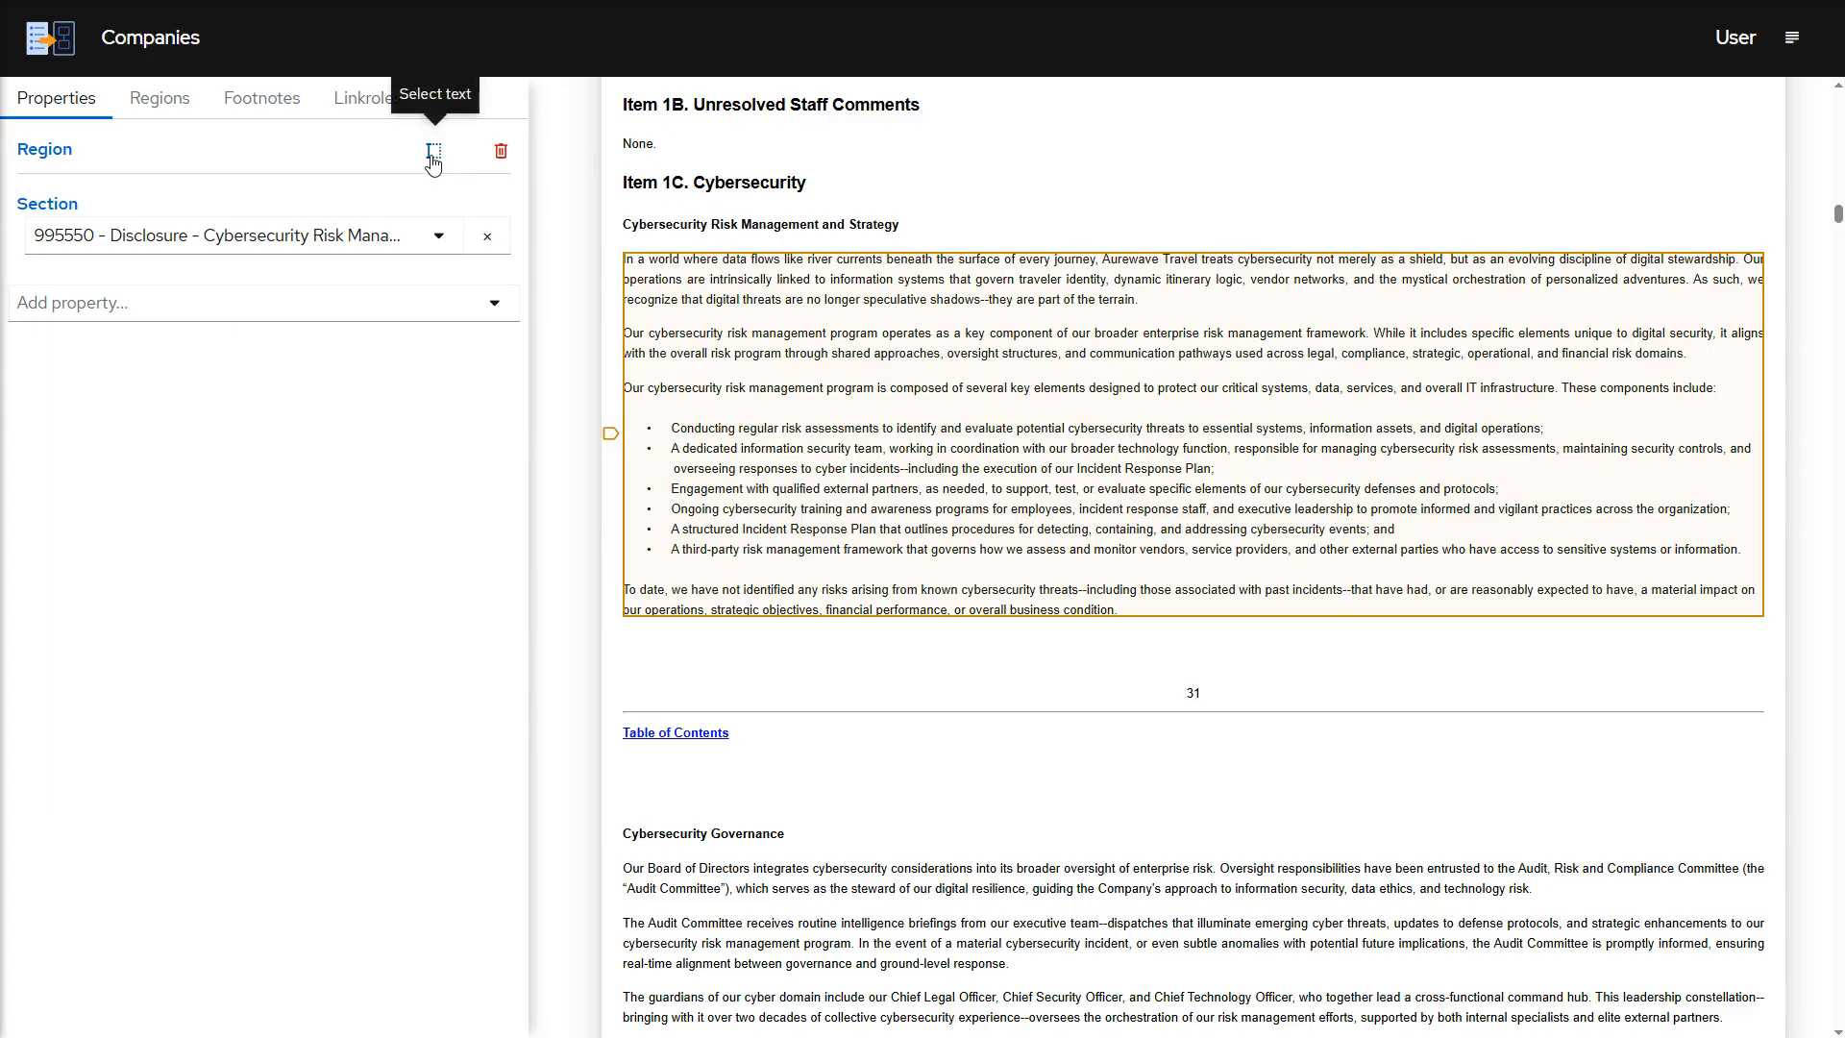
Tag the cybersecurity region's entire text as a fact with the concept cyd:CybersecurityRiskManagementProcessesForAssessingIdentifyingAndManagingThreatsTextBlock.
left_click(433, 152)
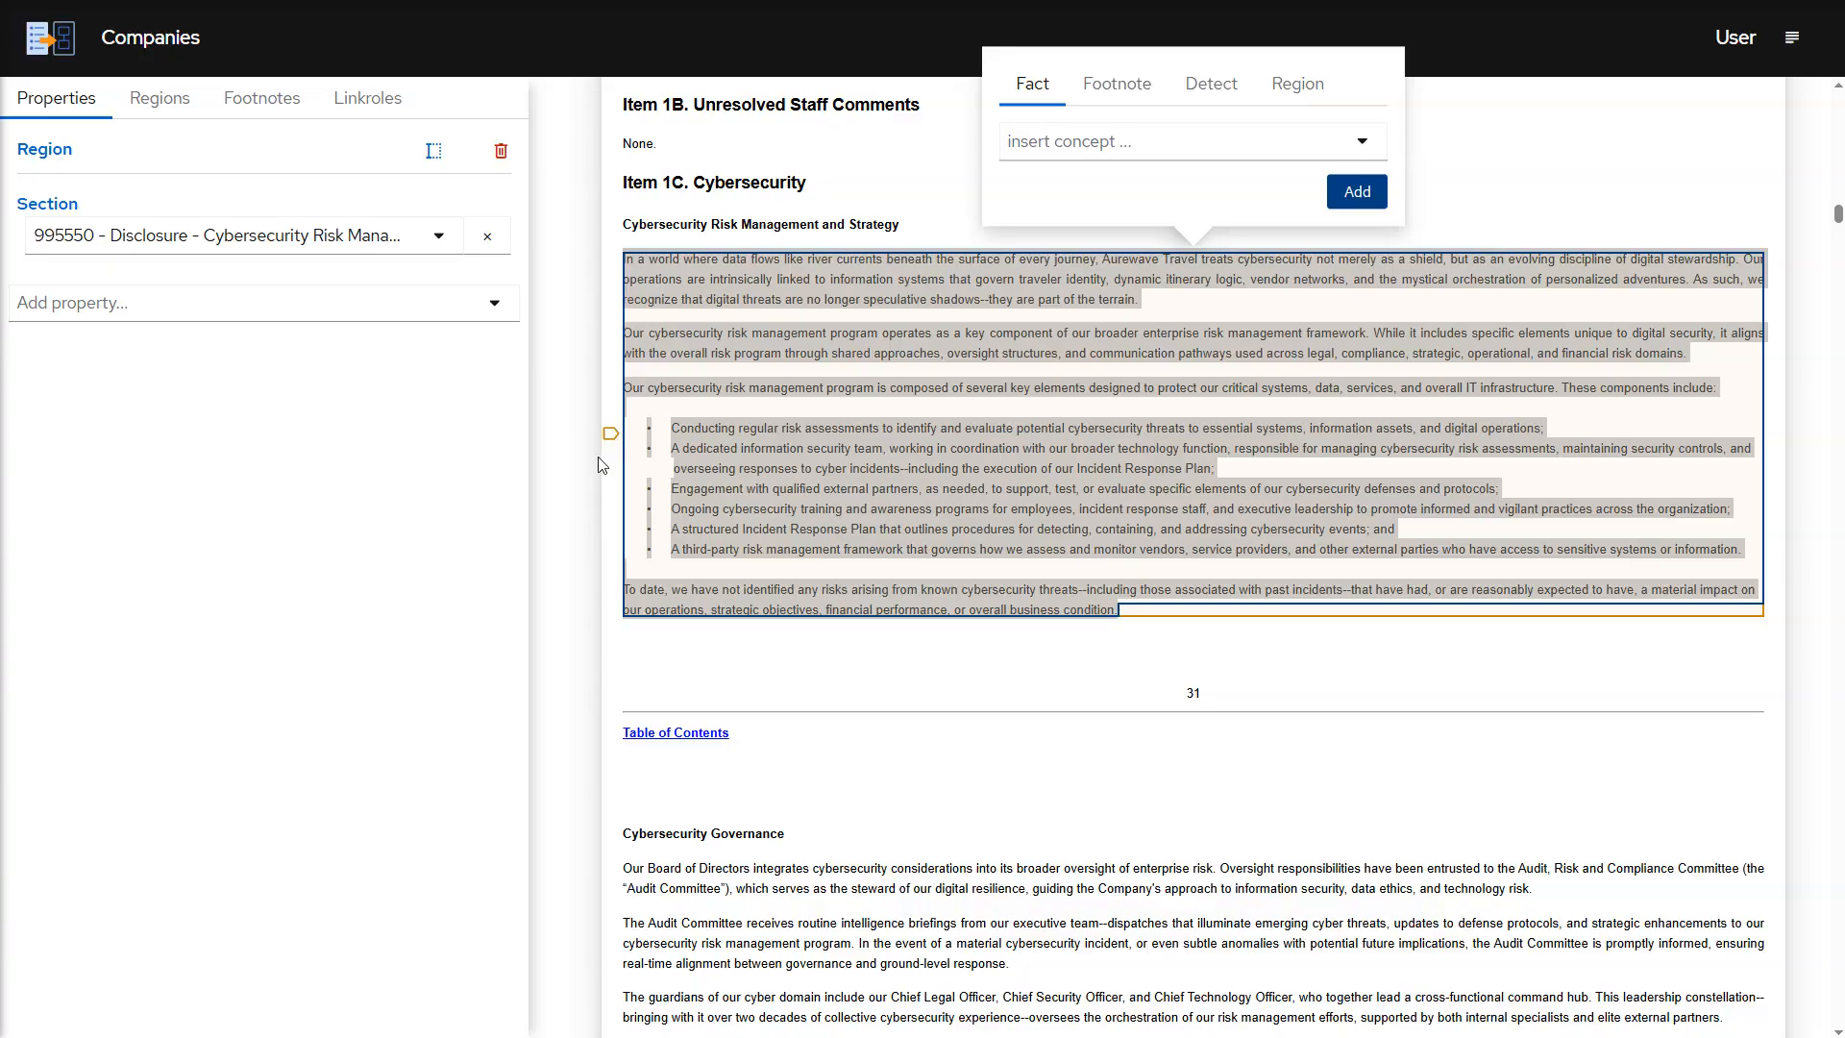
left_click(610, 436)
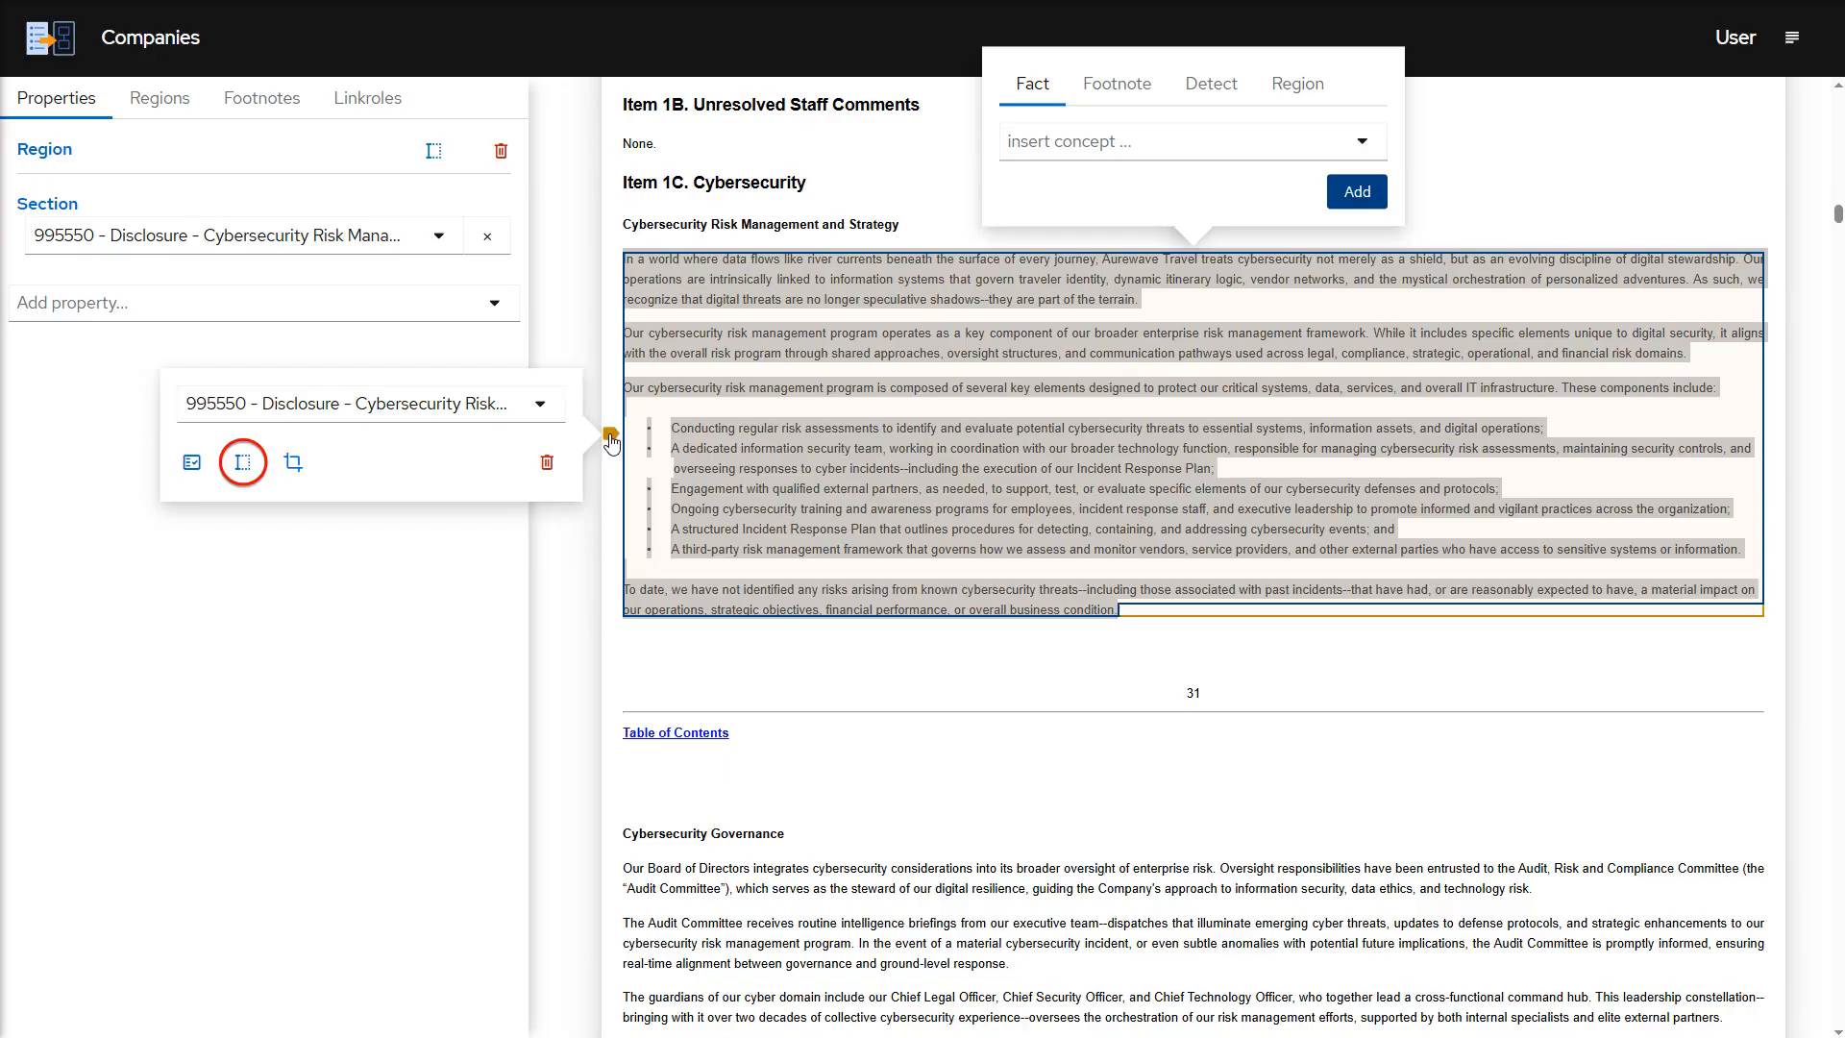
left_click(1187, 145)
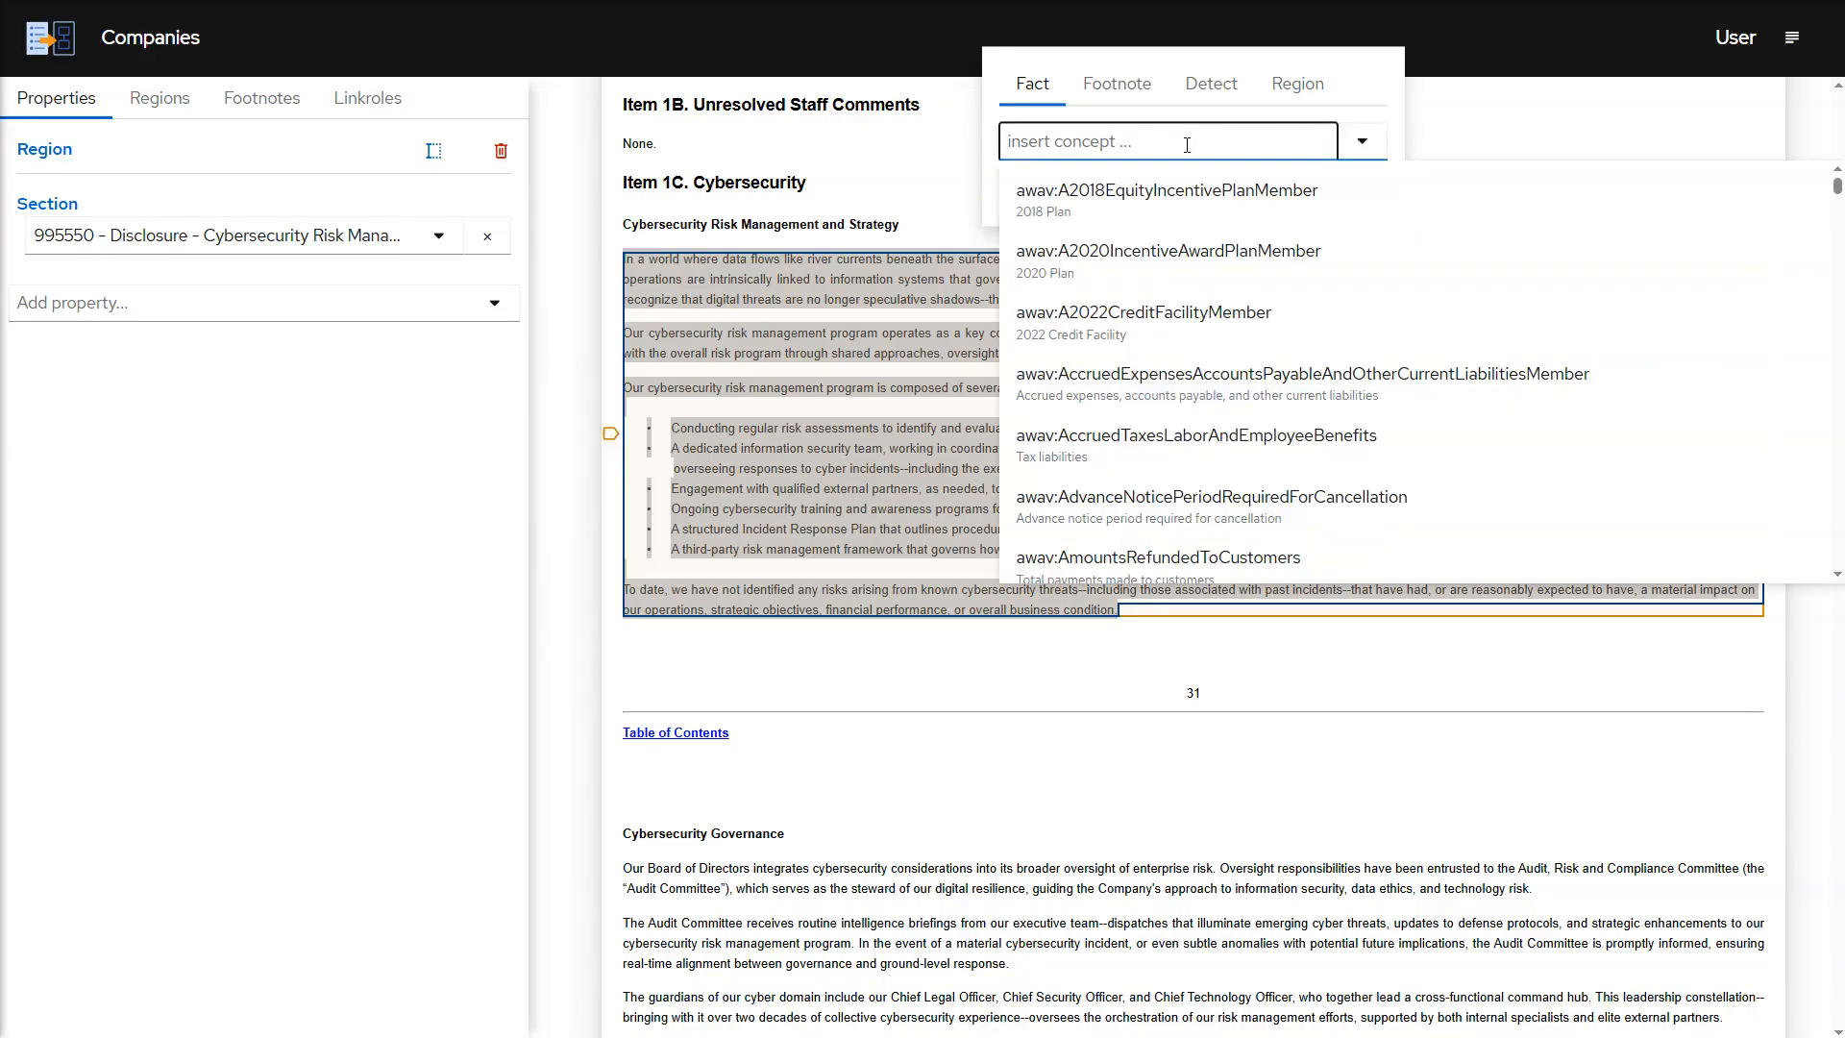
type("CybersecurityRiskManagementProcessesForAssessingIdentifyingAndManagingThreatsTextBlock")
left_click(1182, 185)
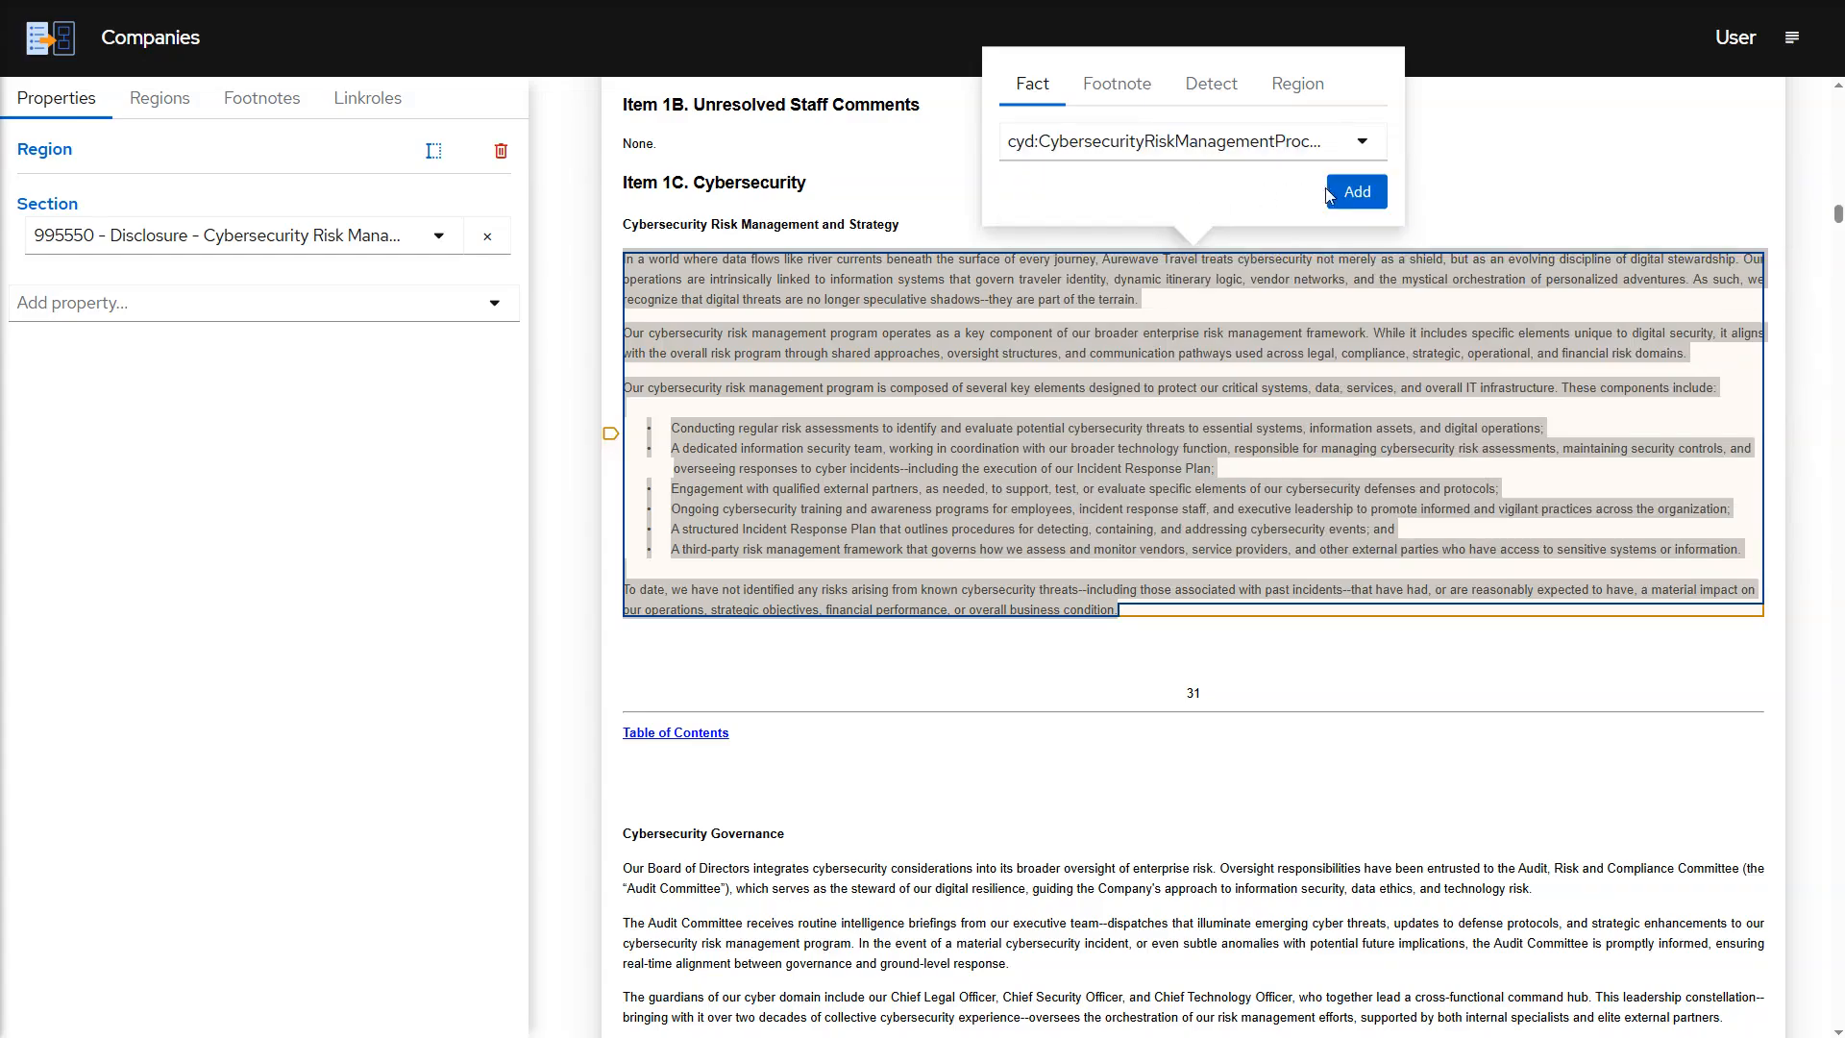
left_click(1336, 192)
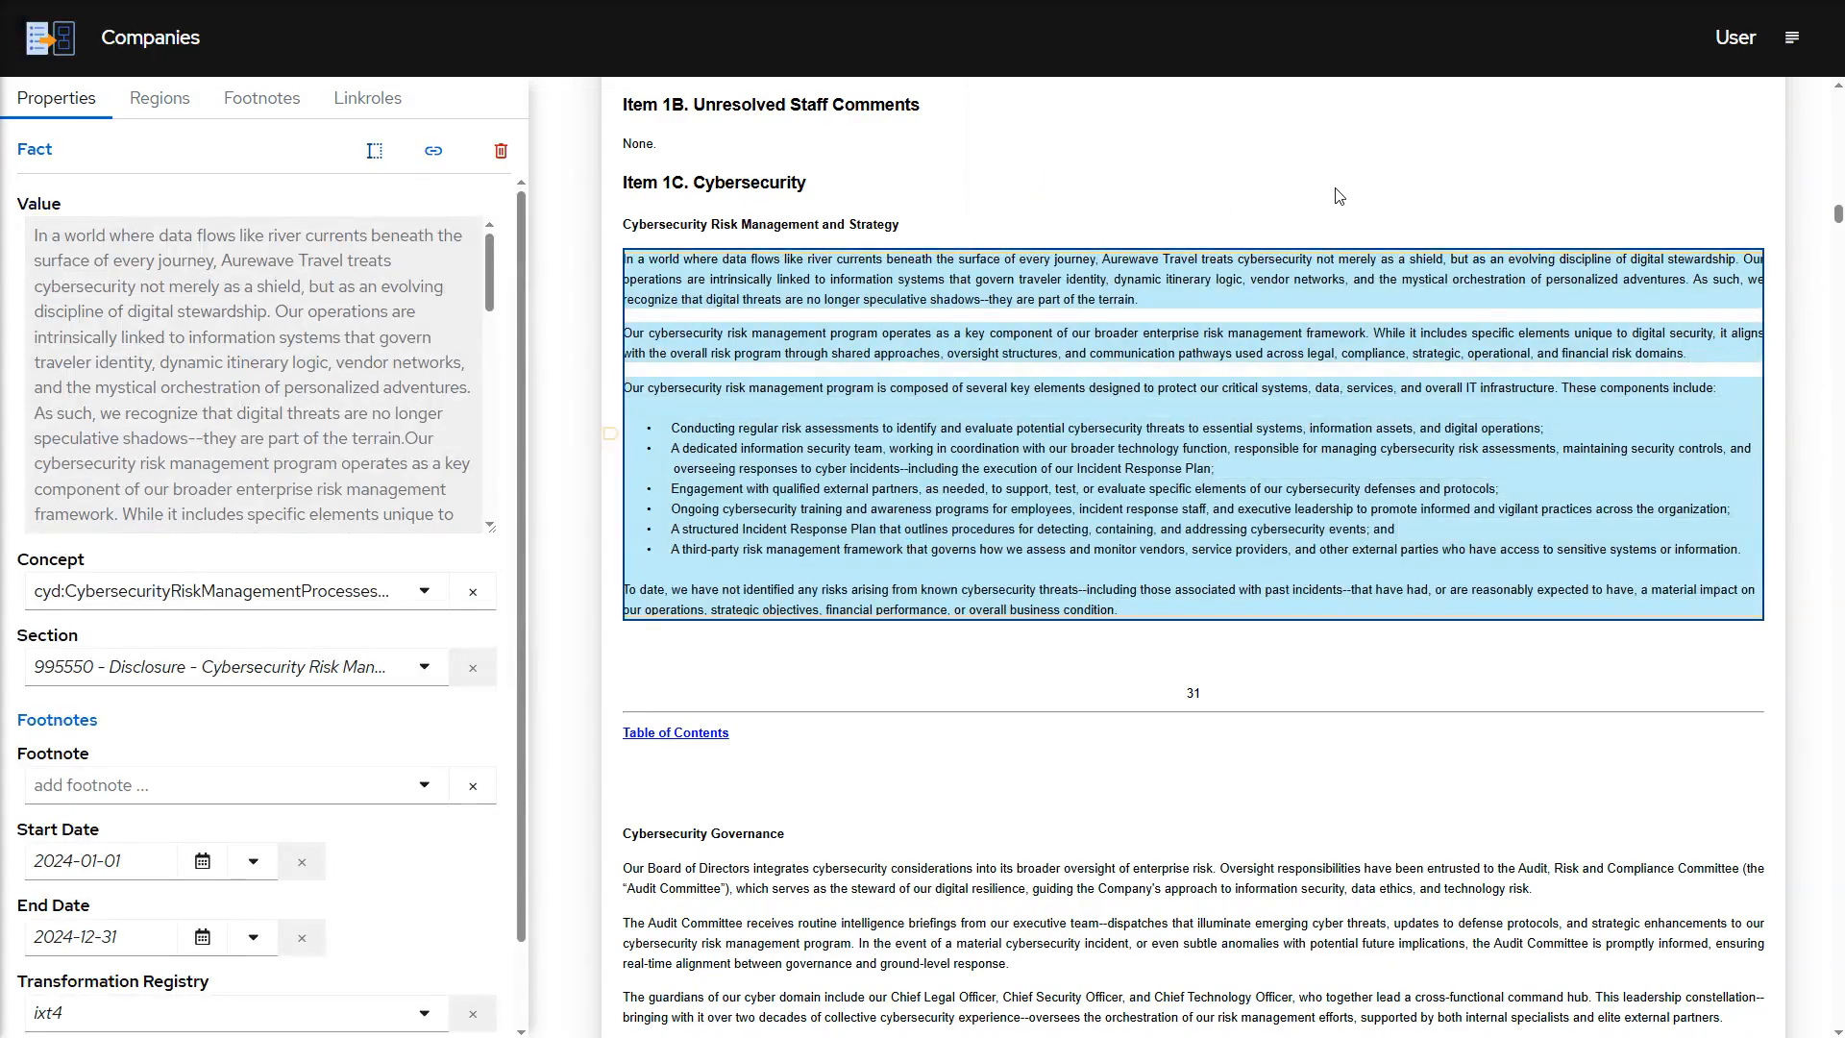
Tag the paragraph beginning "Our cybersecurity risk management program operates as a key component" as a nested fact with the concept cyd:CybersecurityRiskManagementProcessesIntegratedFlag.
left_click(607, 341)
left_click_drag(607, 341, 1691, 367)
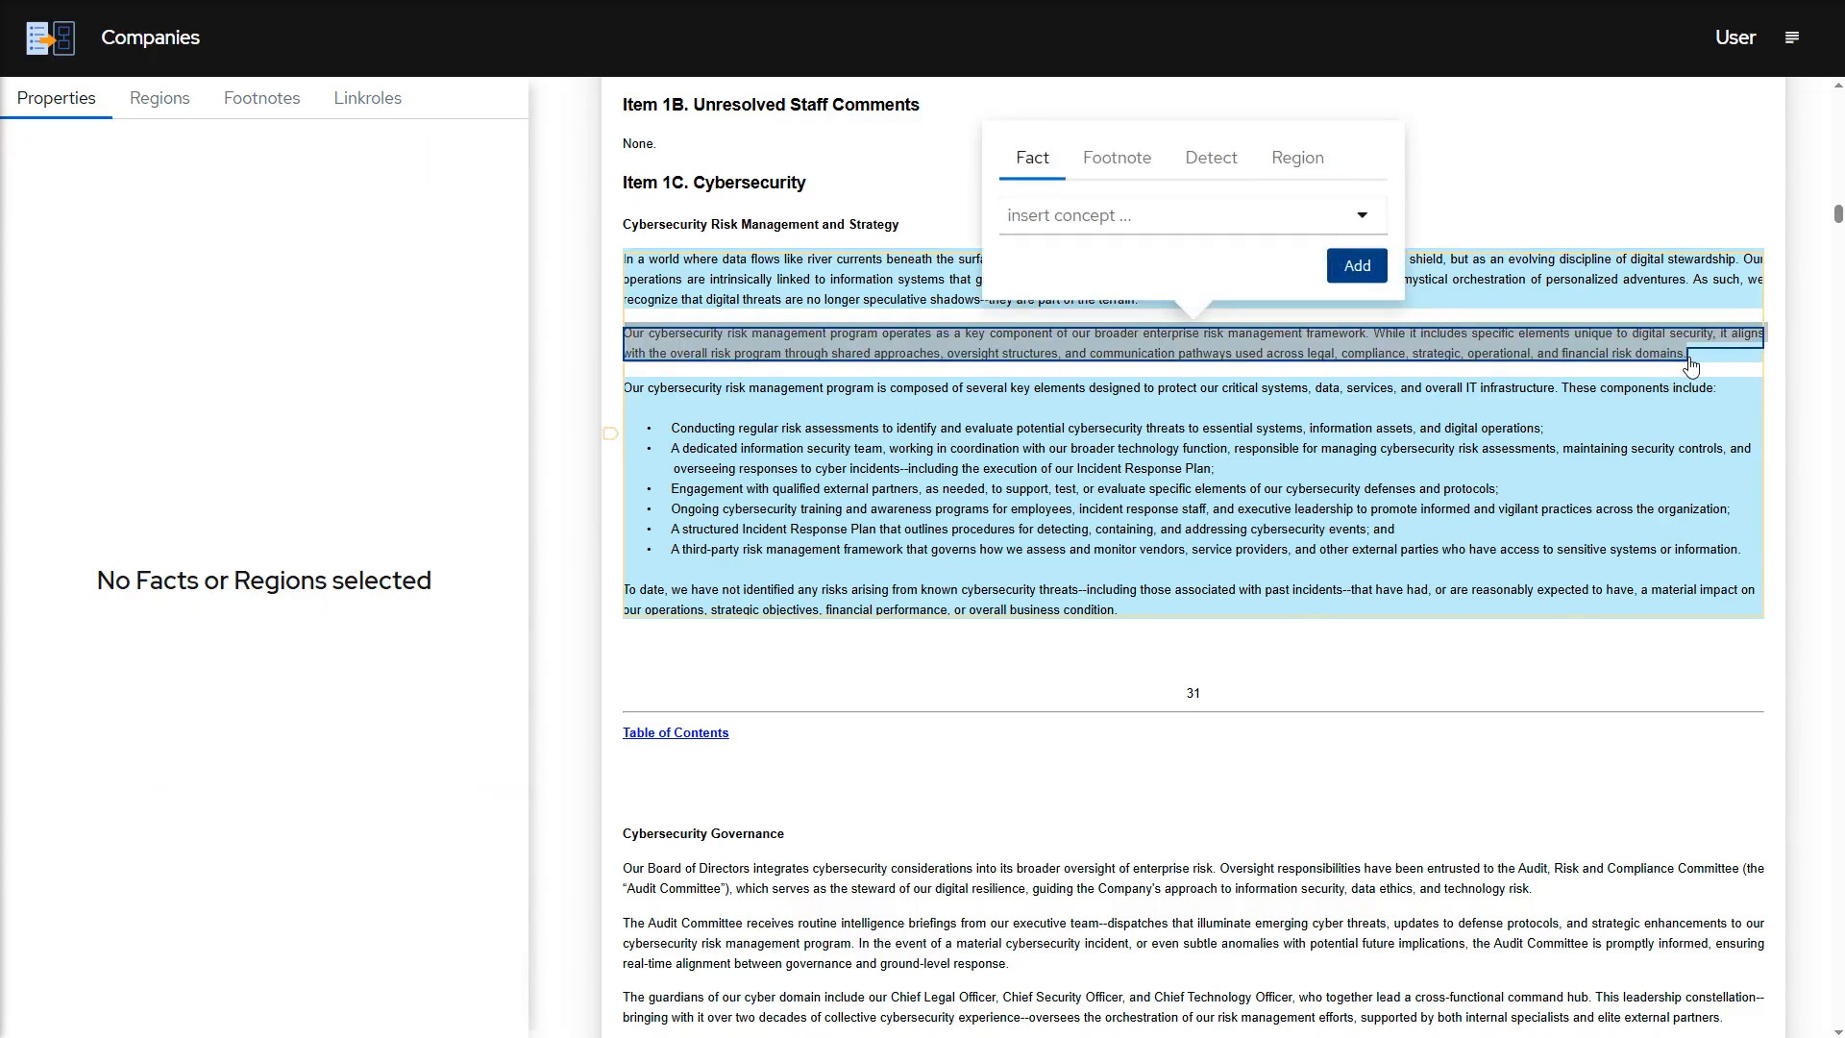
left_click(1196, 219)
type("cyd:CybersecurityRiskManagementProcessesIntegratedFlag")
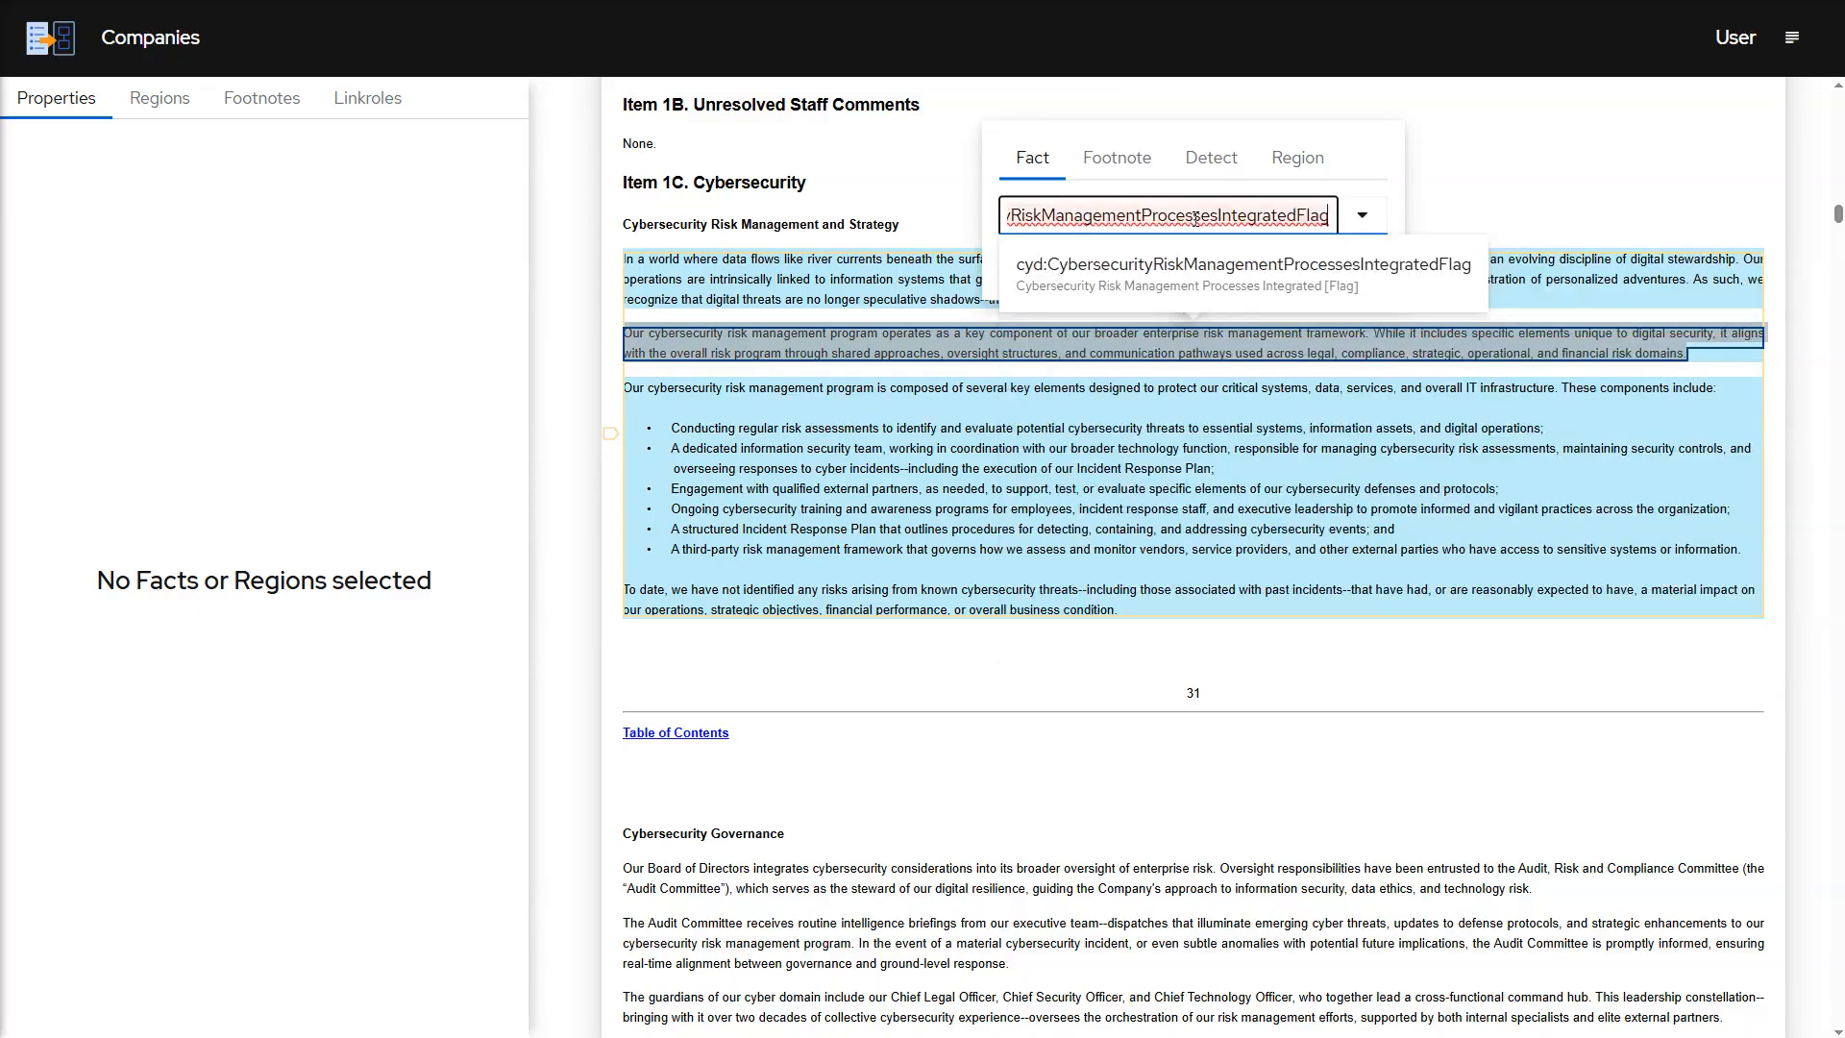
left_click(1199, 273)
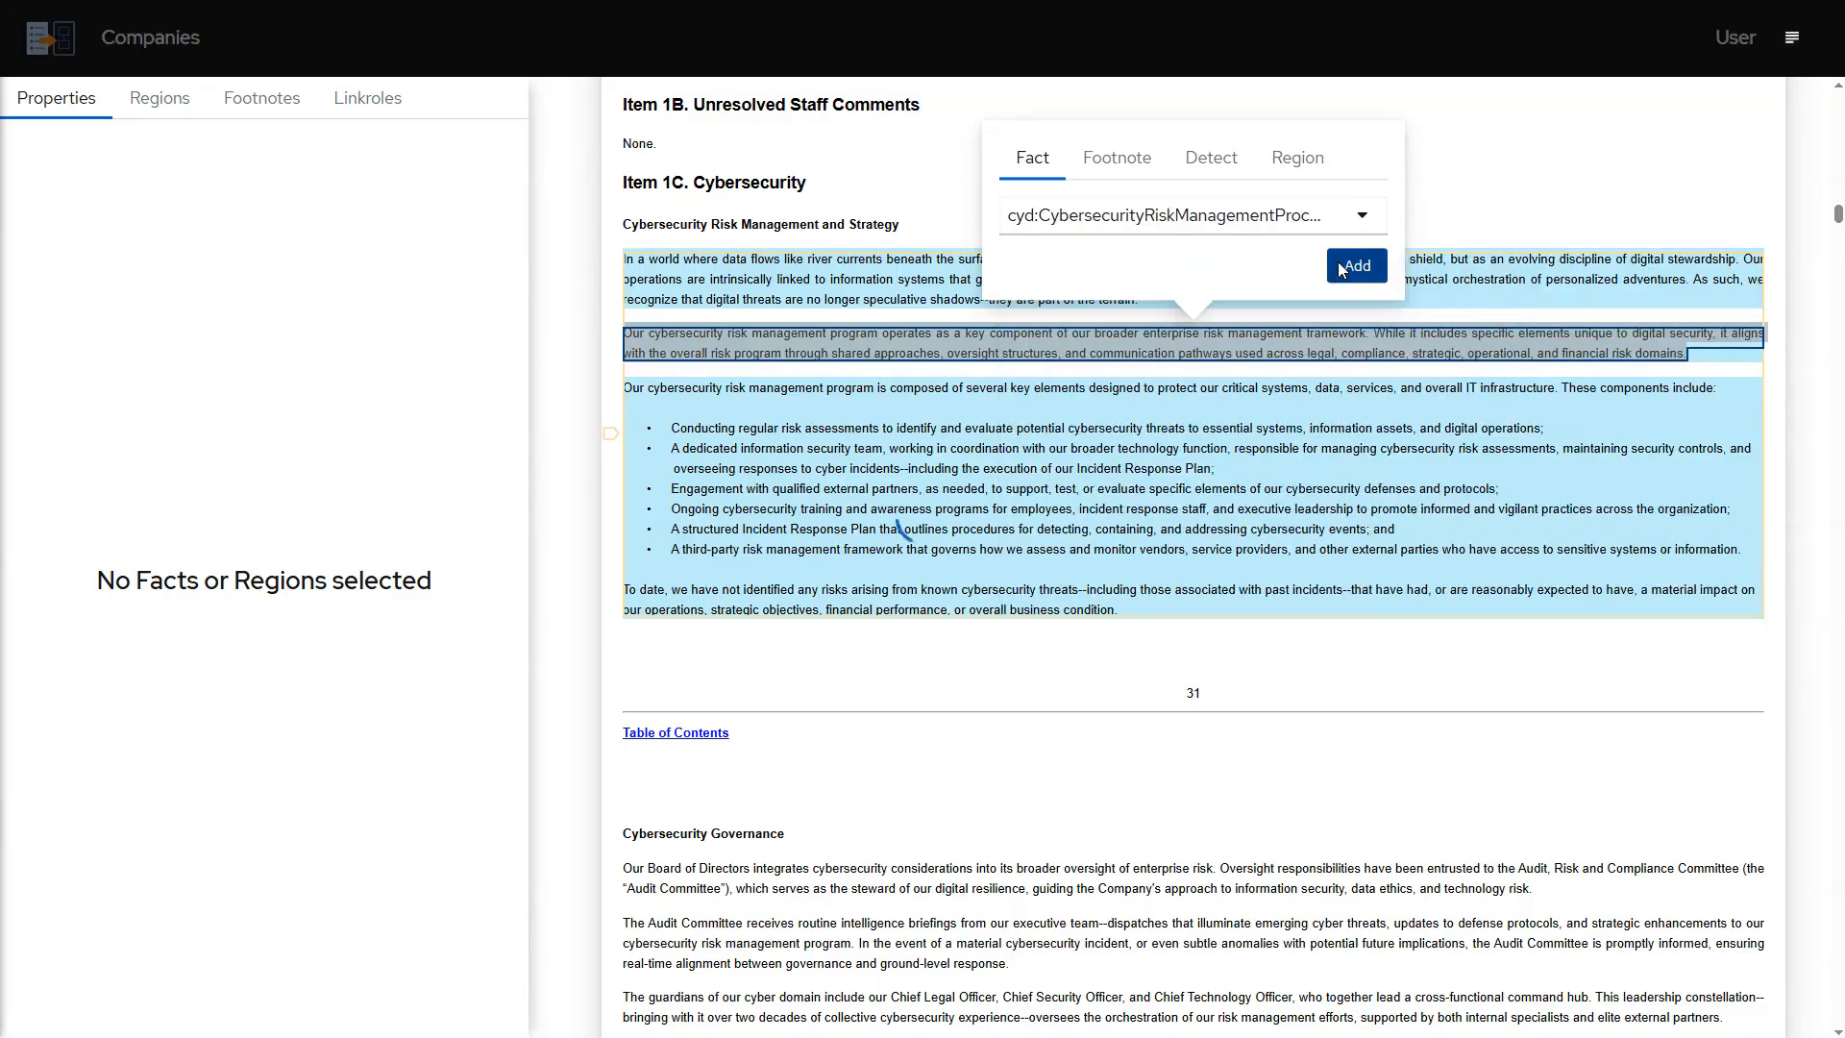
left_click(1340, 269)
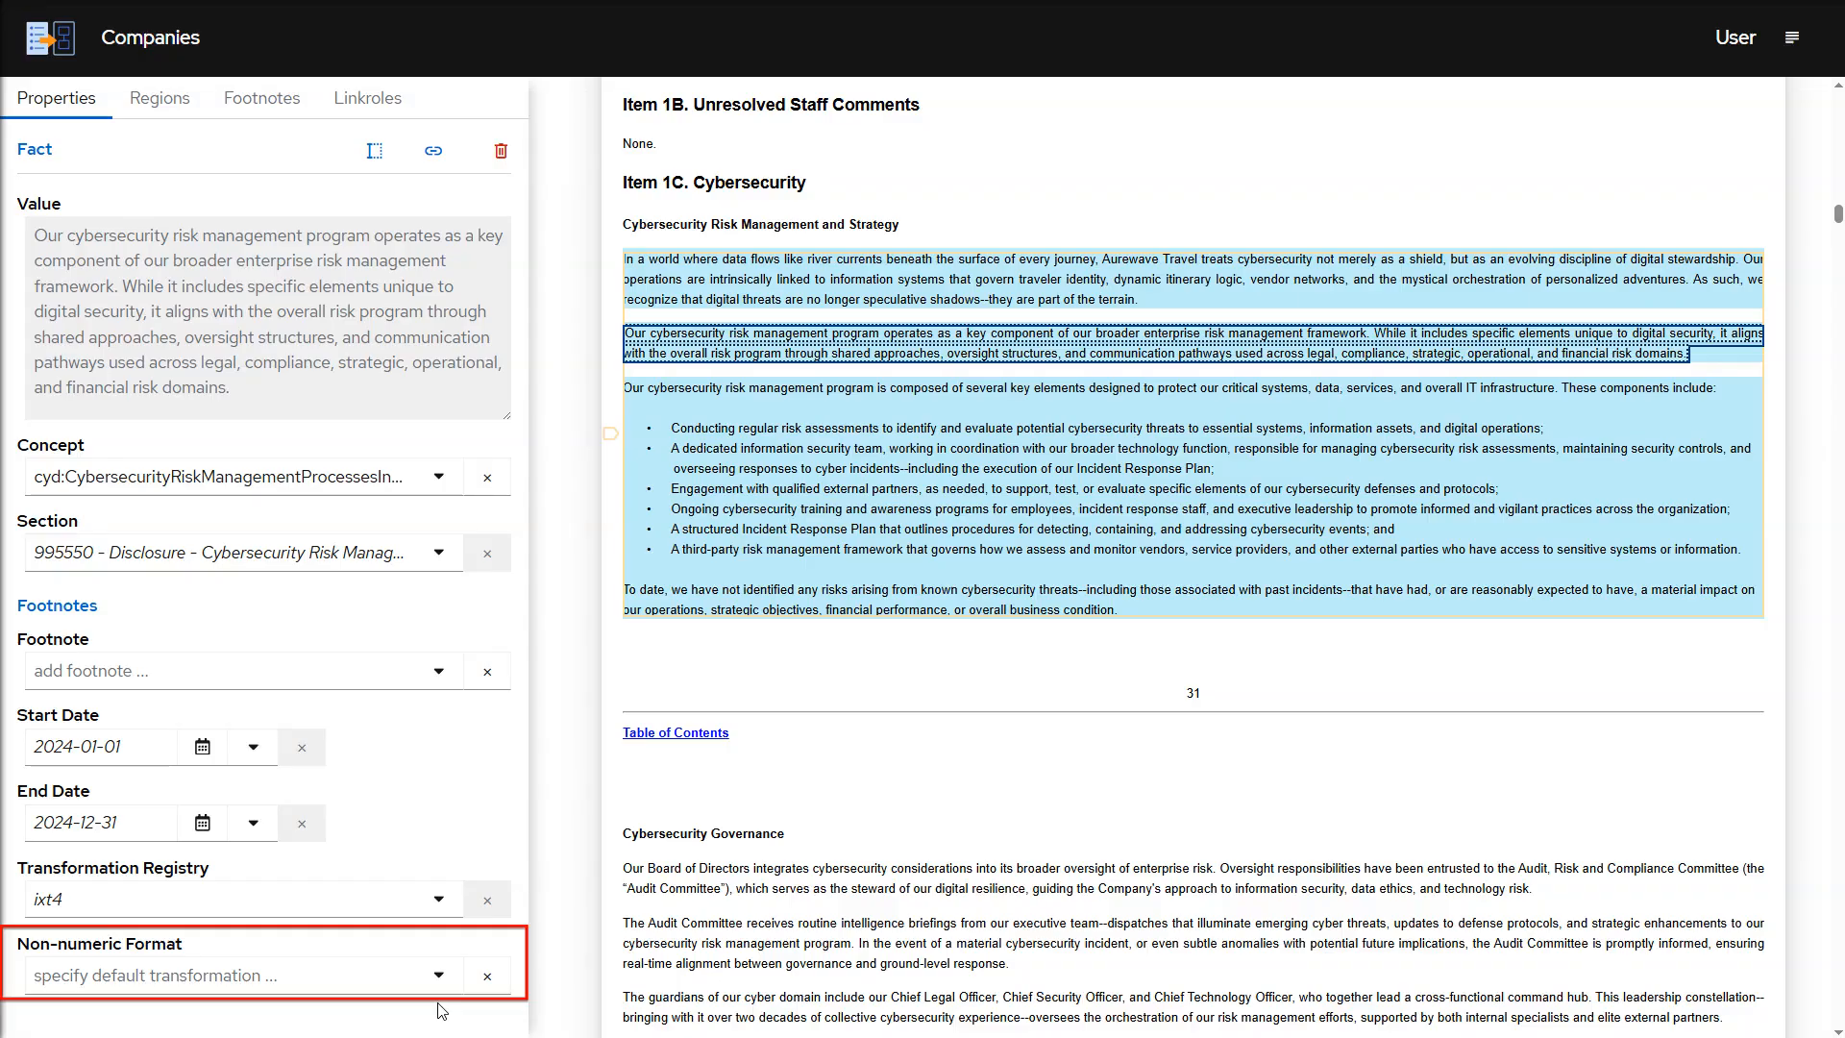
Set the non-numeric format of the cybersecurity integrated flag fact to fixed-true.
left_click(438, 976)
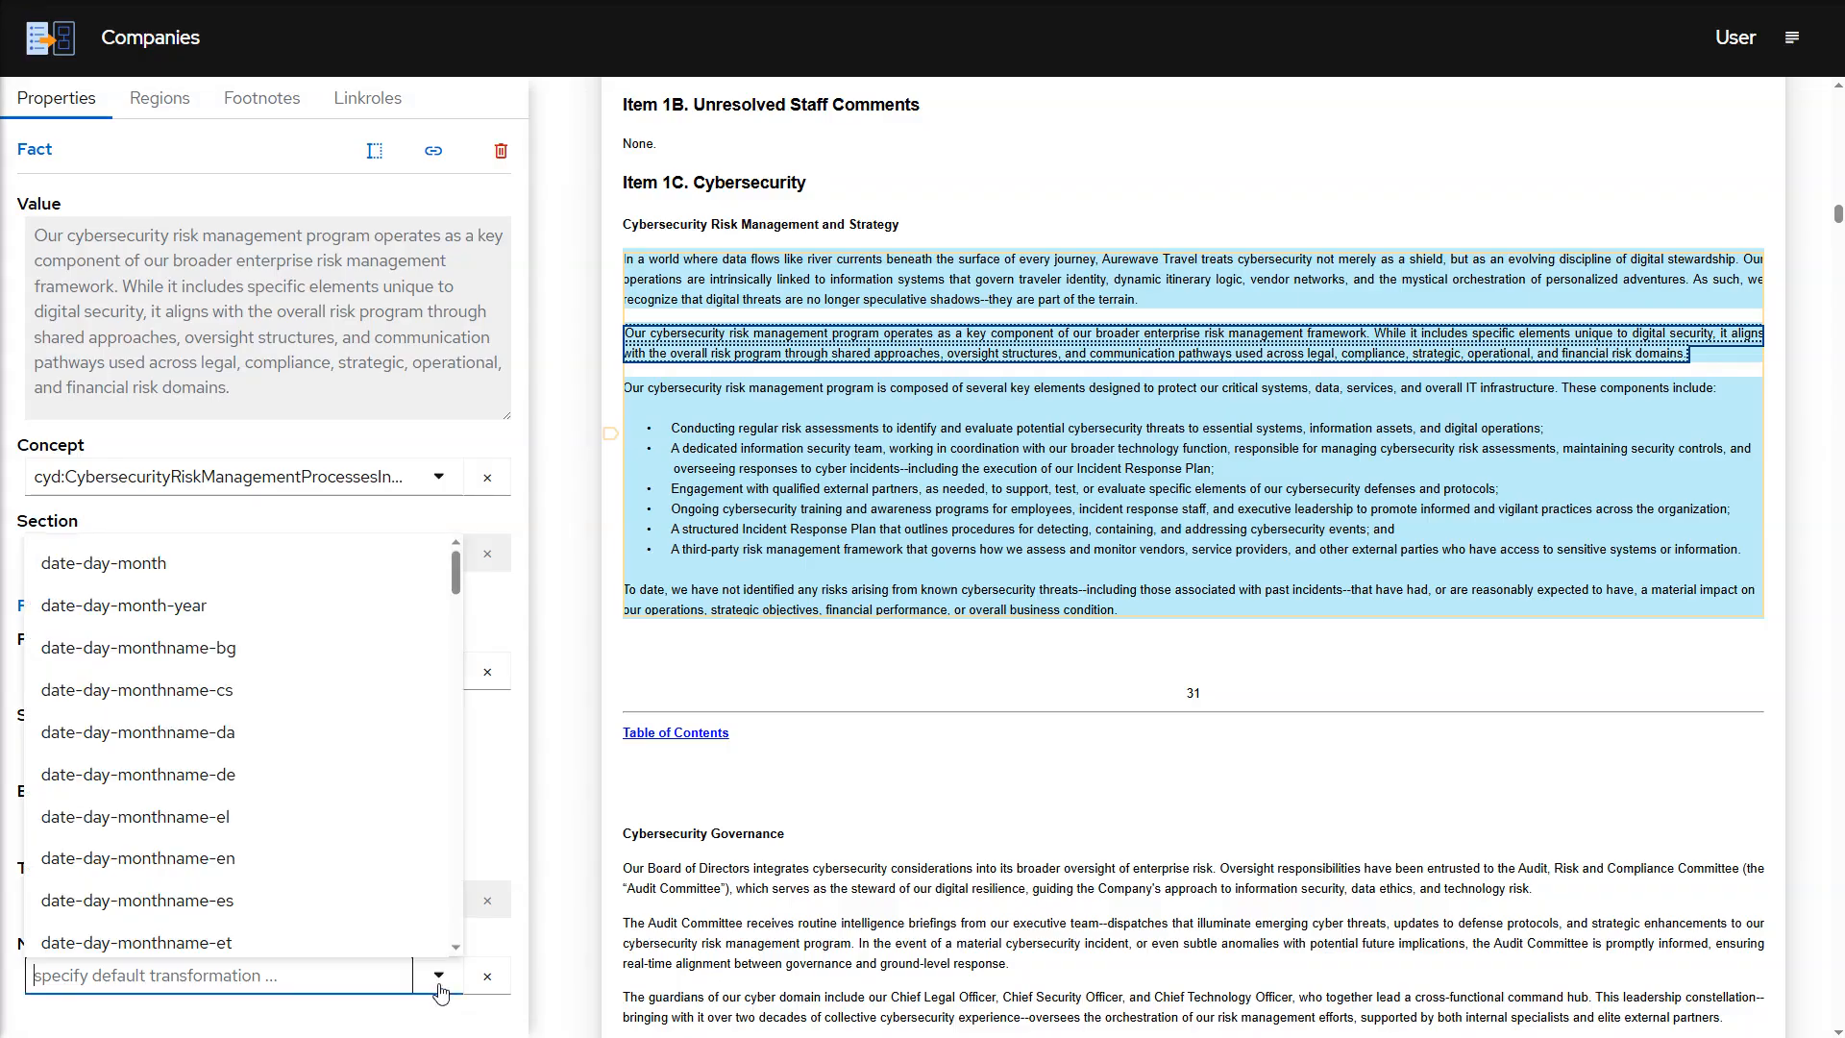
type("fixed-true")
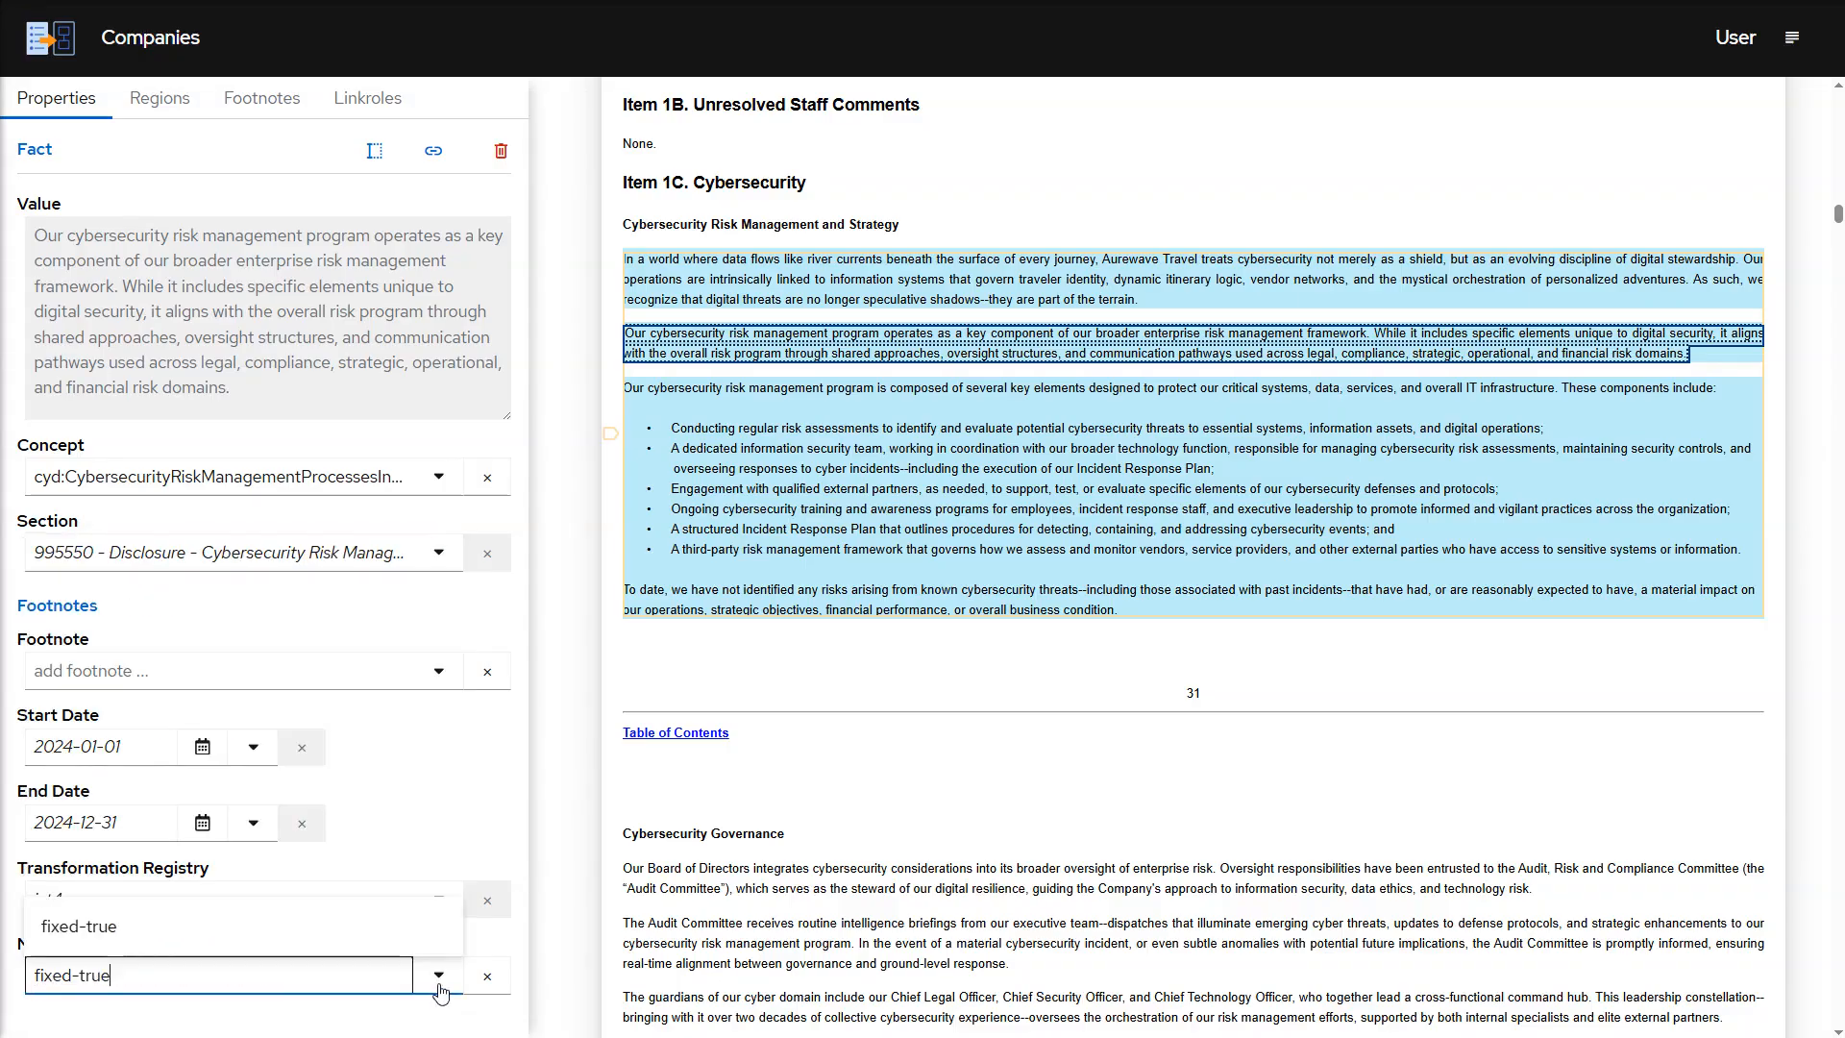
left_click(195, 921)
Detect regions in the Consolidated Statements of Operations table using section 9952153 - Statement - Consolidated Statements of Operations.
scroll(519, 1023, "down", 1)
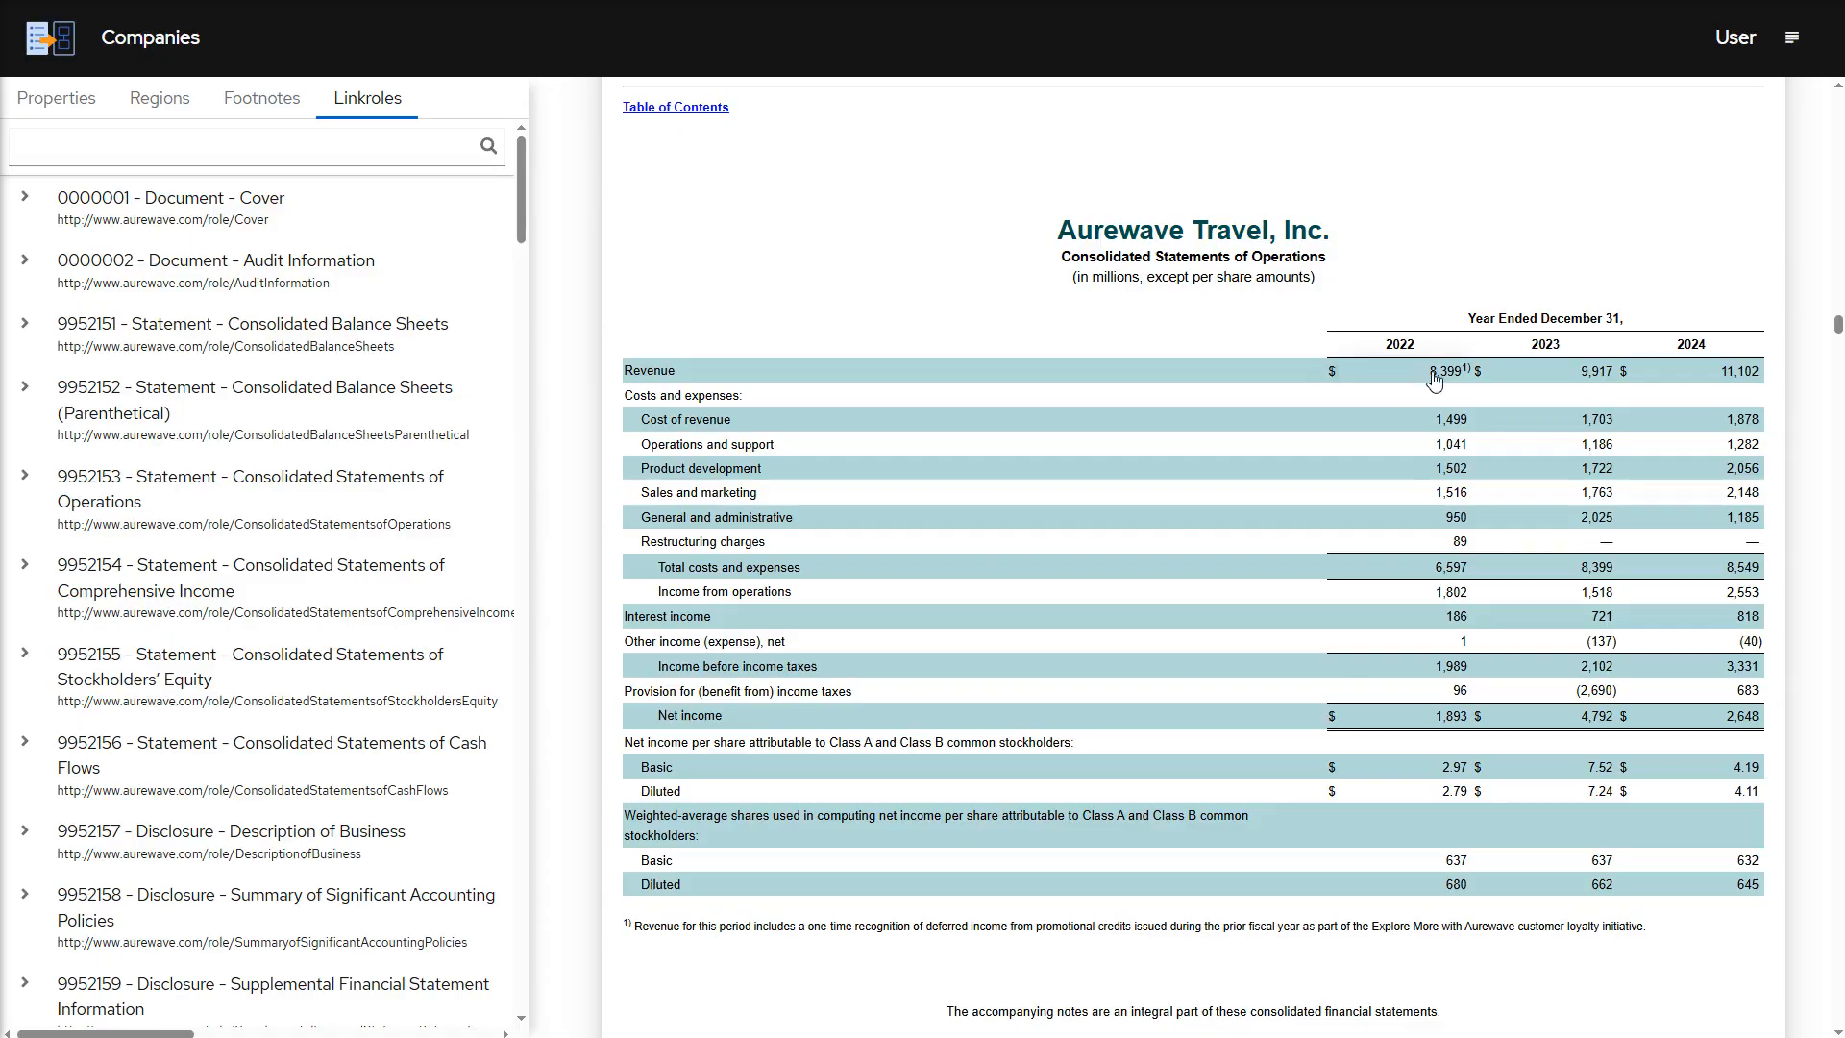
left_click(1434, 375)
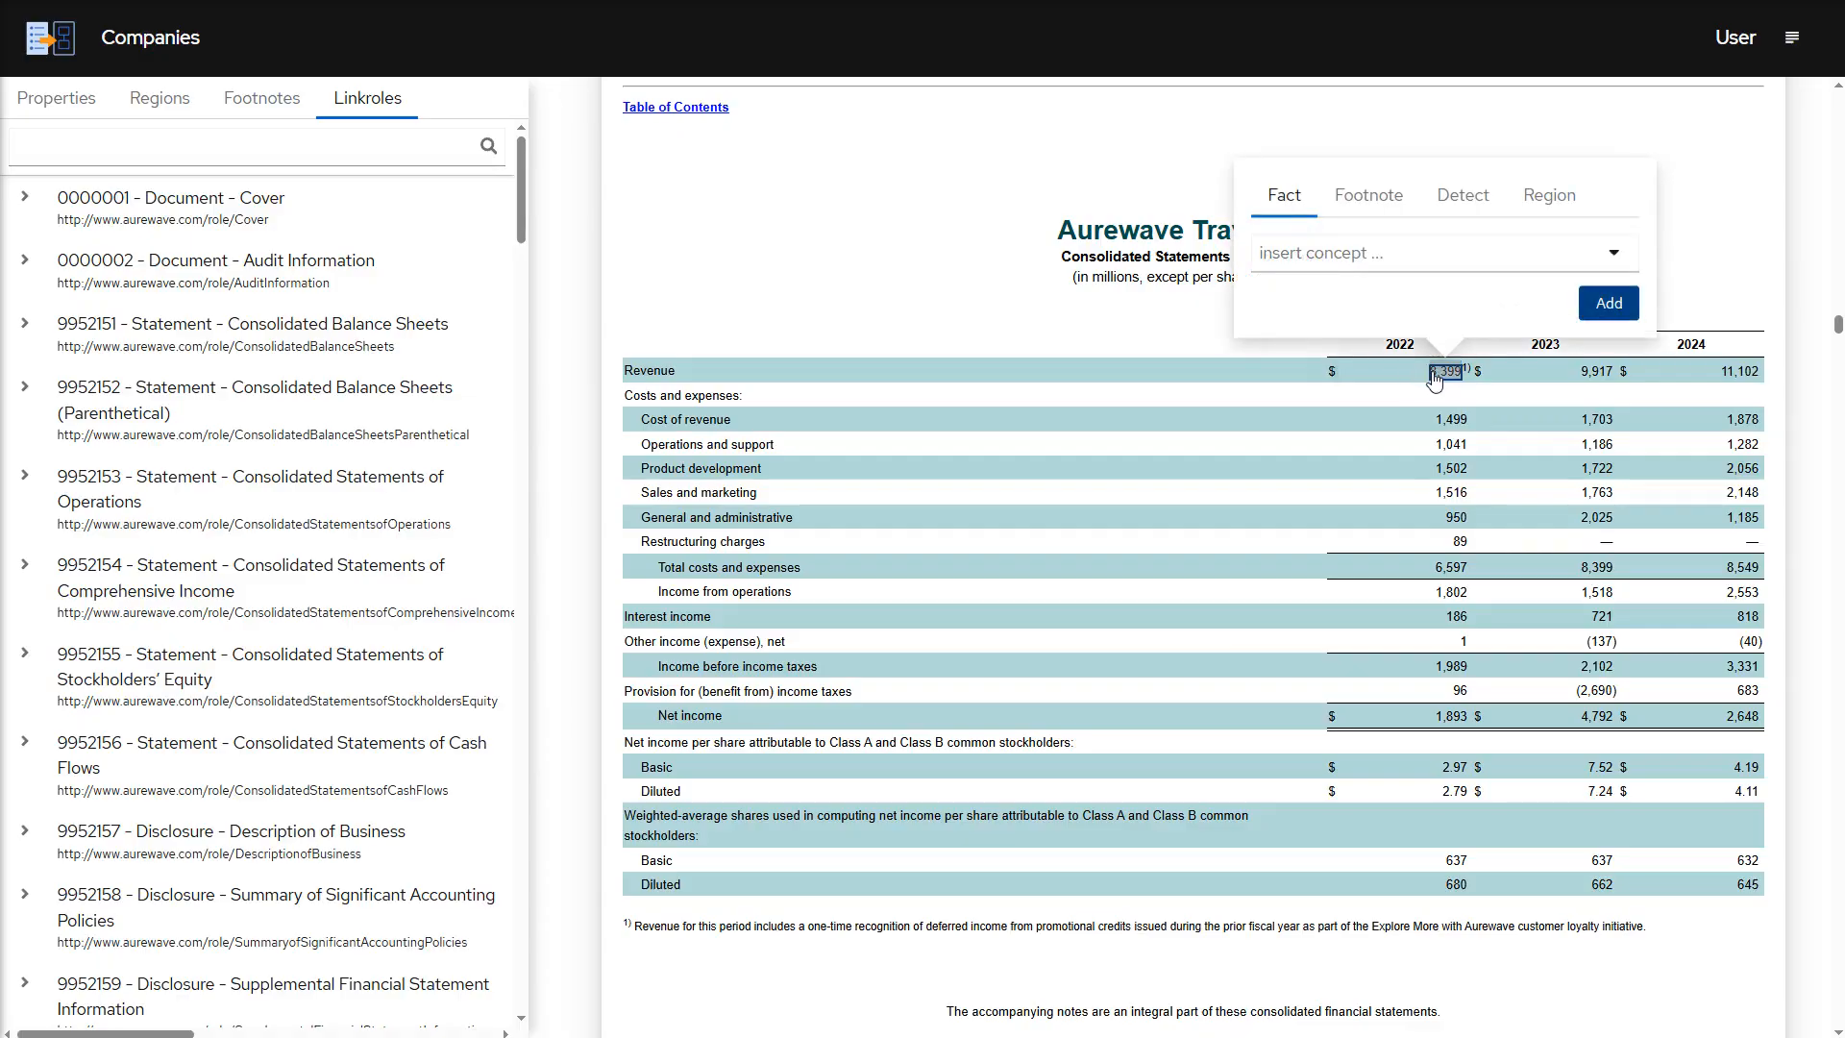
left_click(1461, 201)
left_click(1480, 253)
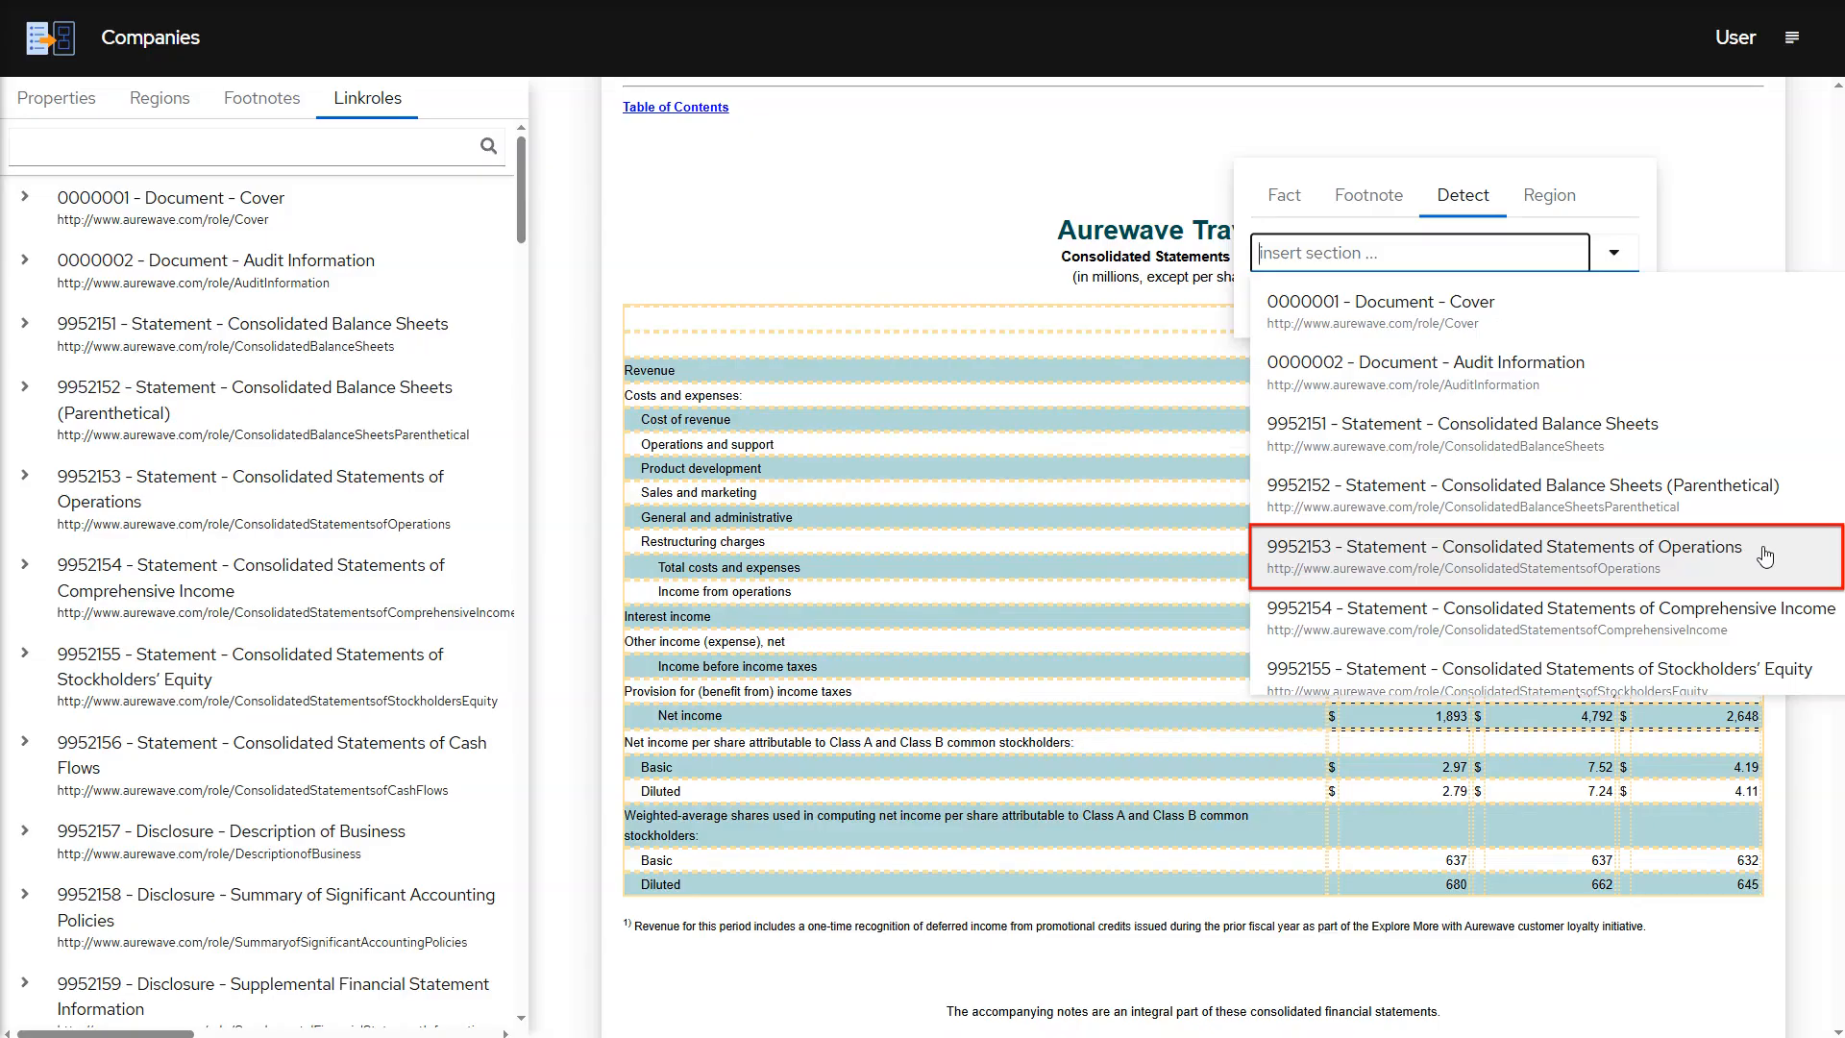
left_click(1765, 555)
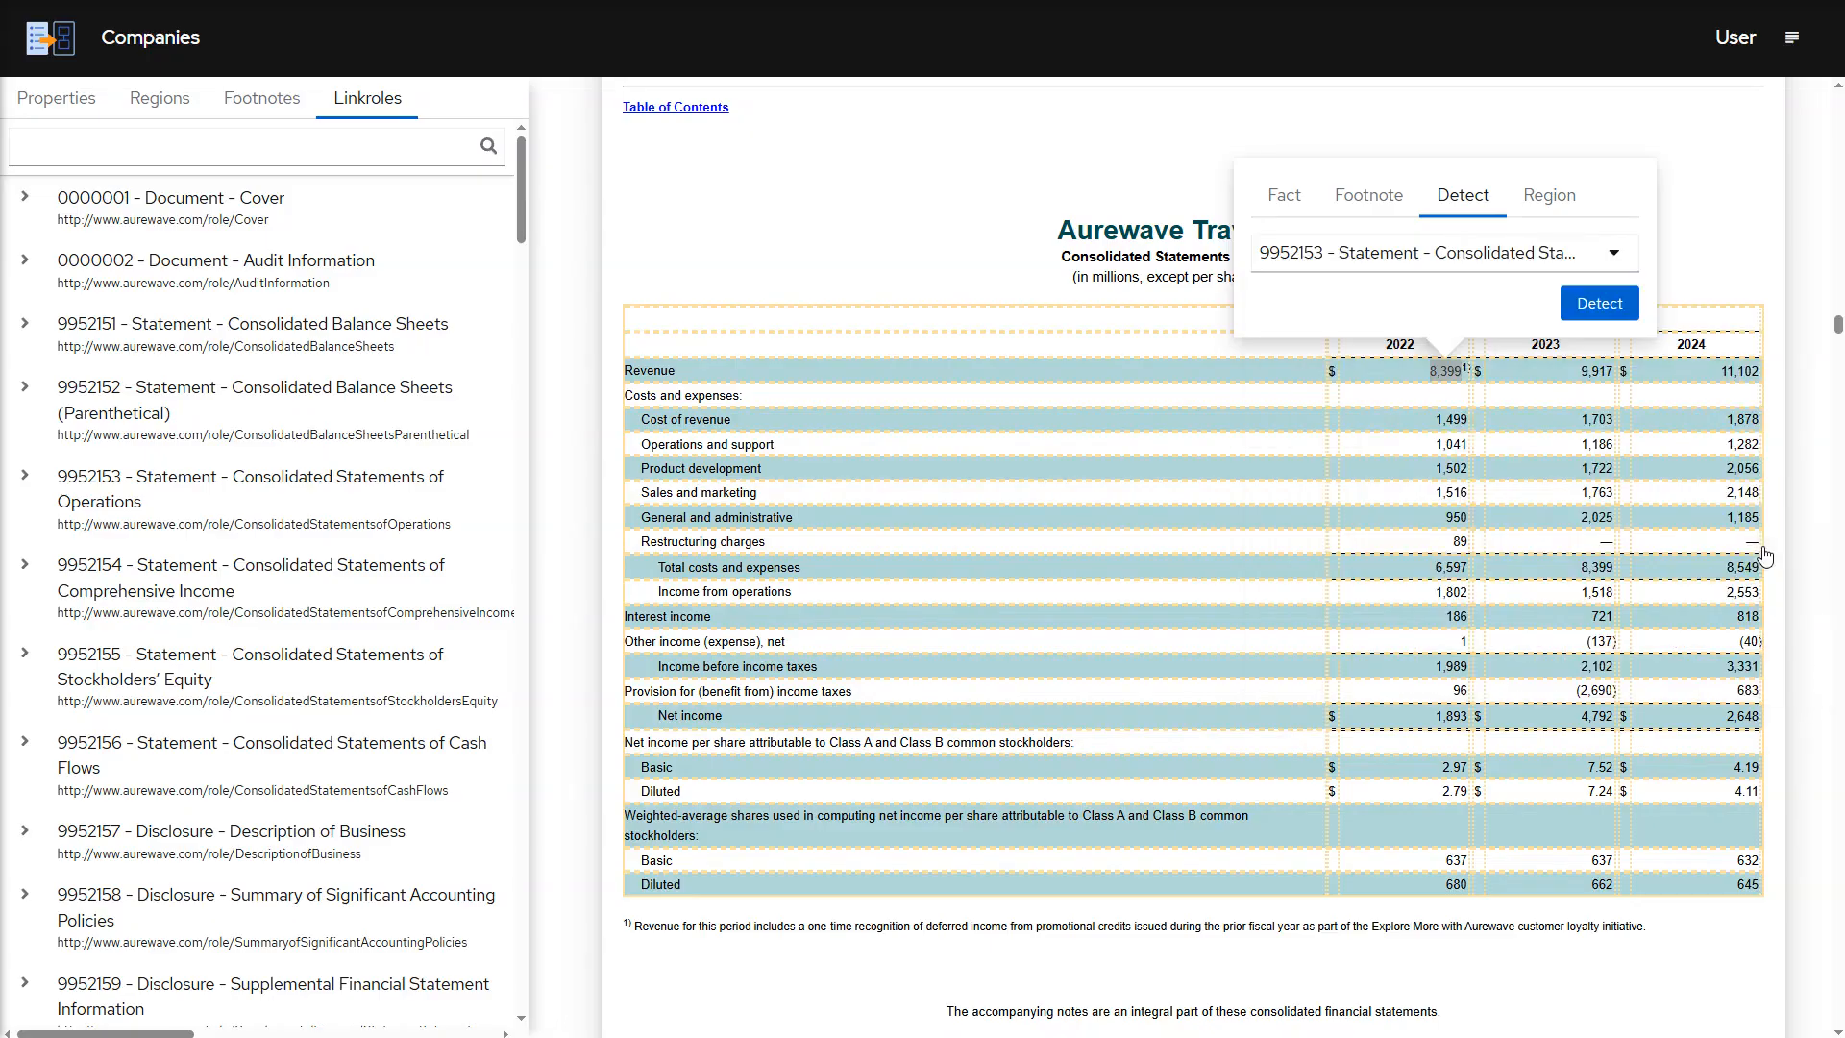
left_click(1600, 303)
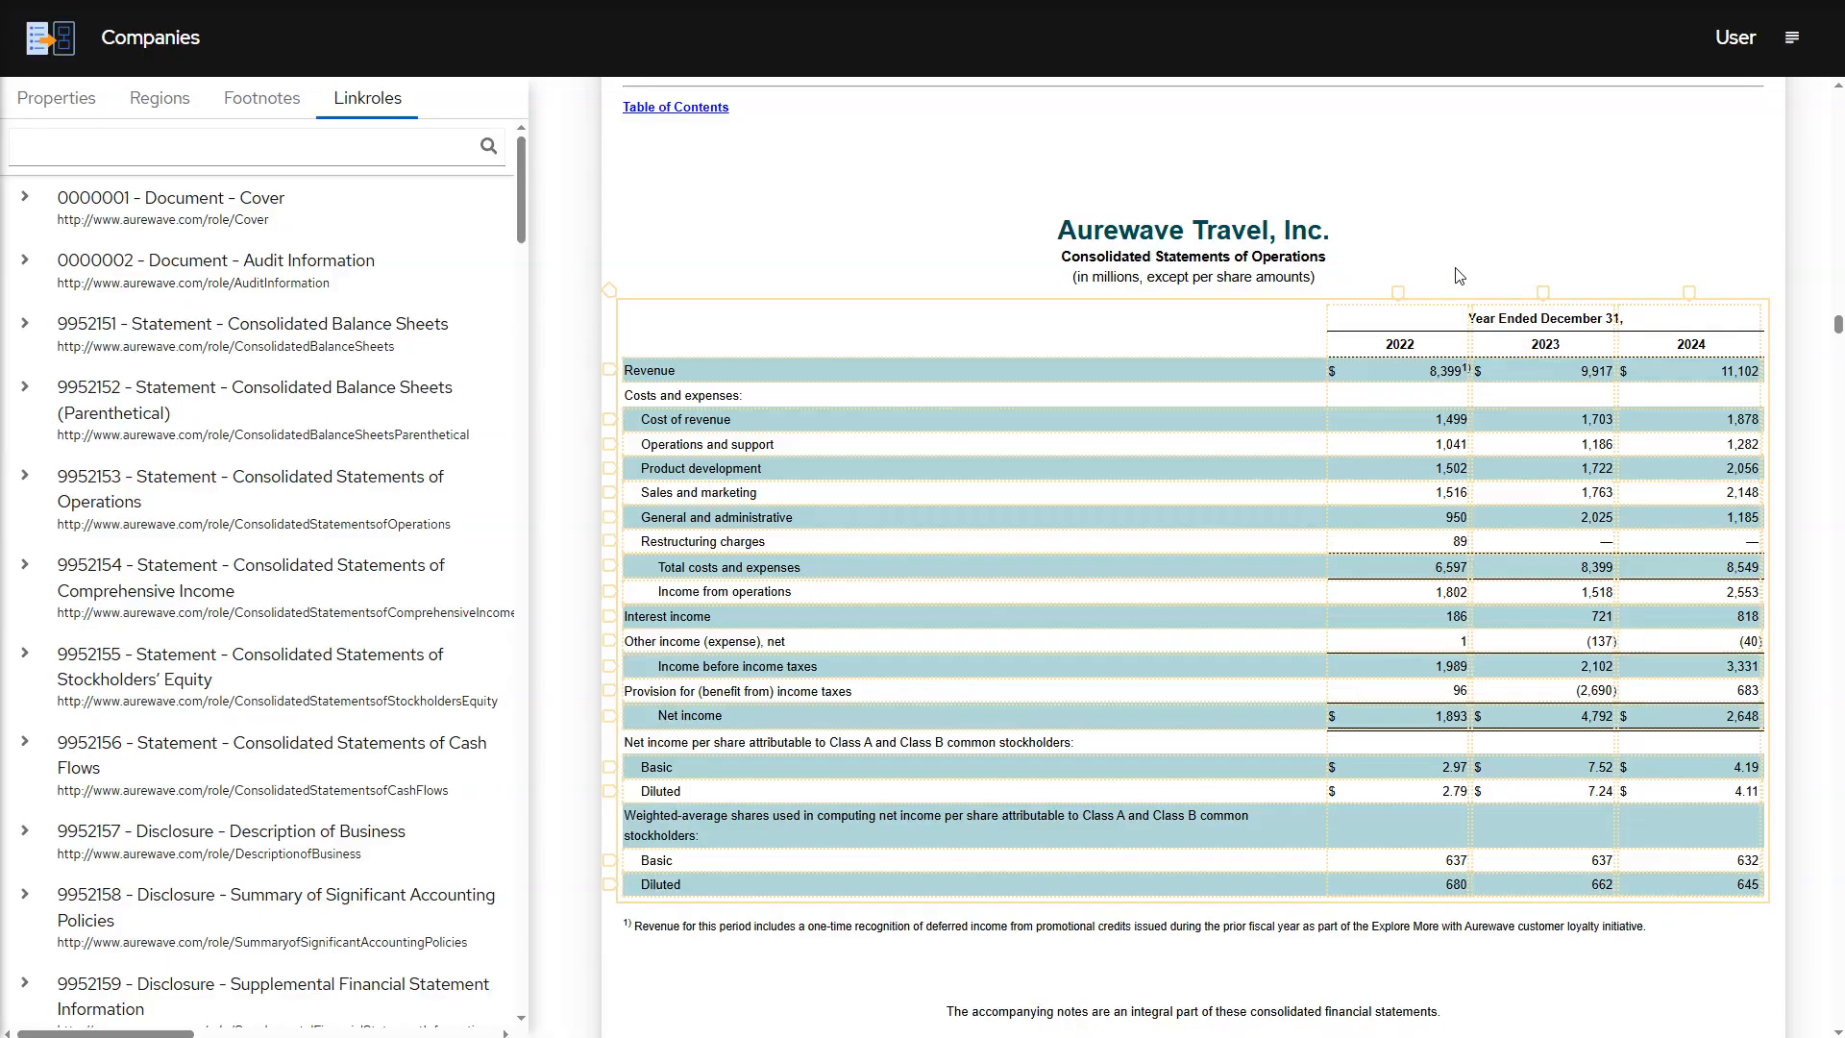
Review the periods detected for the 2022, 2023 and 2024 columns and the concepts detected for the first expense rows.
left_click(1410, 293)
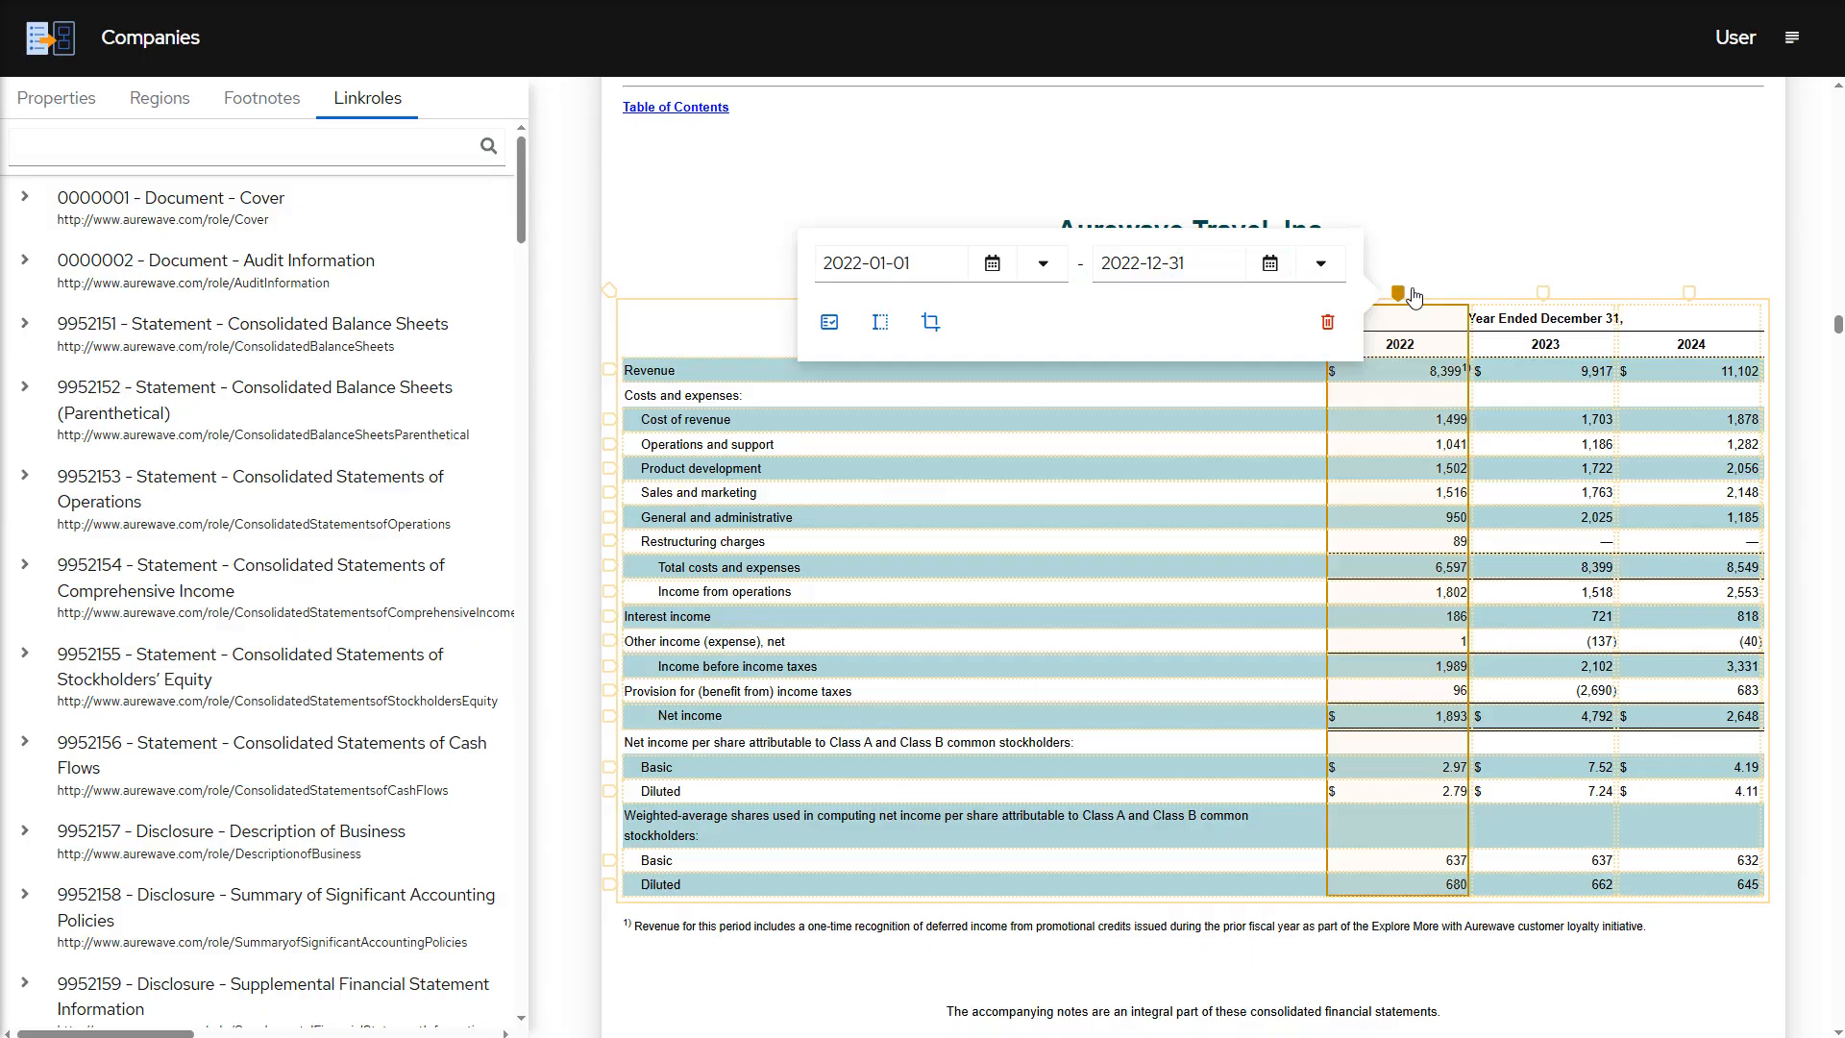
left_click(1411, 293)
left_click(1543, 293)
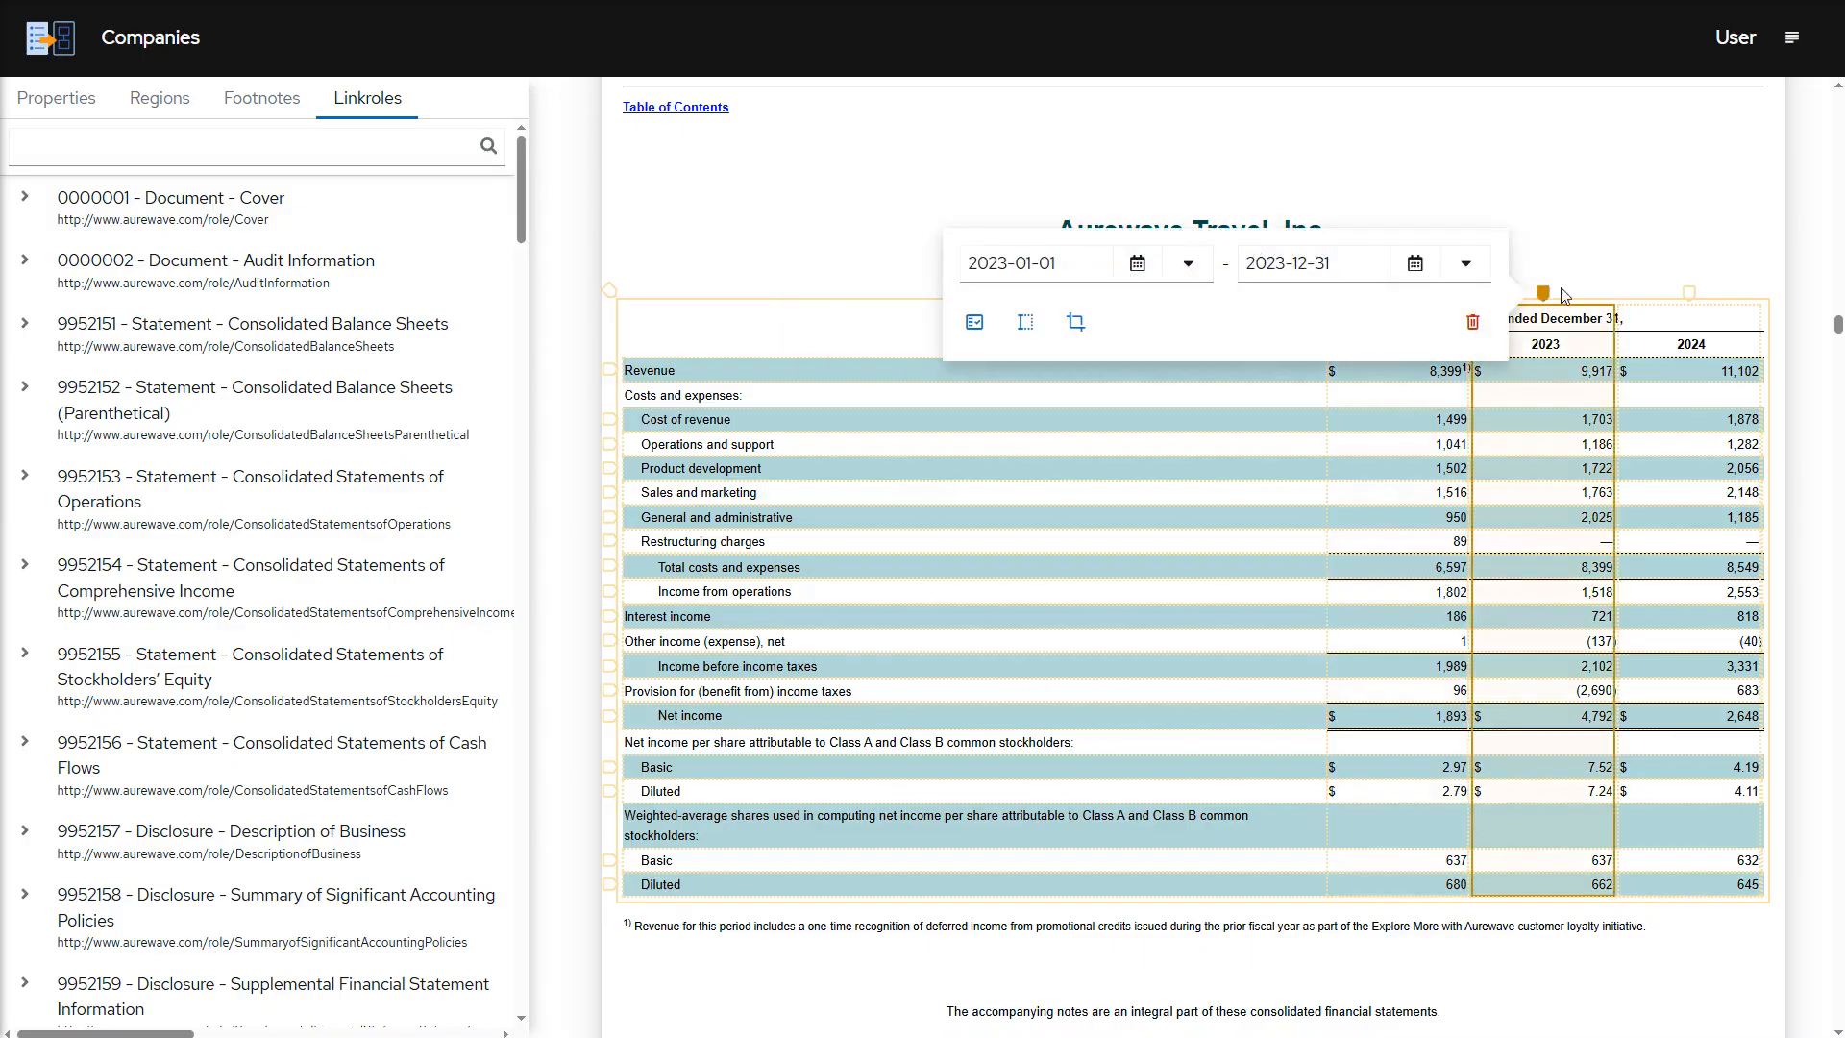
left_click(1543, 293)
left_click(1692, 292)
left_click(1704, 284)
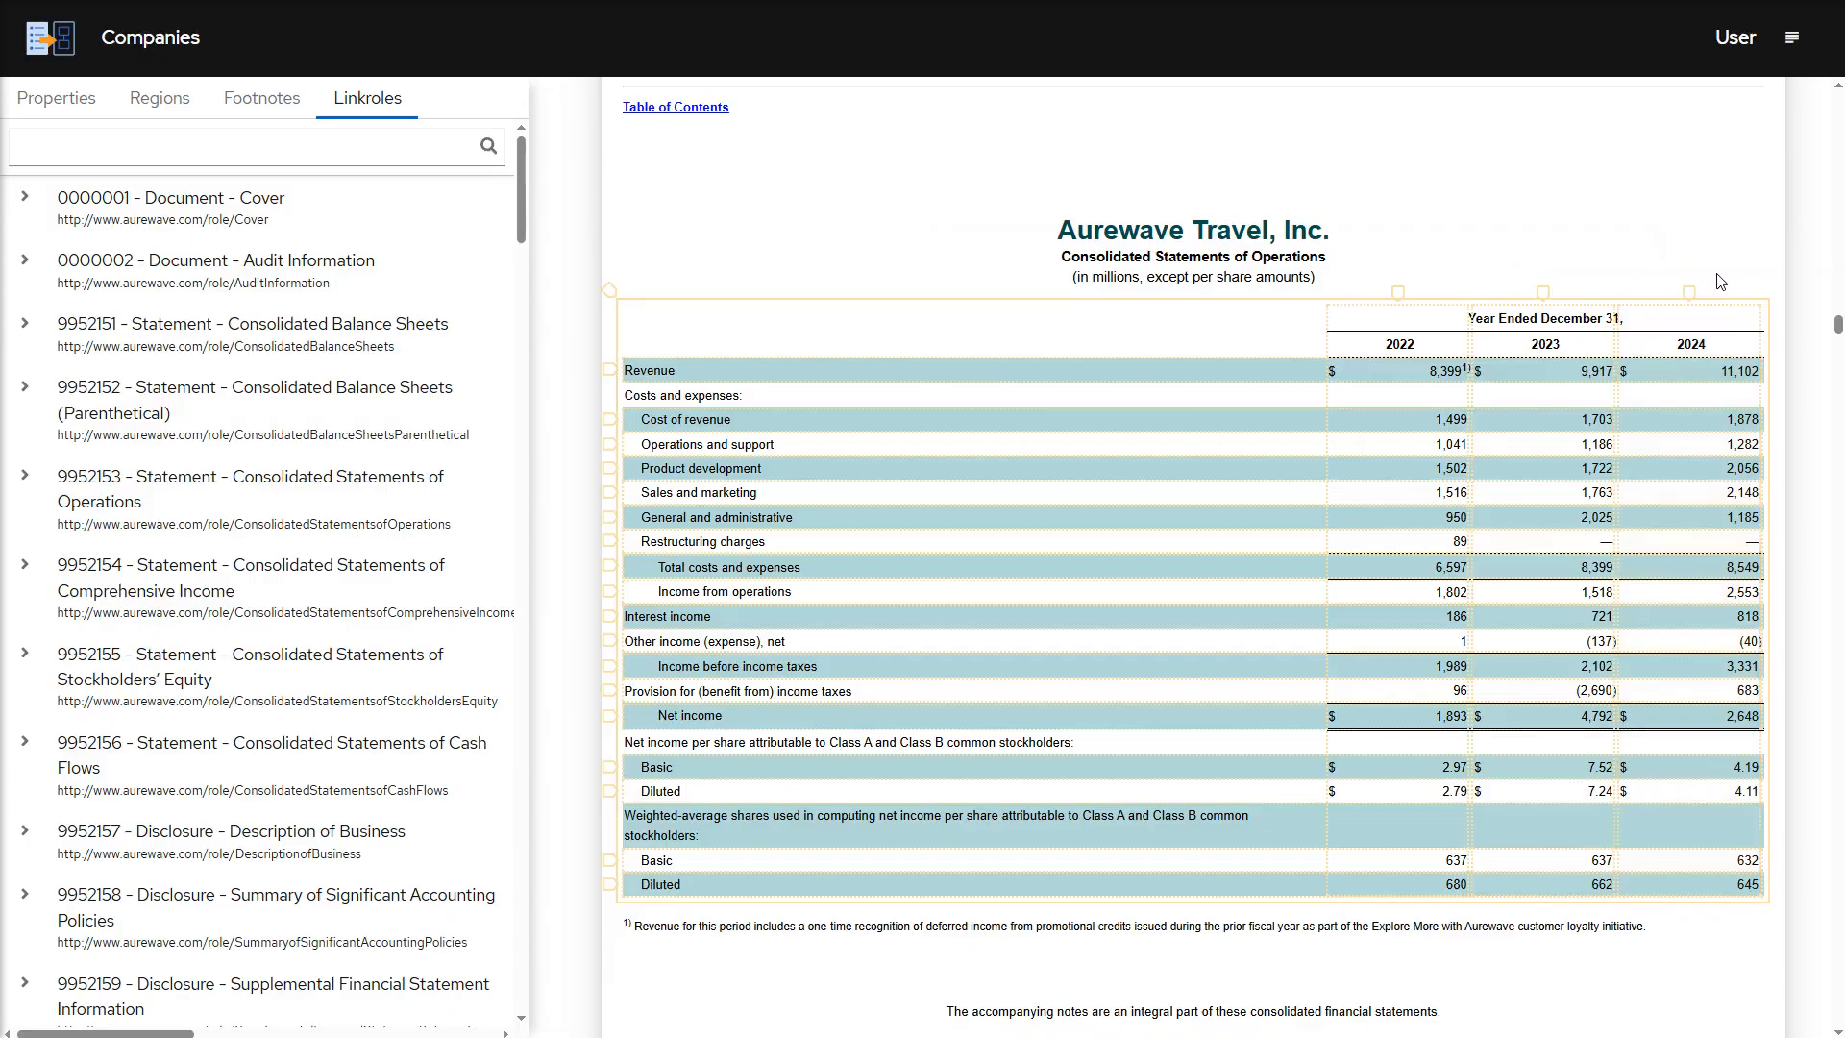
left_click(609, 371)
left_click(609, 419)
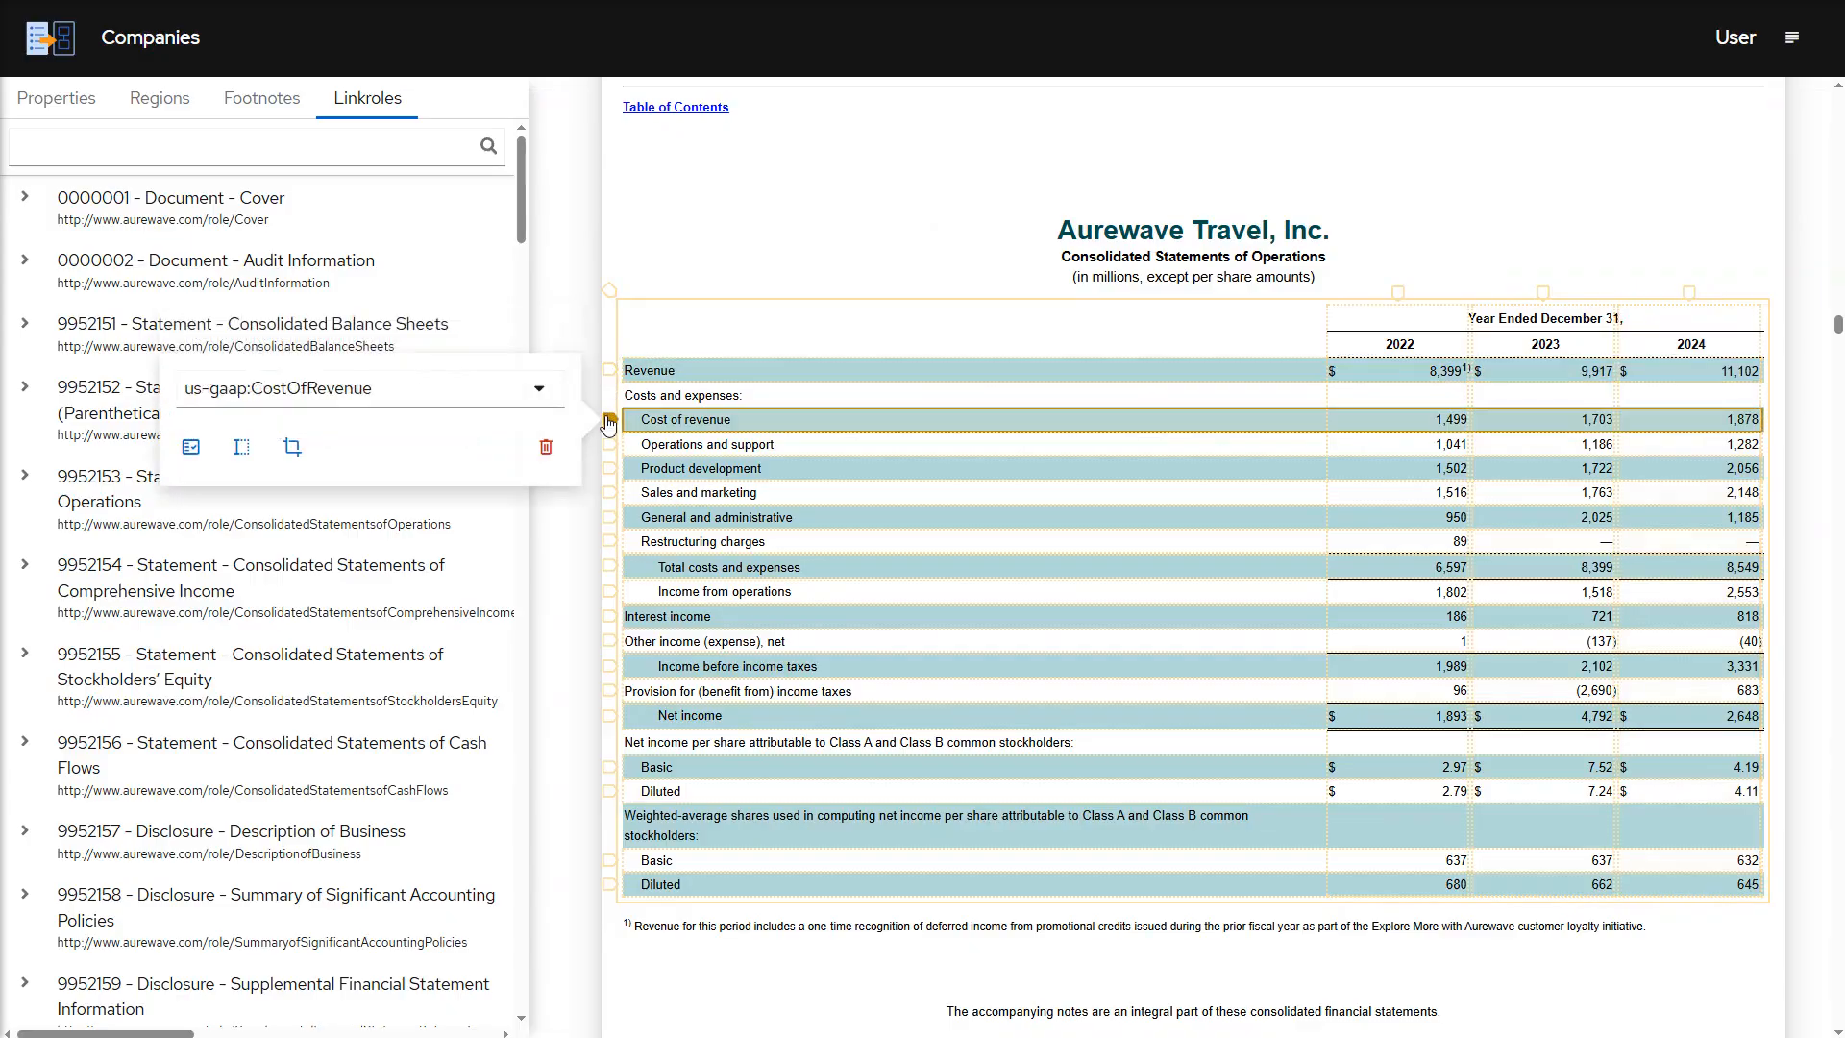
left_click(610, 444)
left_click(610, 445)
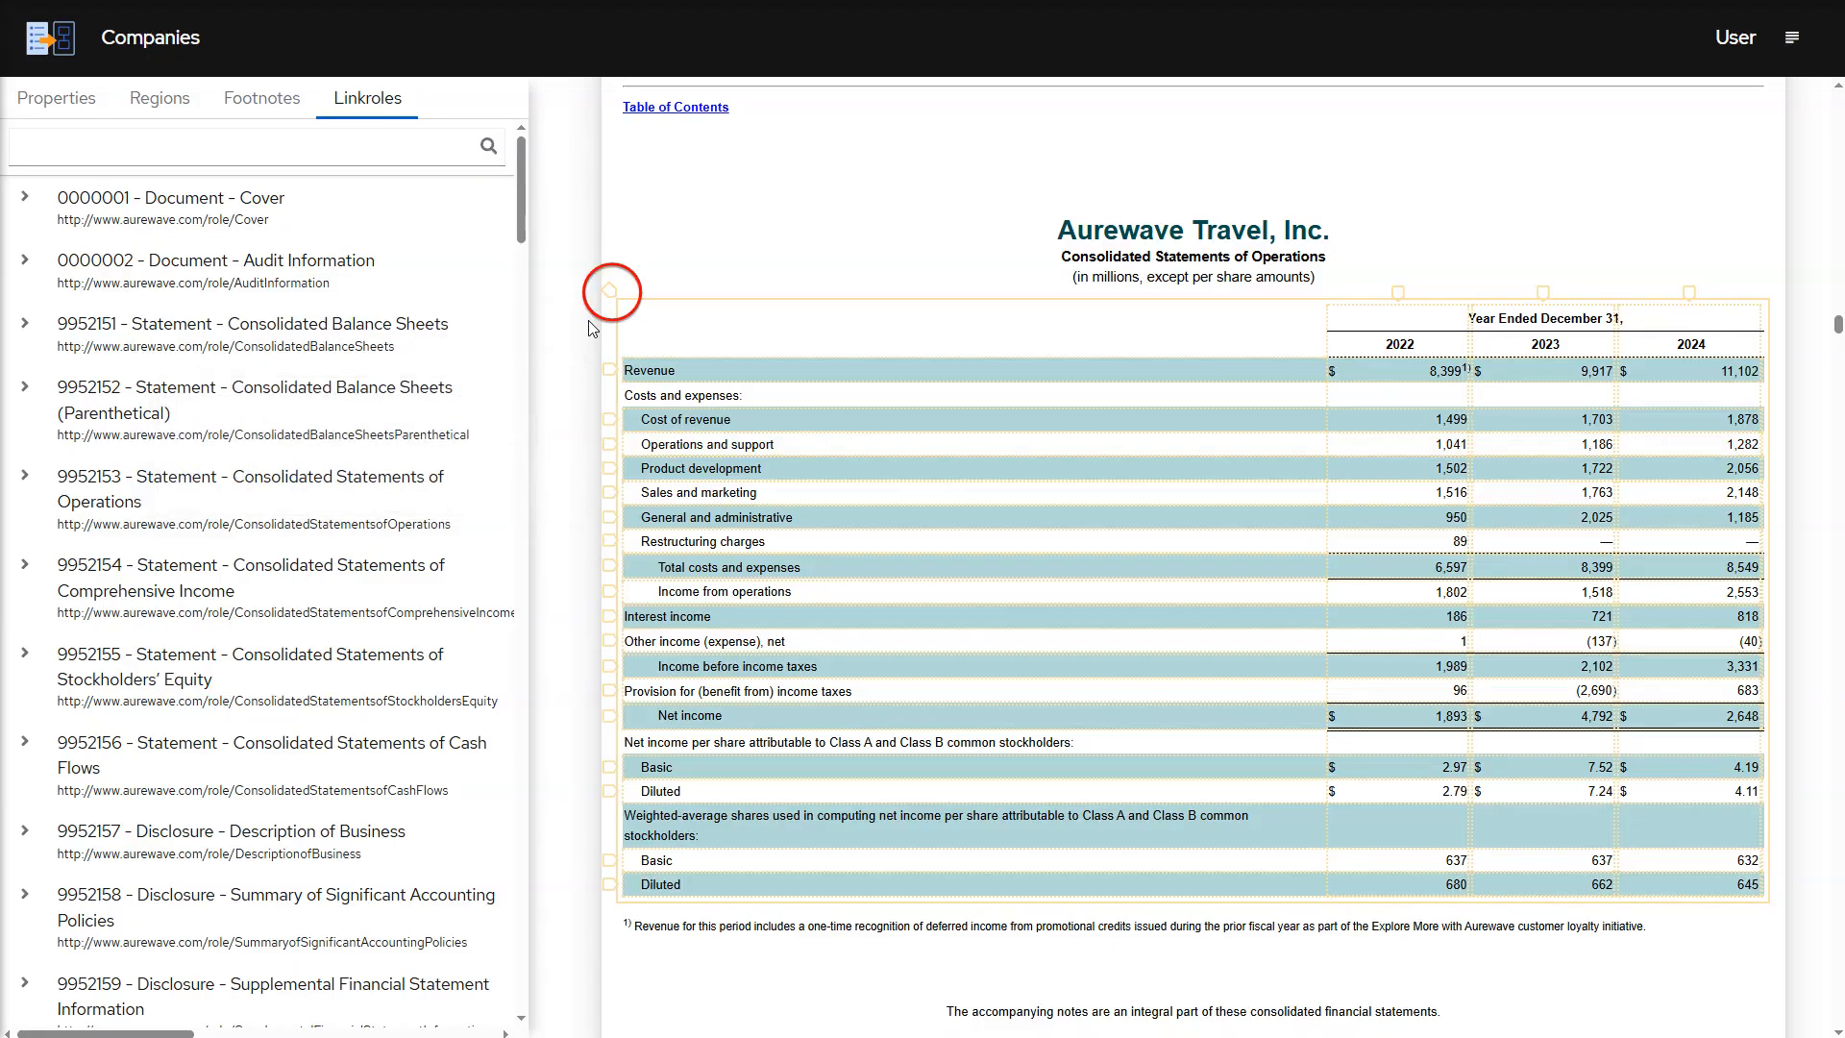
Create facts for the whole operations table, including non-number cells, and inspect the 2022 product development fact.
left_click(609, 291)
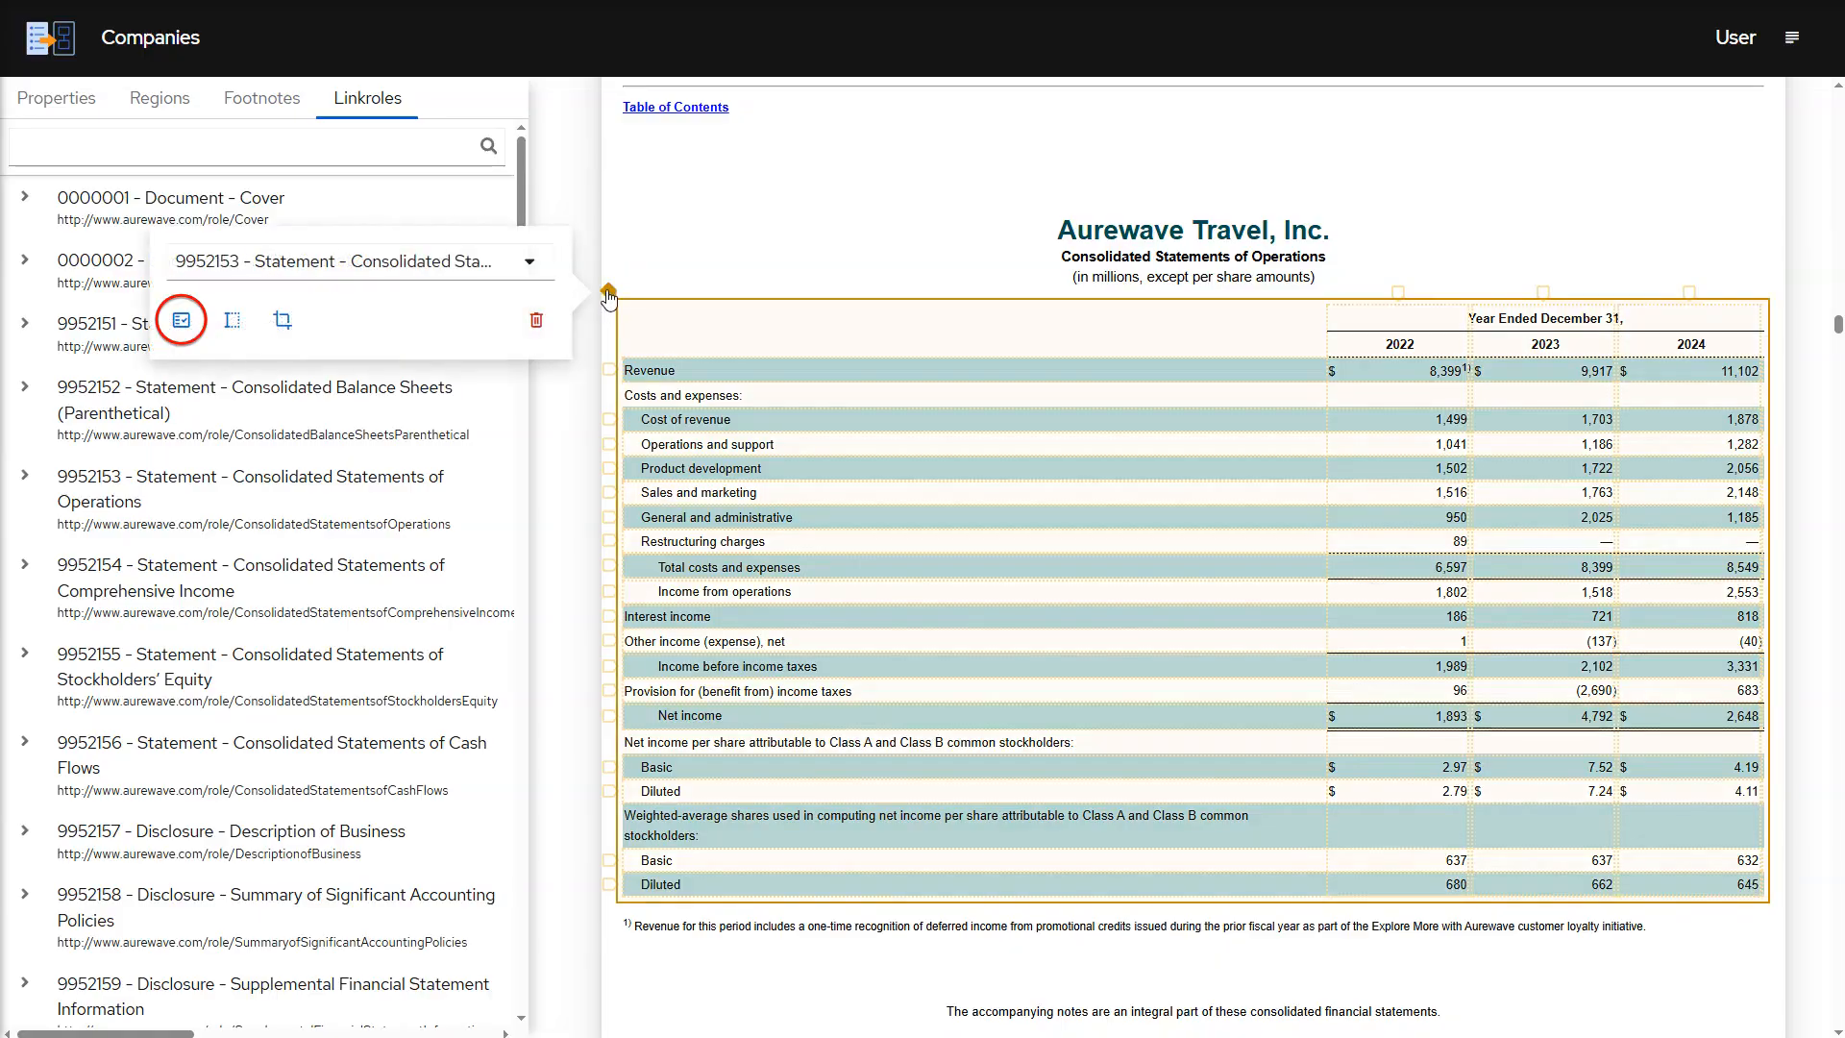
left_click(182, 324)
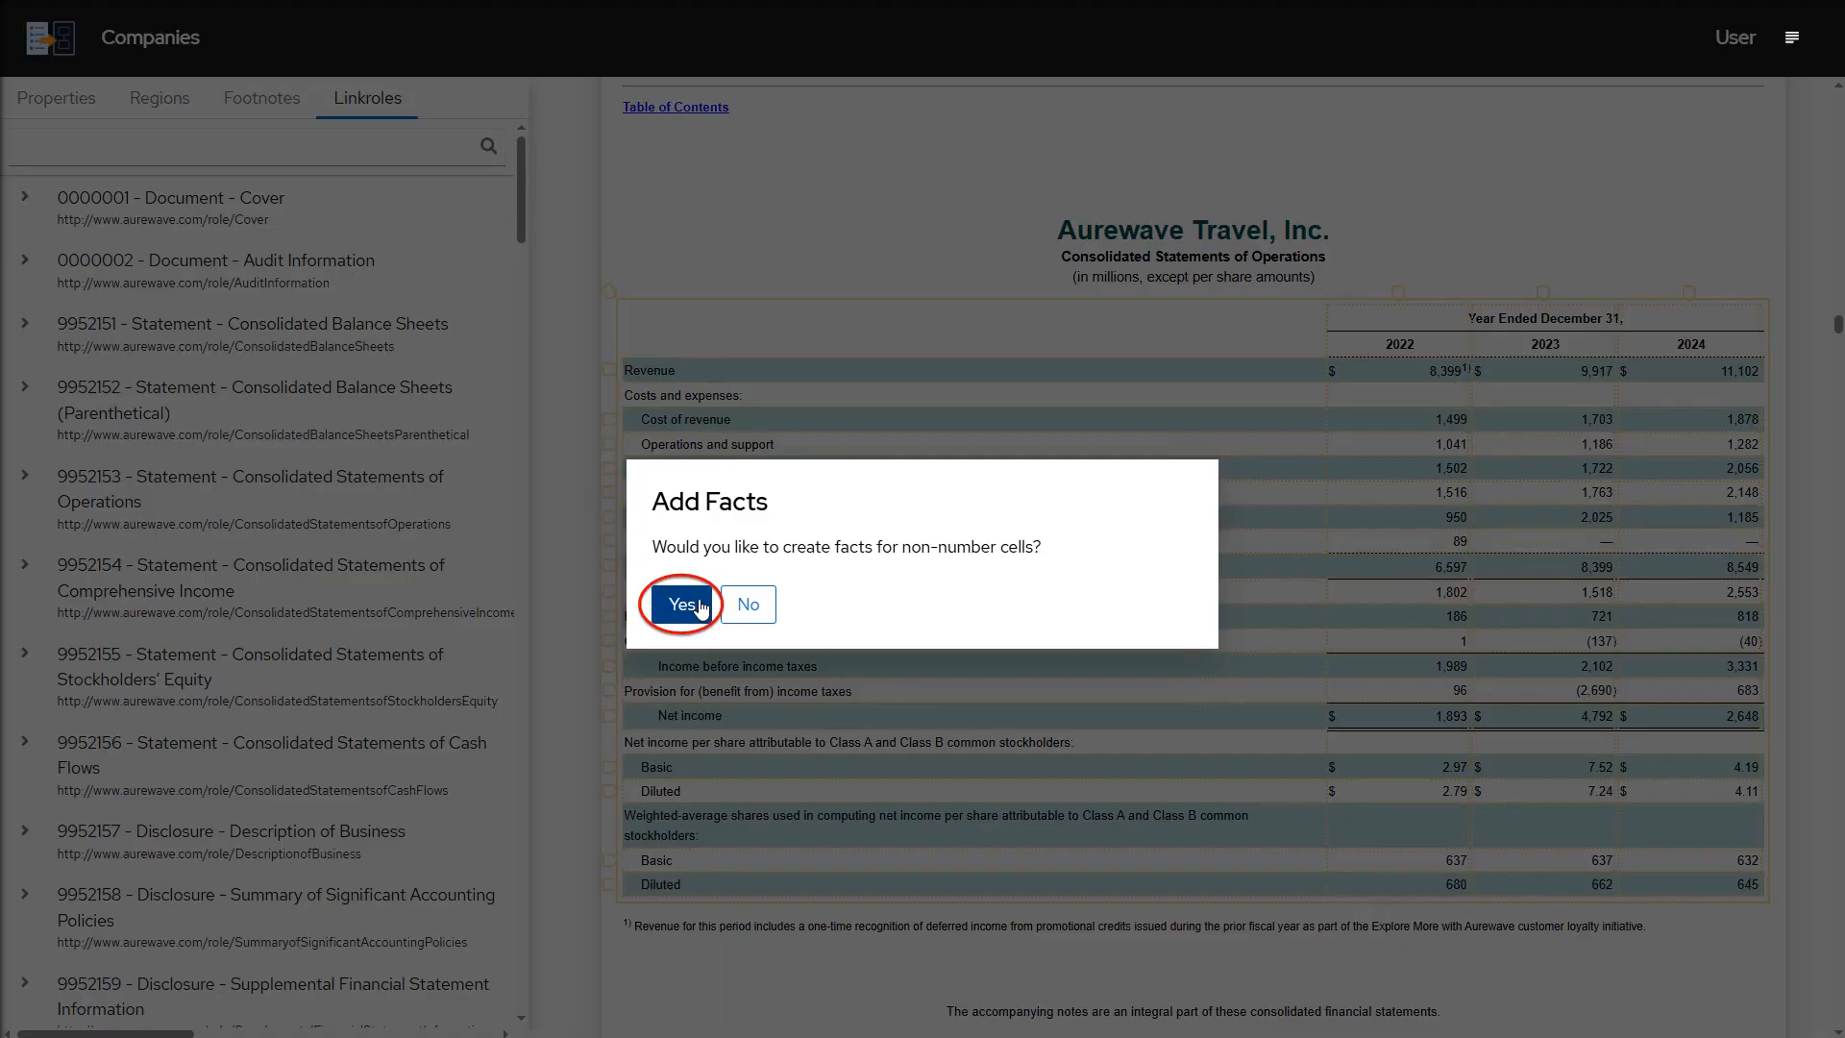
left_click(682, 604)
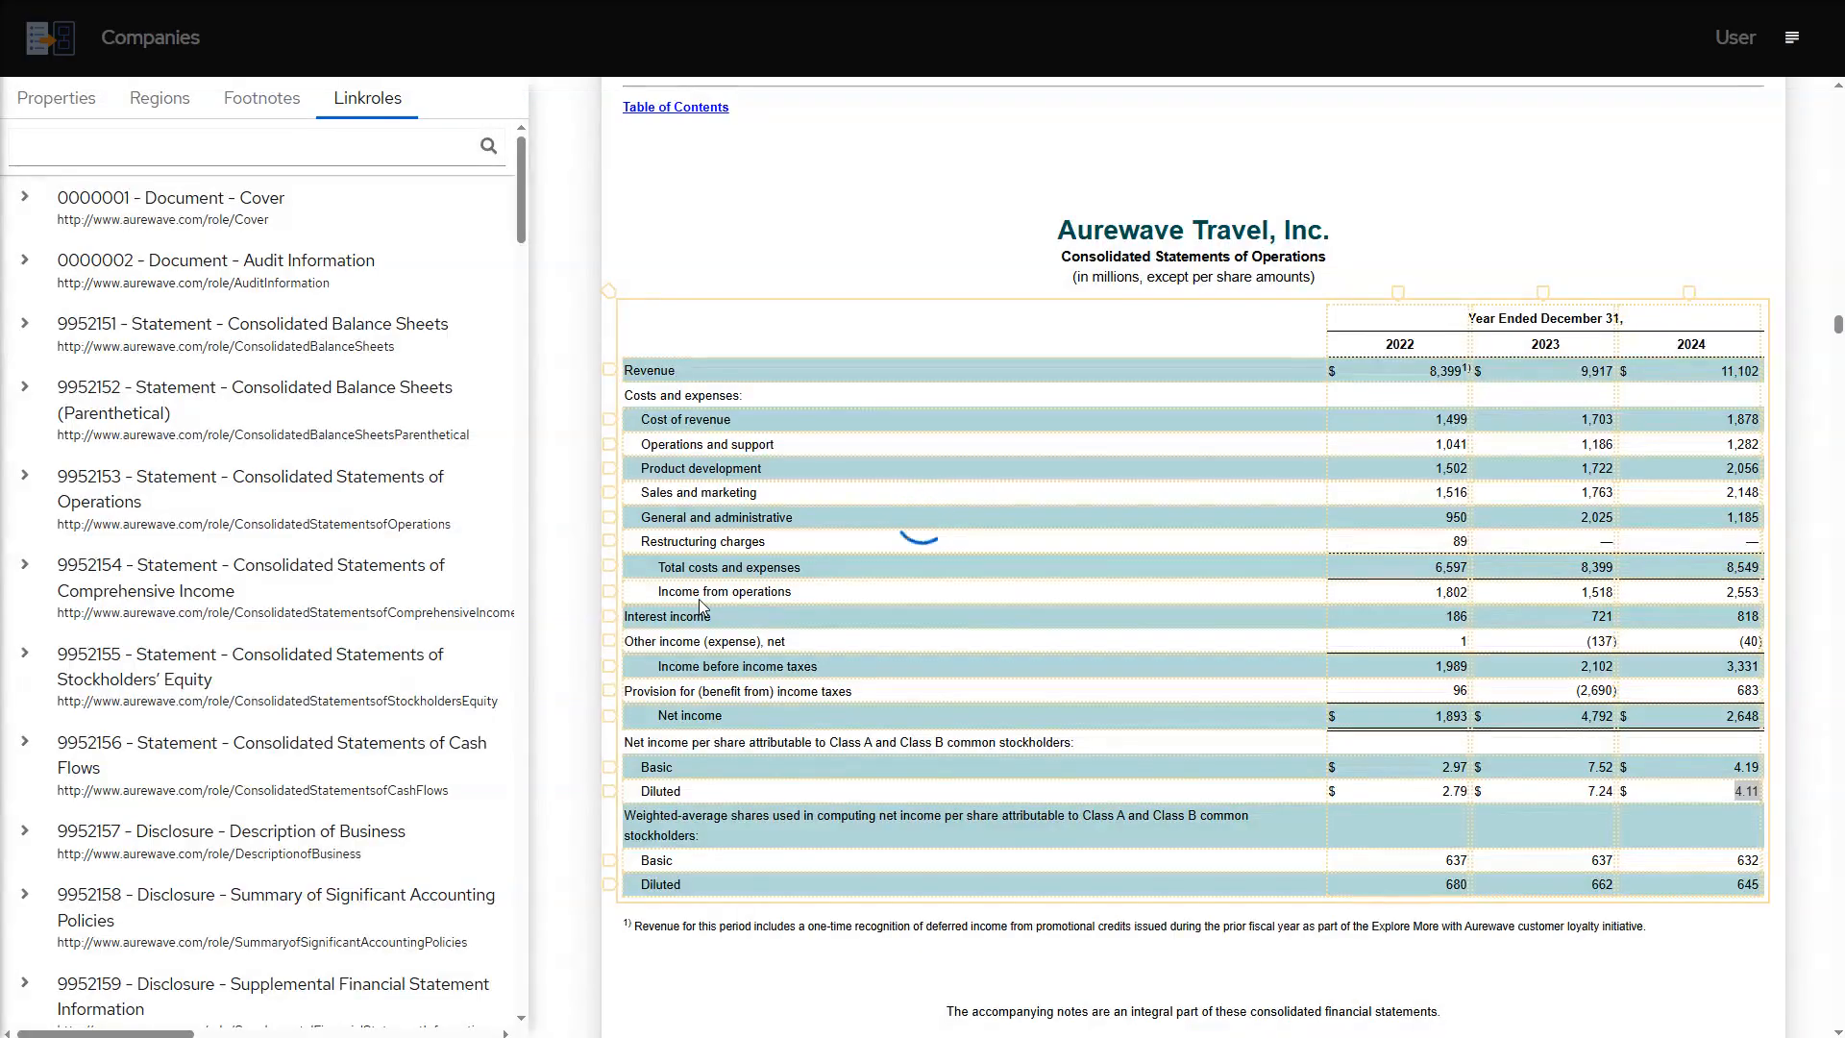
left_click(1442, 471)
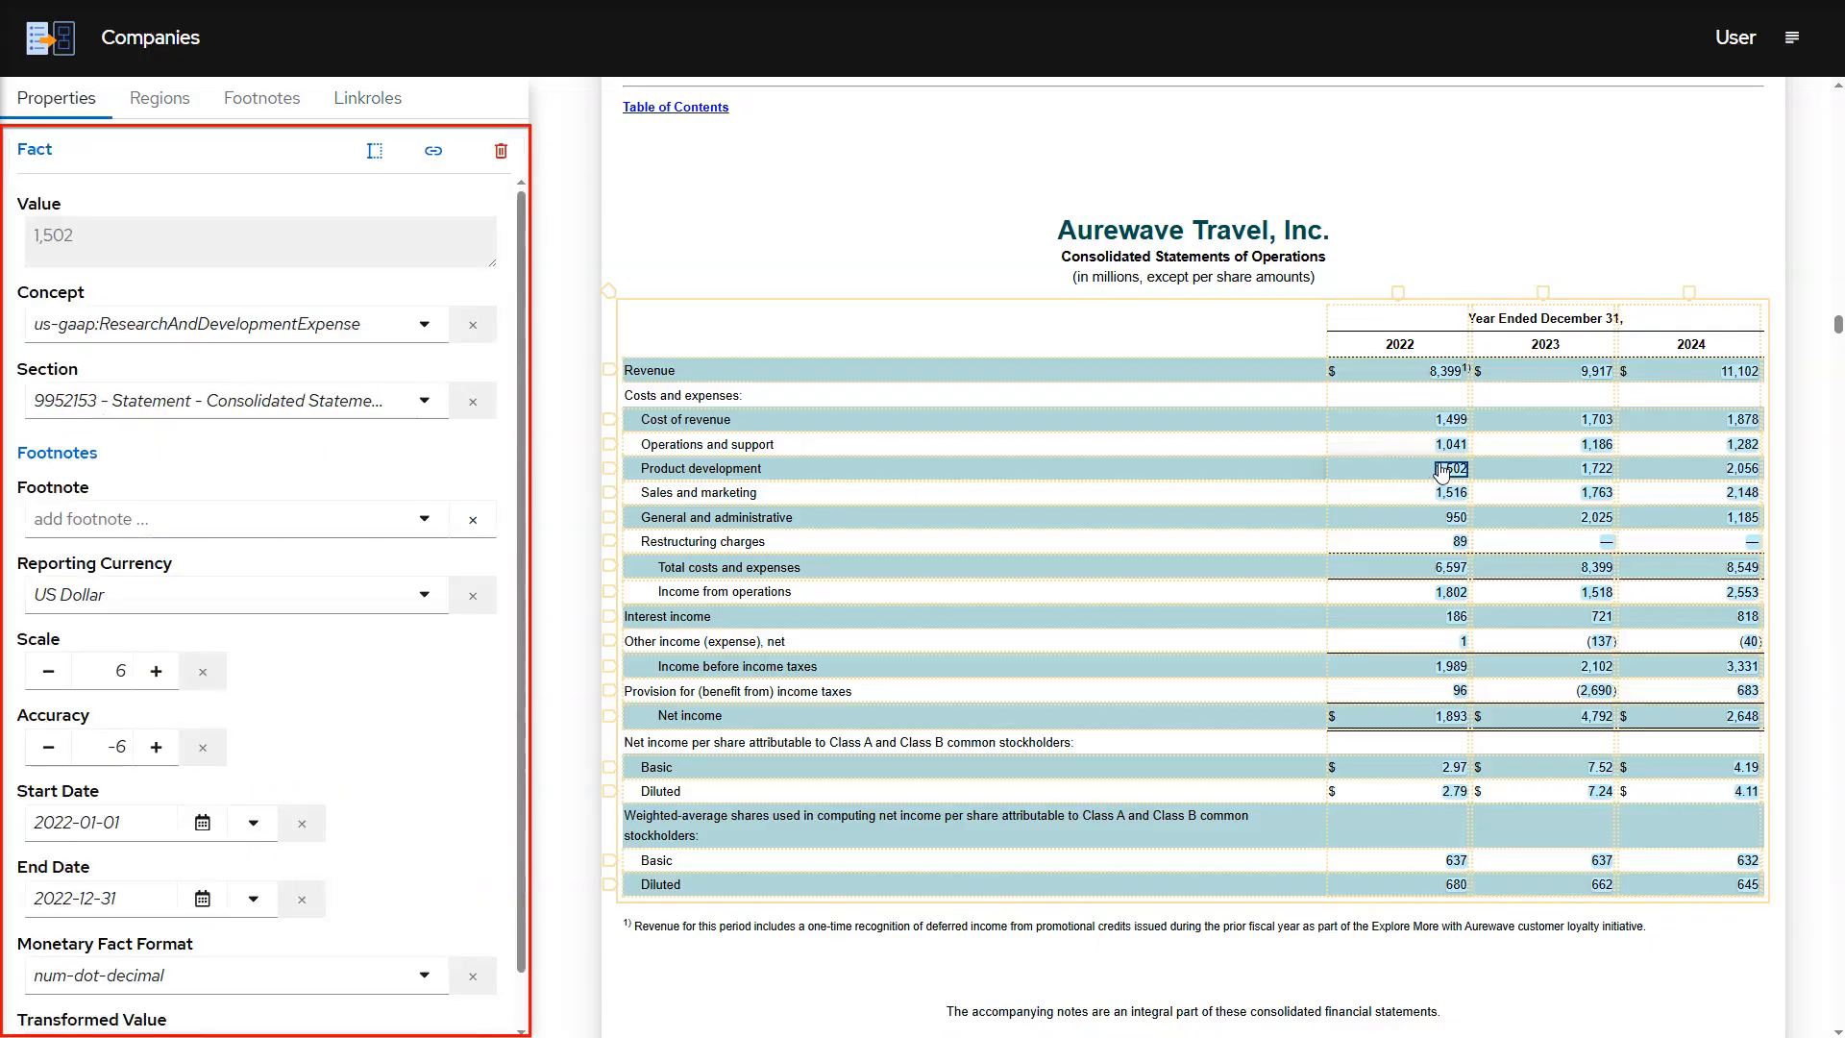
Set the monetary fact format of the 2023 and 2024 restructuring charges dashes to fixed-zero.
left_click(1609, 545)
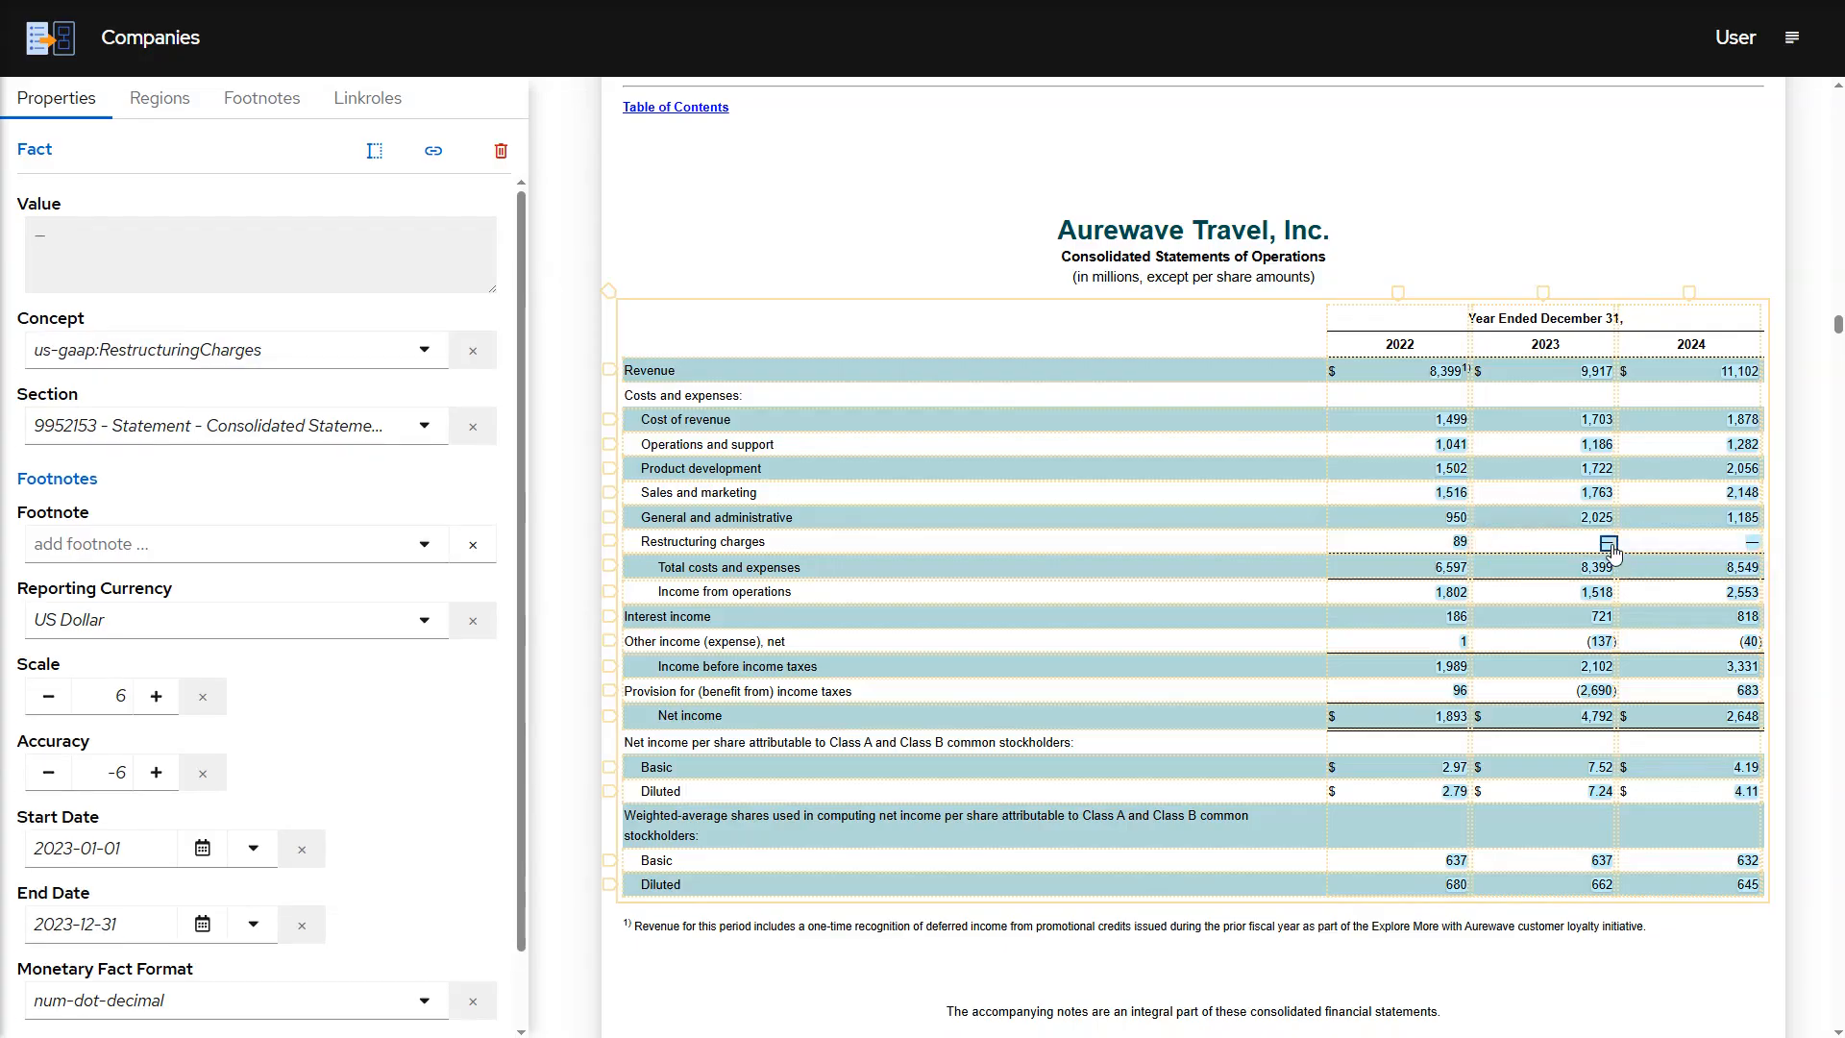
scroll(424, 914, "down", 1)
left_click(424, 916)
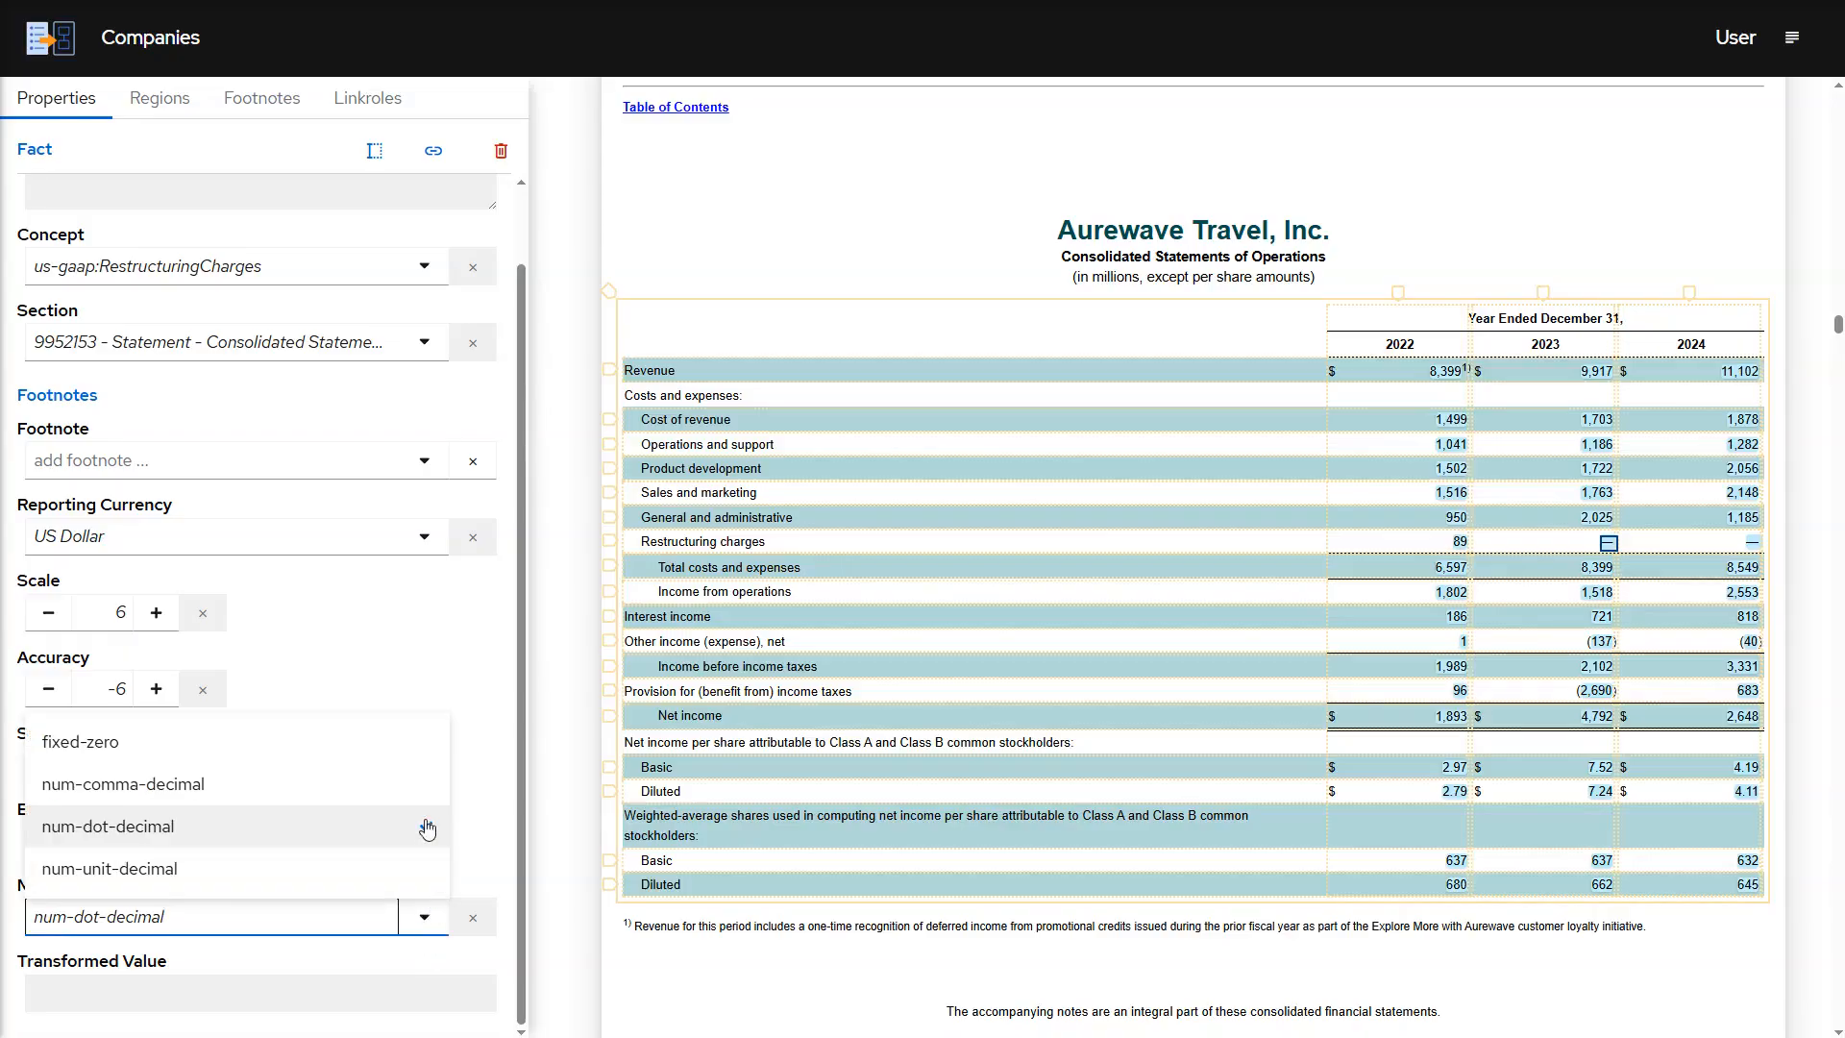
left_click(433, 737)
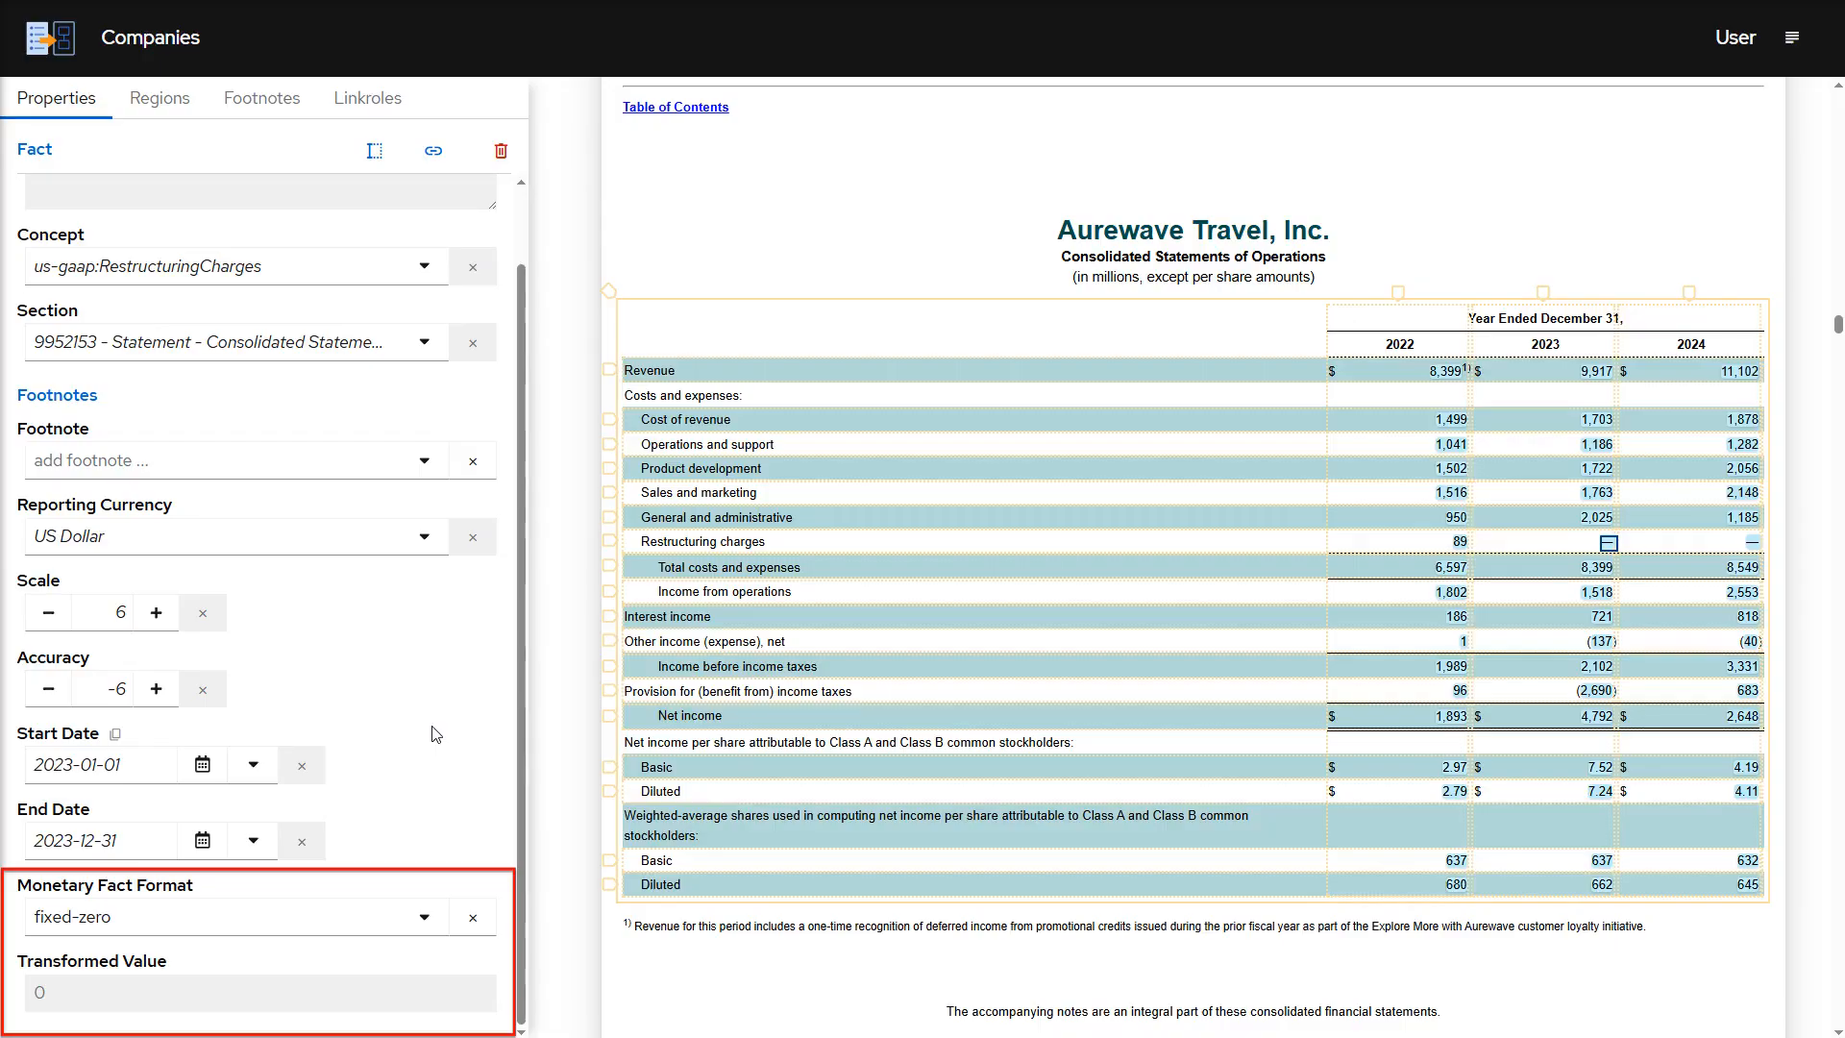
left_click(1754, 545)
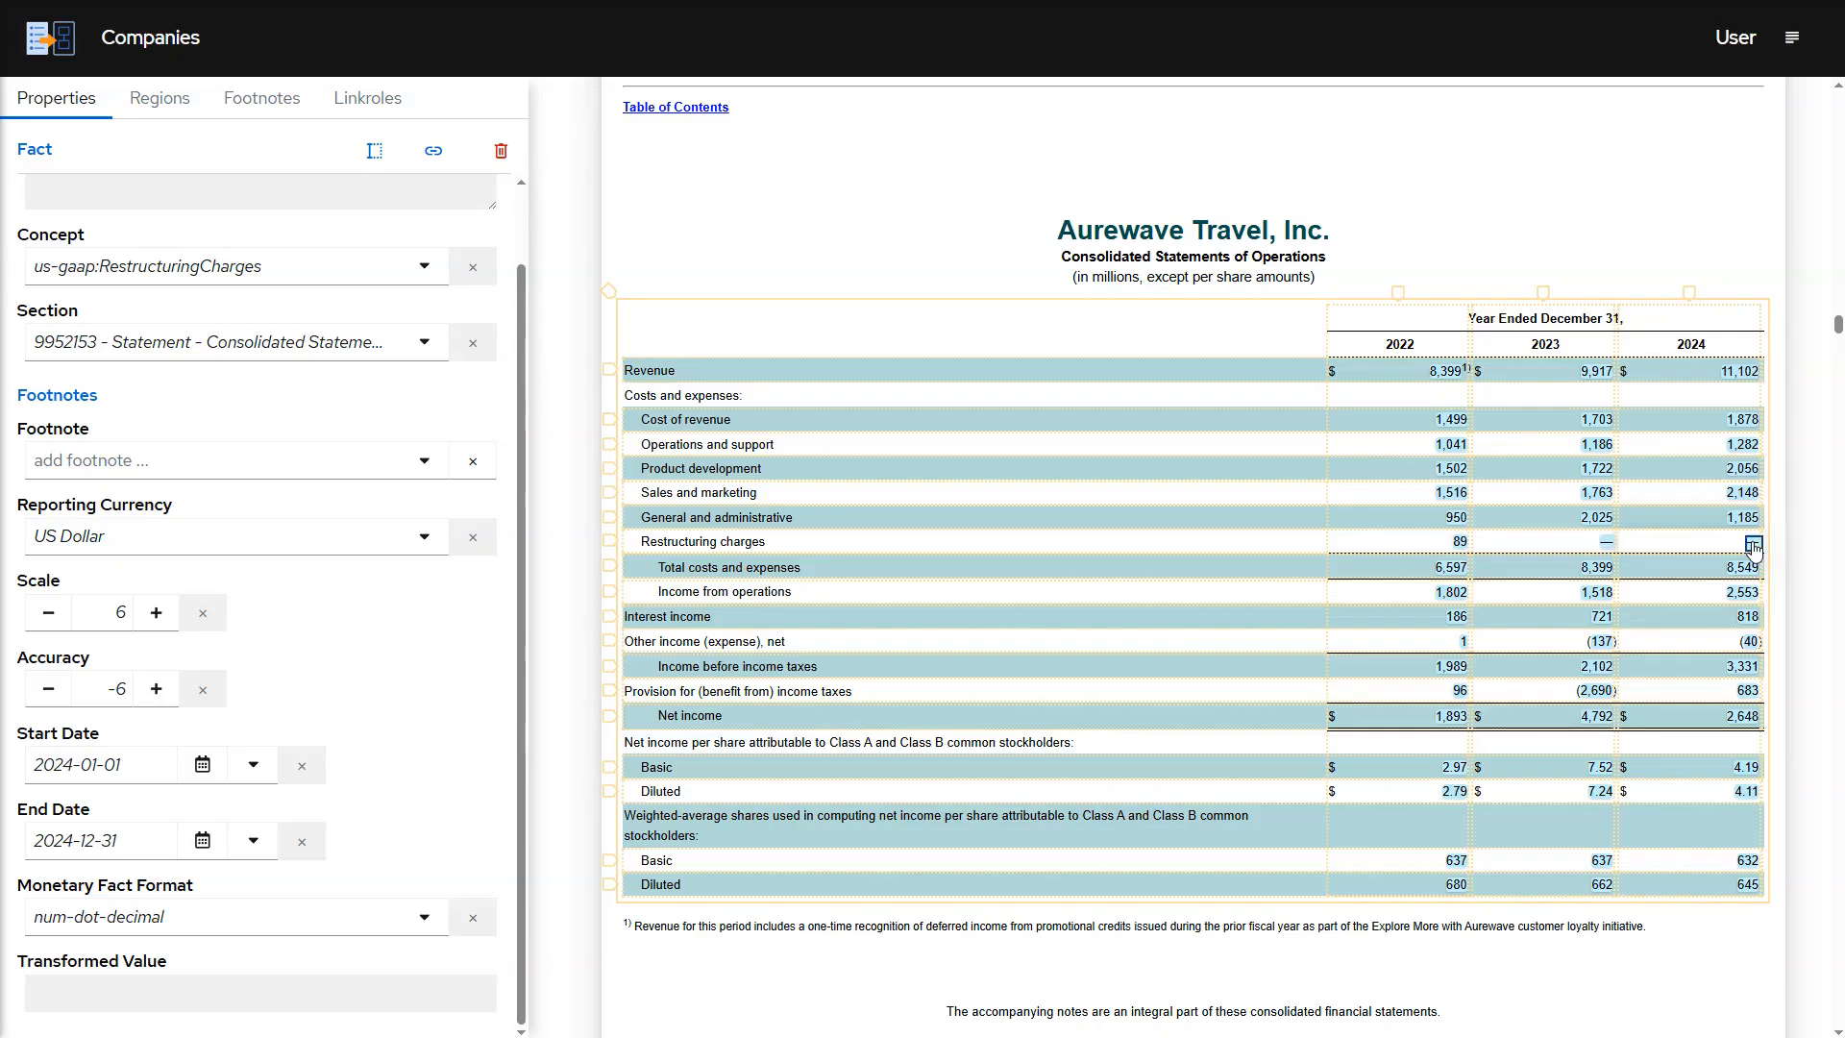
left_click(424, 917)
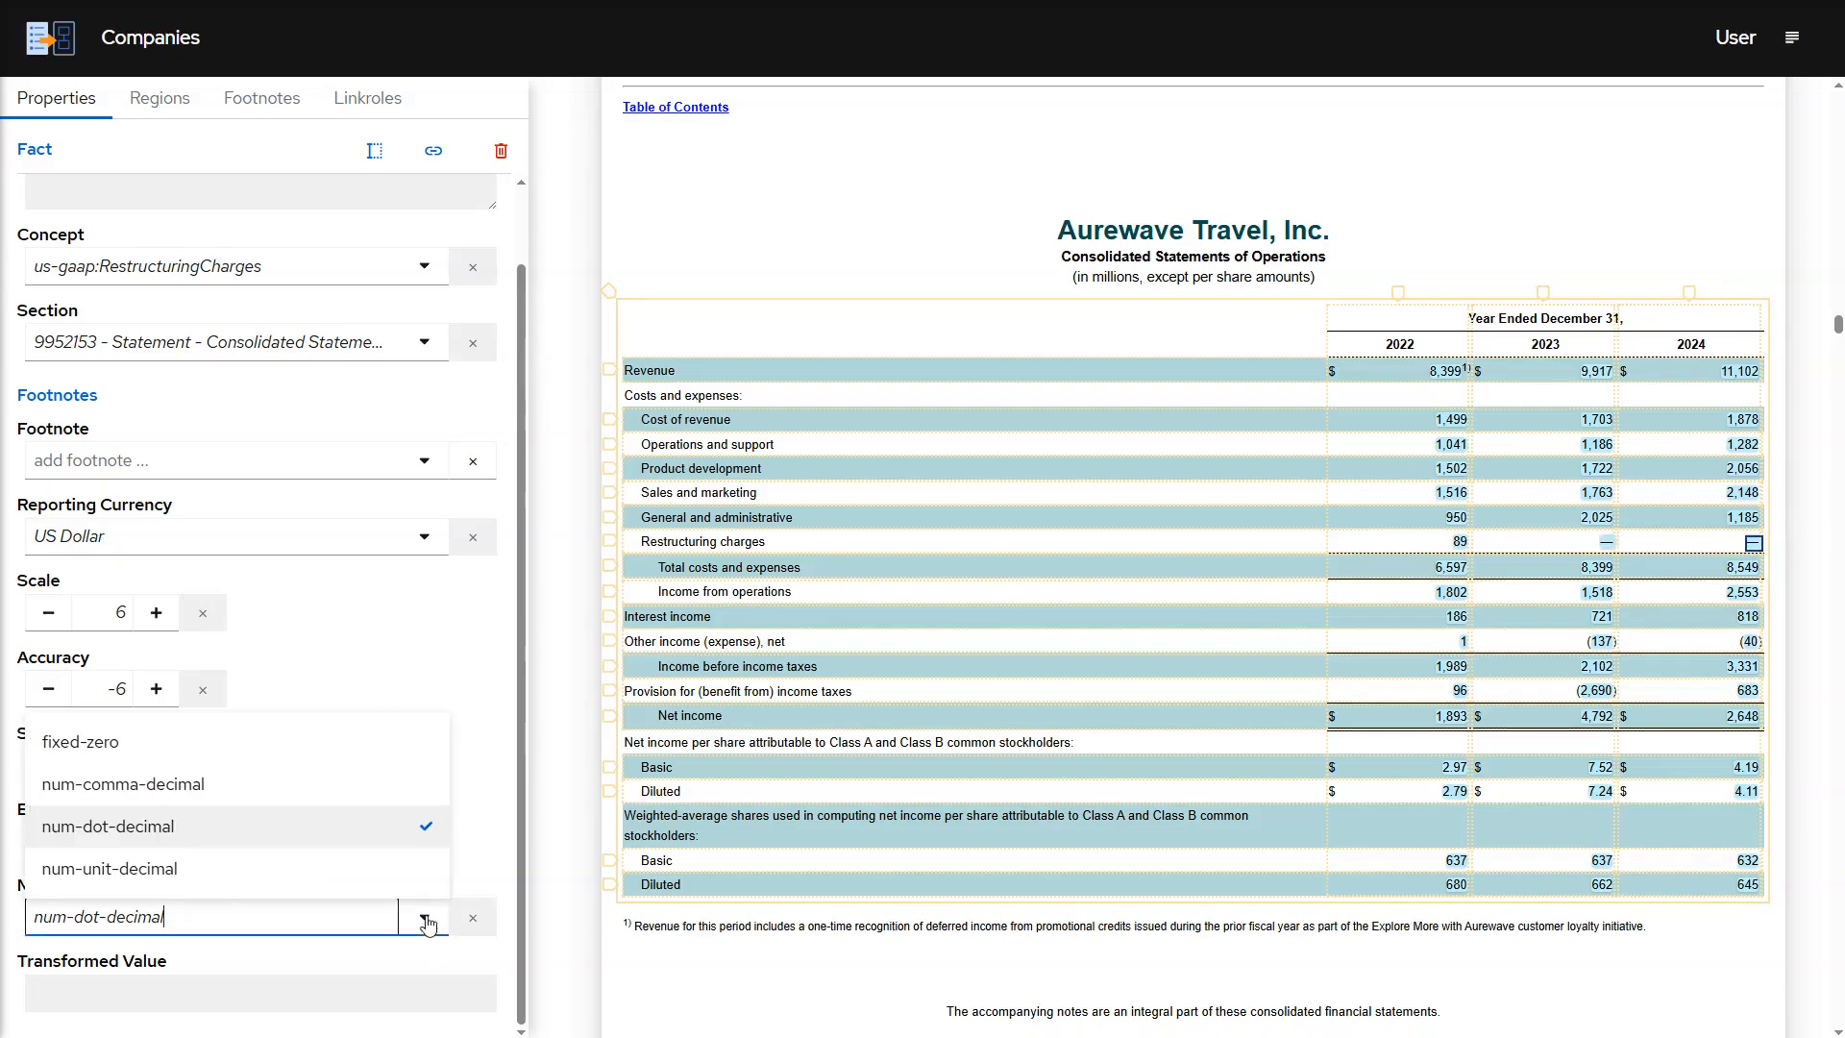
left_click(431, 750)
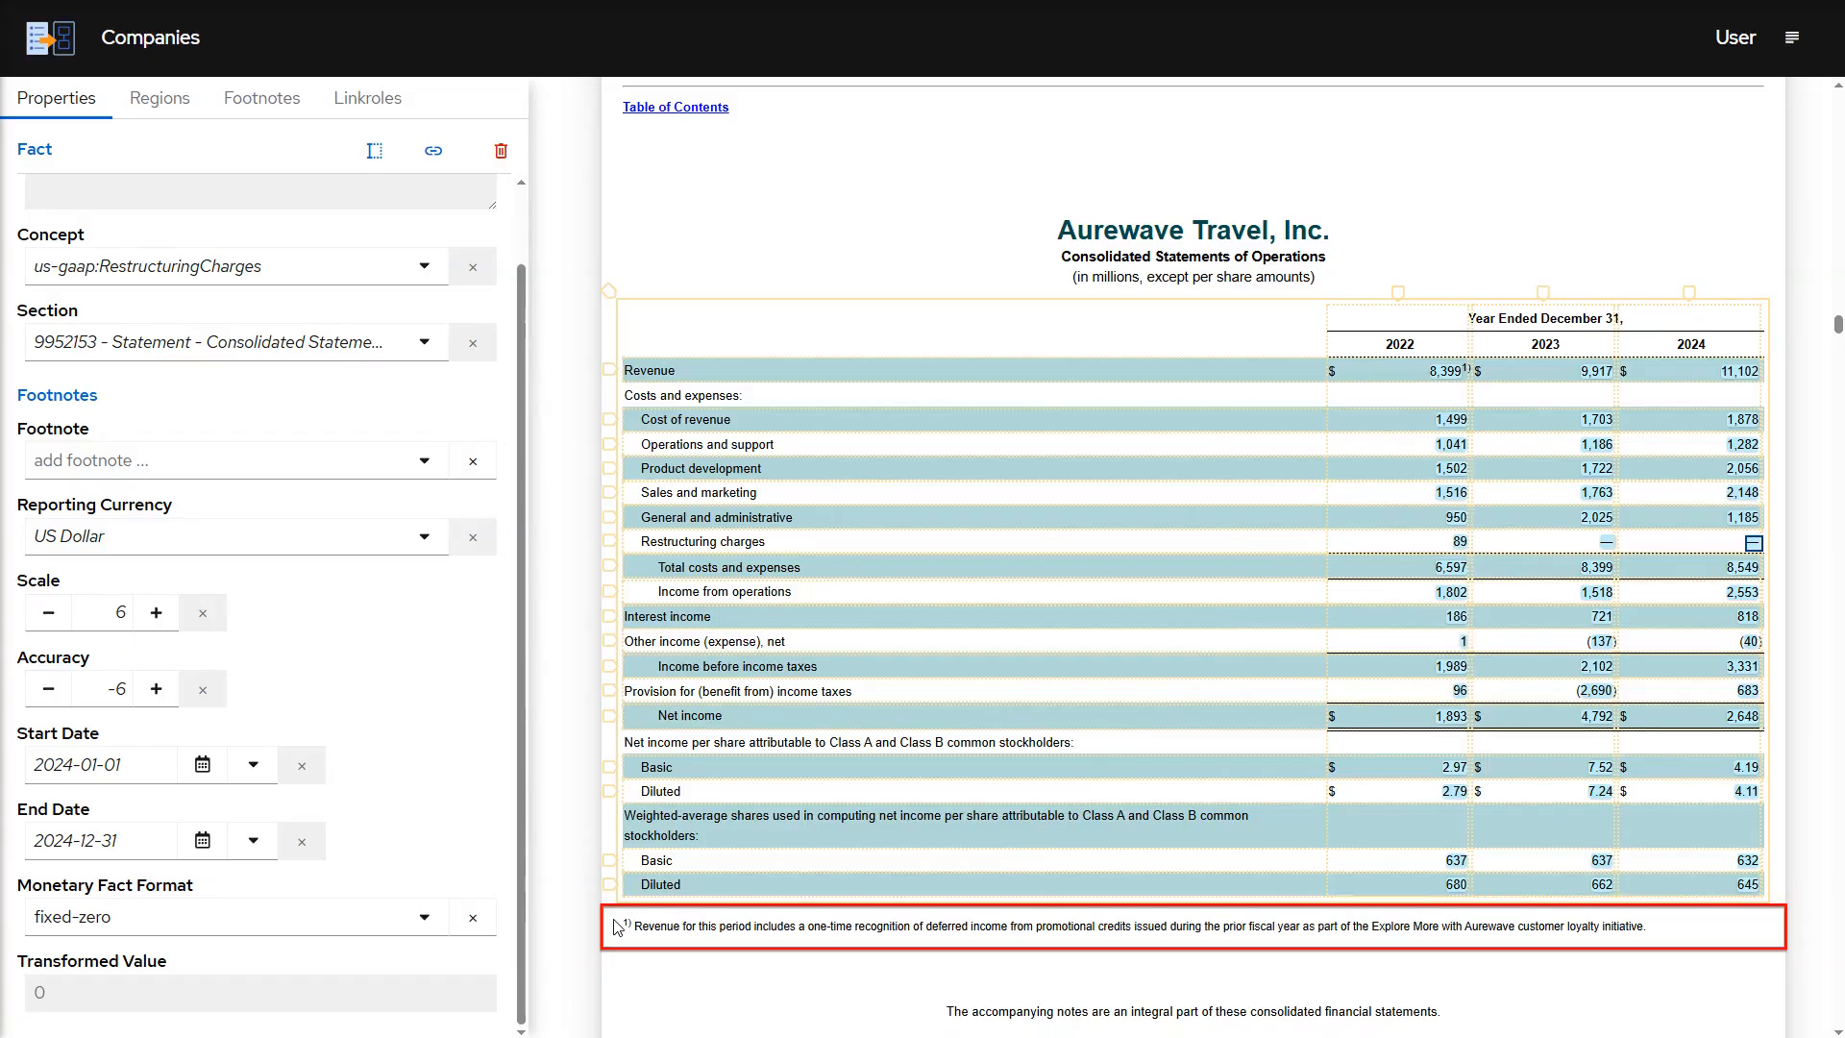
Tag the note about 2022 revenue below the operations table as a footnote titled Revenue2022.
left_click_drag(620, 927, 1653, 937)
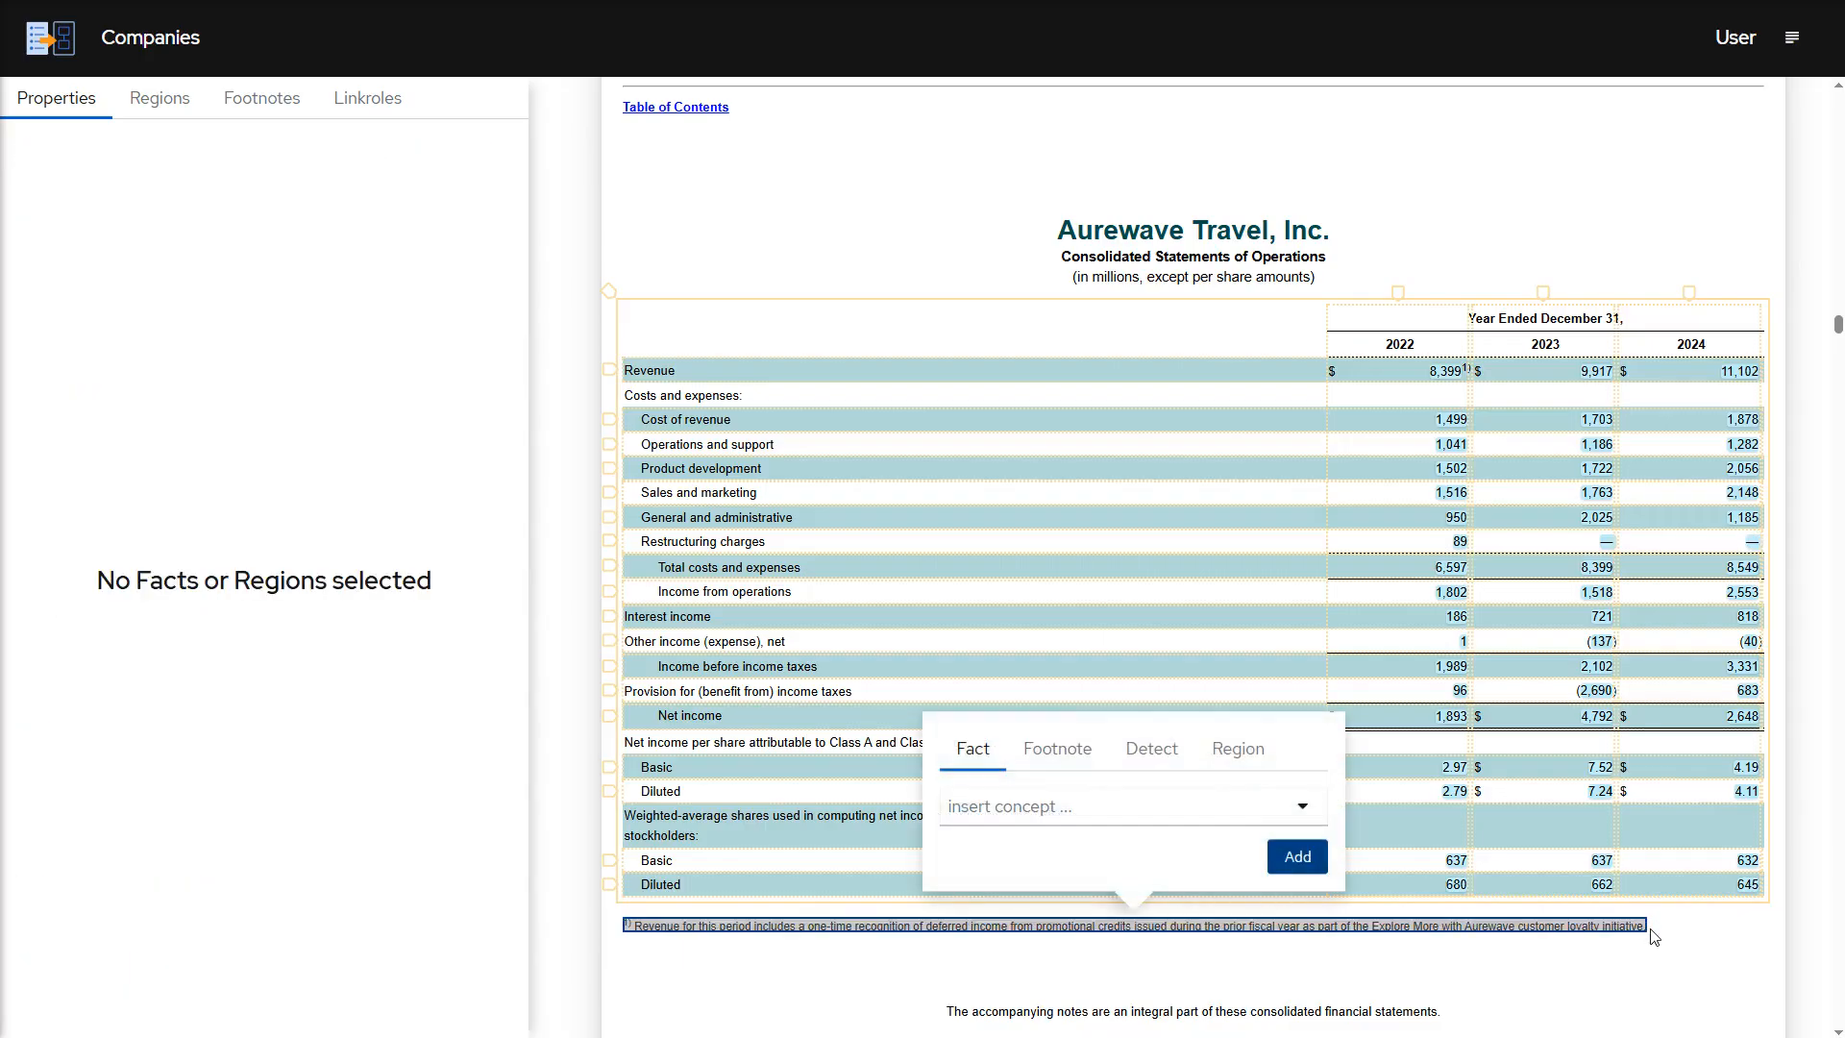
left_click(1057, 759)
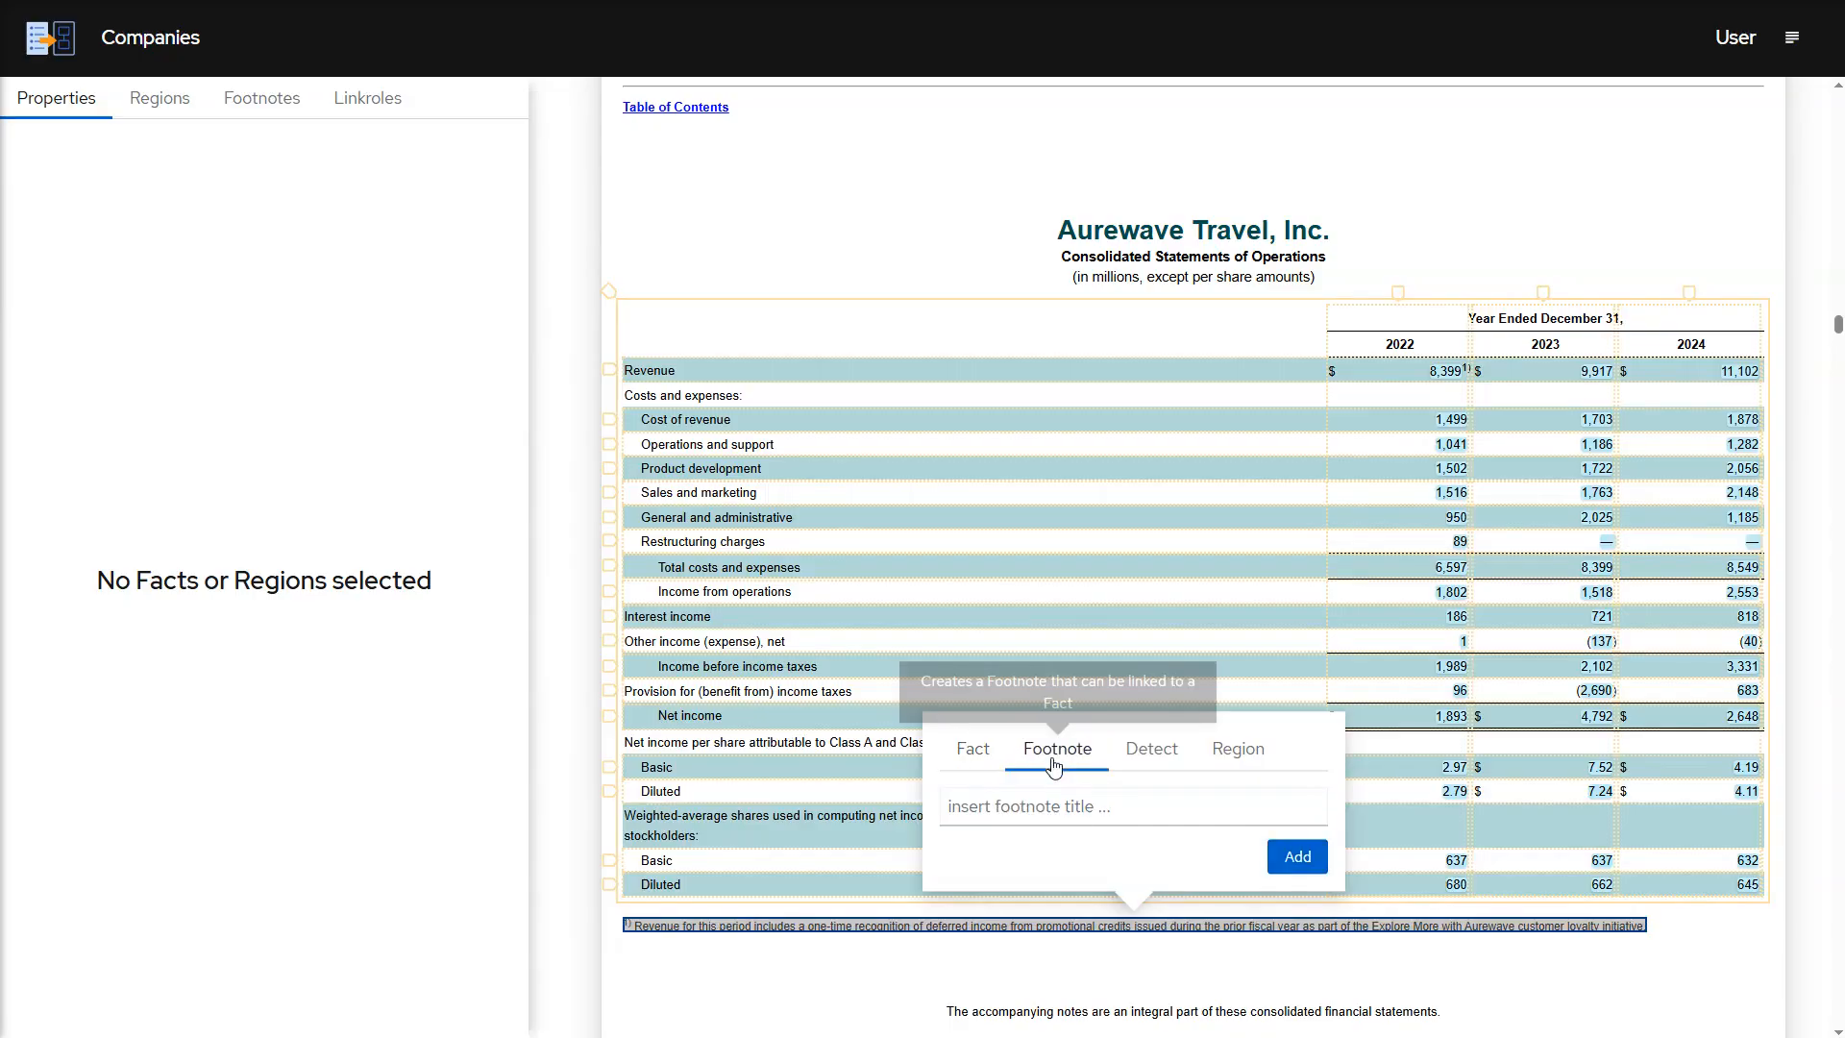
left_click(1236, 808)
type("Revenue2022")
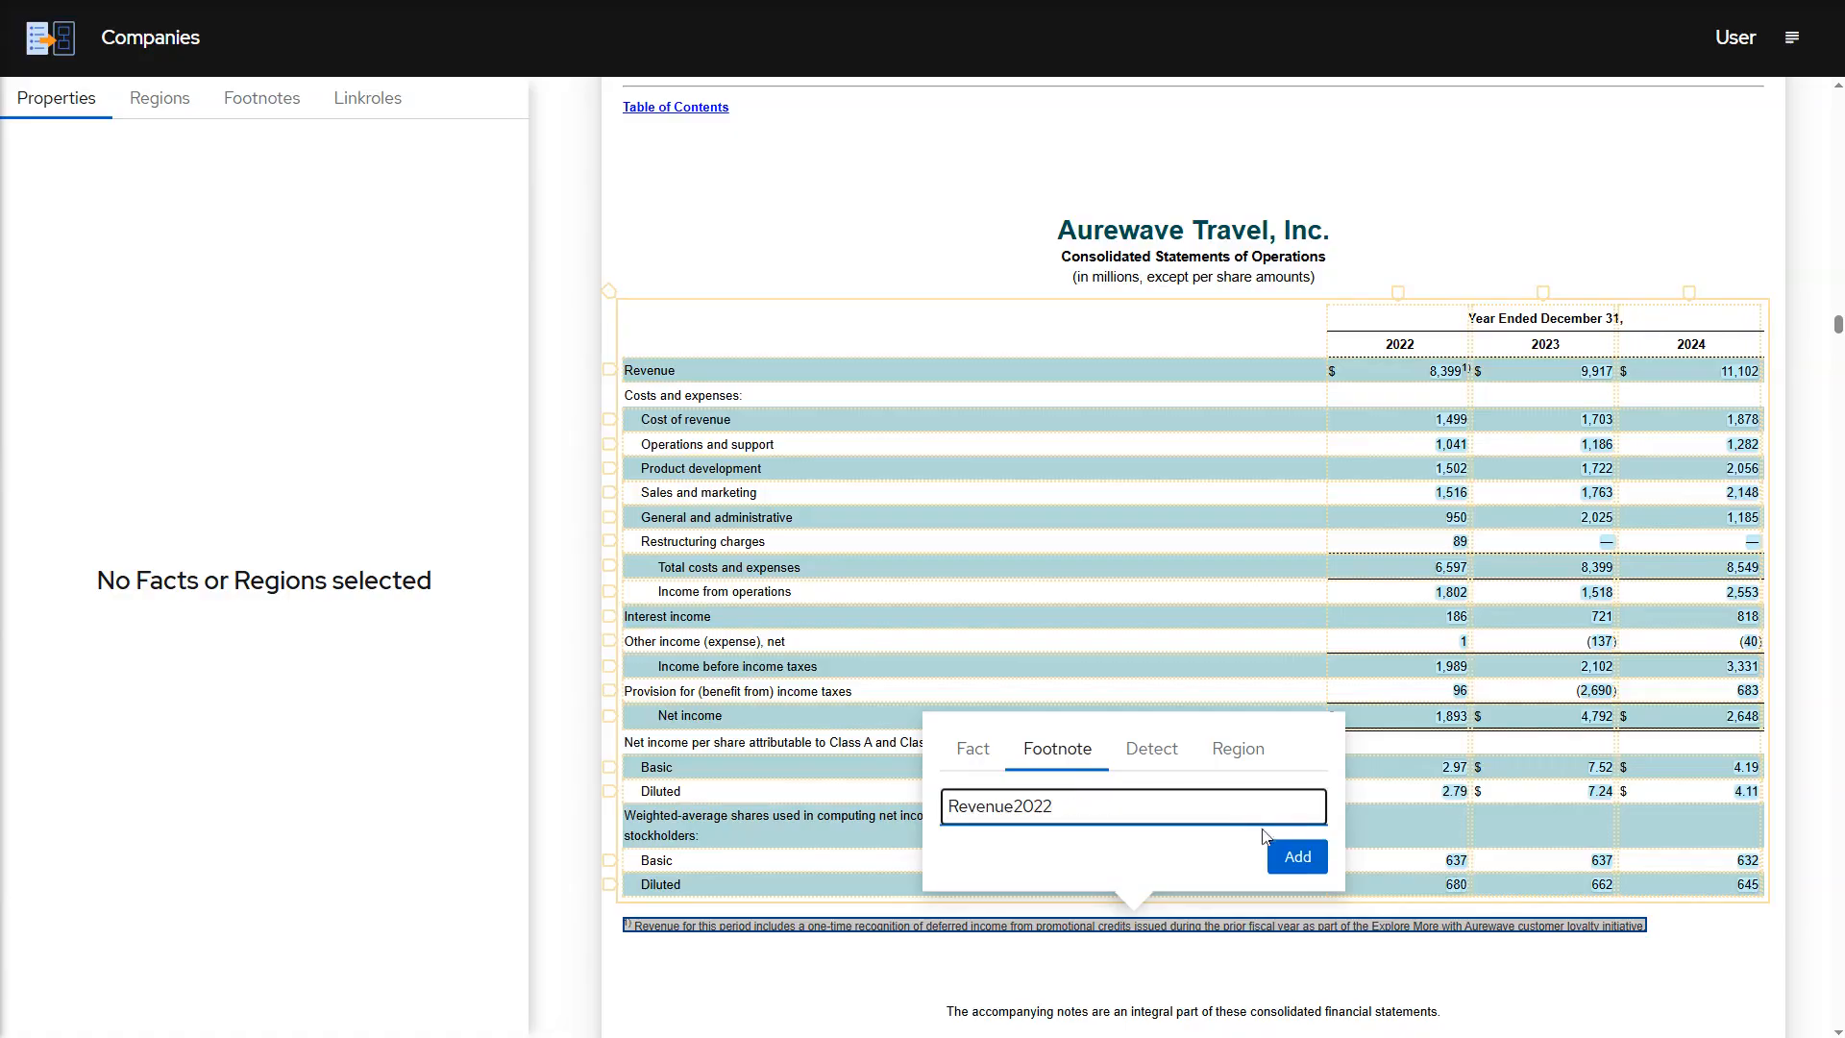
left_click(1276, 854)
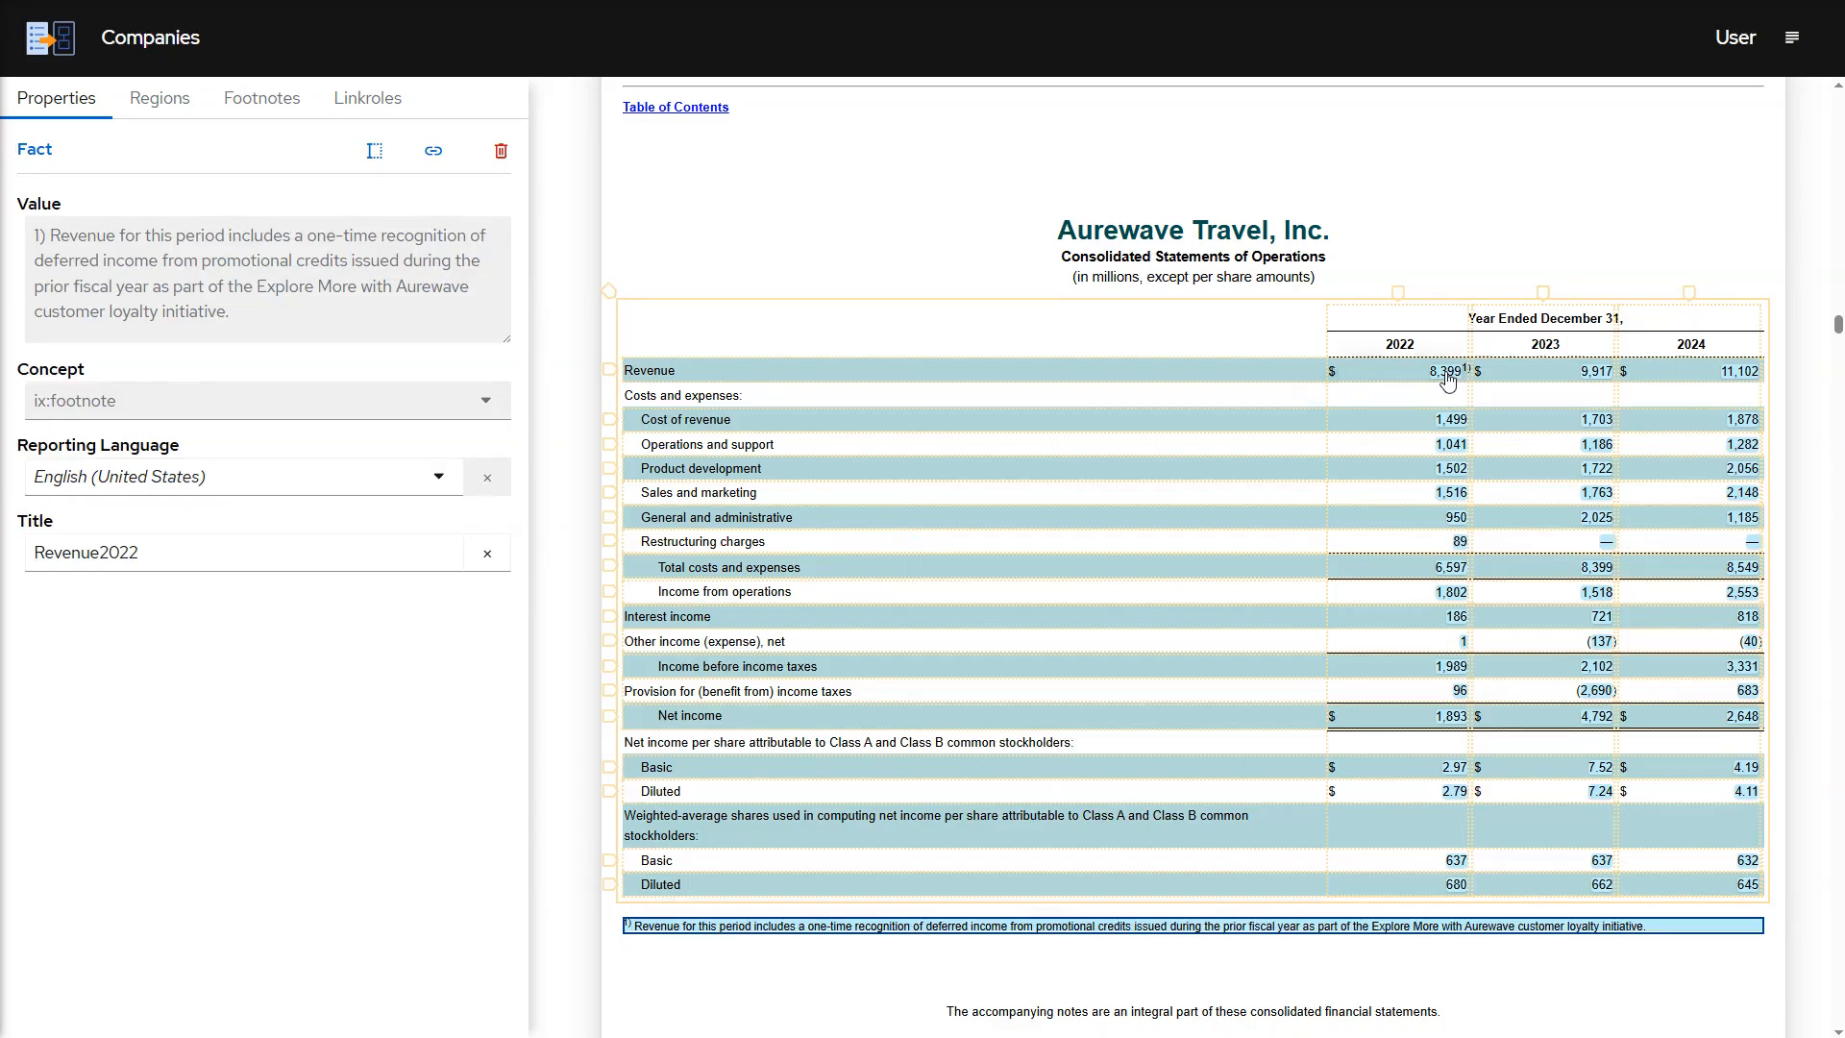
Link the Revenue2022 footnote to the 2022 revenue fact.
left_click(1446, 371)
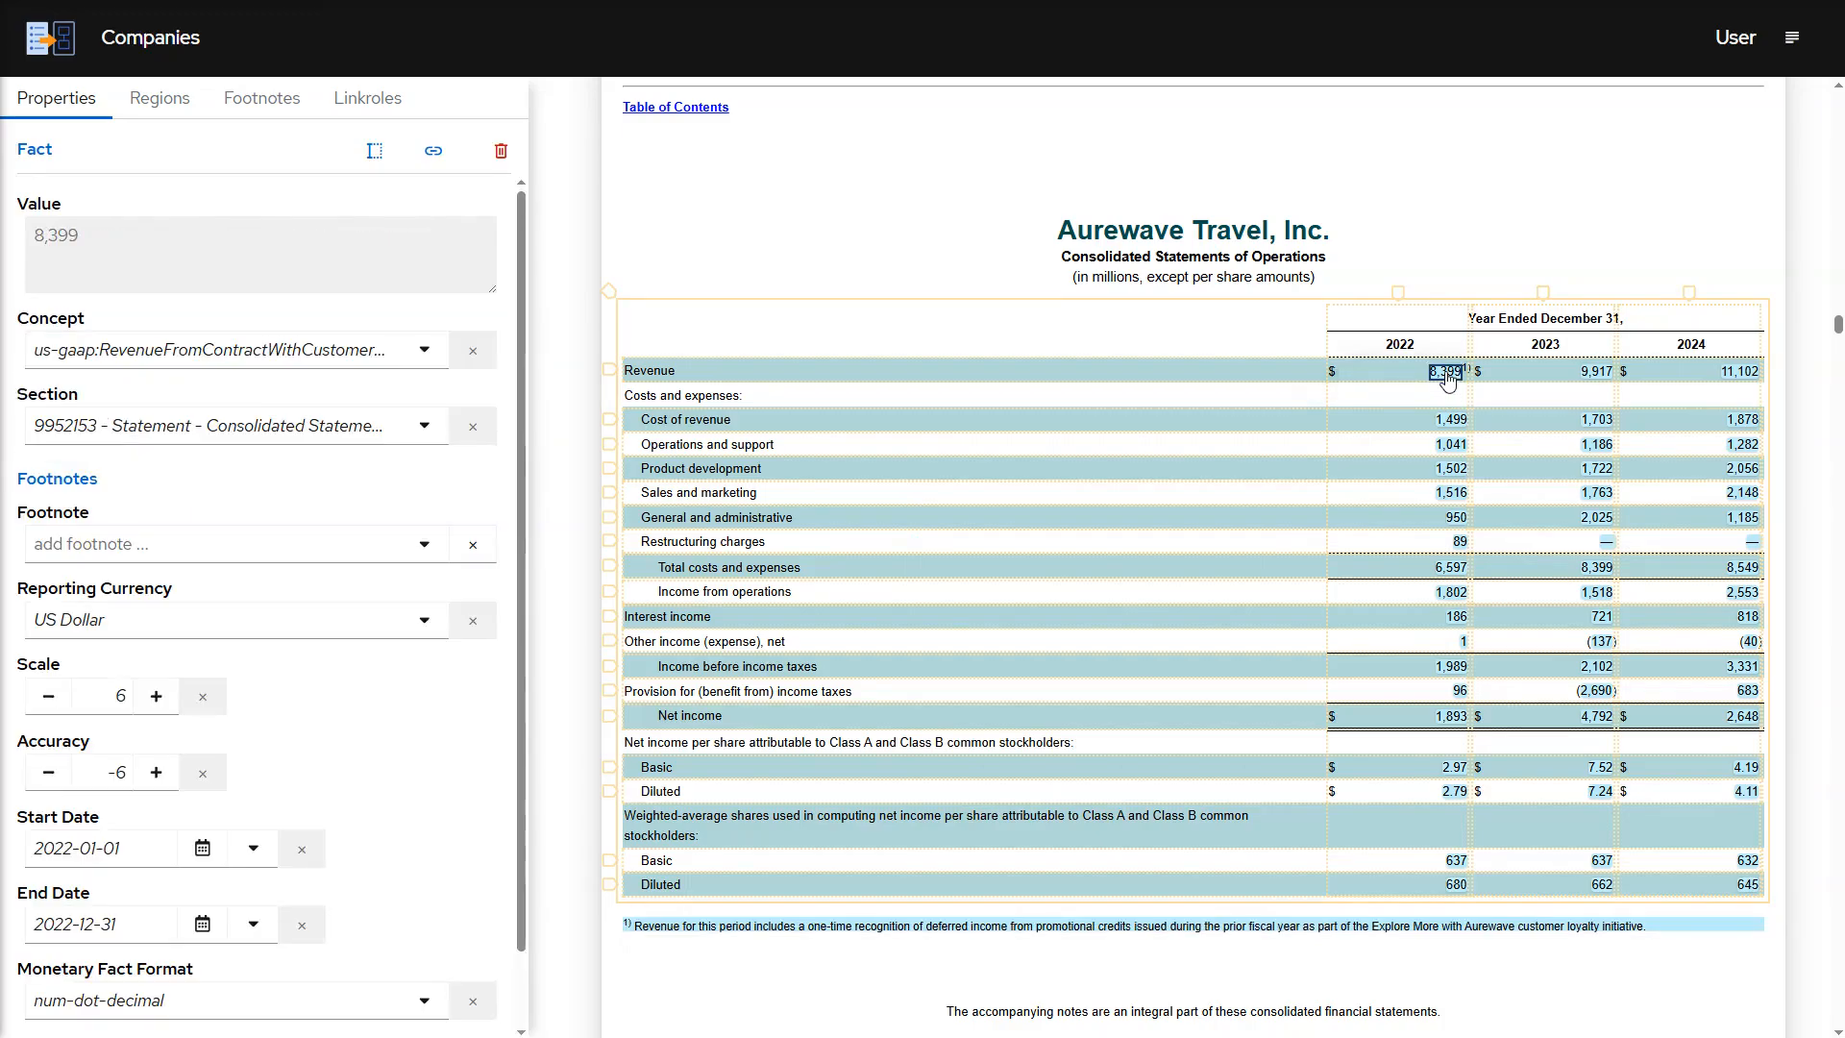
left_click(425, 548)
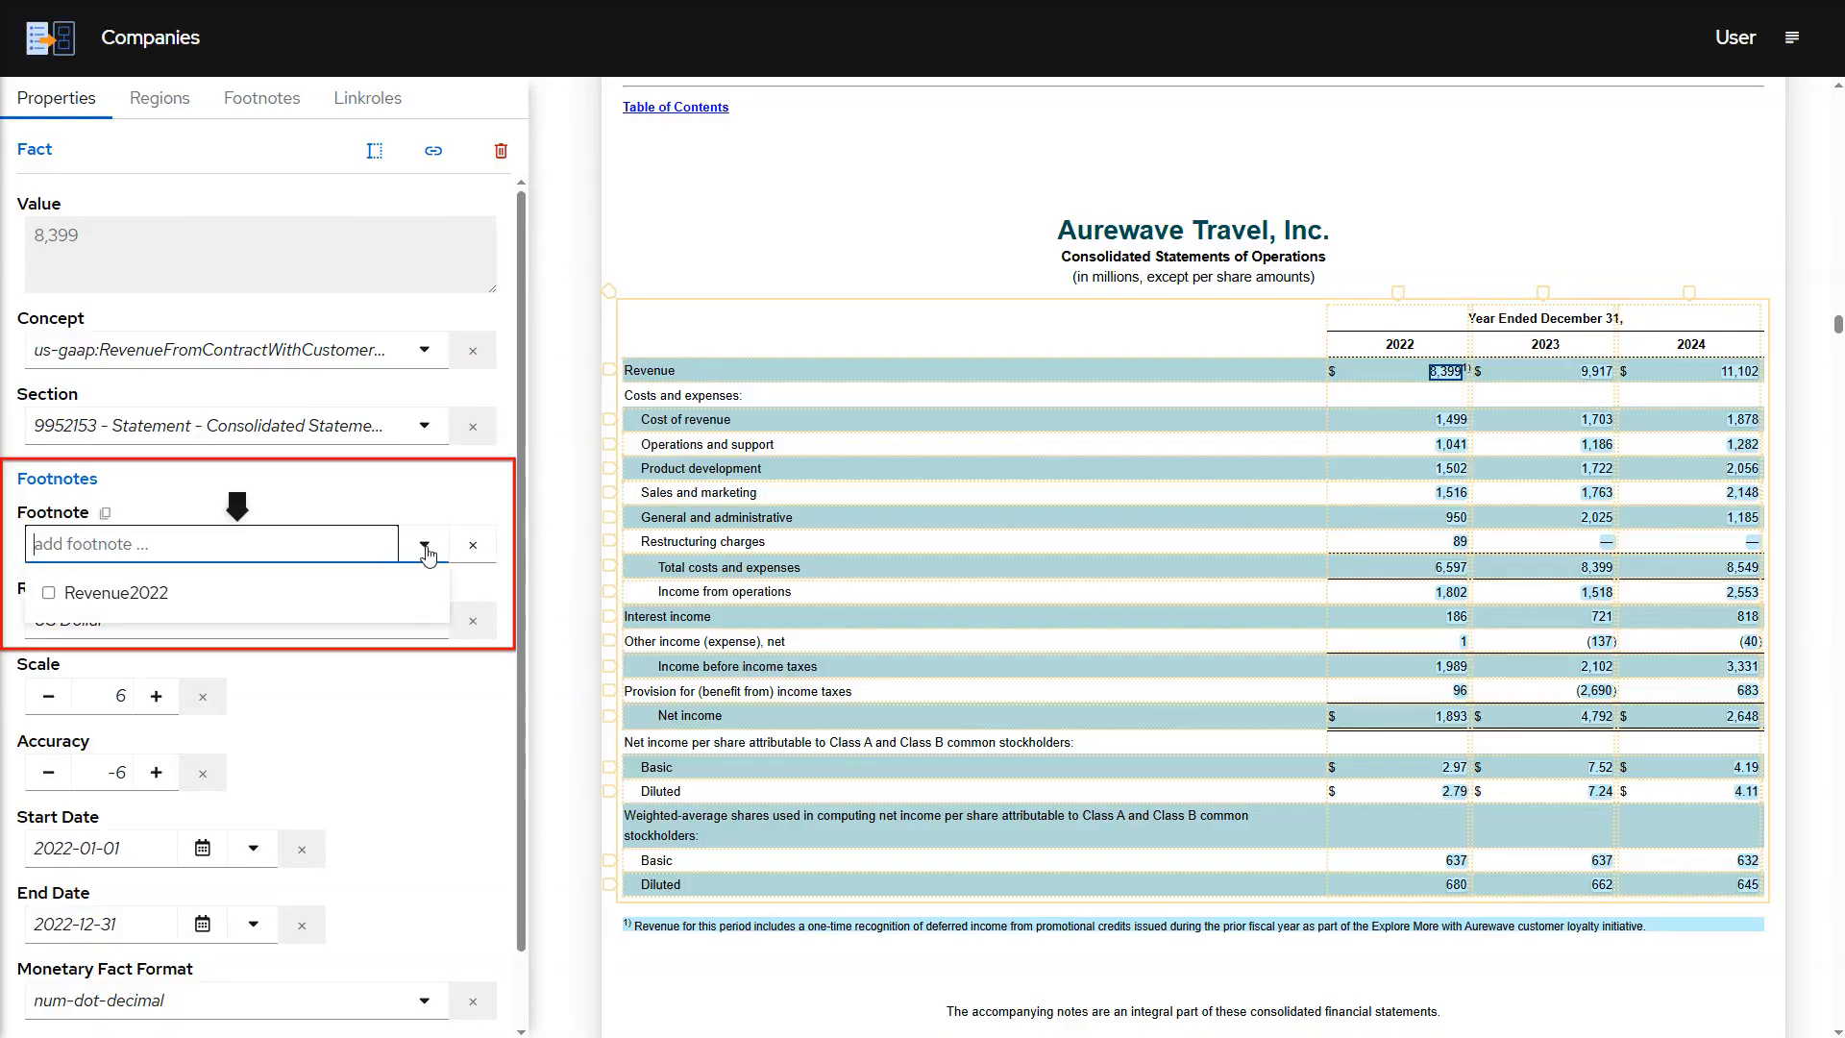
left_click(115, 593)
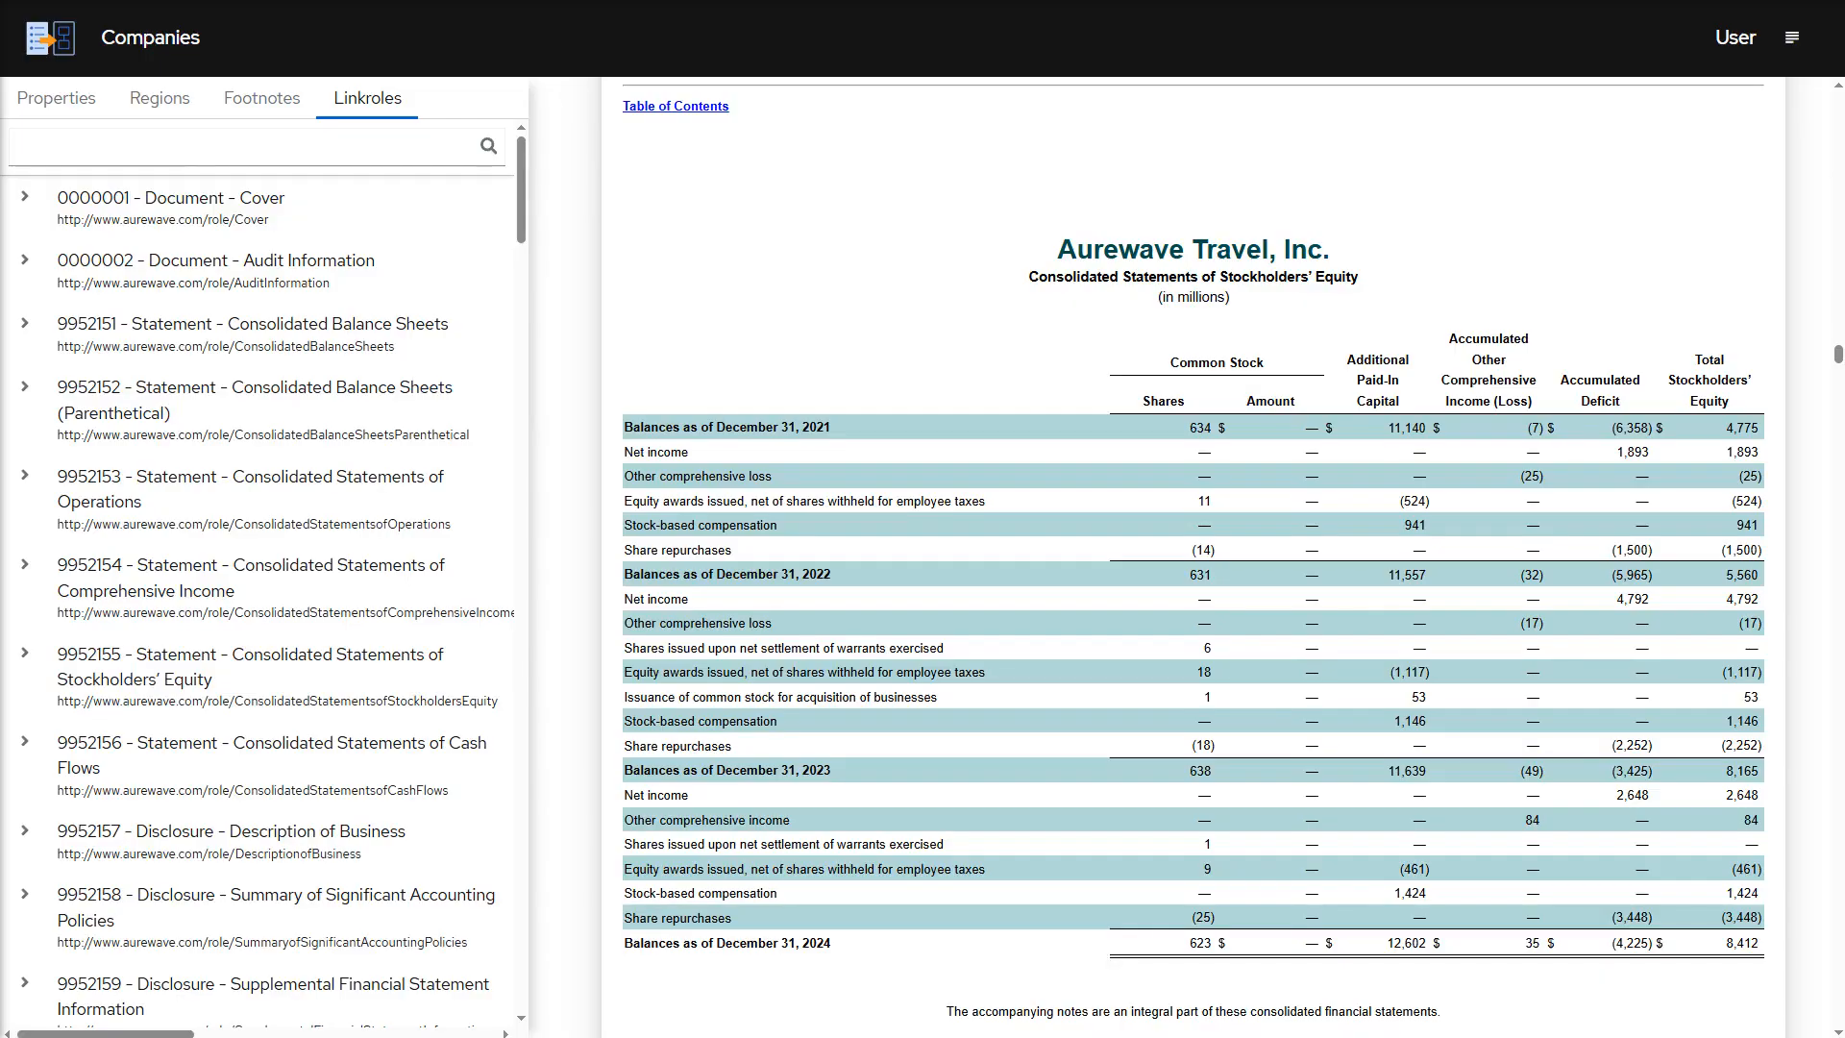
Detect regions in the Consolidated Statements of Stockholders' Equity table using section 9952155 - Statement - Consolidated Statements of Stockholders' Equity.
left_click(1202, 430)
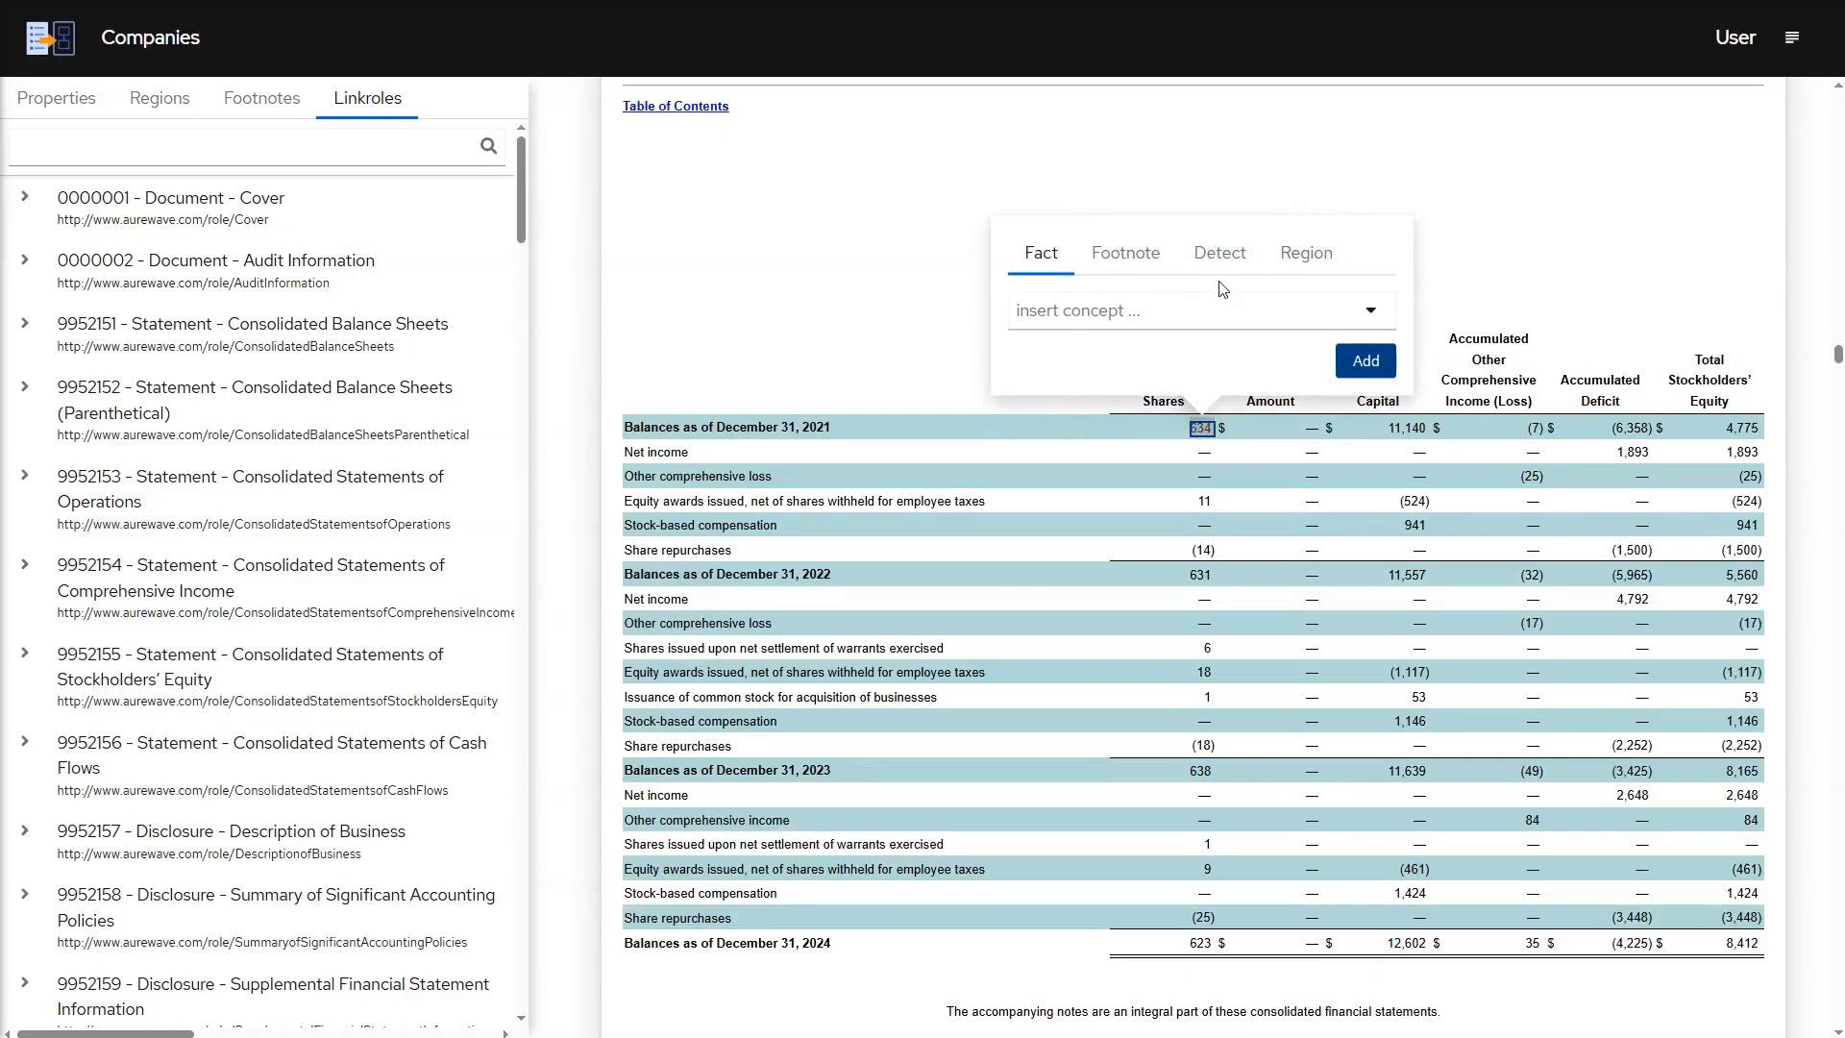
left_click(1219, 254)
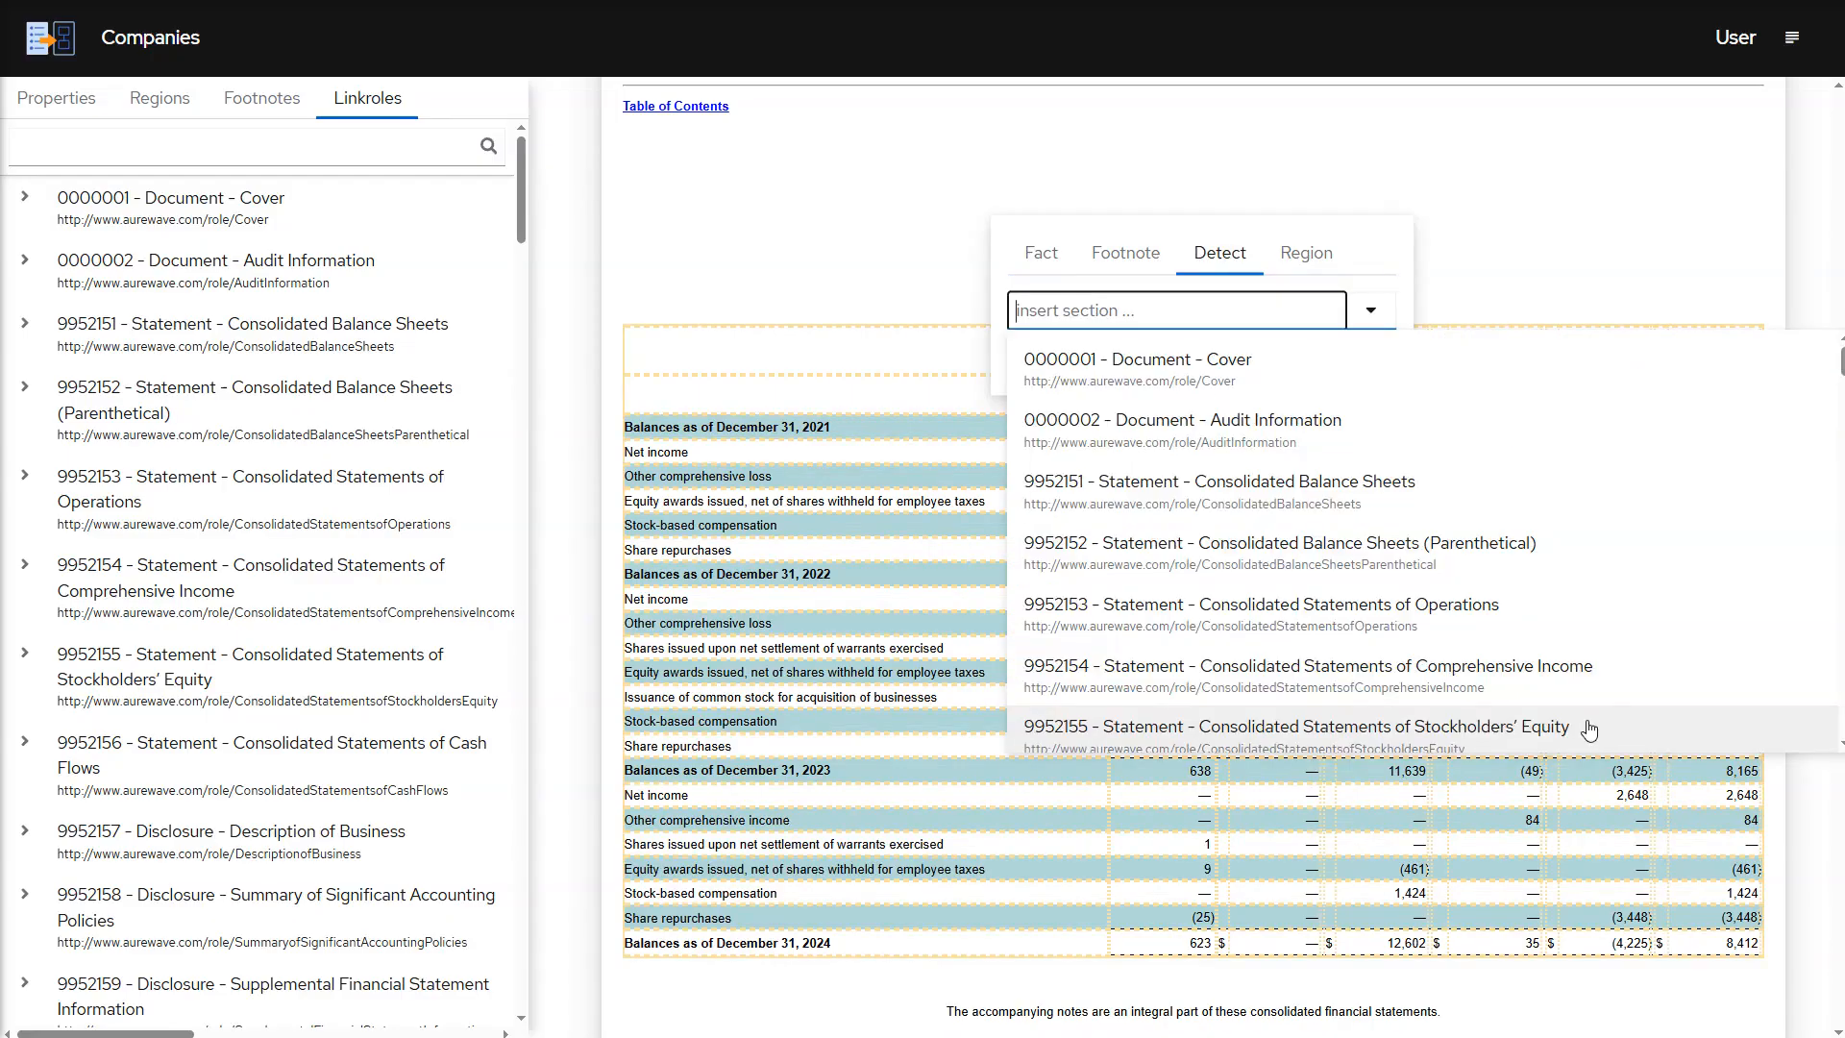
left_click(1588, 731)
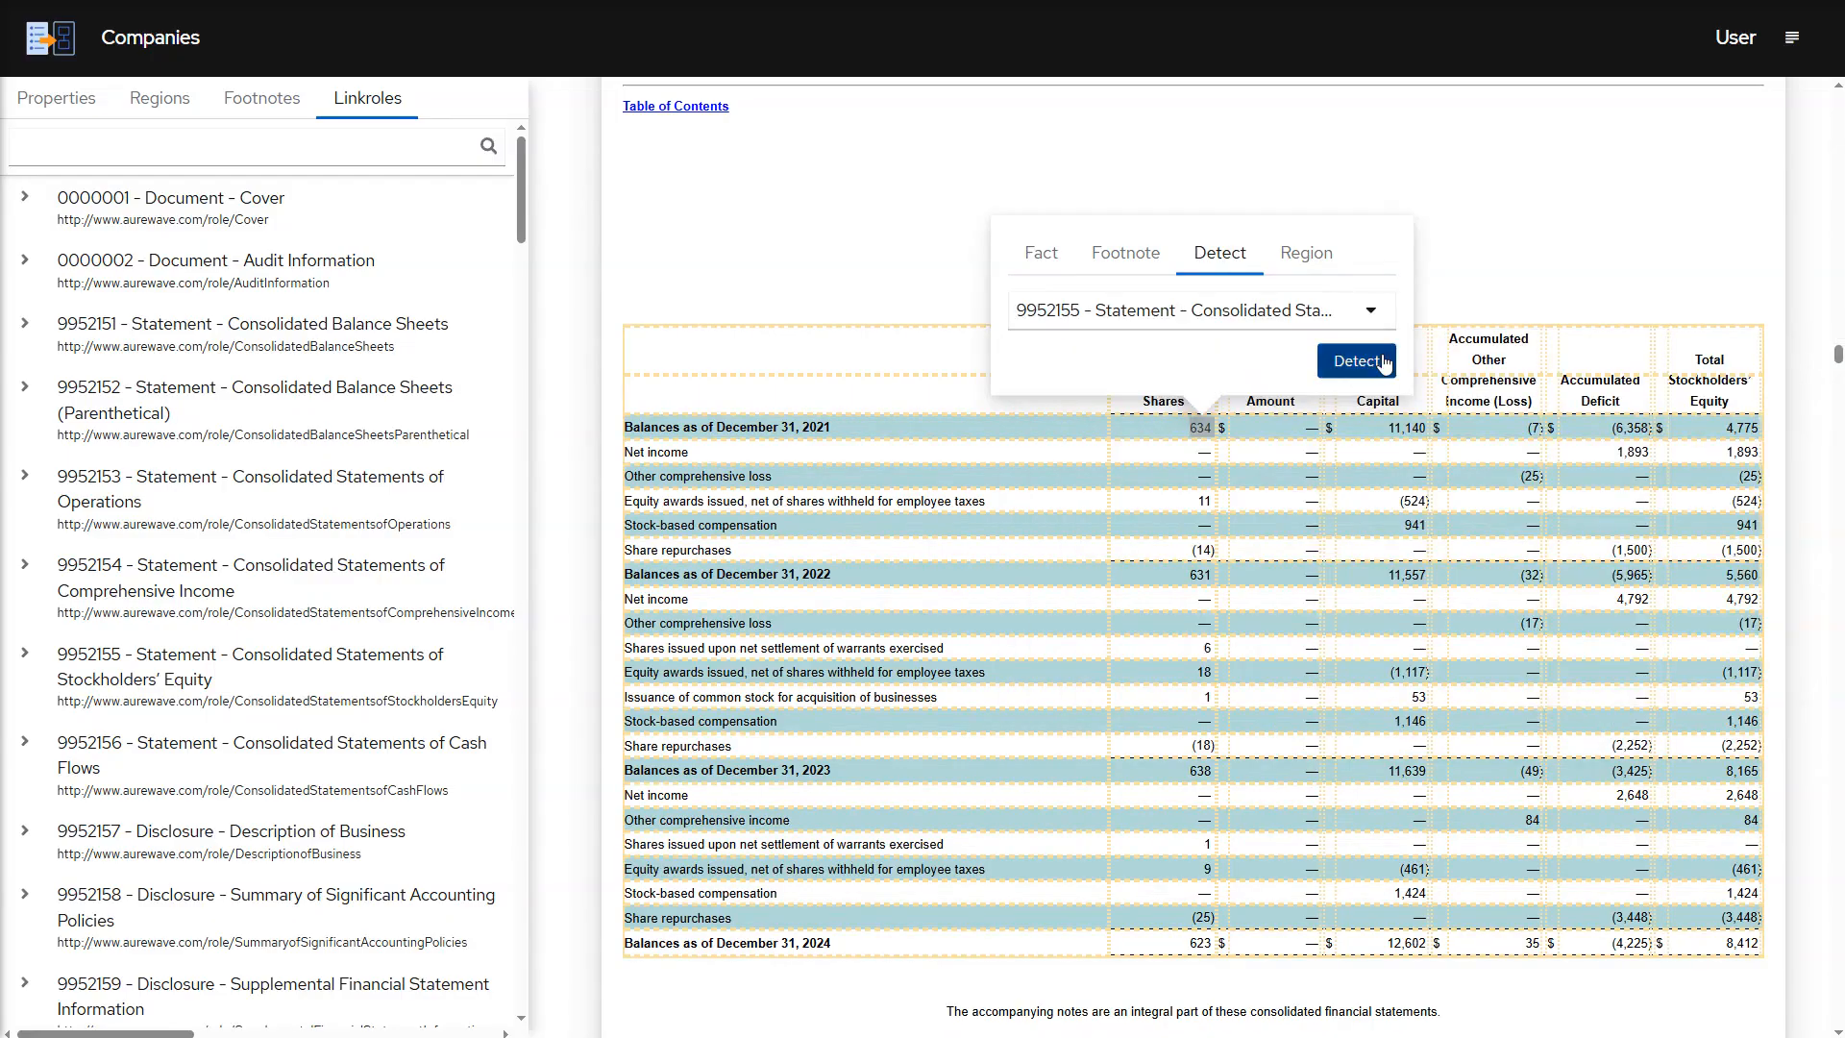
left_click(1356, 361)
left_click(578, 430)
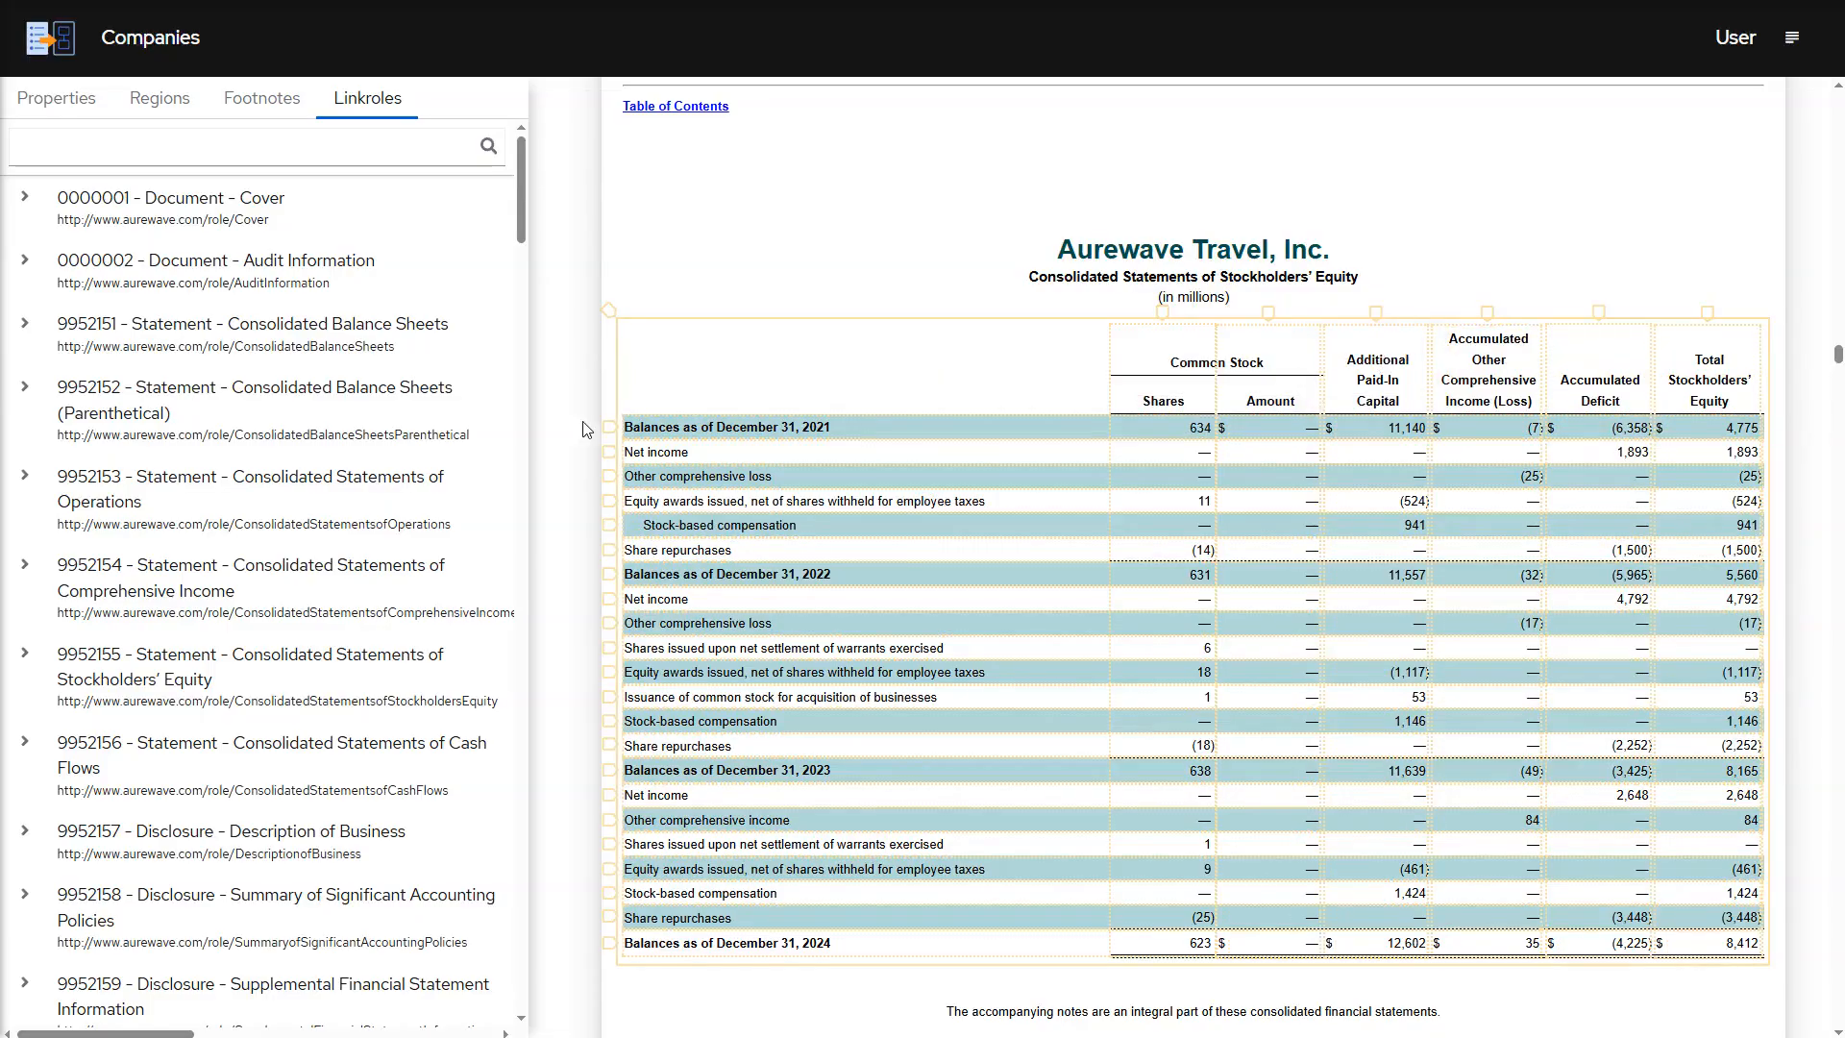
Set the concept of the Balances as of December 31, 2021 row region to us-gaap:StockholdersEquity.
left_click(610, 427)
left_click(610, 452)
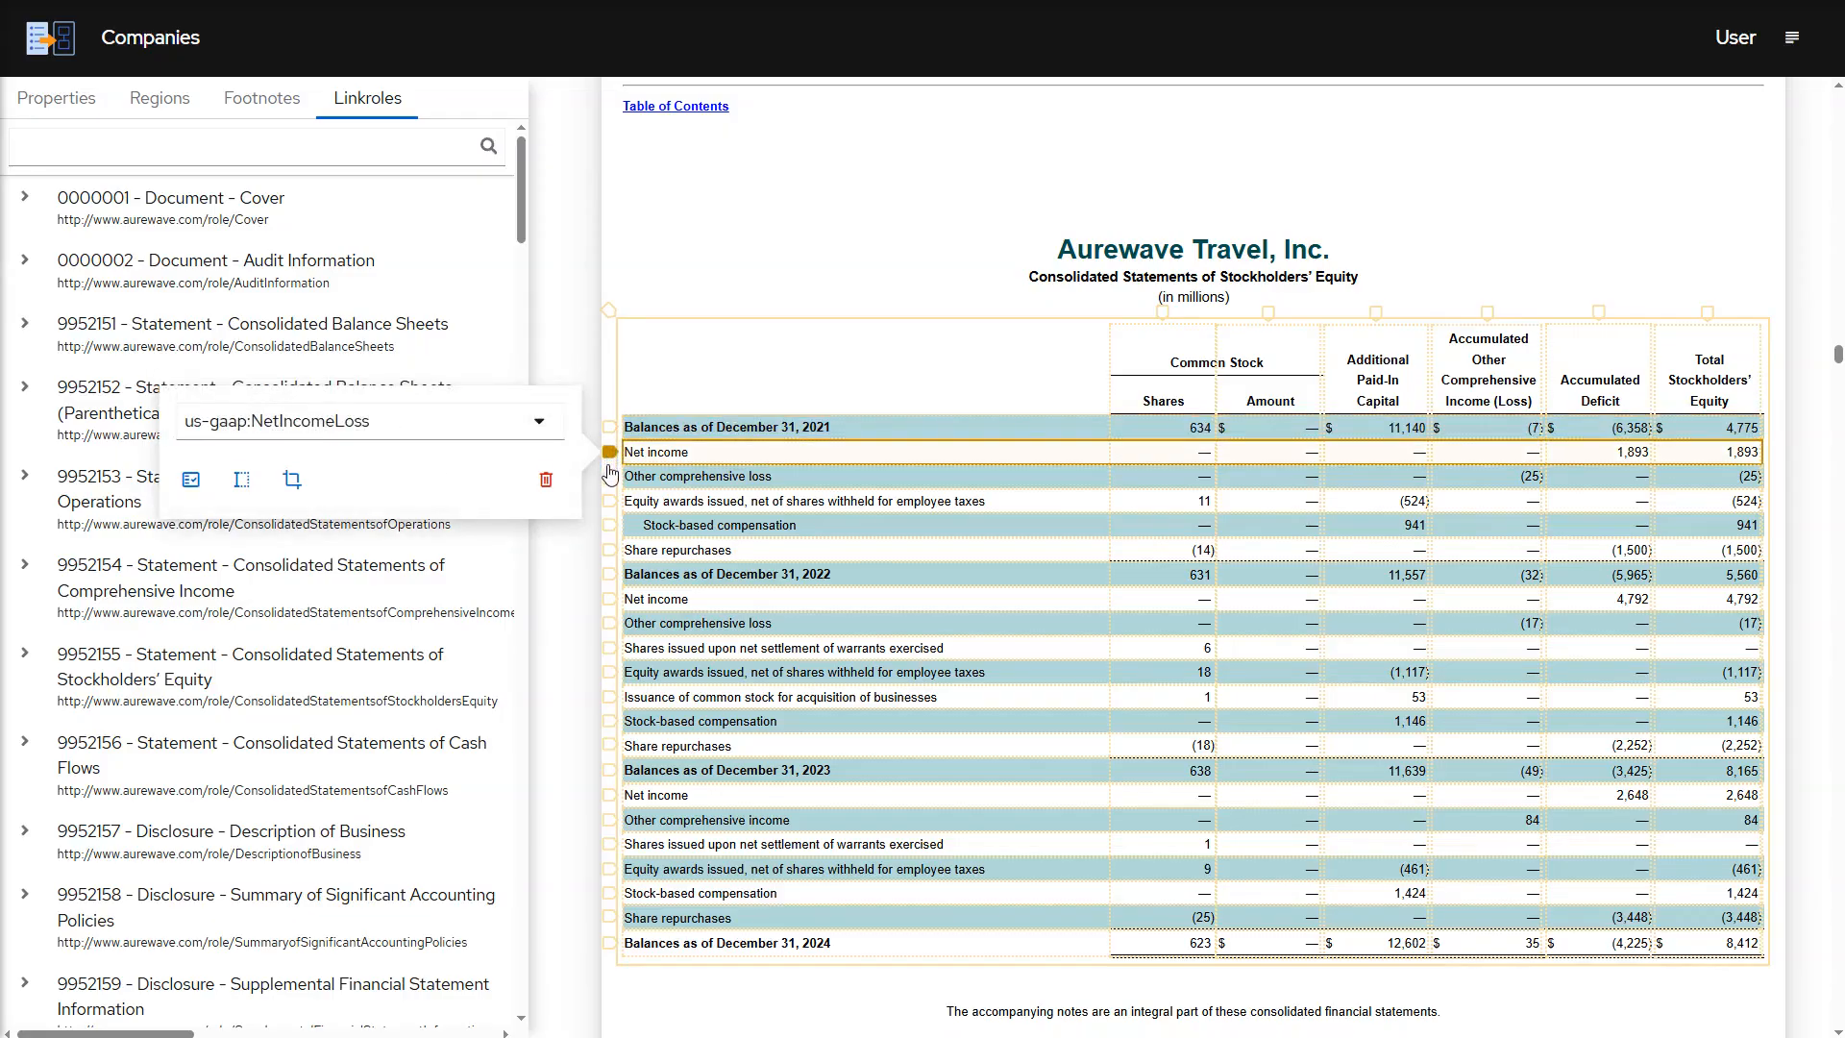
left_click(610, 476)
left_click(609, 426)
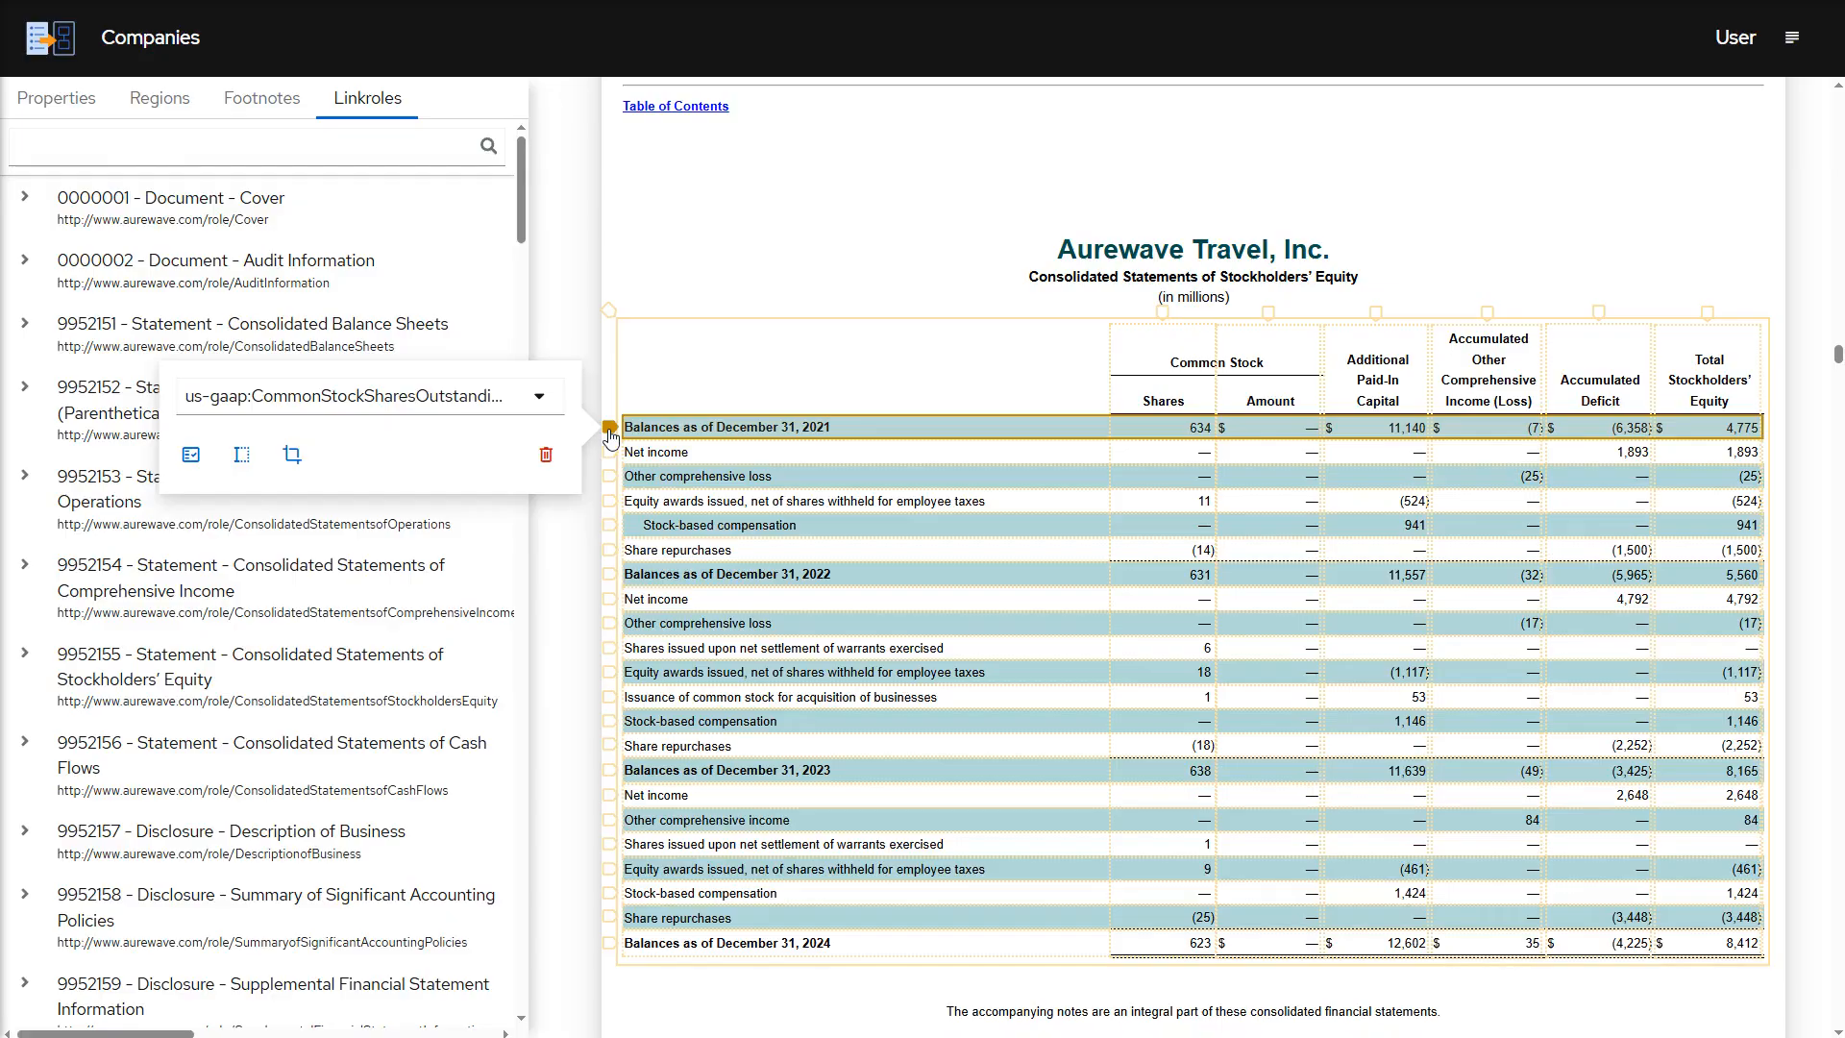
left_click(510, 399)
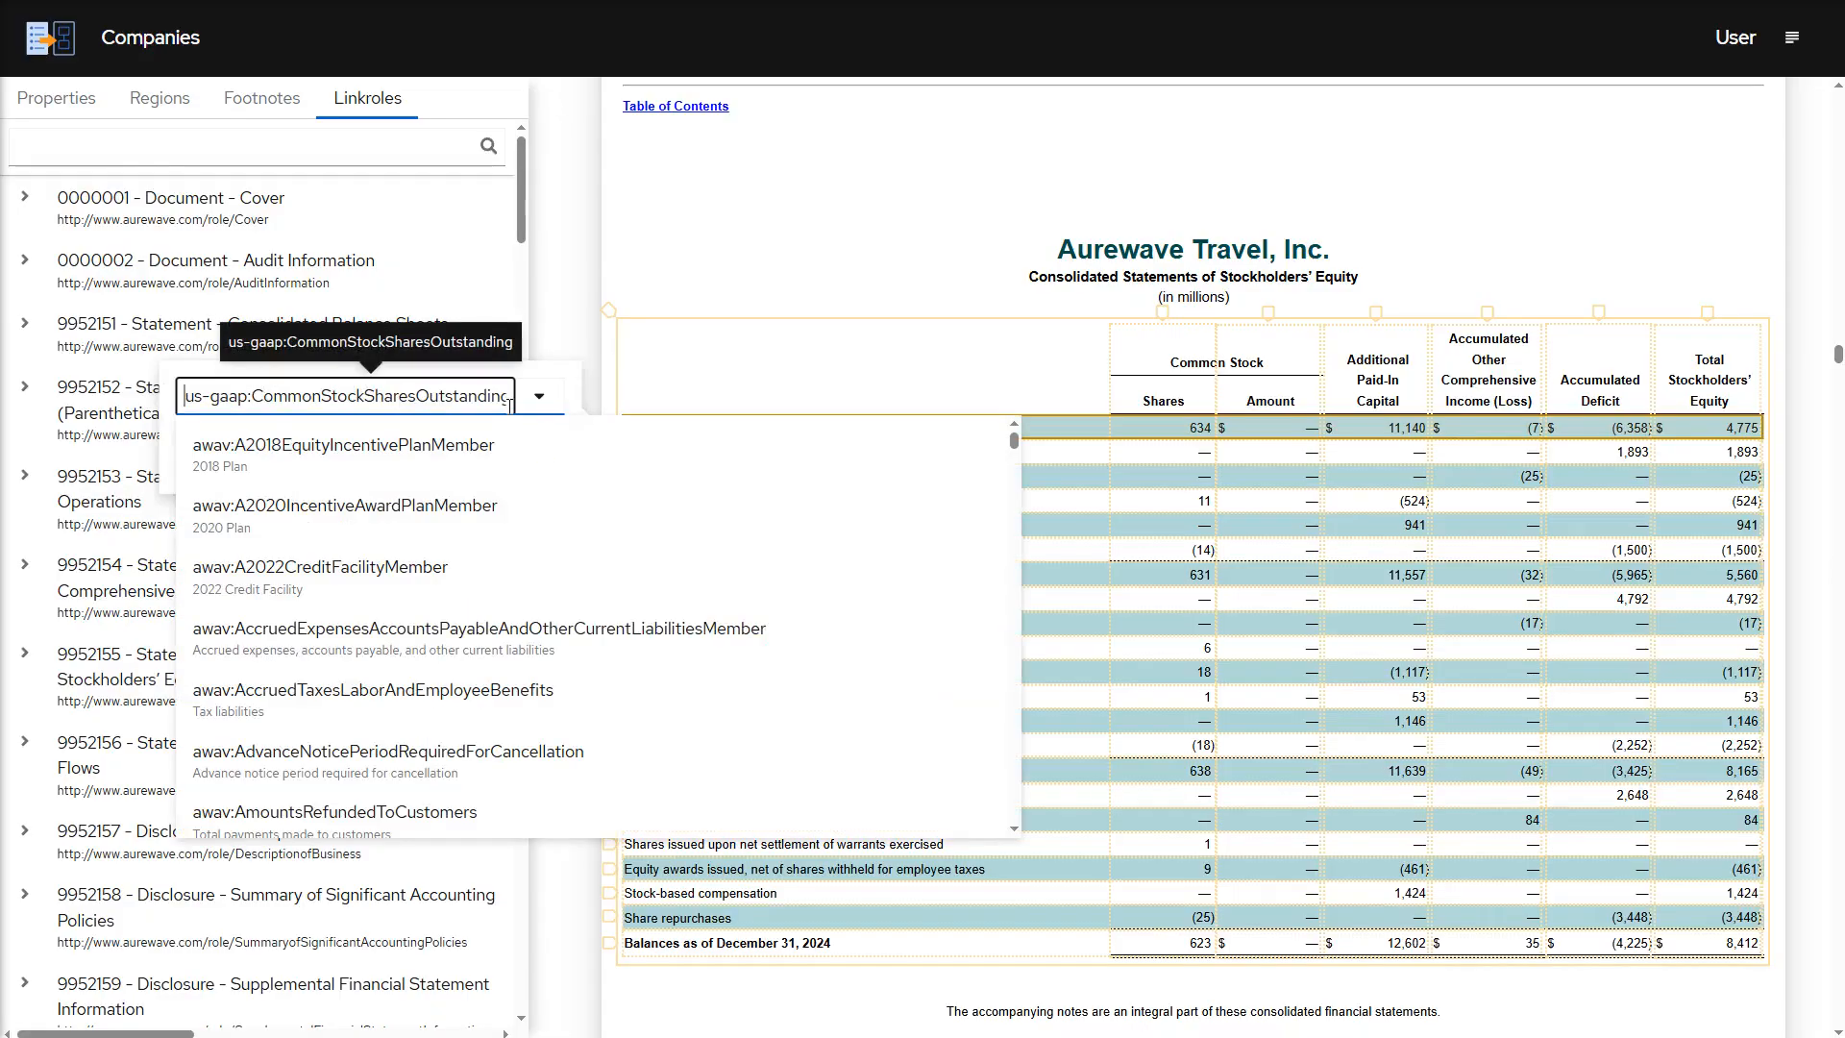
type("us-gaap:StockholdersEquity")
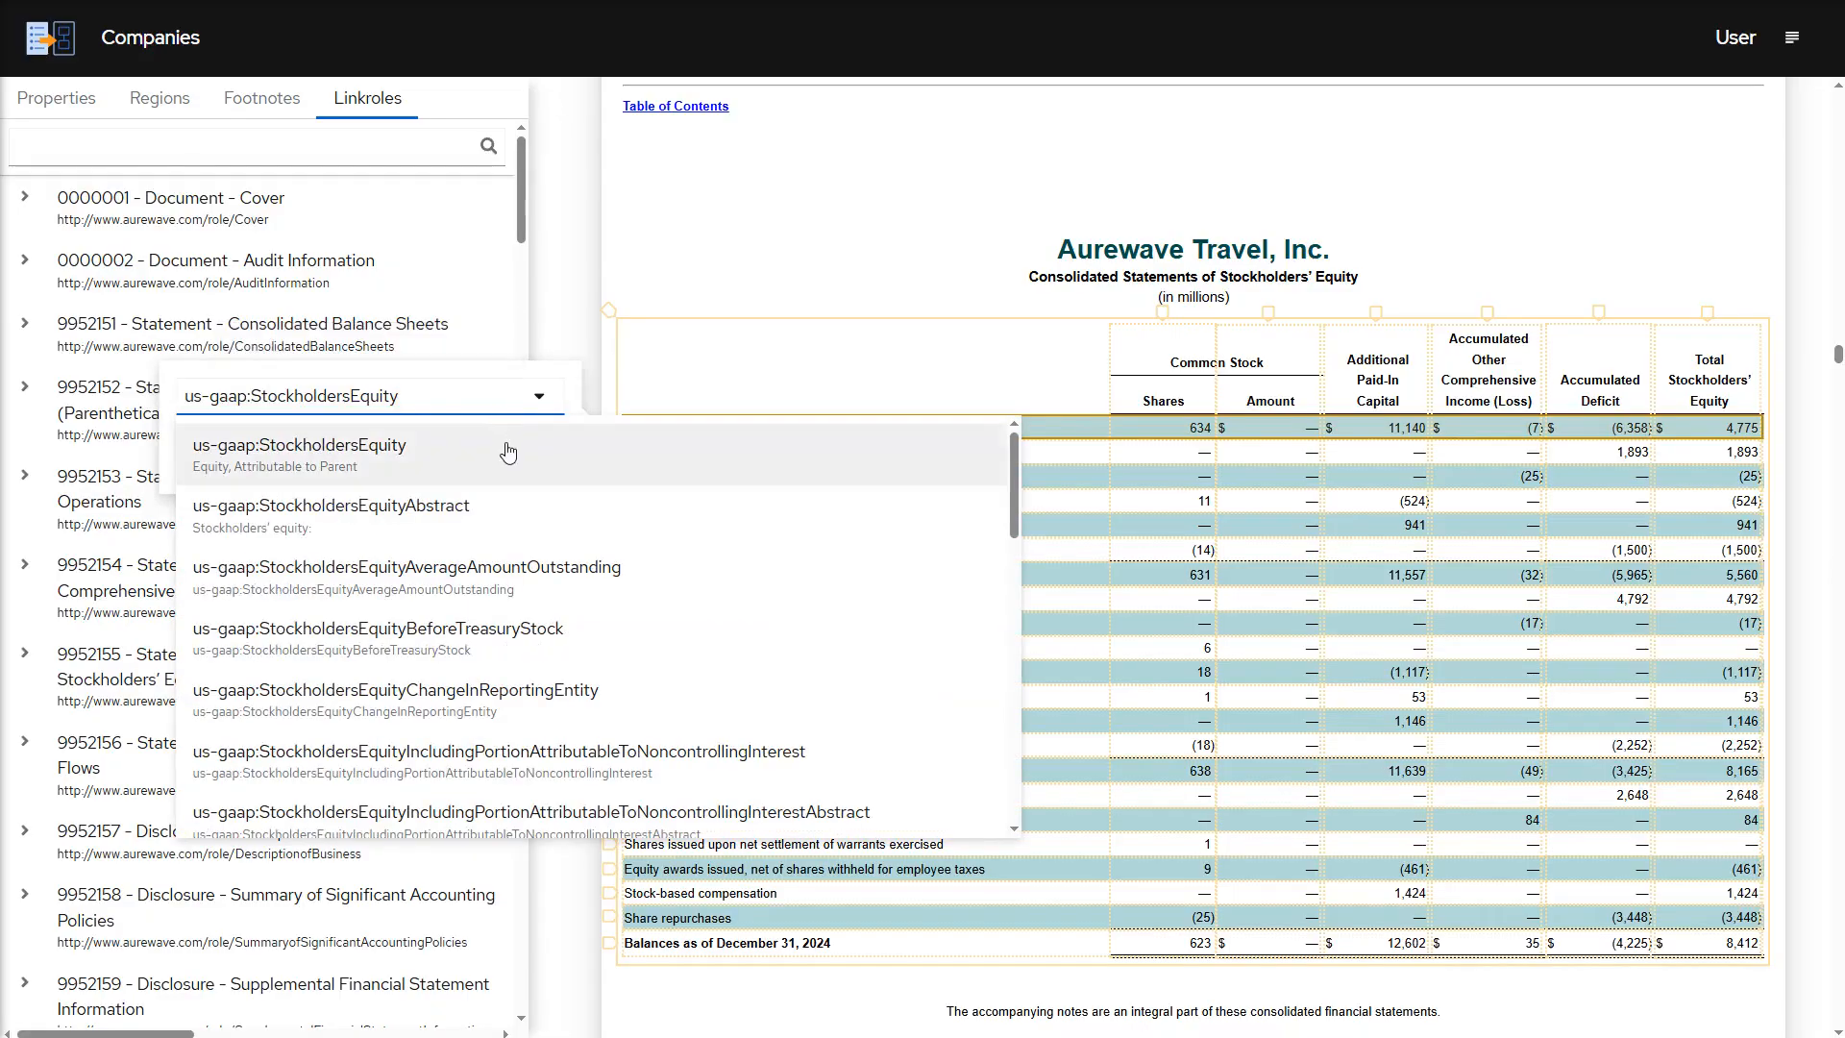
left_click(509, 451)
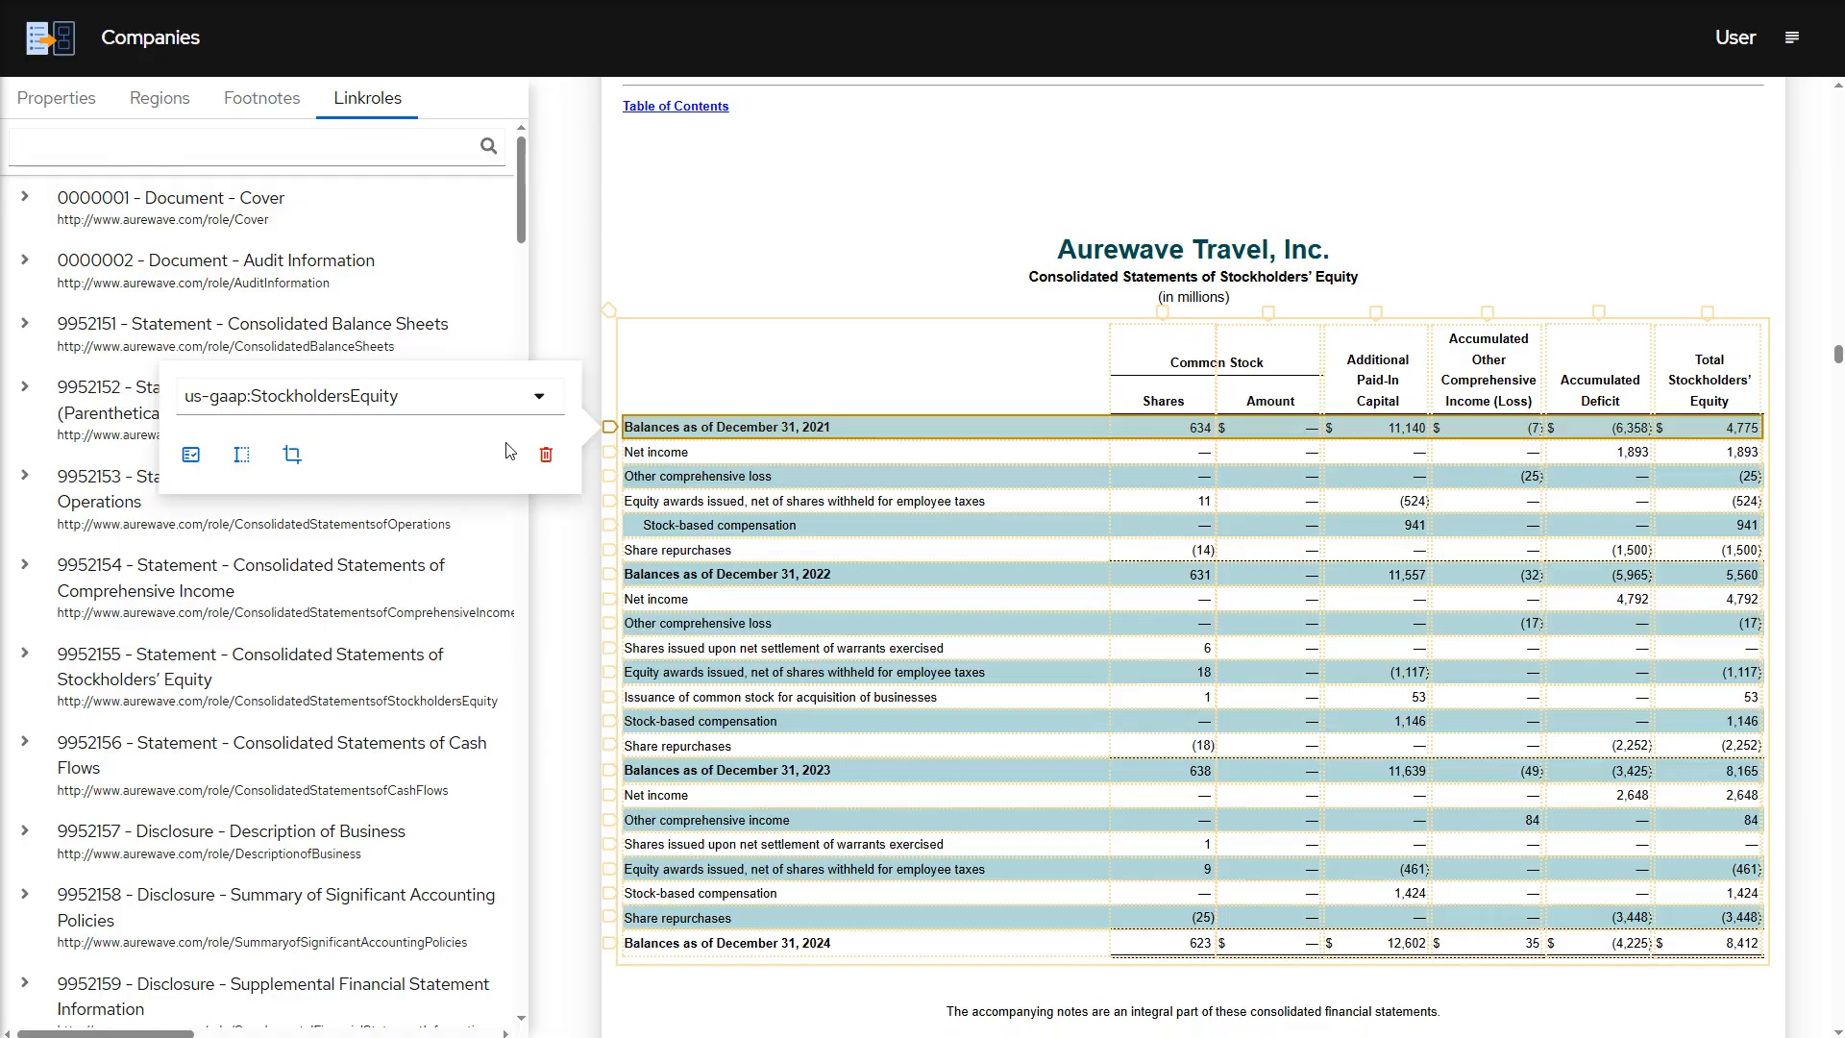
left_click(584, 432)
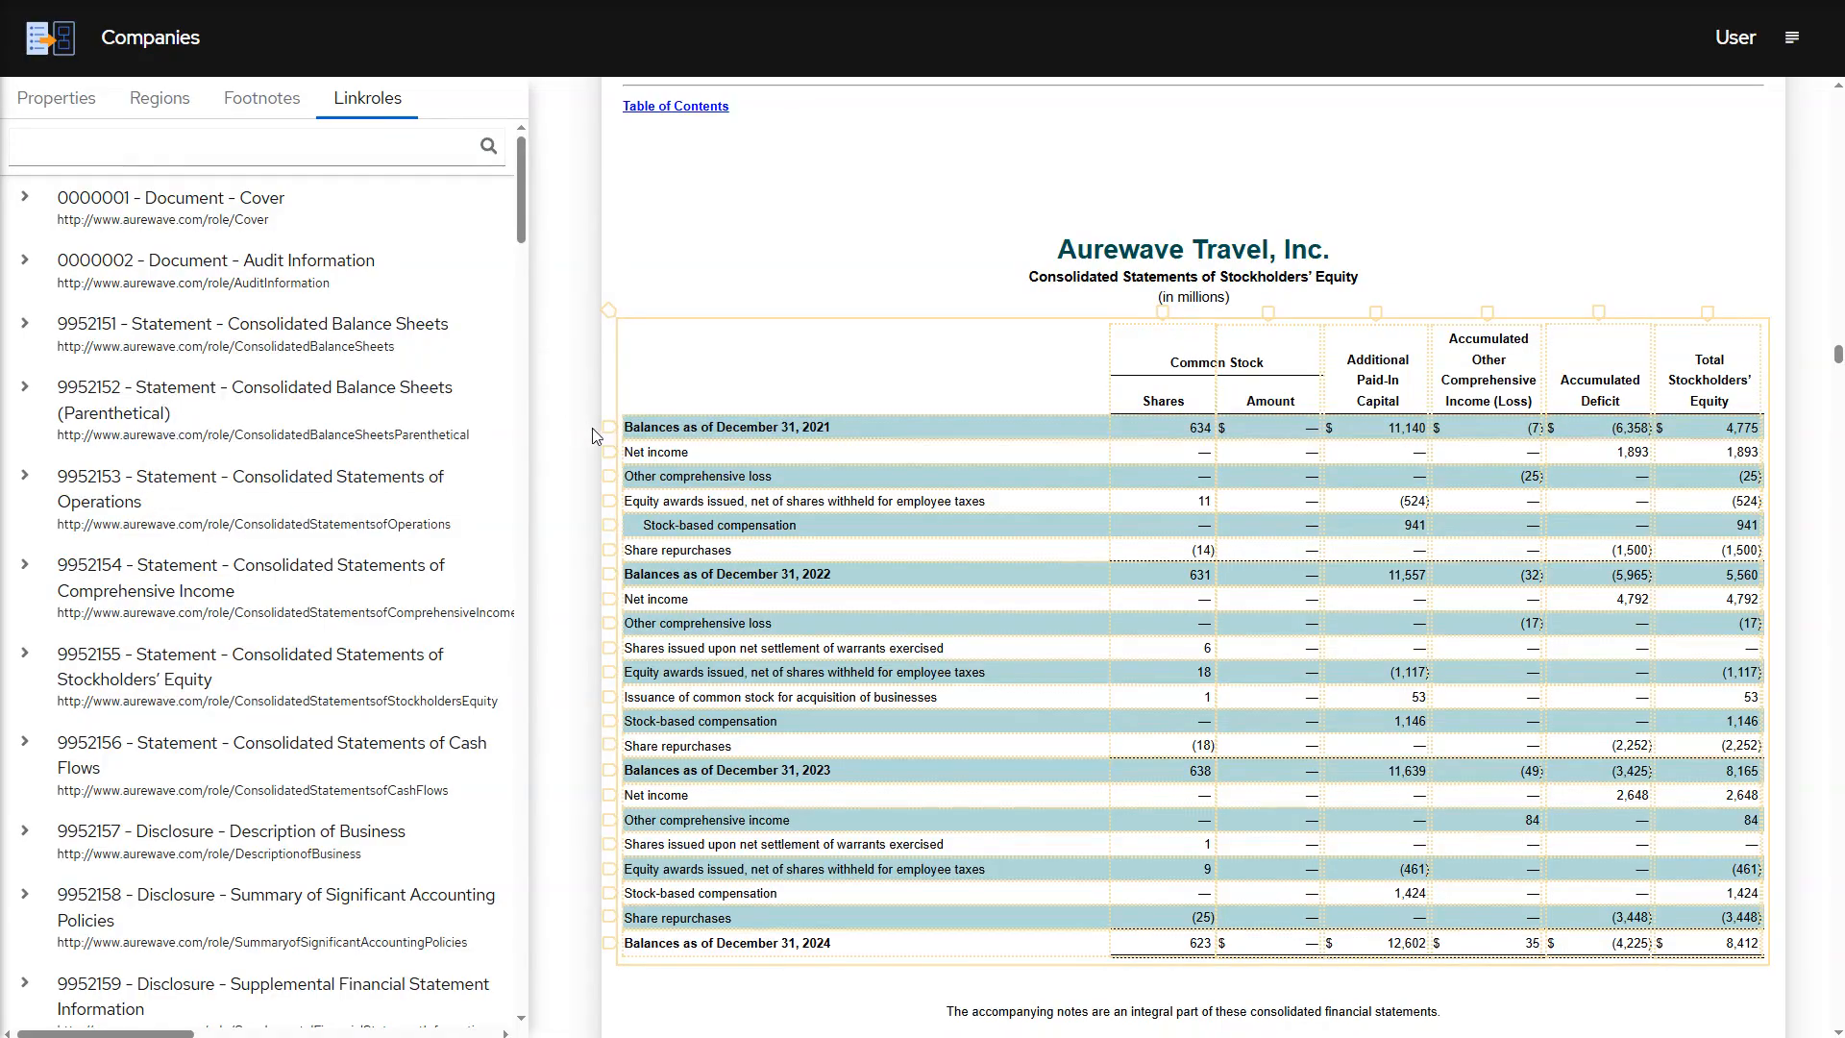
Check the first rows' concepts and add an At Date of 2021-12-31 to the Balances as of December 31, 2021 row region.
left_click(610, 427)
left_click(609, 453)
left_click(609, 477)
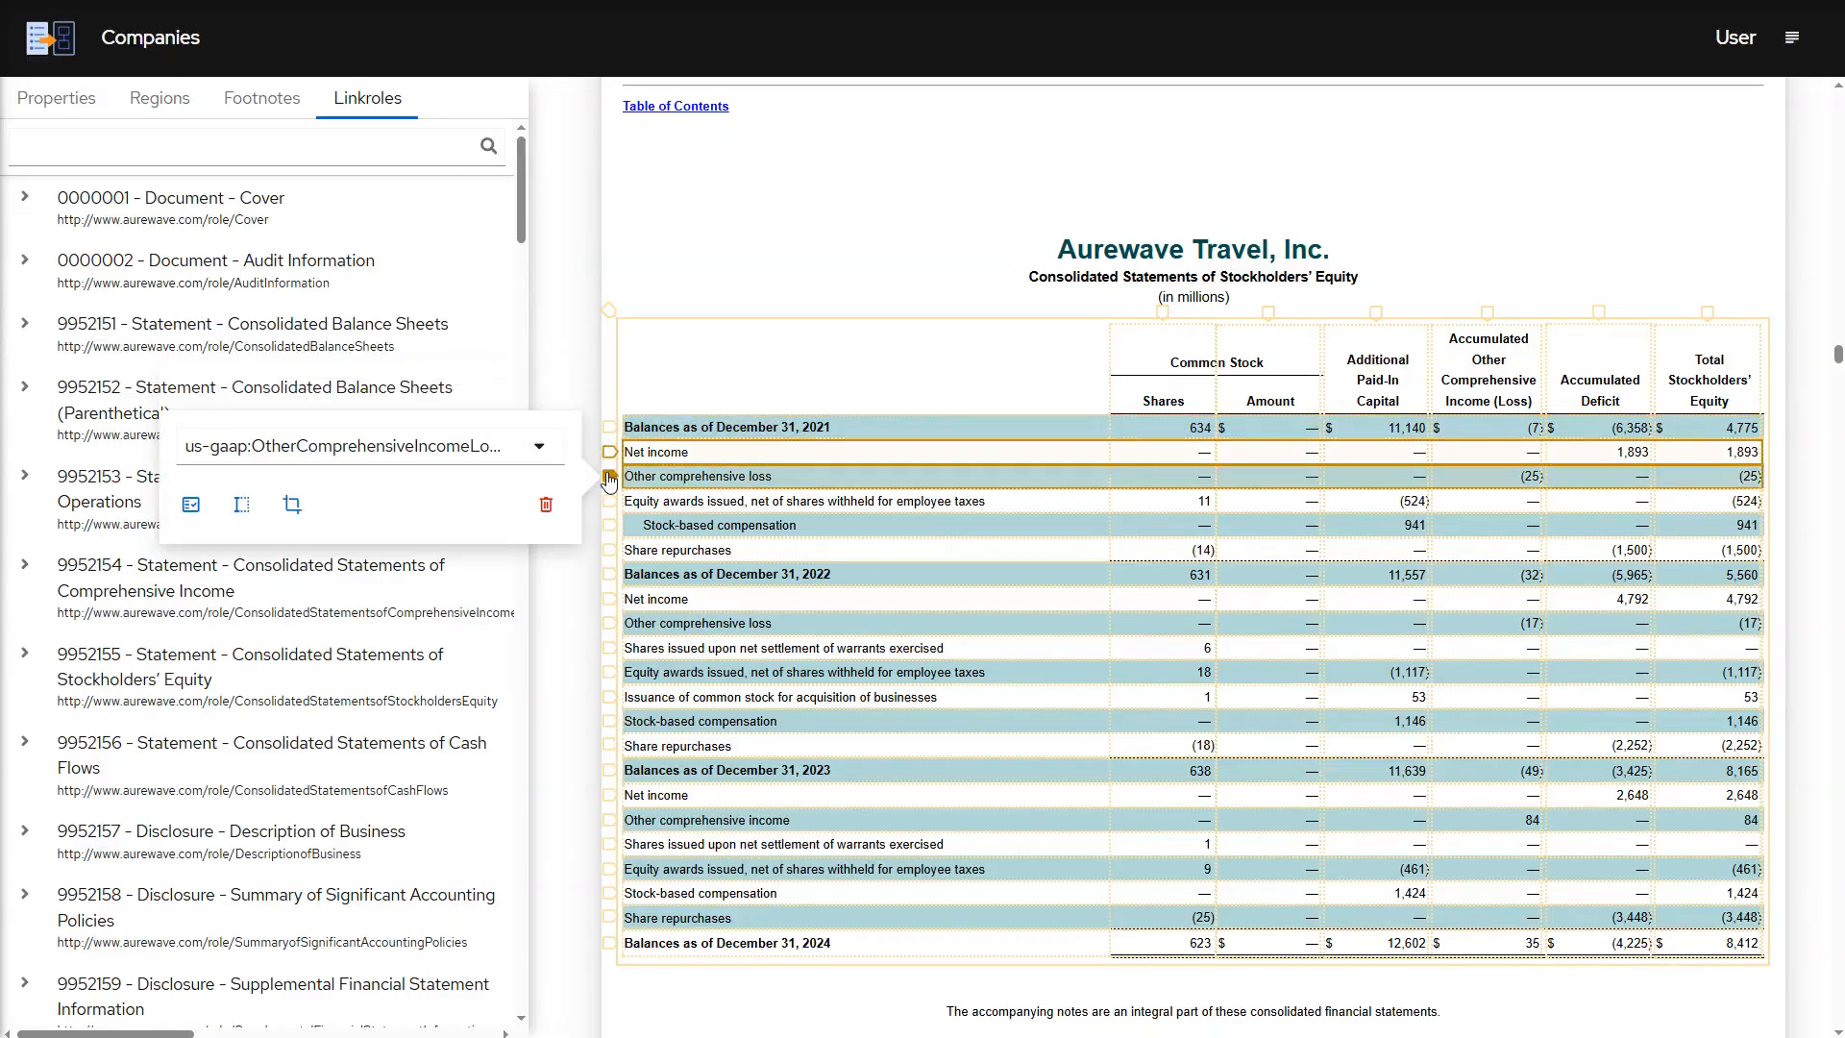
left_click(590, 448)
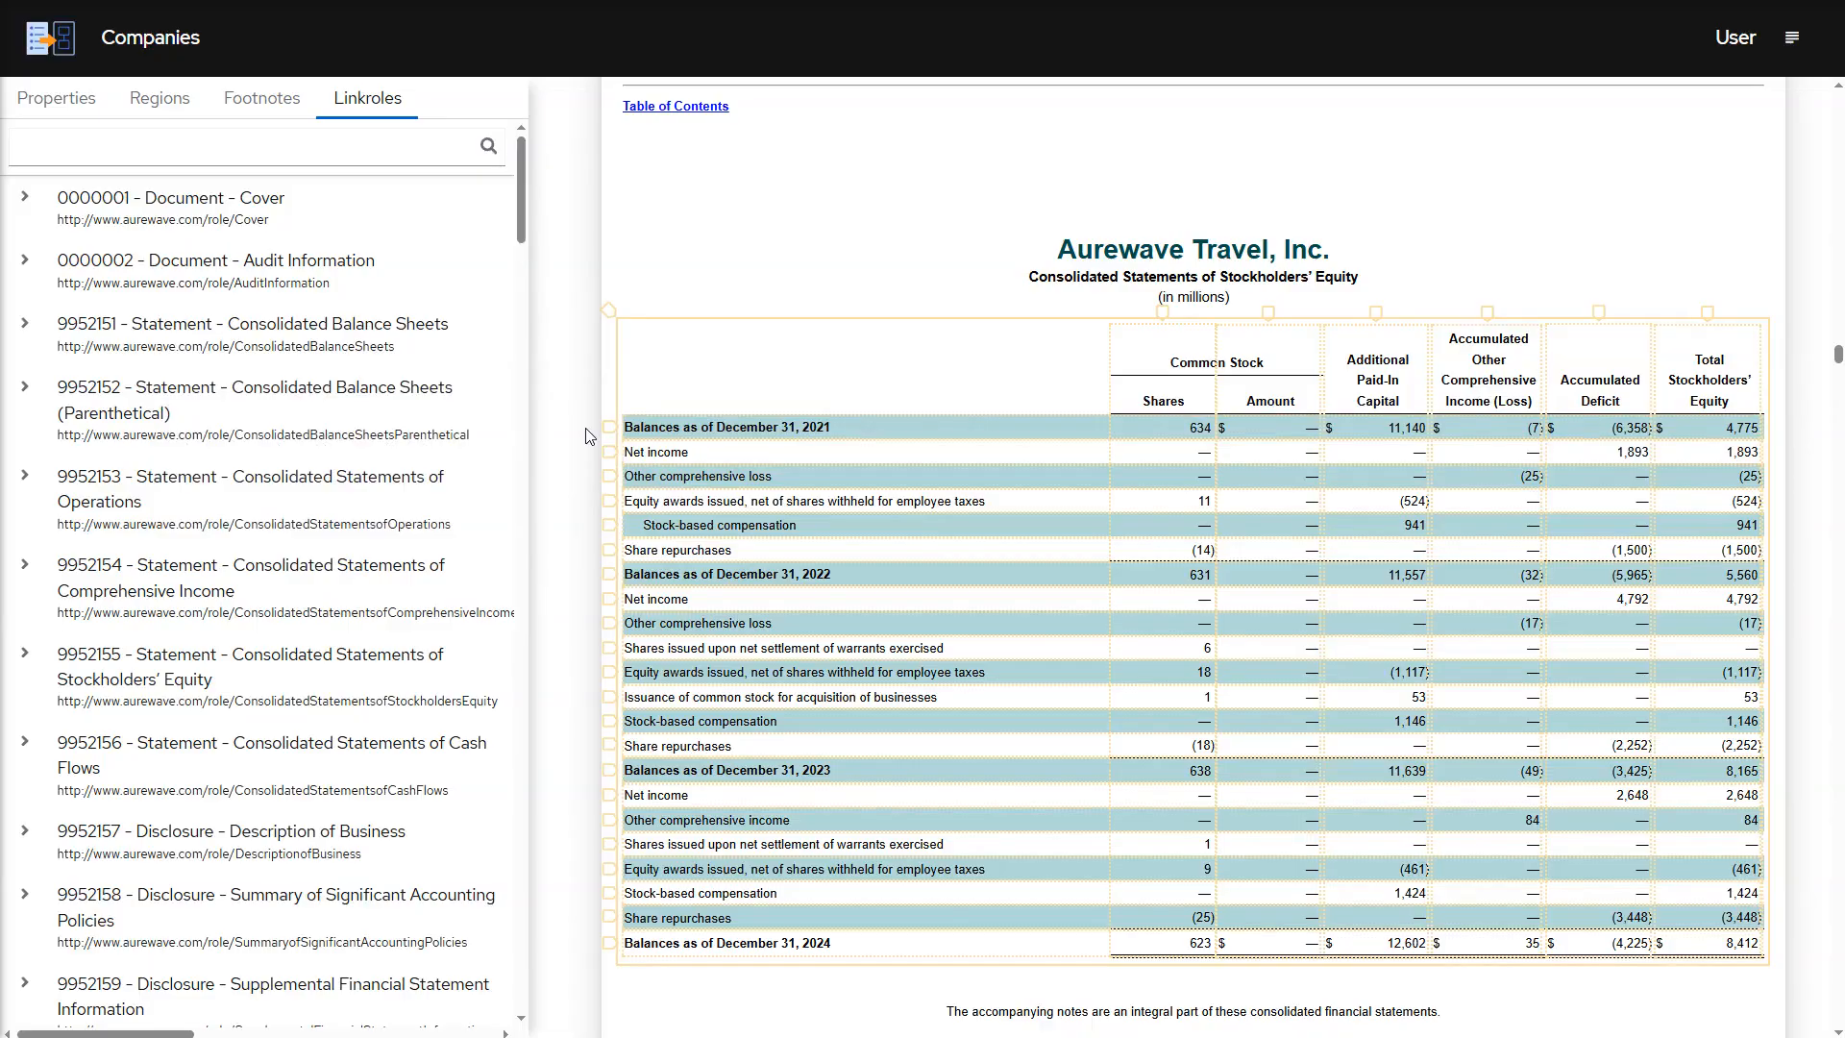
left_click(609, 426)
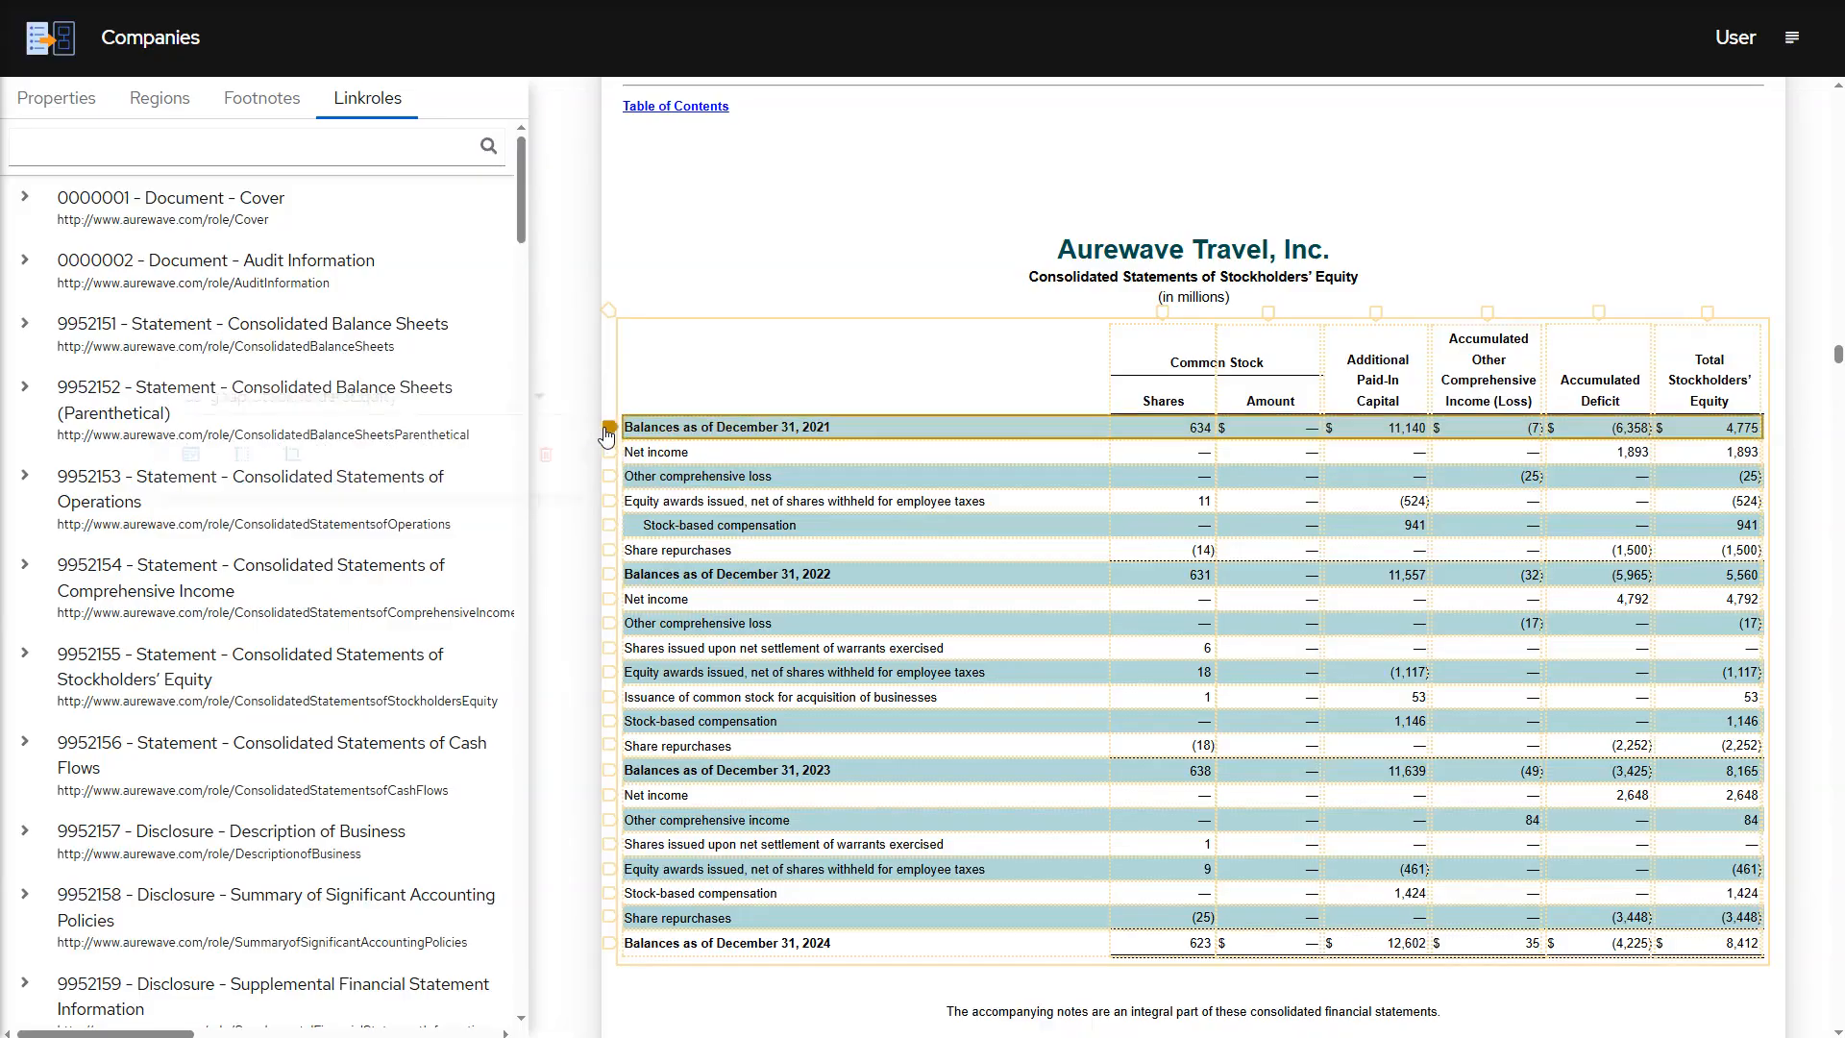
left_click(495, 305)
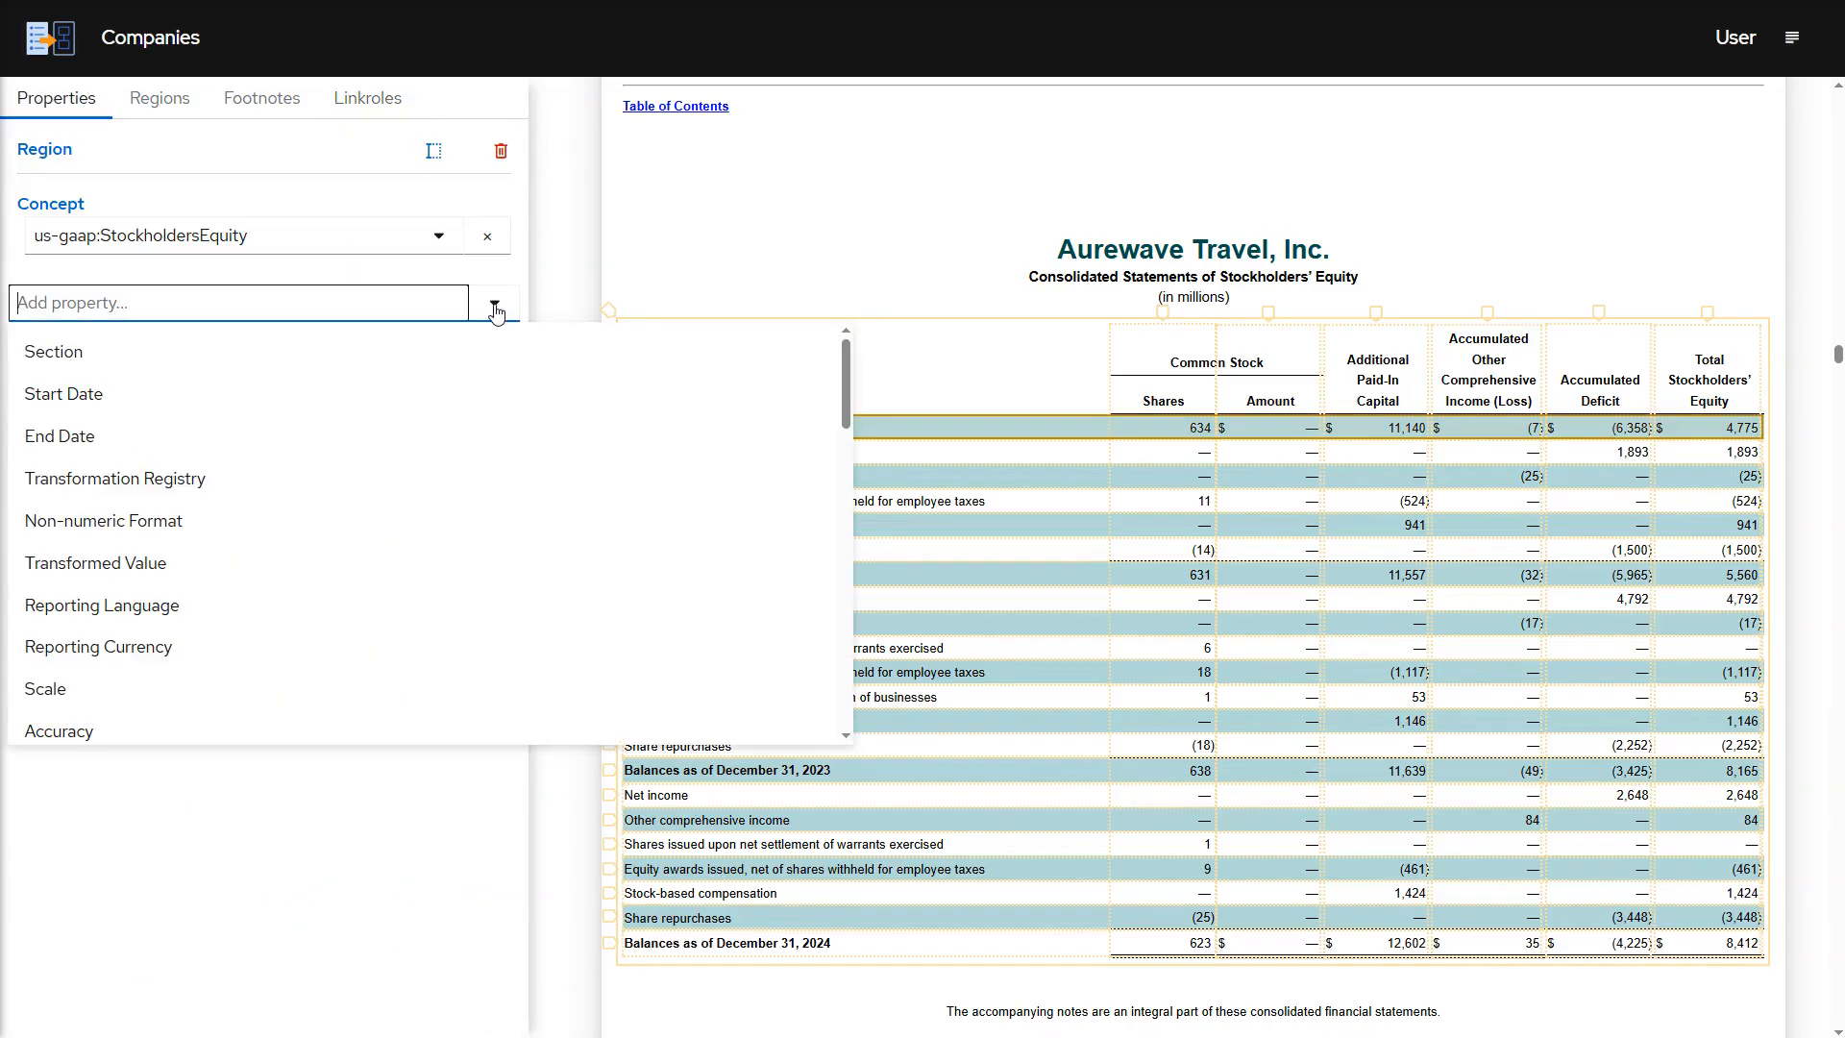
scroll(346, 638, "down", 4)
left_click(348, 640)
left_click(144, 311)
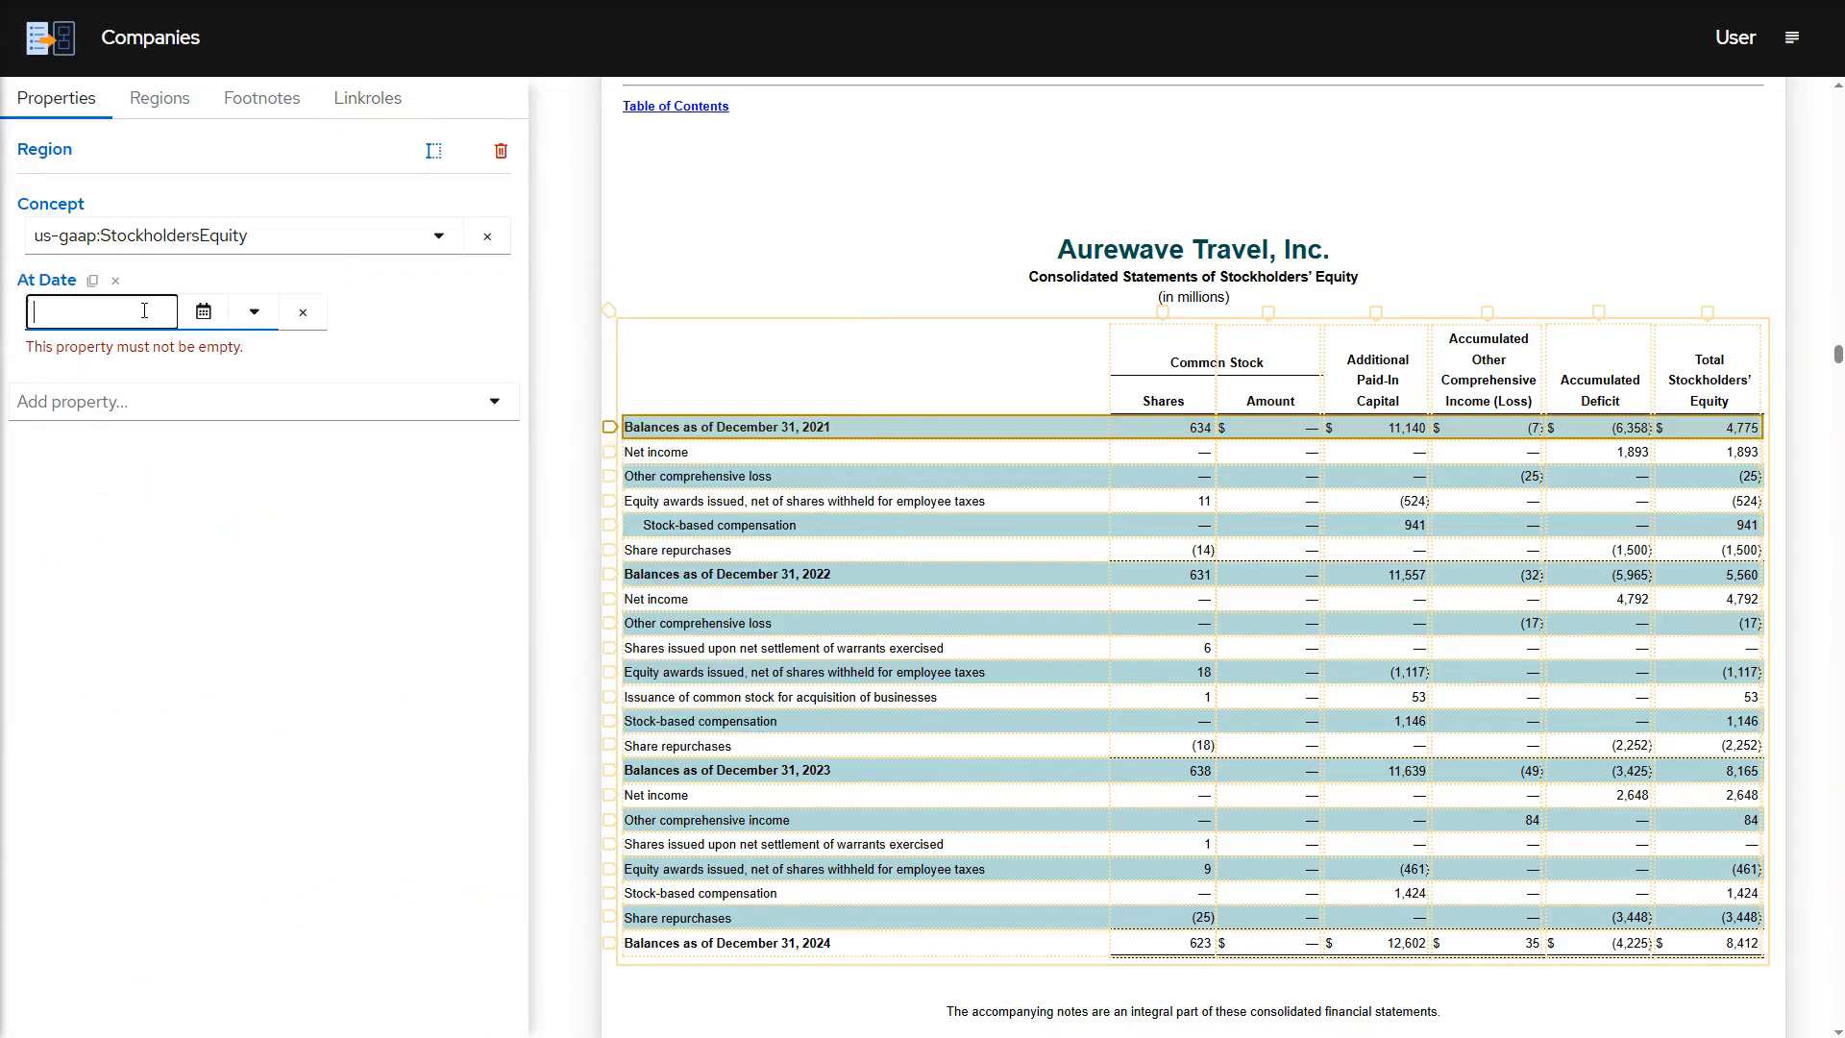
type("2021-12-31")
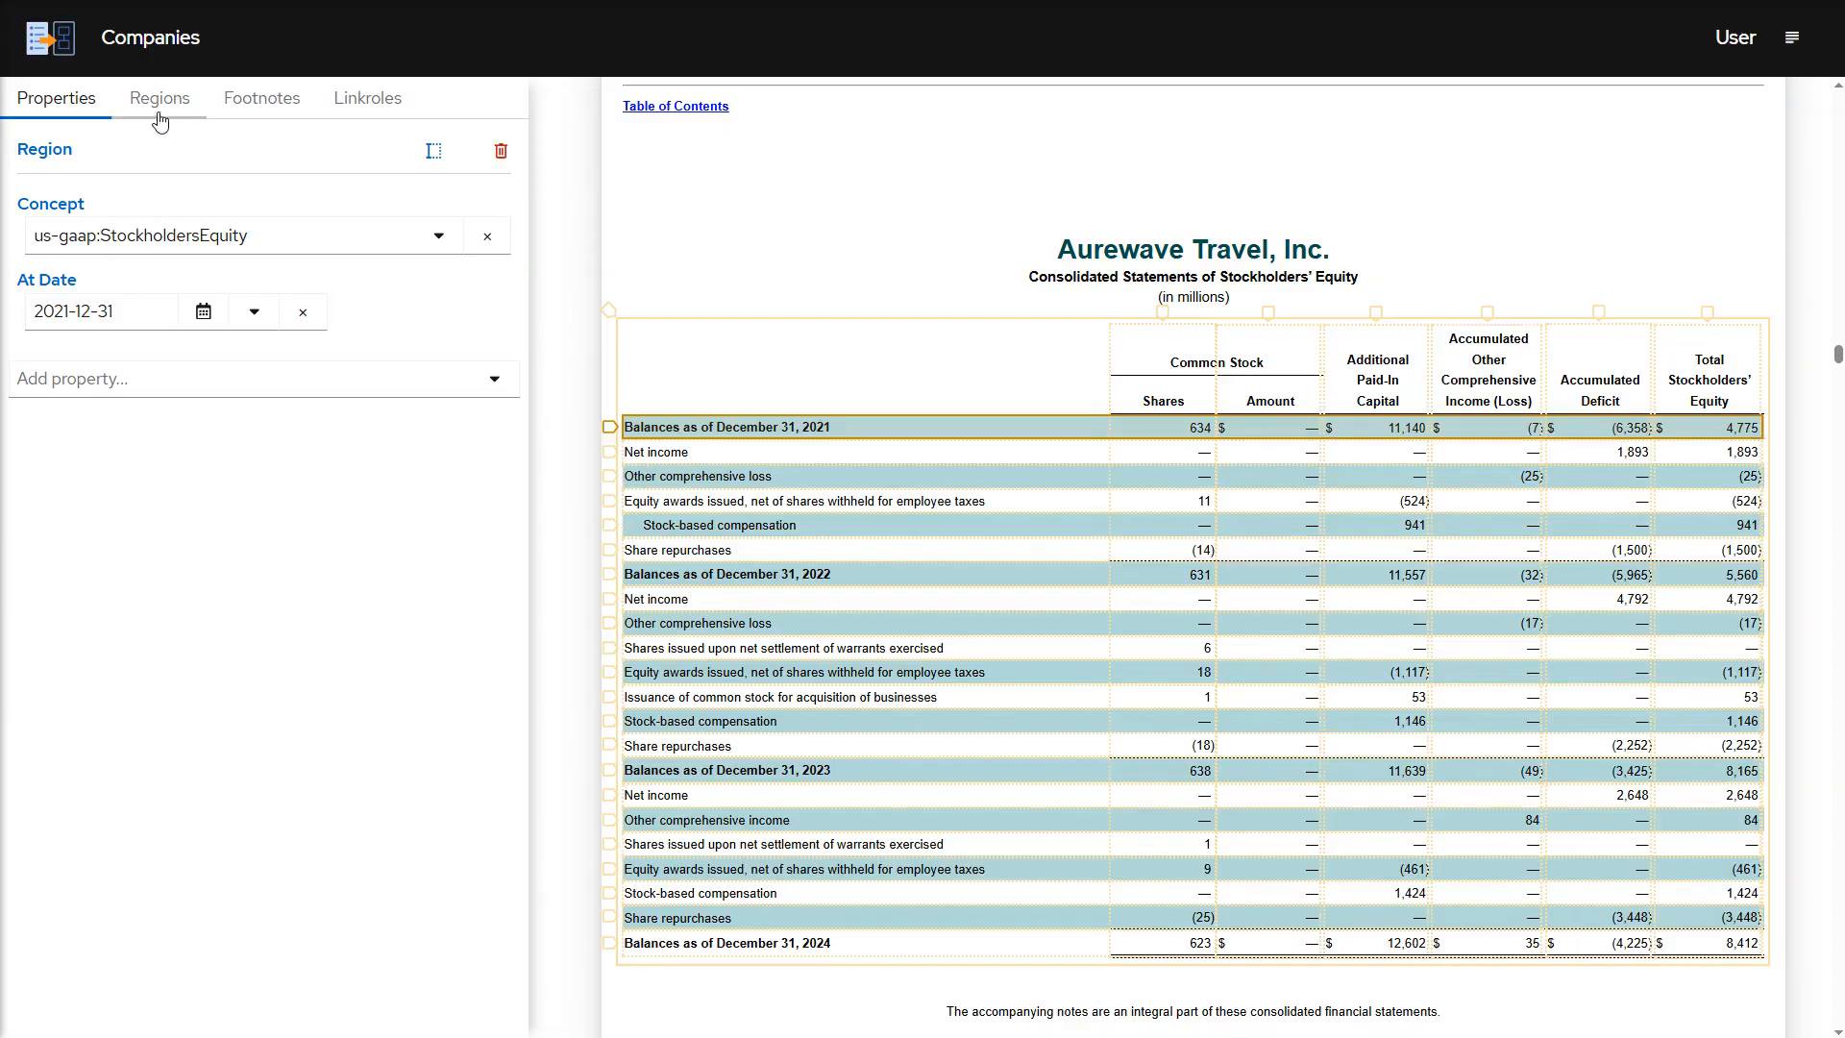
Add a region without a concept over all value columns of the 2022 activity rows, from Net income to Share repurchases.
left_click(159, 109)
left_click(445, 145)
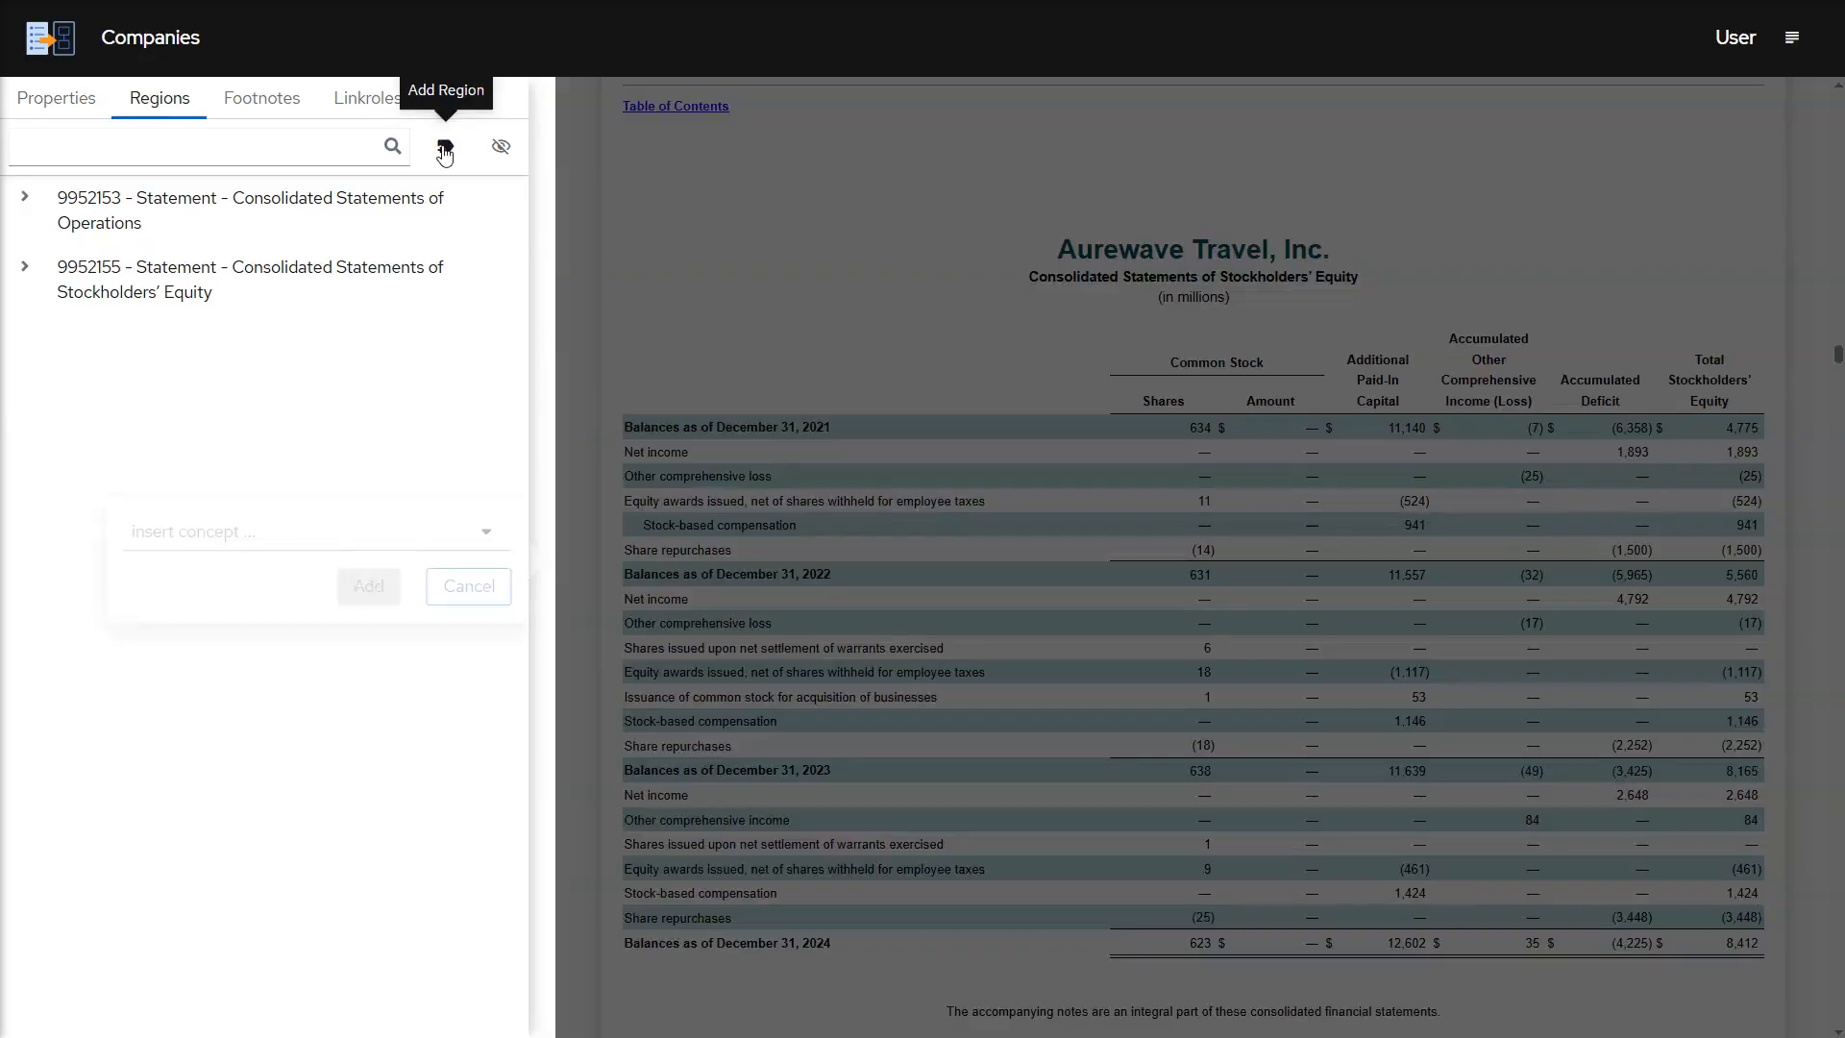
left_click_drag(1111, 439, 1763, 563)
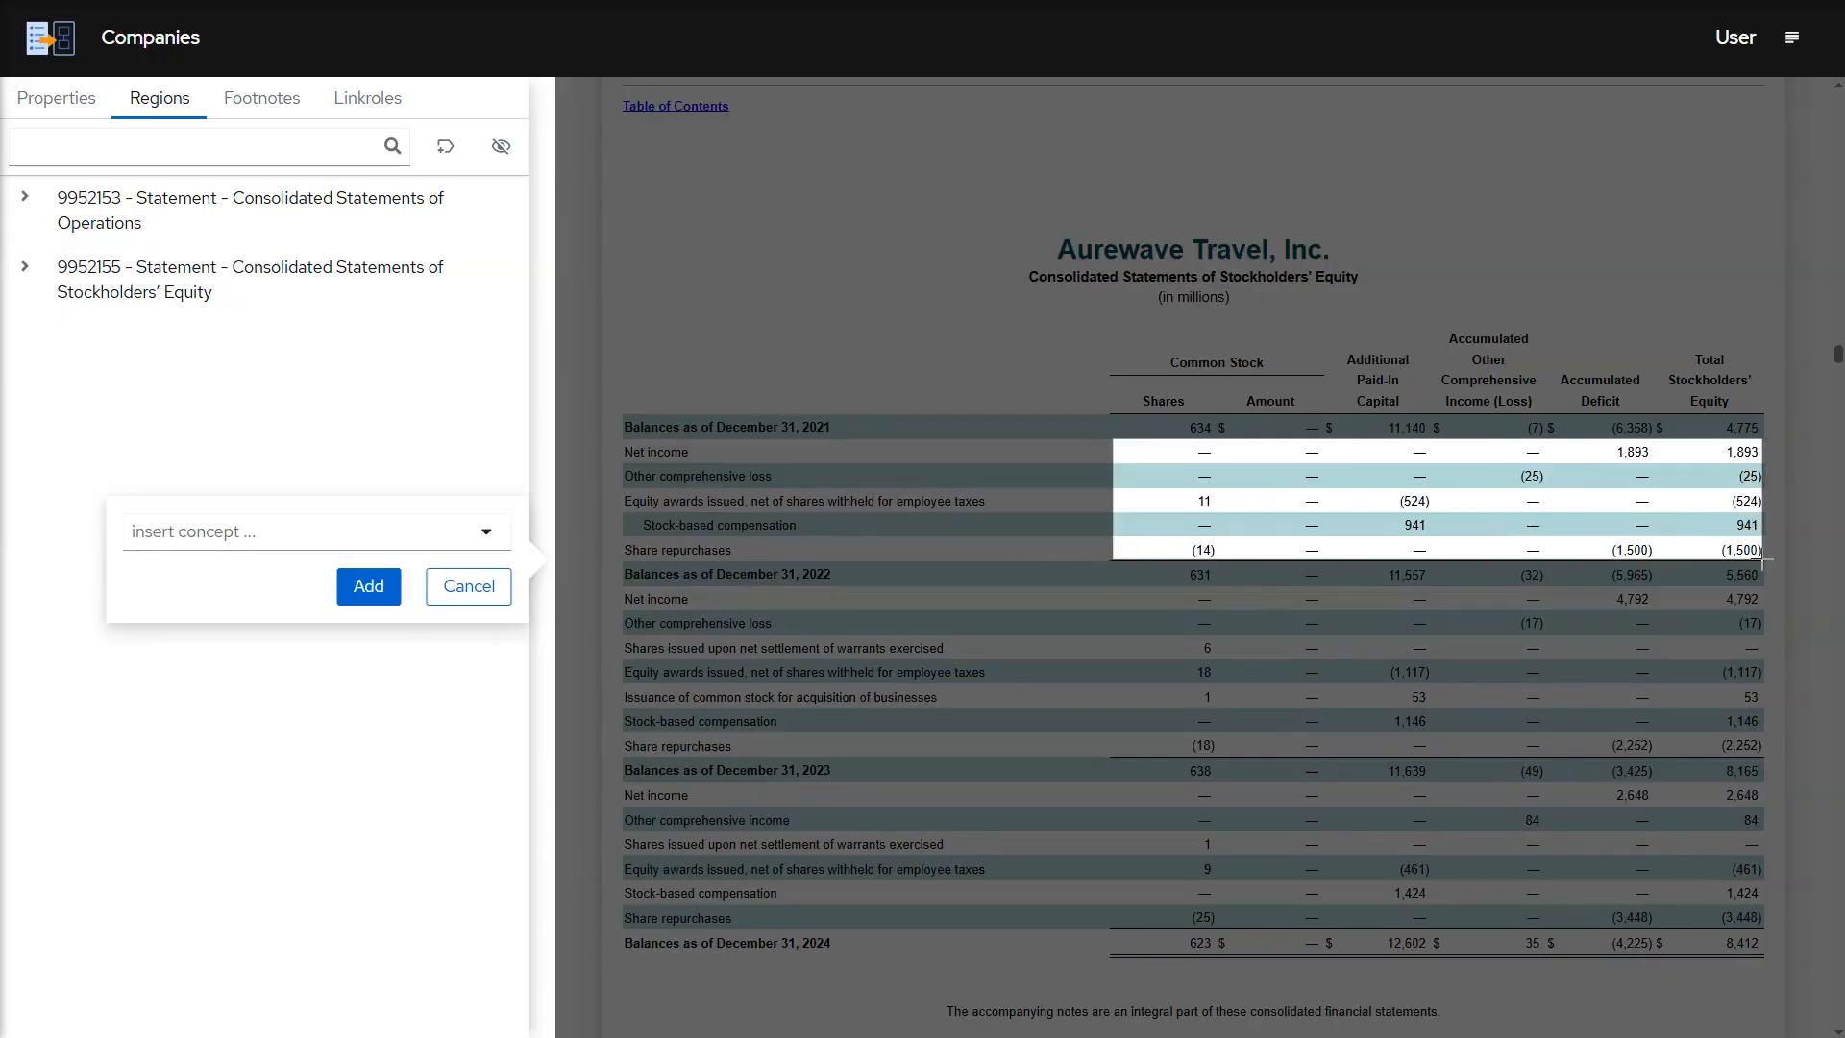
left_click(388, 588)
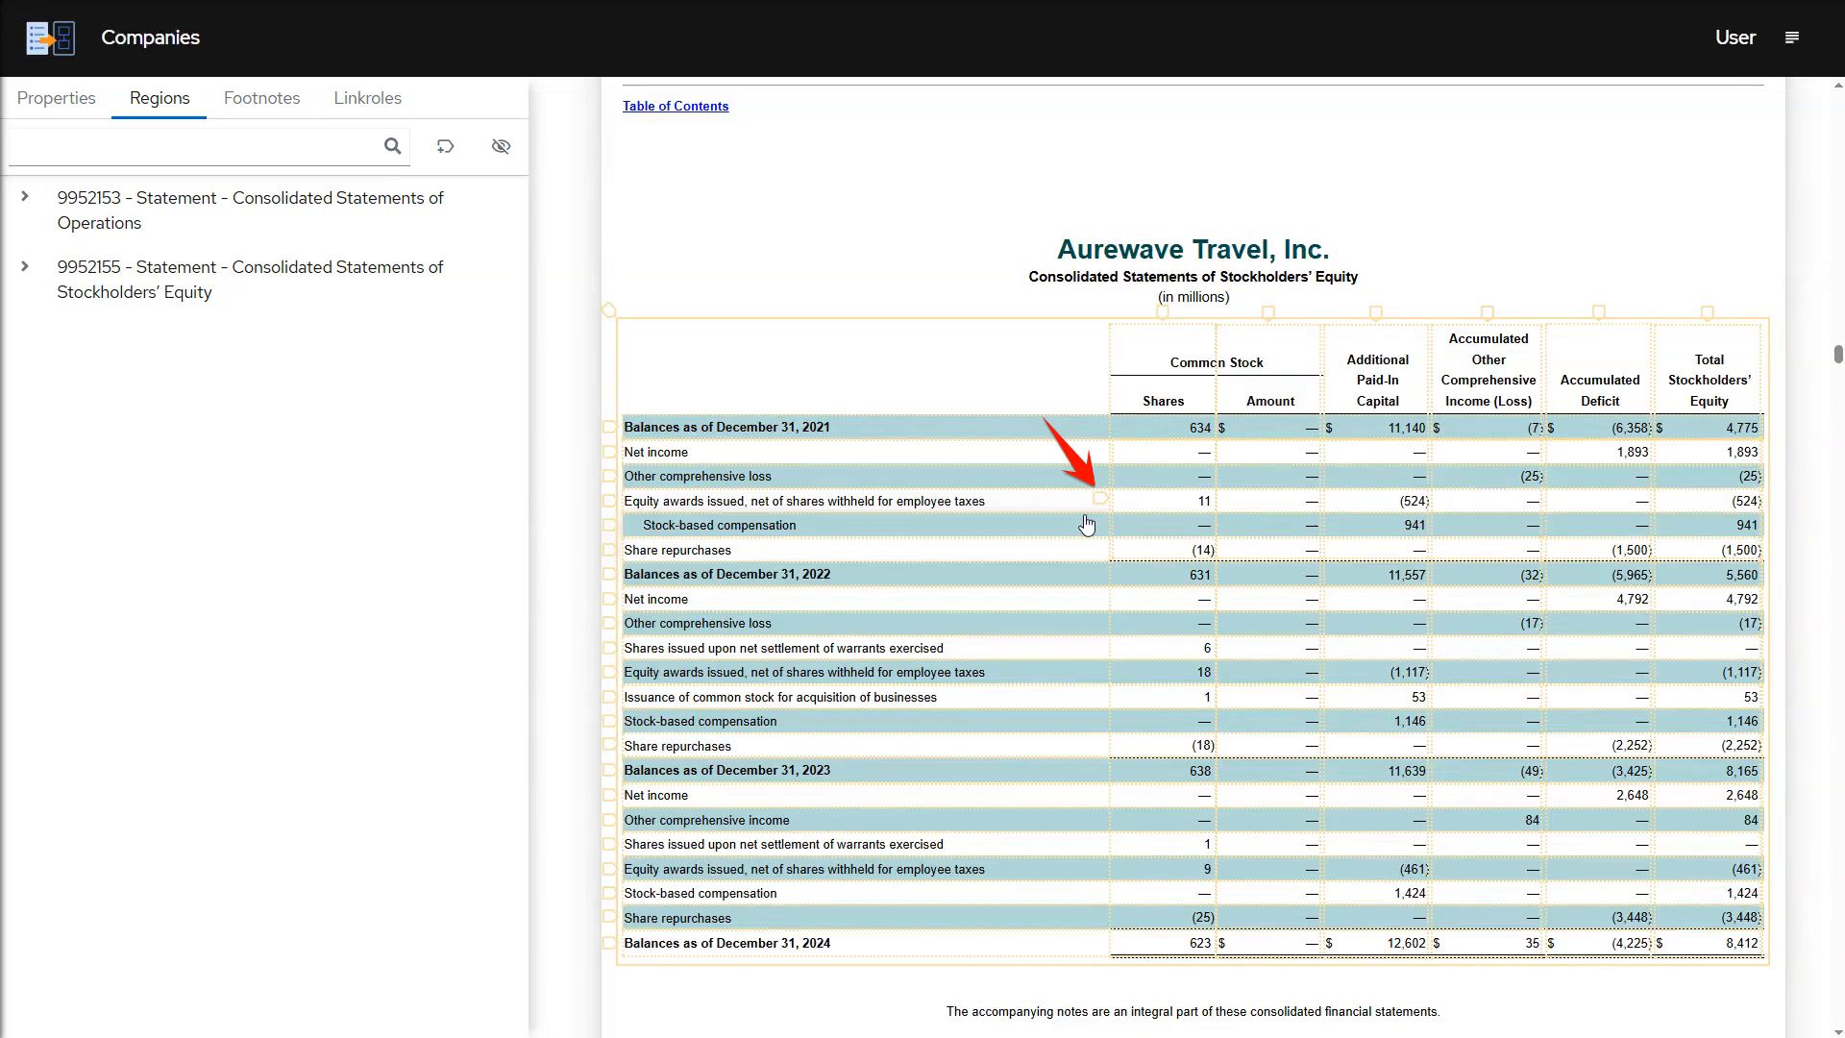
Give the 2022 activity region a Start Date of 2022-01-01 and add the End Date property.
left_click(1100, 499)
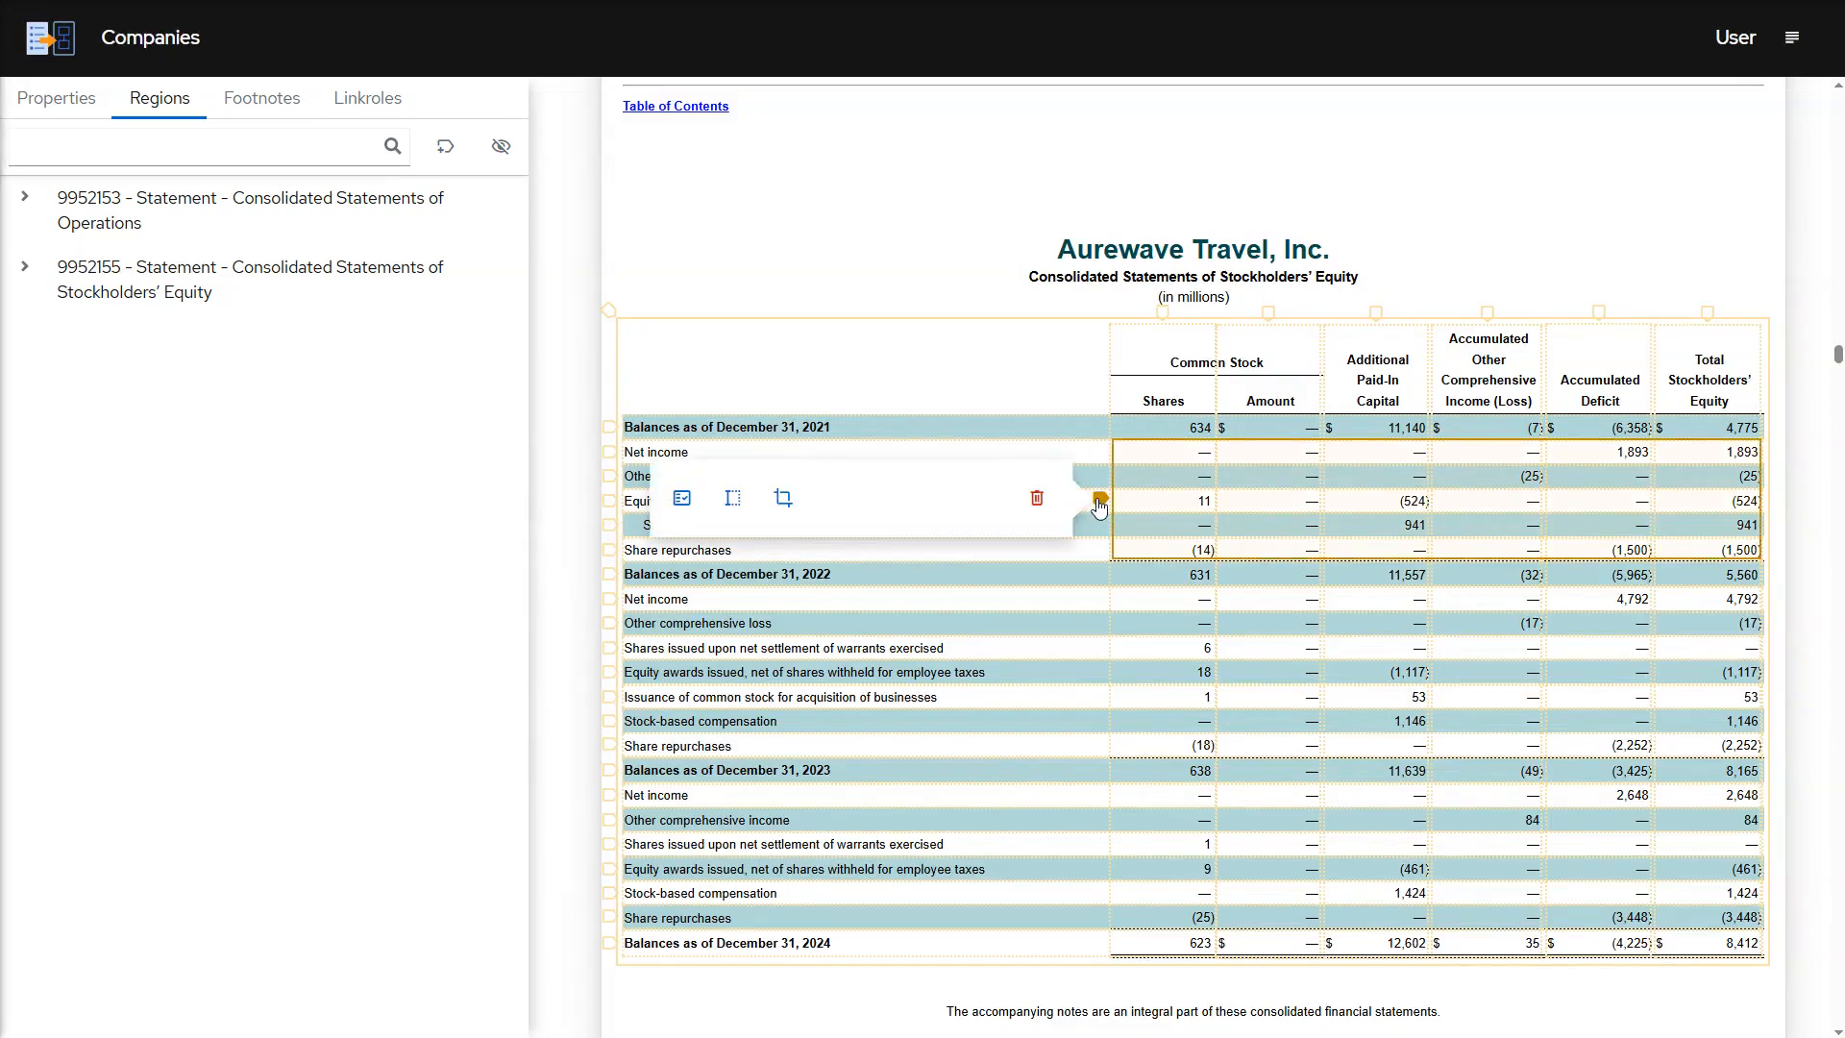
left_click(494, 228)
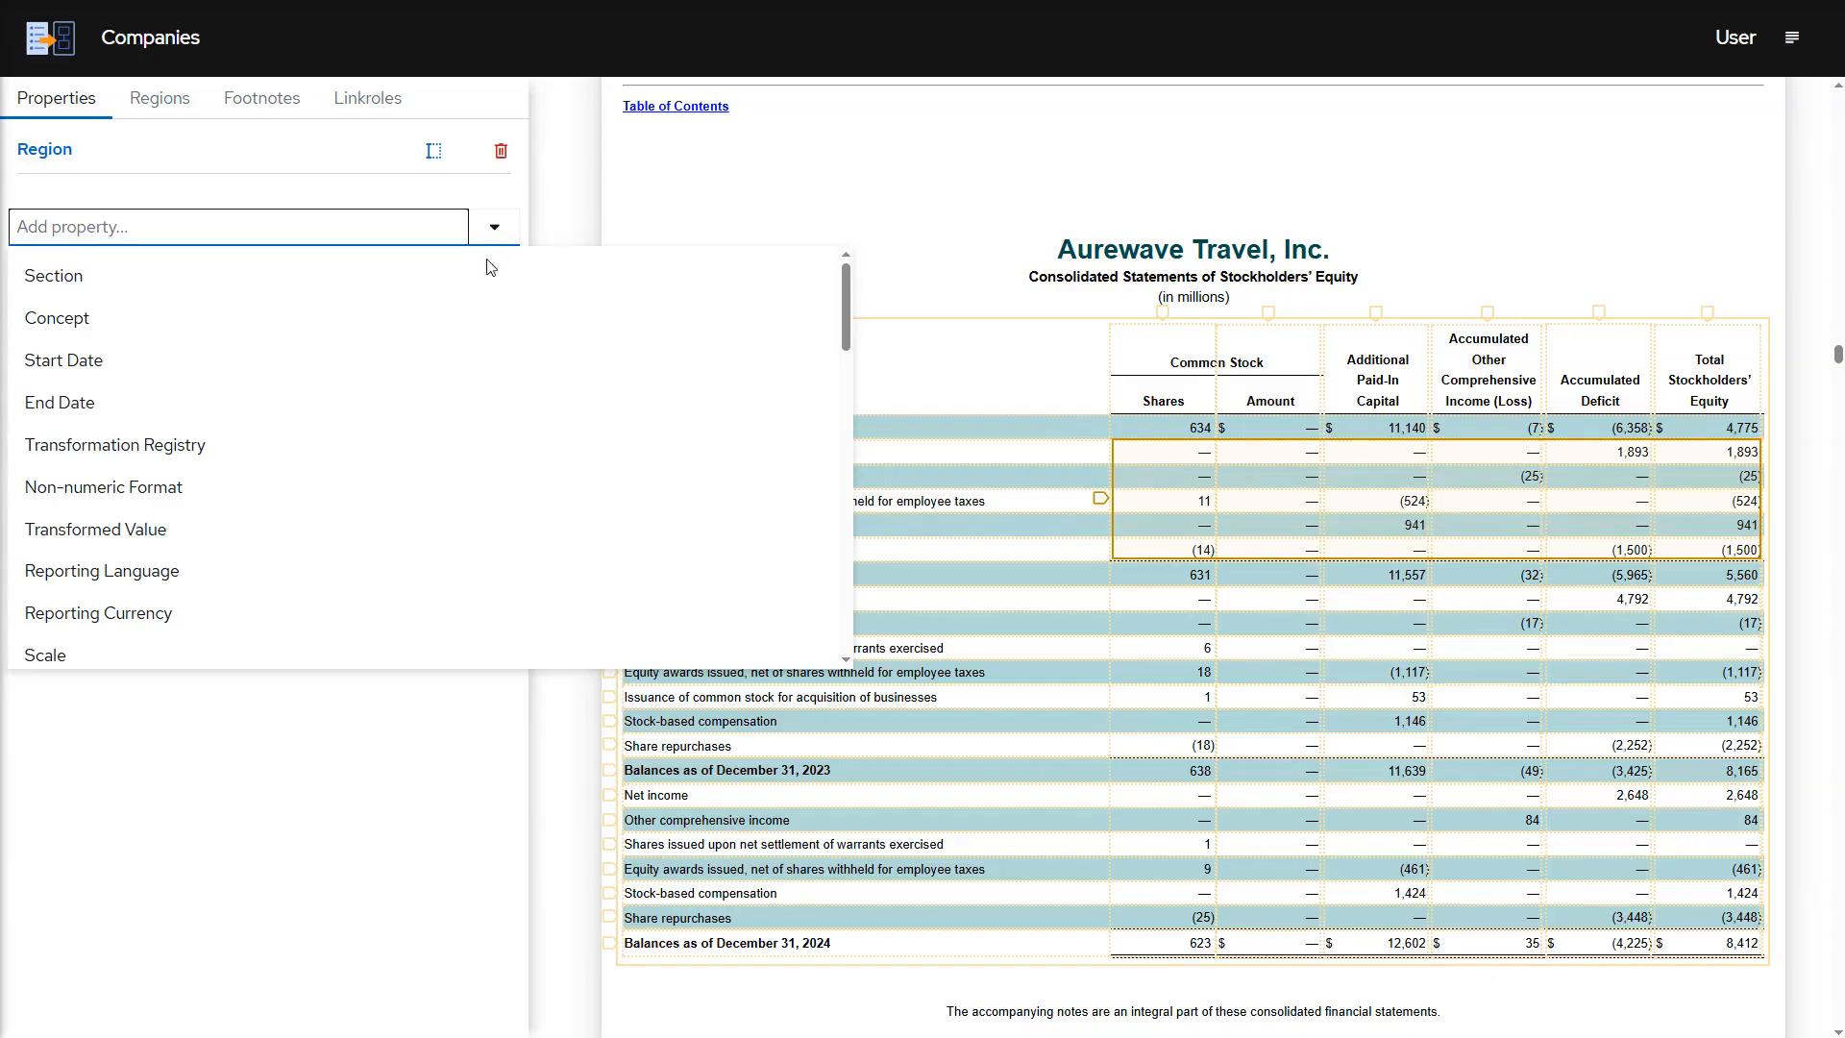
left_click(473, 357)
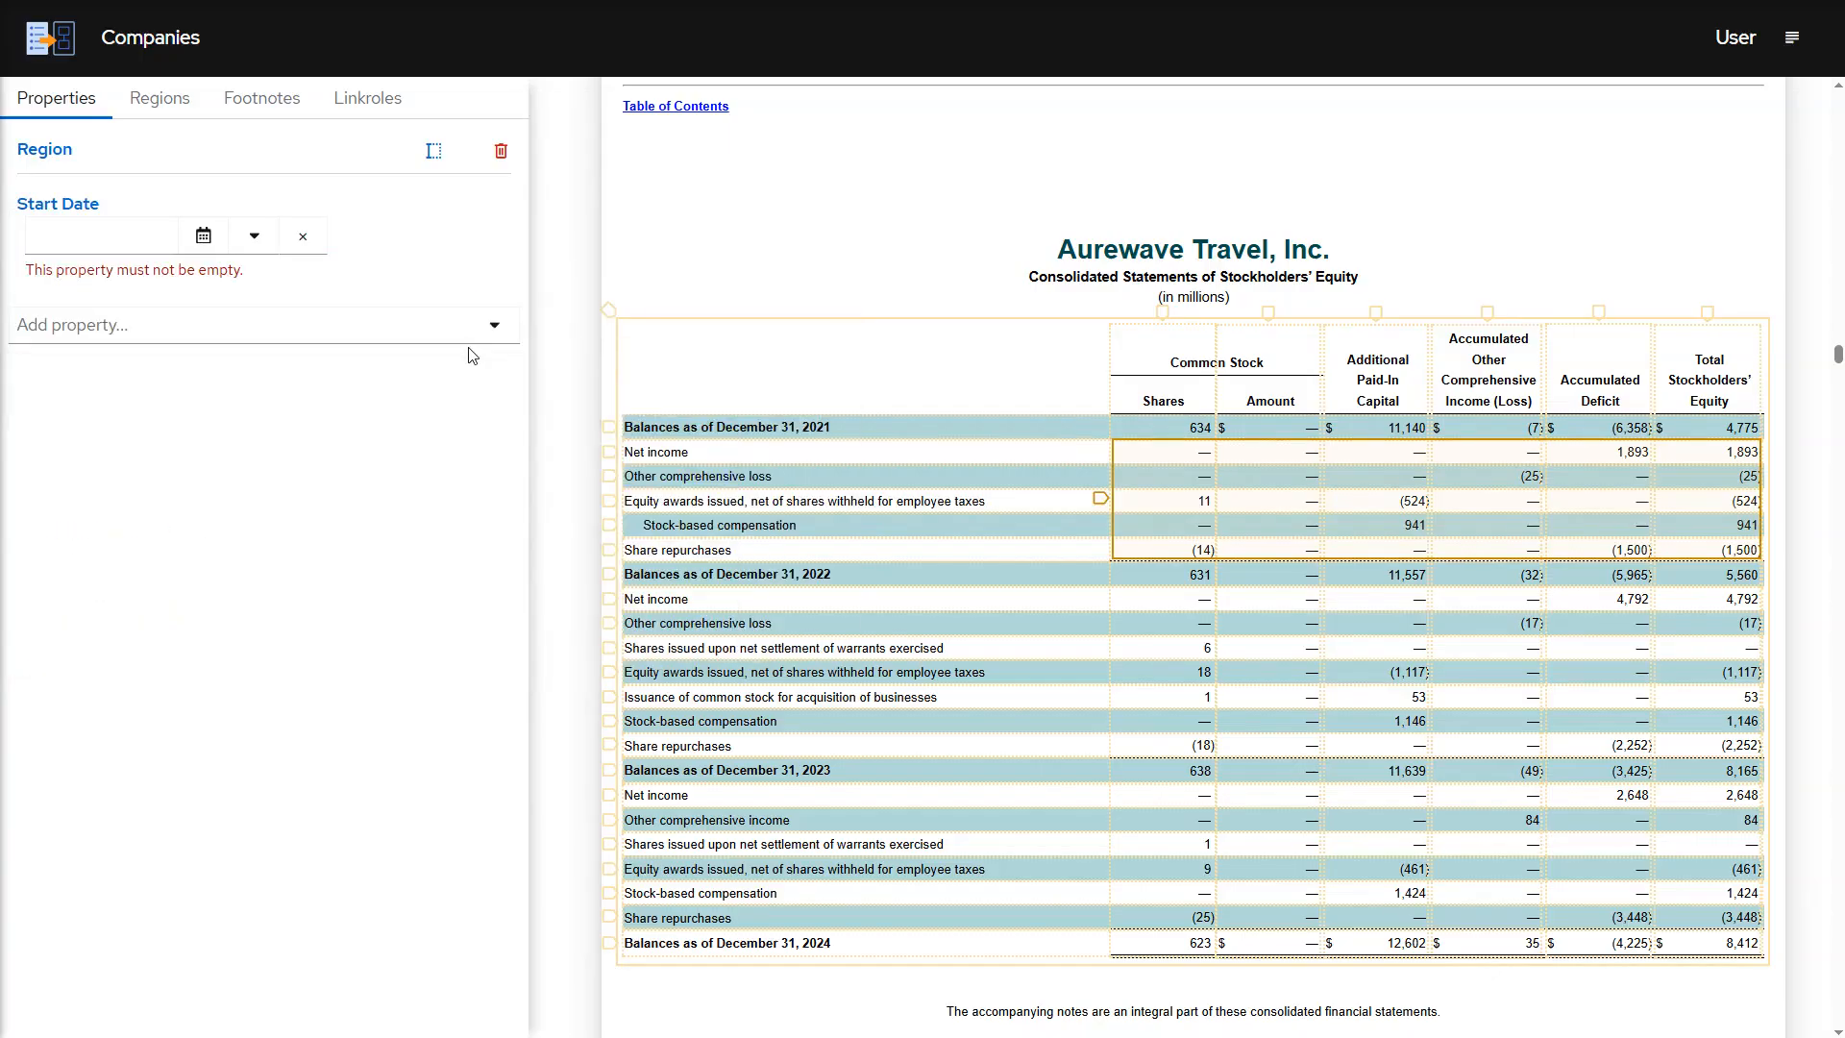
left_click(147, 237)
type("2022-01-01")
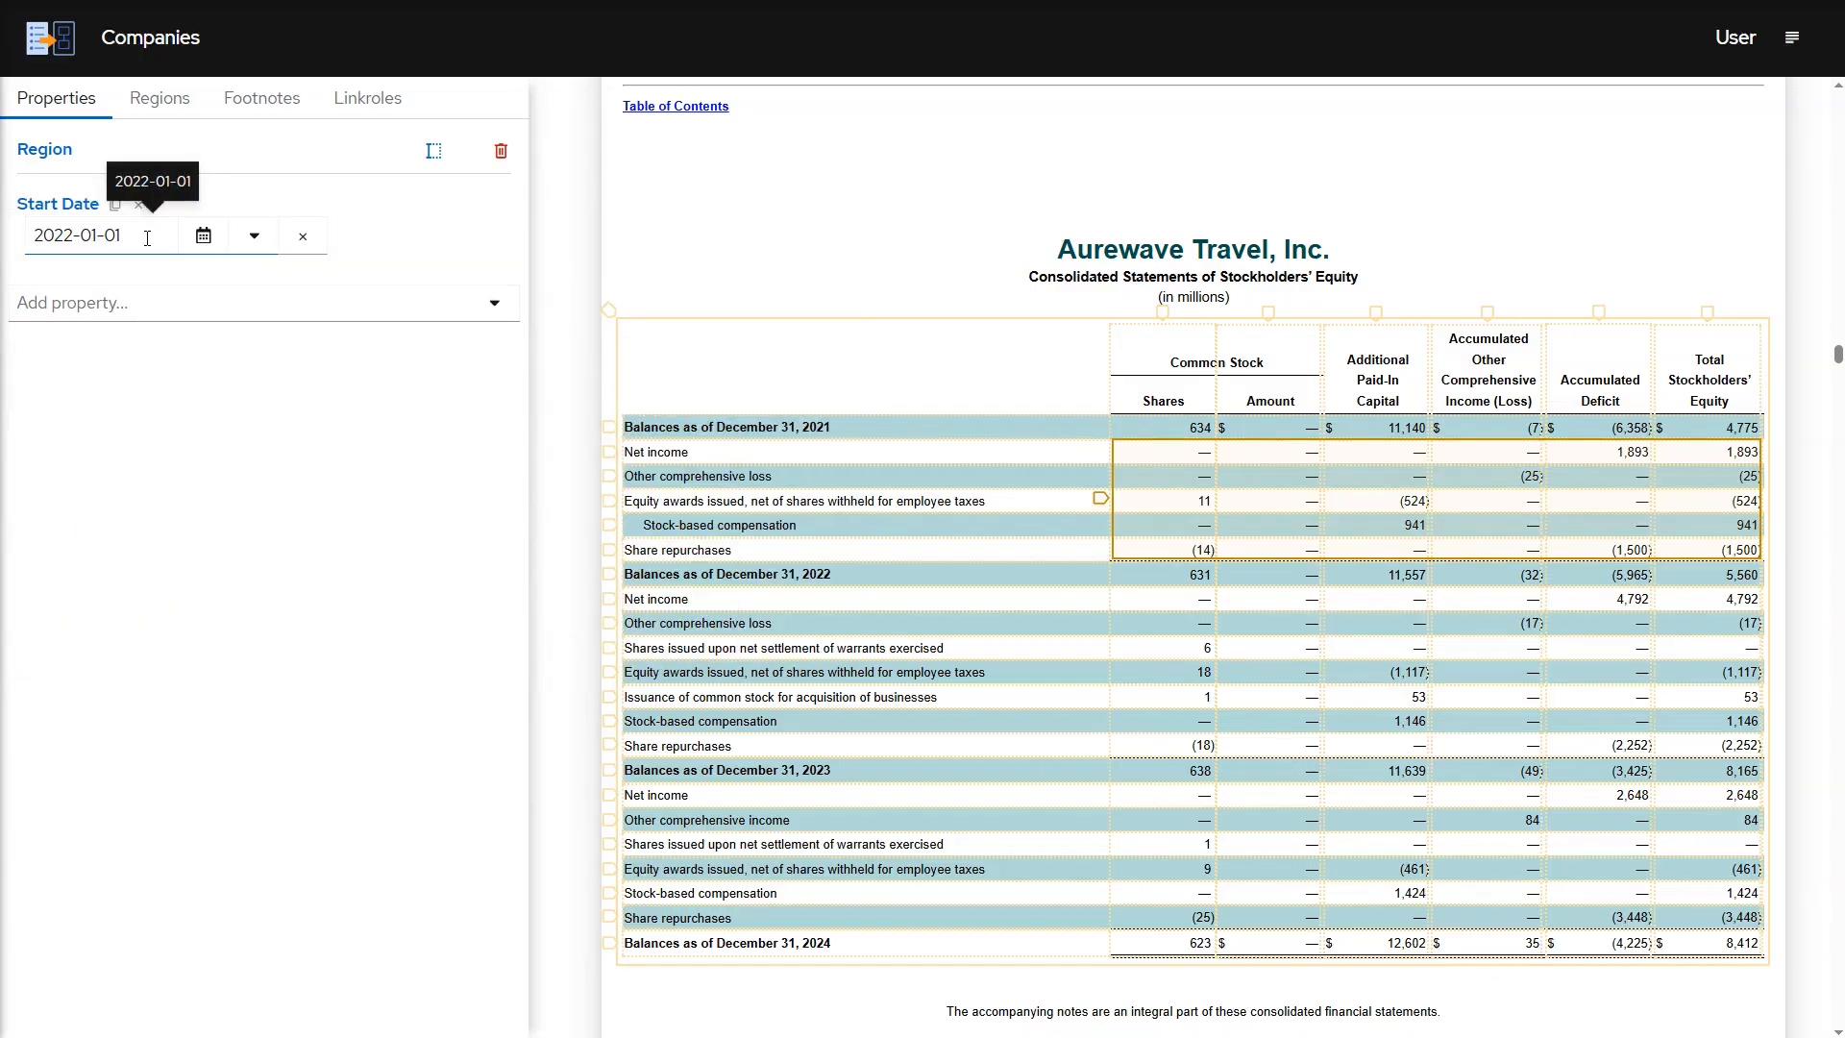
left_click(494, 302)
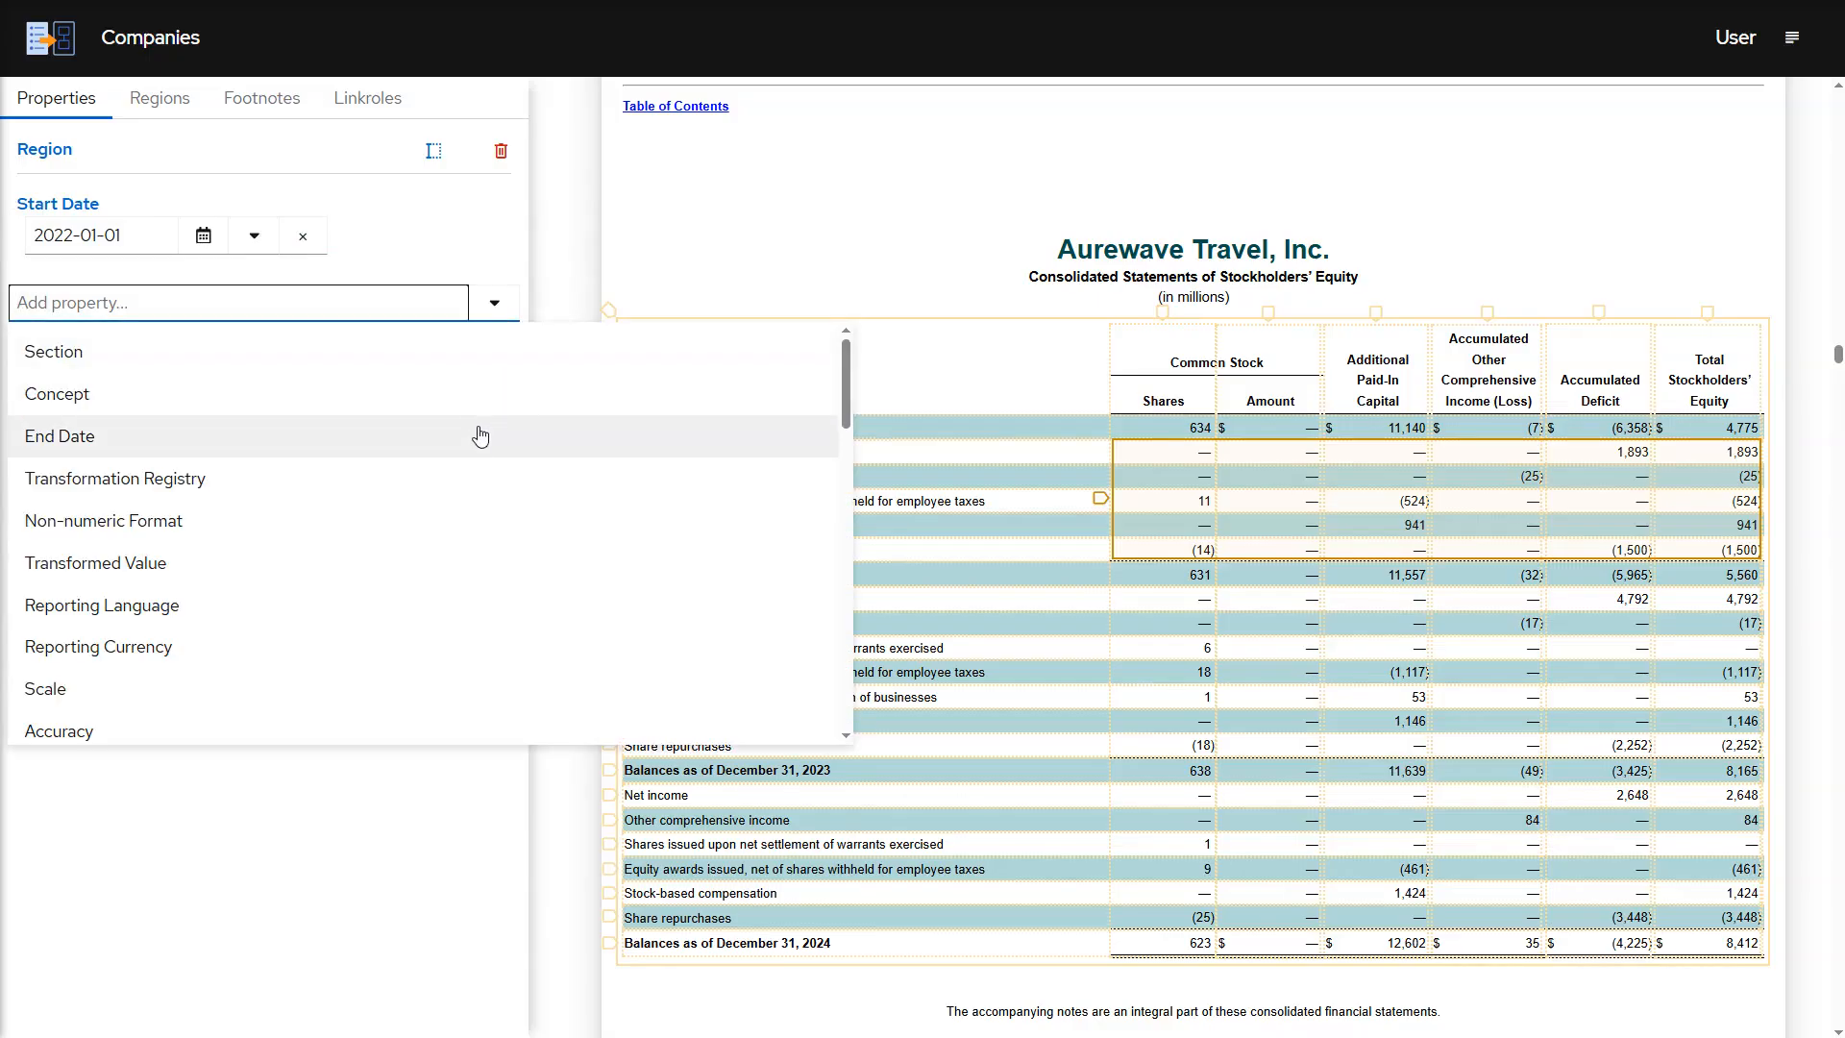
left_click(481, 434)
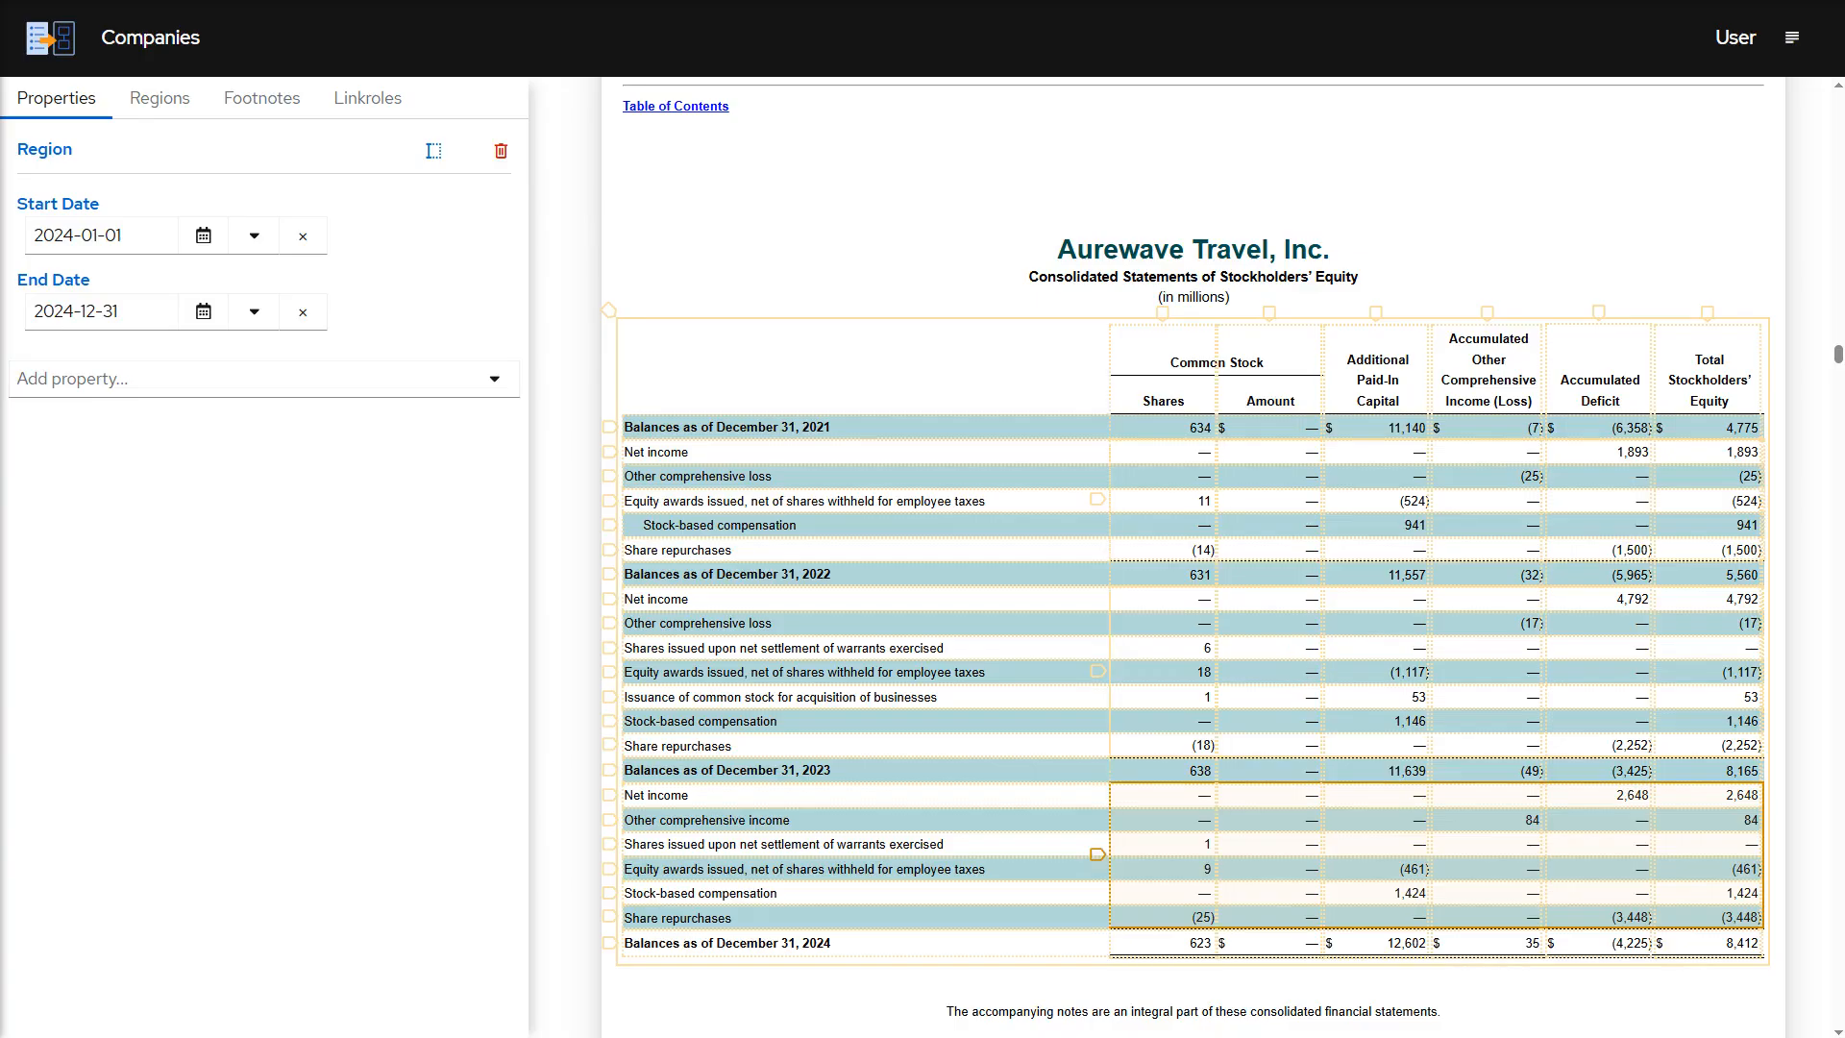
Delete the Common Stock Amount column's region and widen the Shares column's region to cover both Common Stock columns.
left_click(1270, 313)
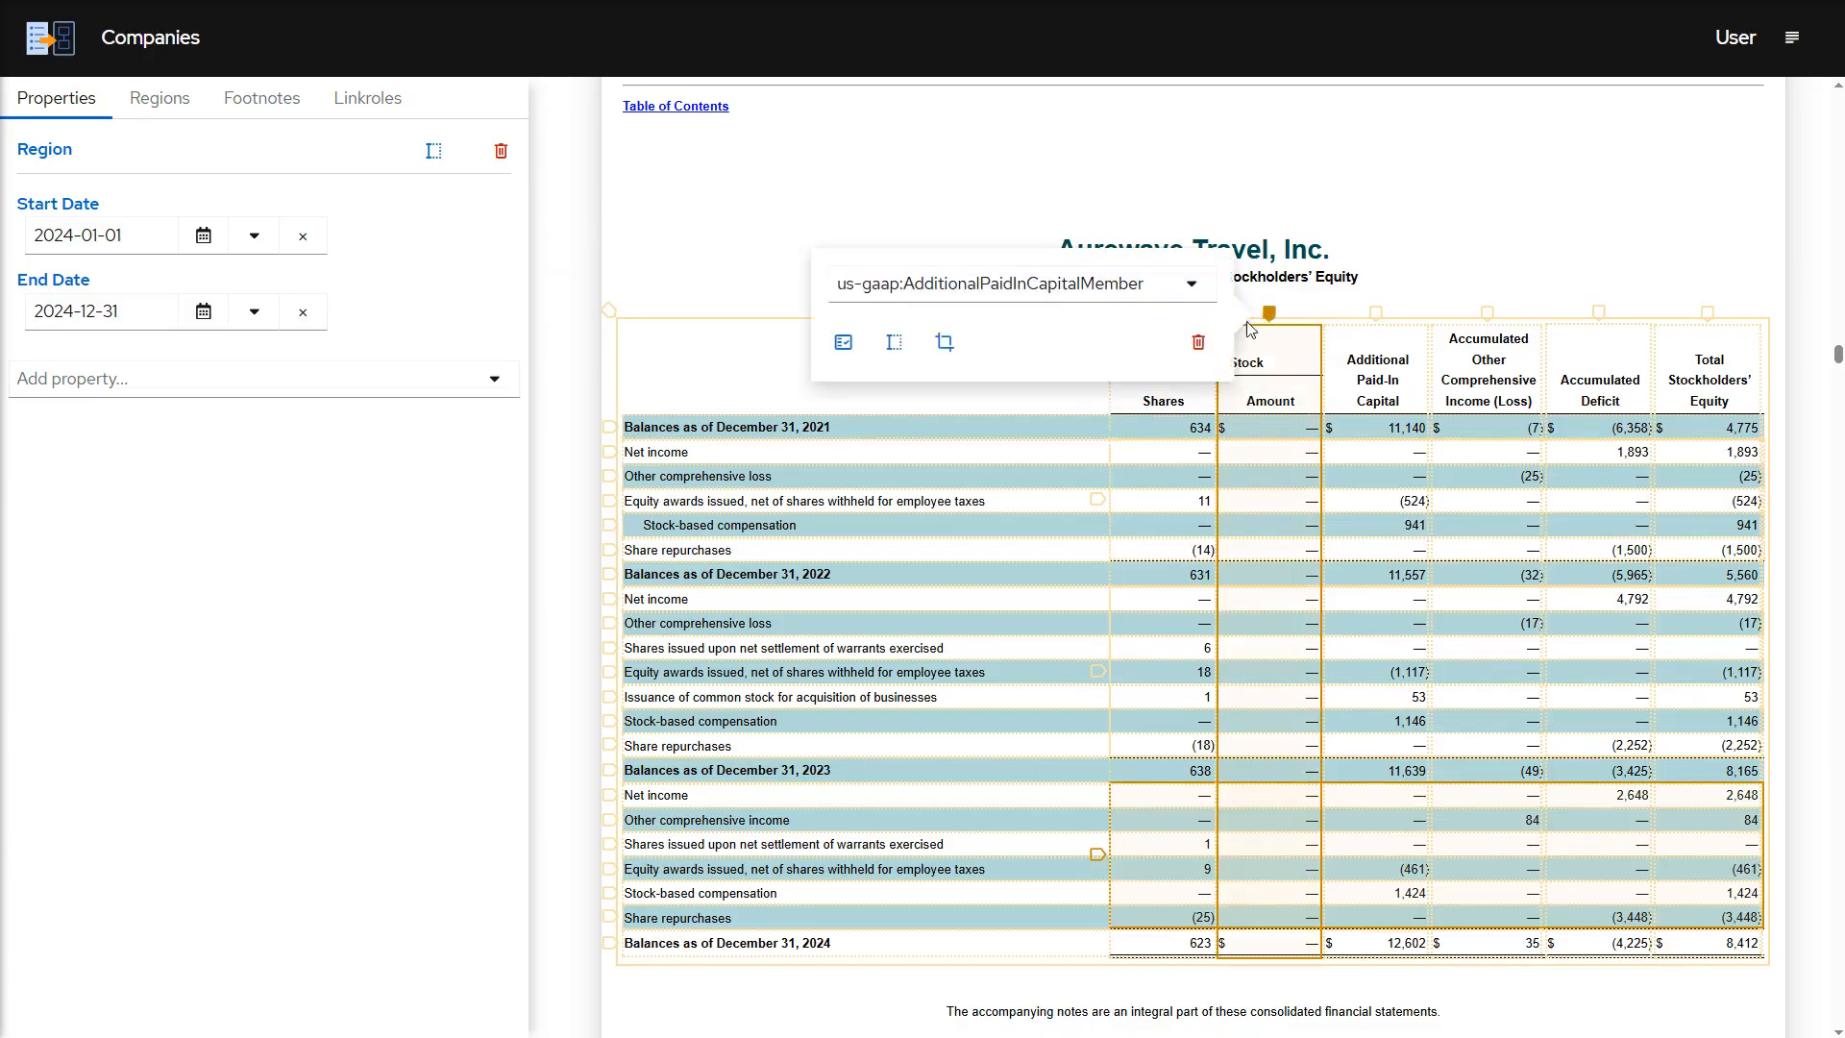
left_click(1201, 344)
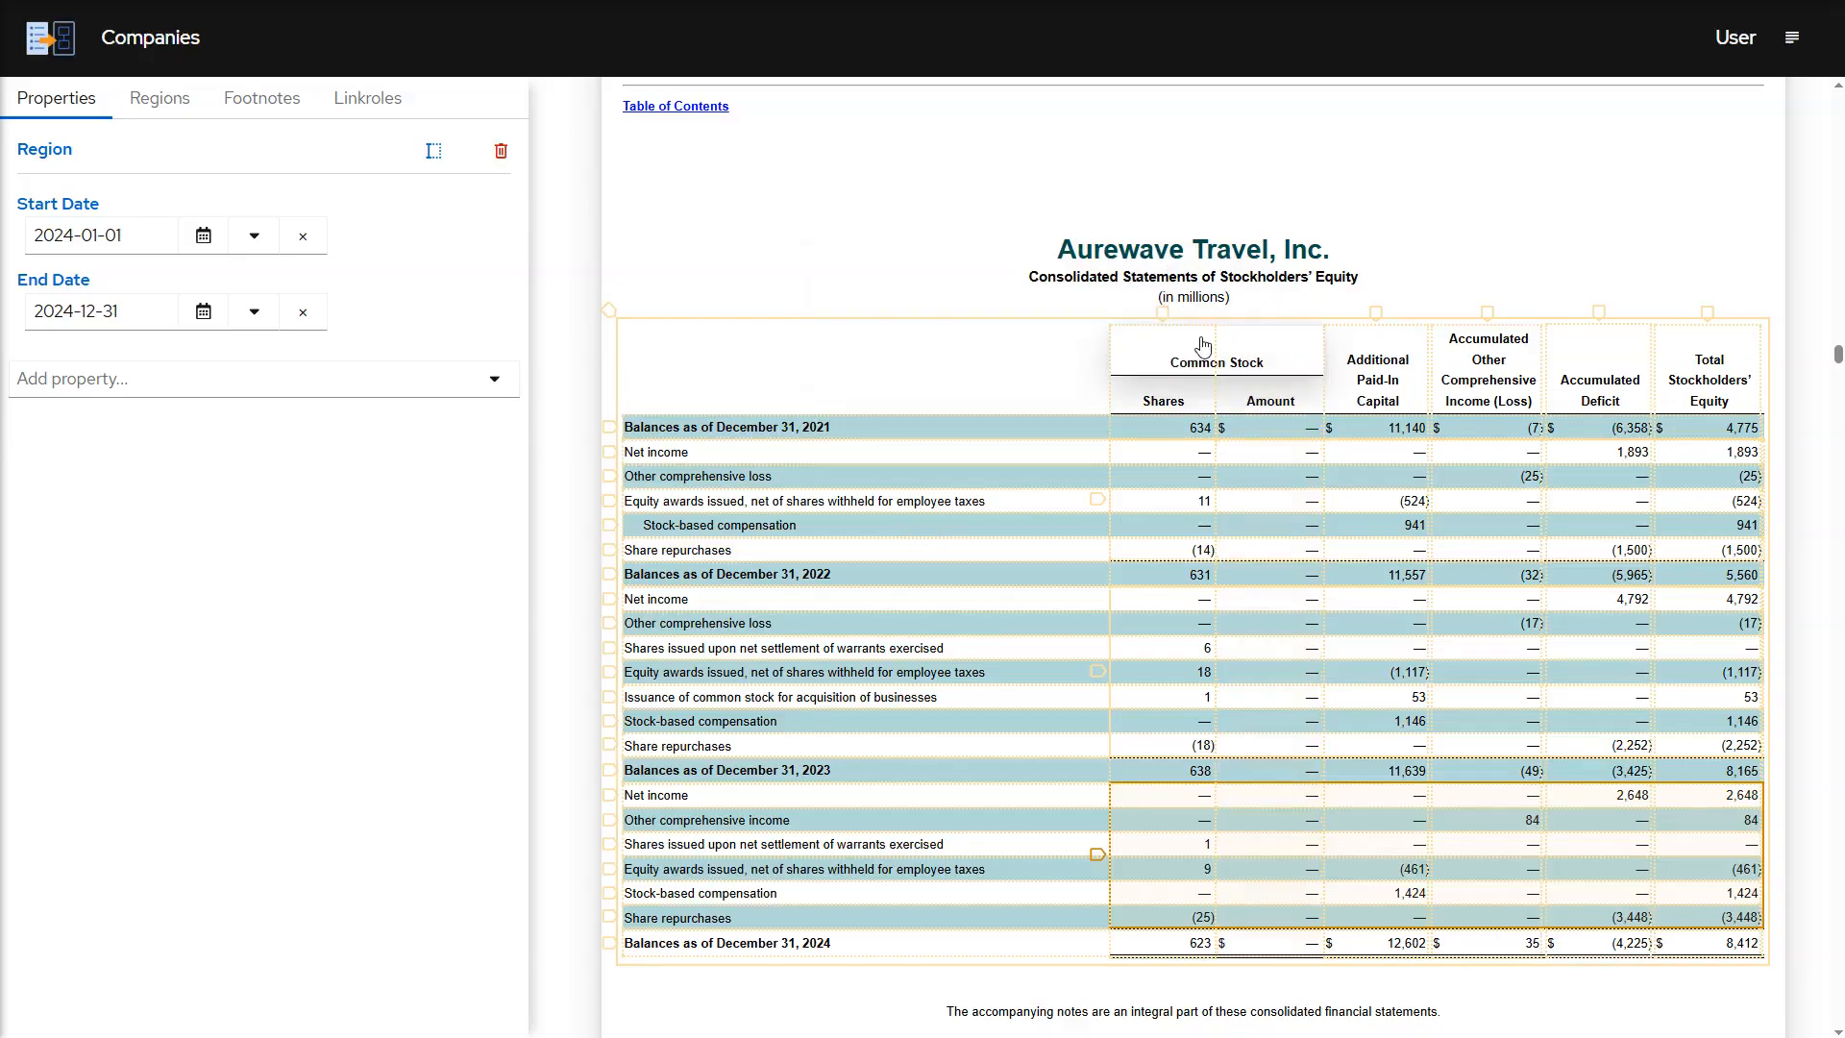
left_click(1204, 346)
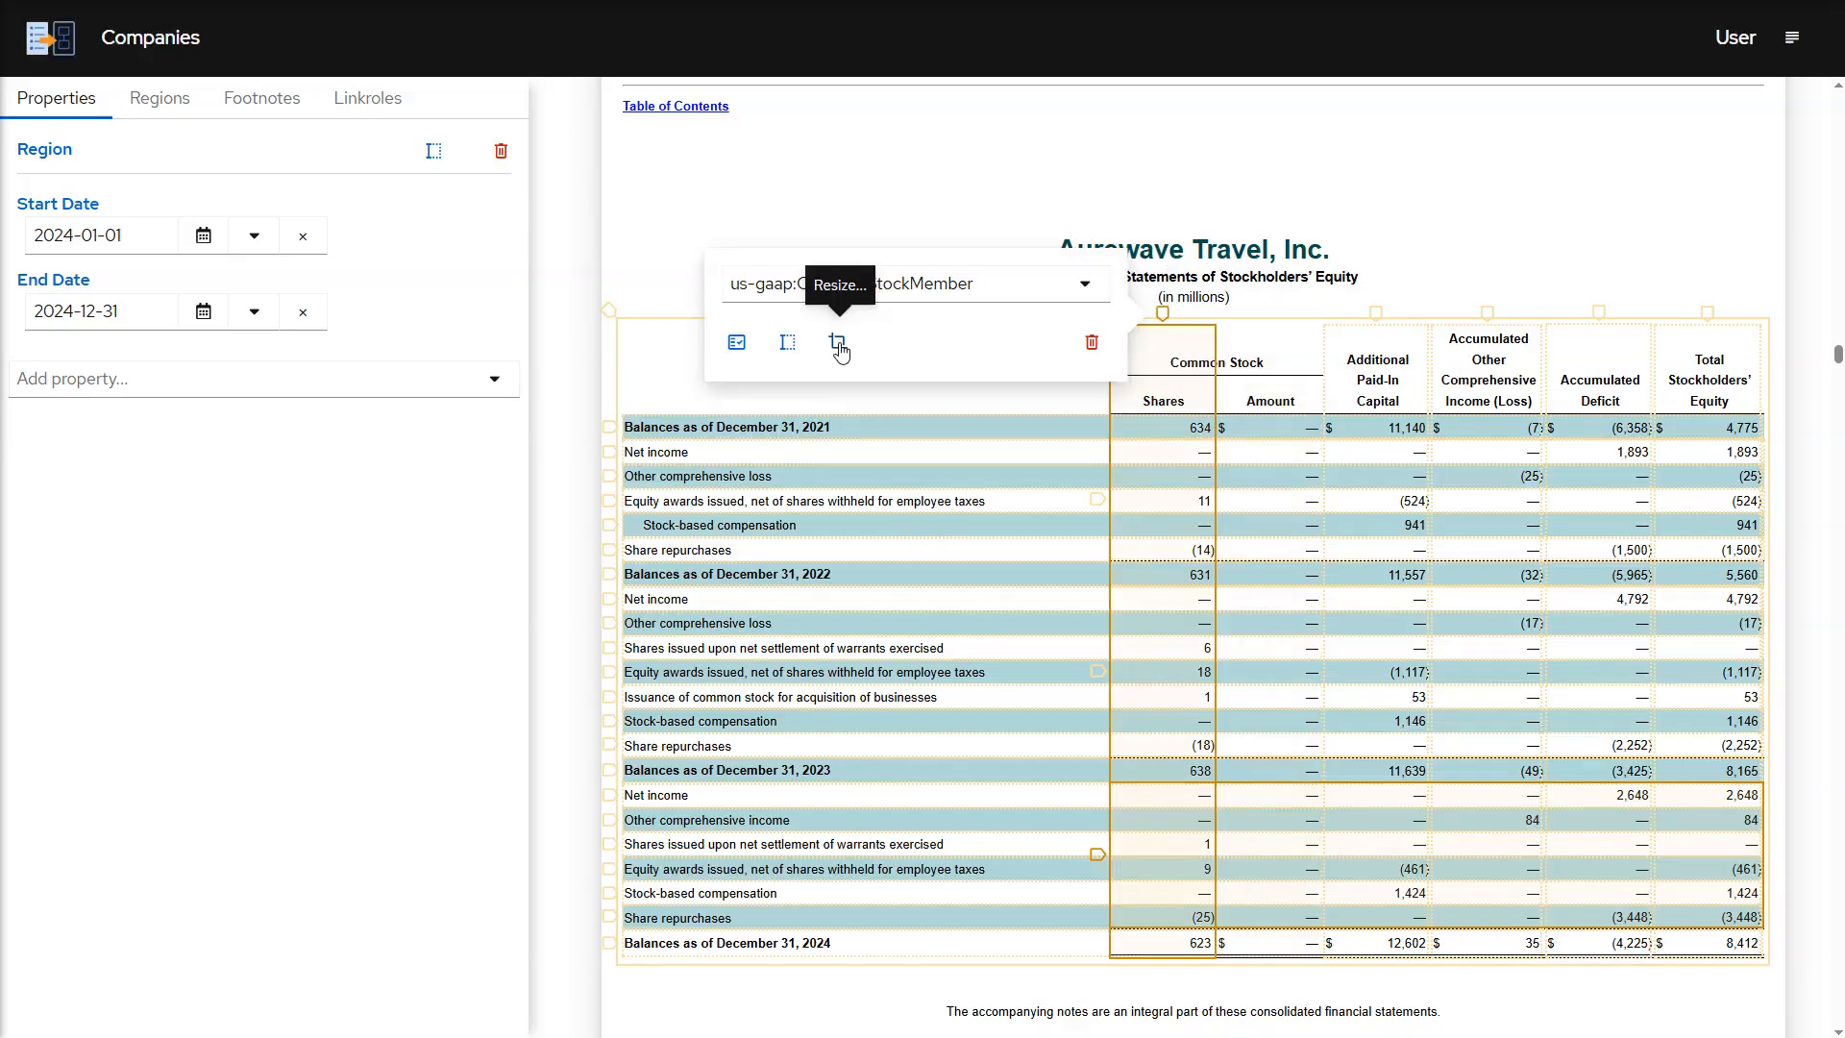
left_click(838, 344)
left_click_drag(1215, 596, 1323, 599)
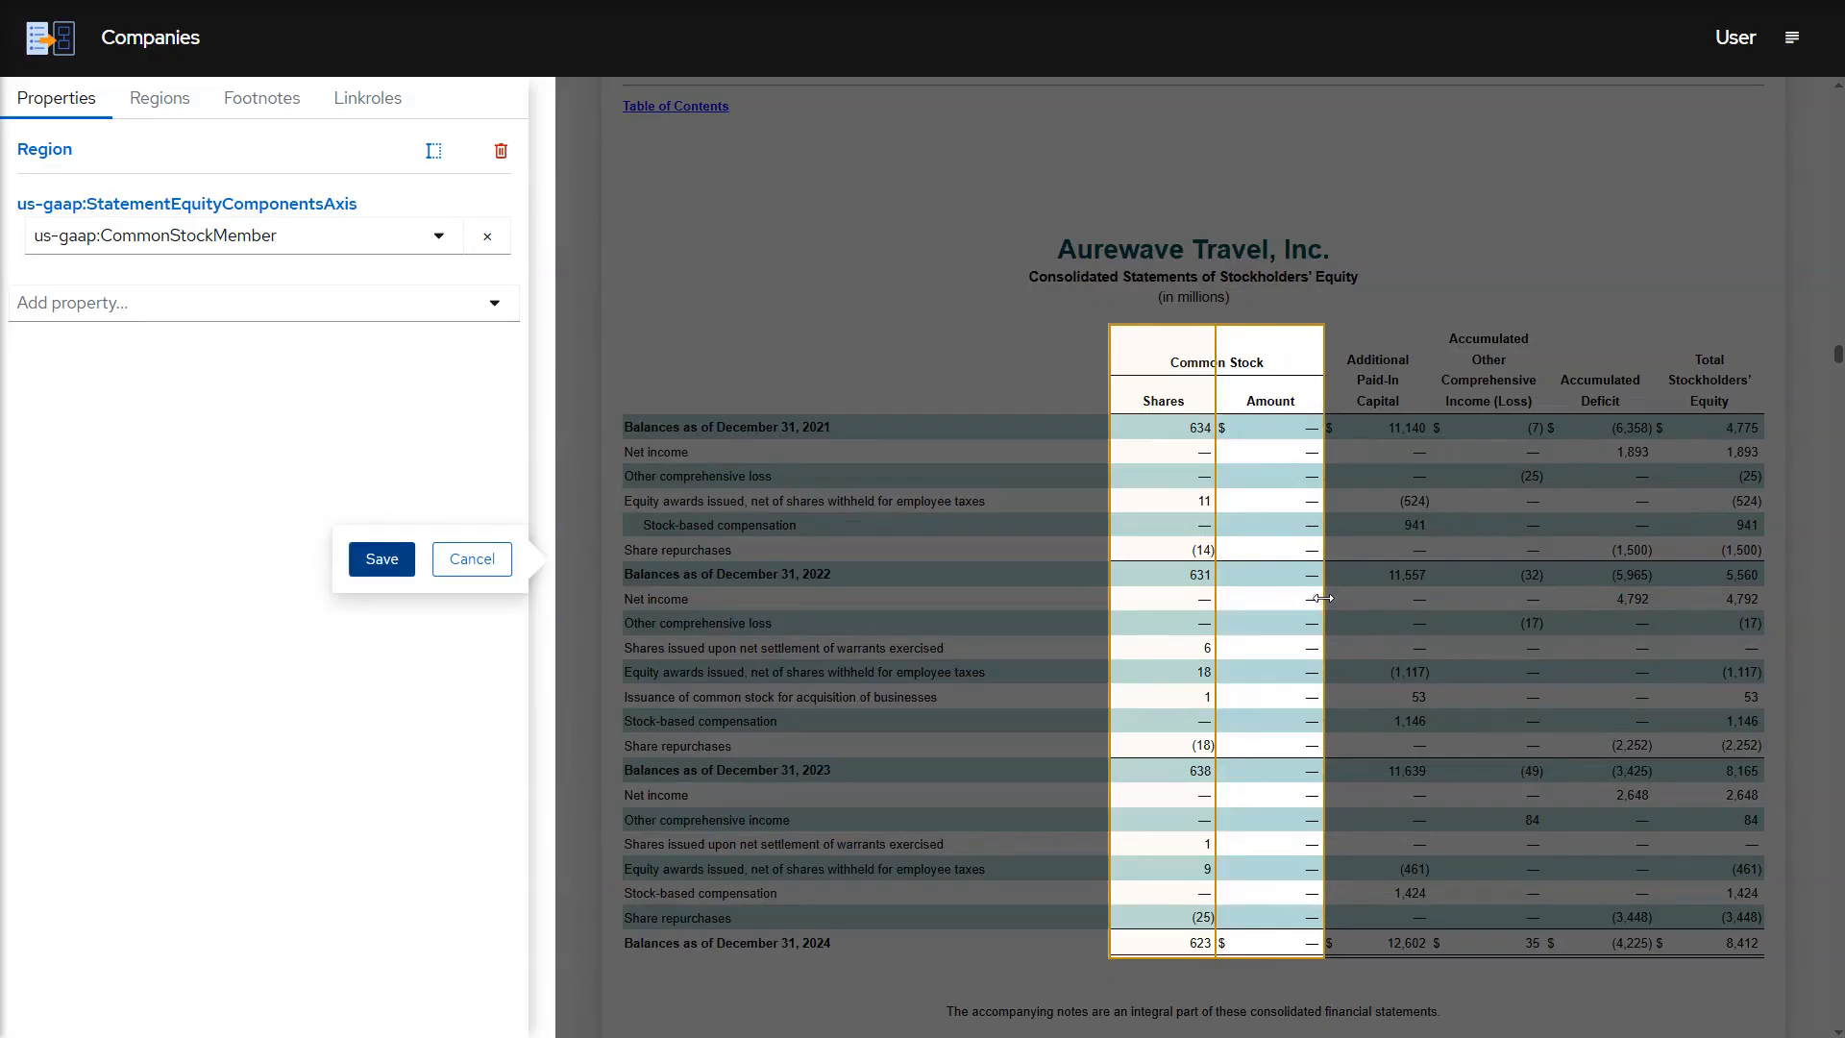
left_click(403, 563)
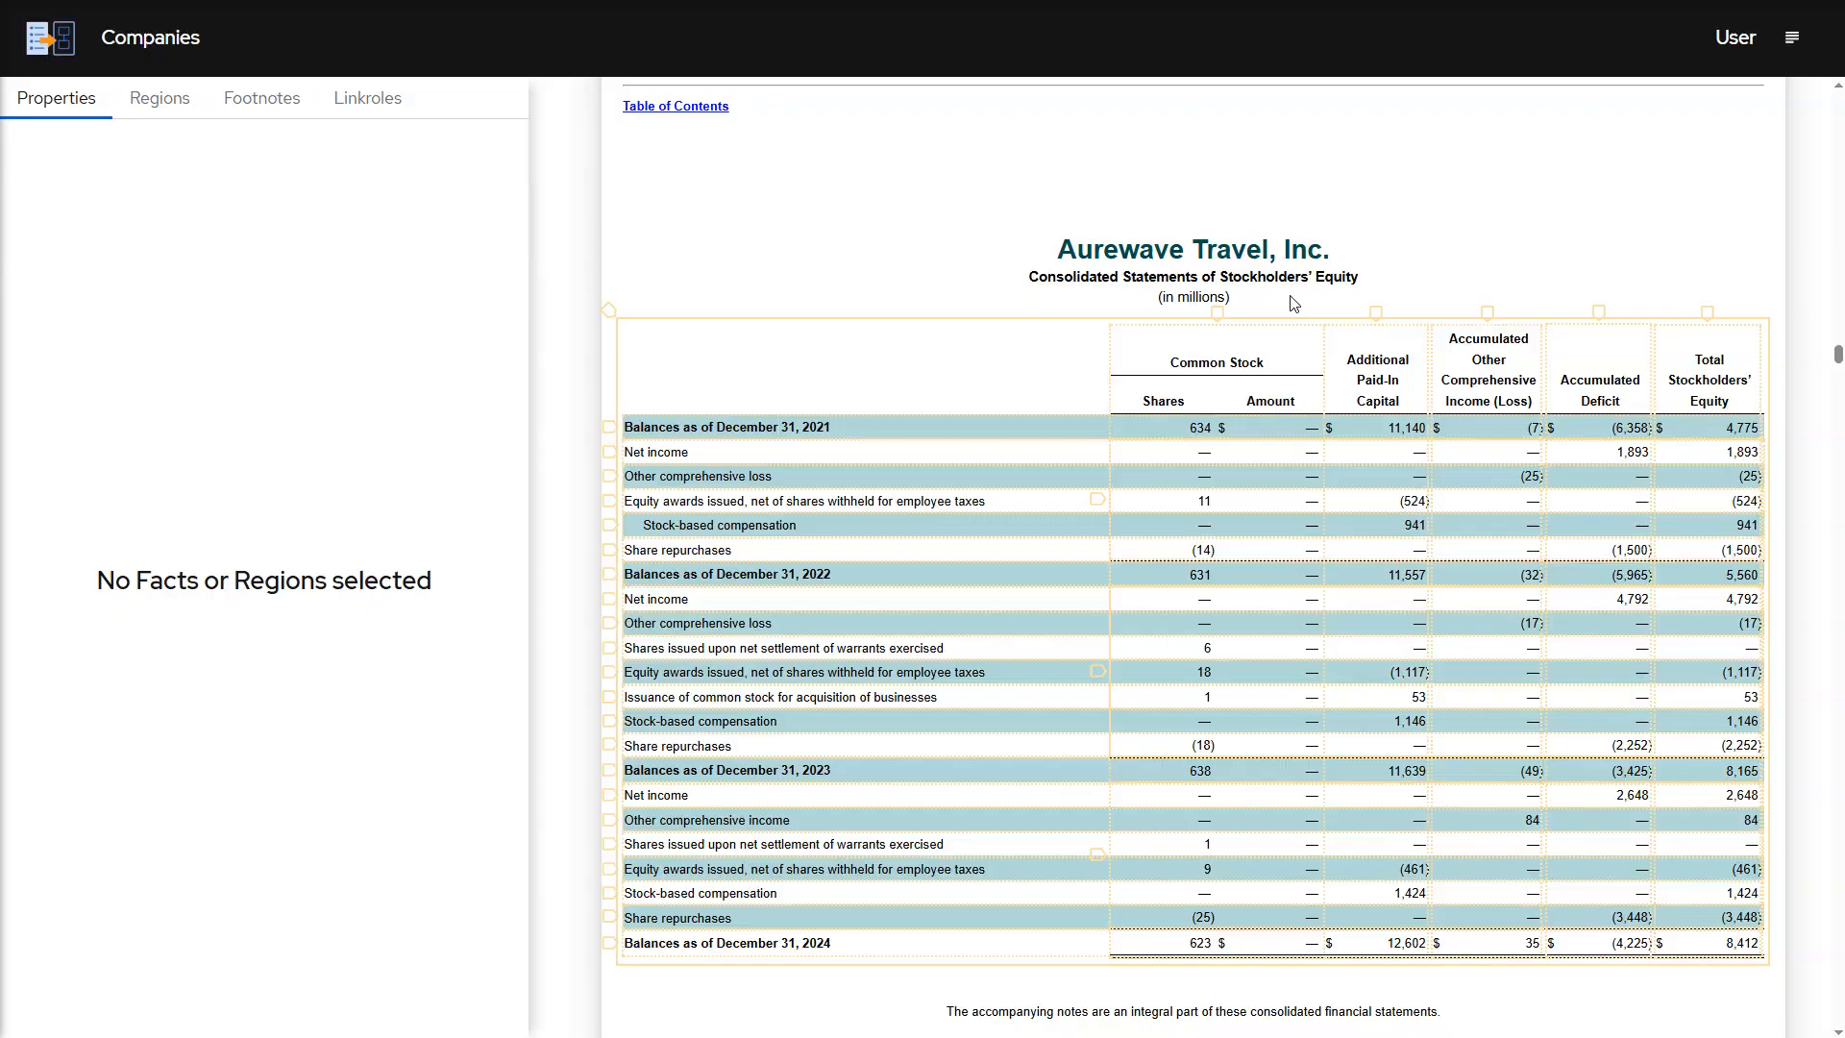
Set the member of the Additional Paid-In Capital column region to us-gaap:AdditionalPaidInCapitalMember.
mouse_move(1218, 314)
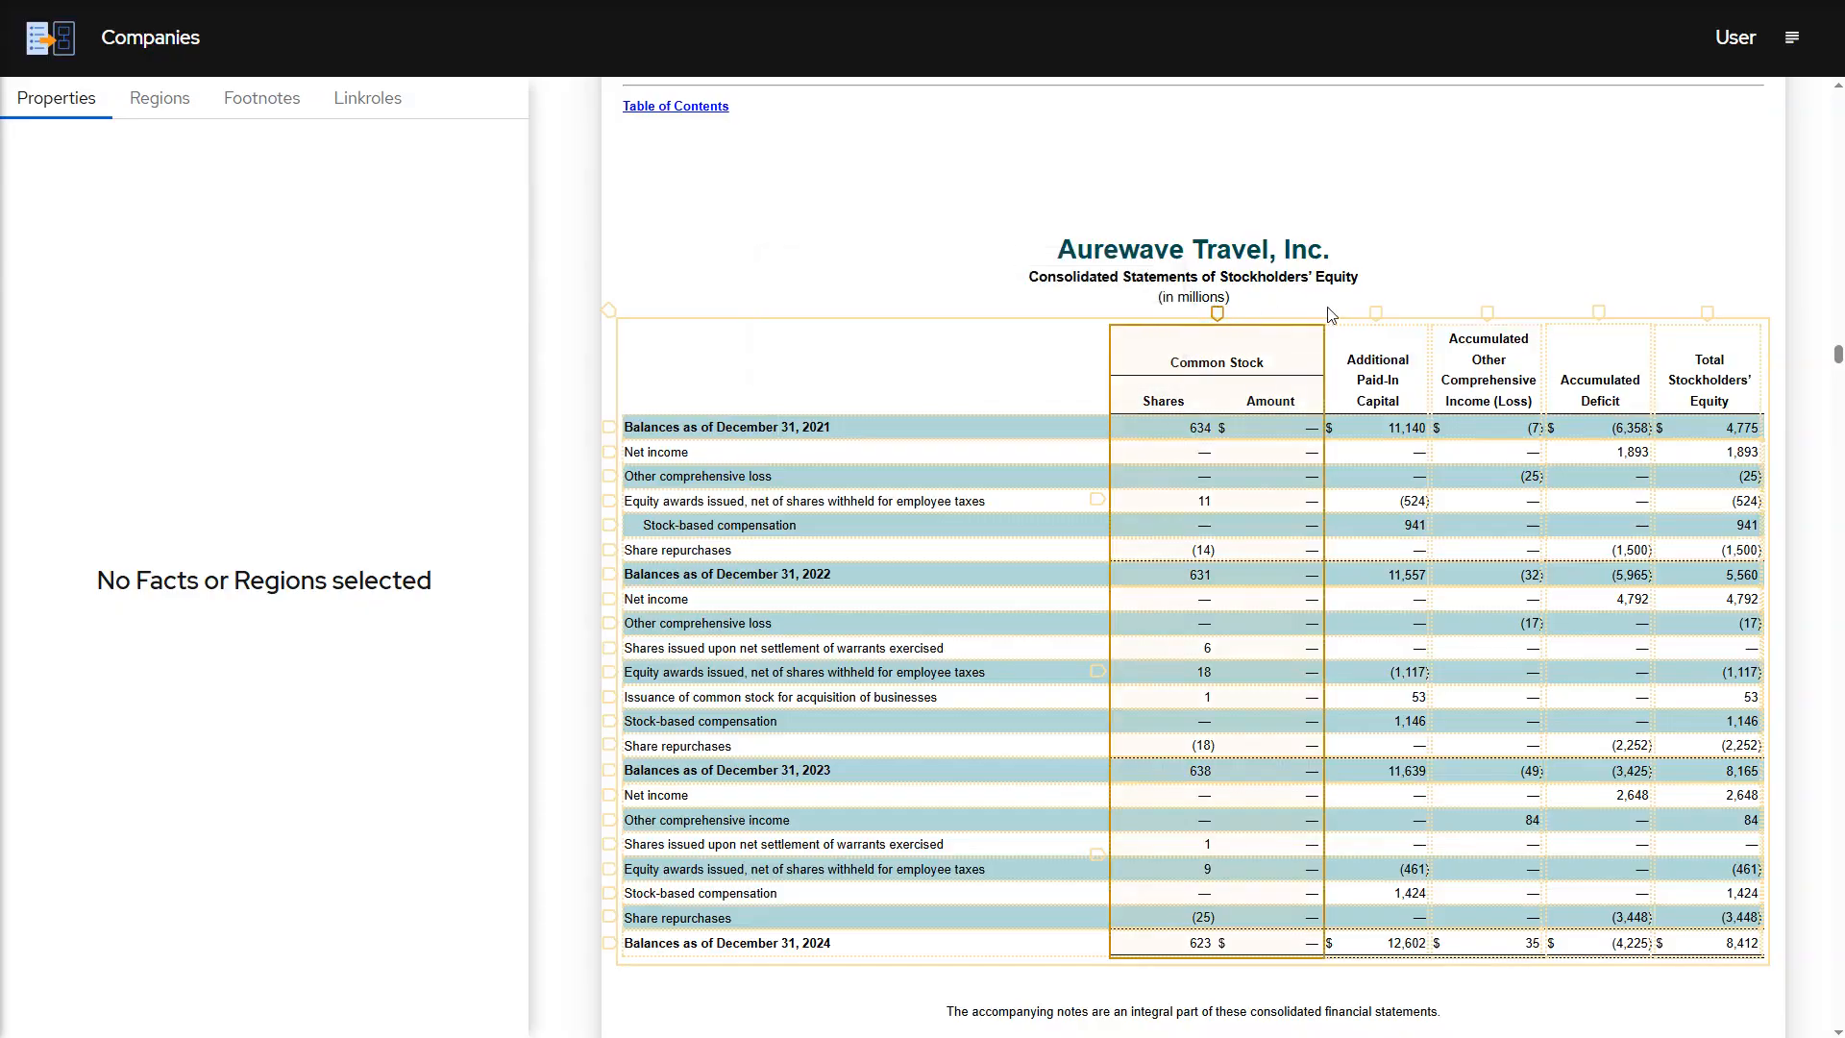
mouse_move(1374, 313)
left_click(1295, 286)
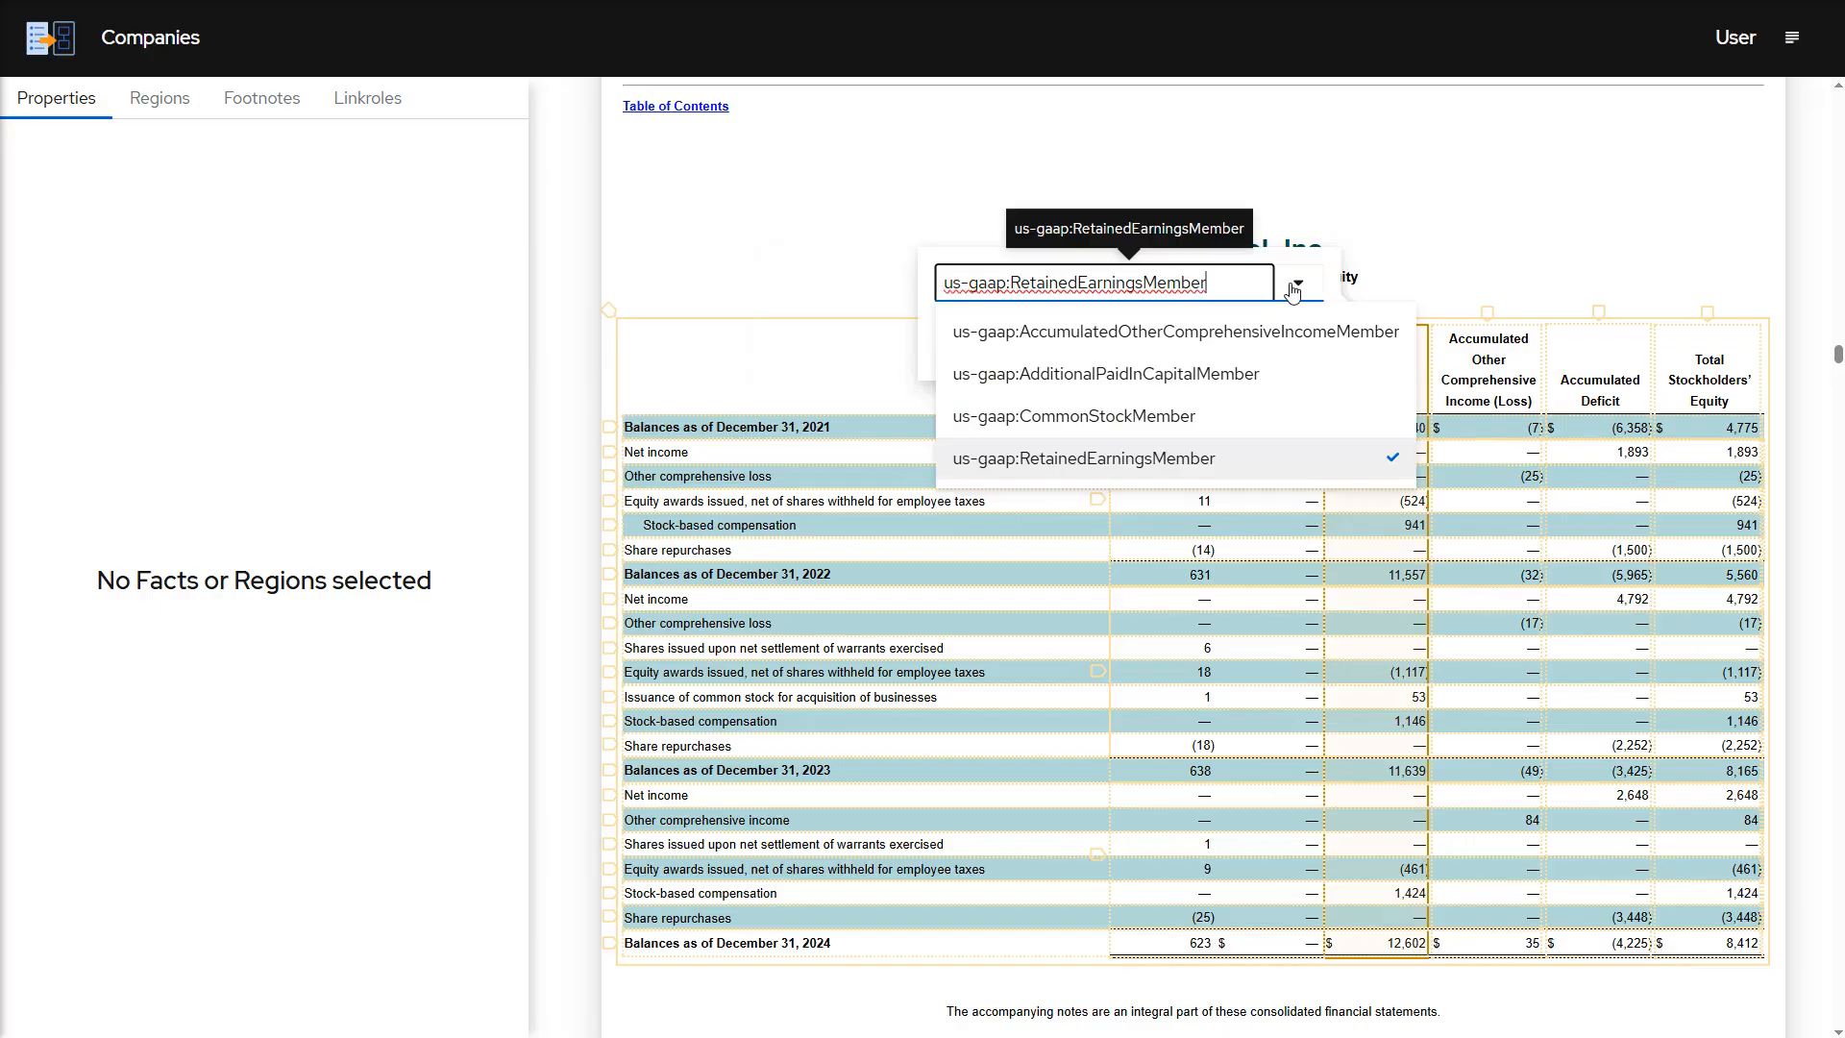
left_click(1288, 375)
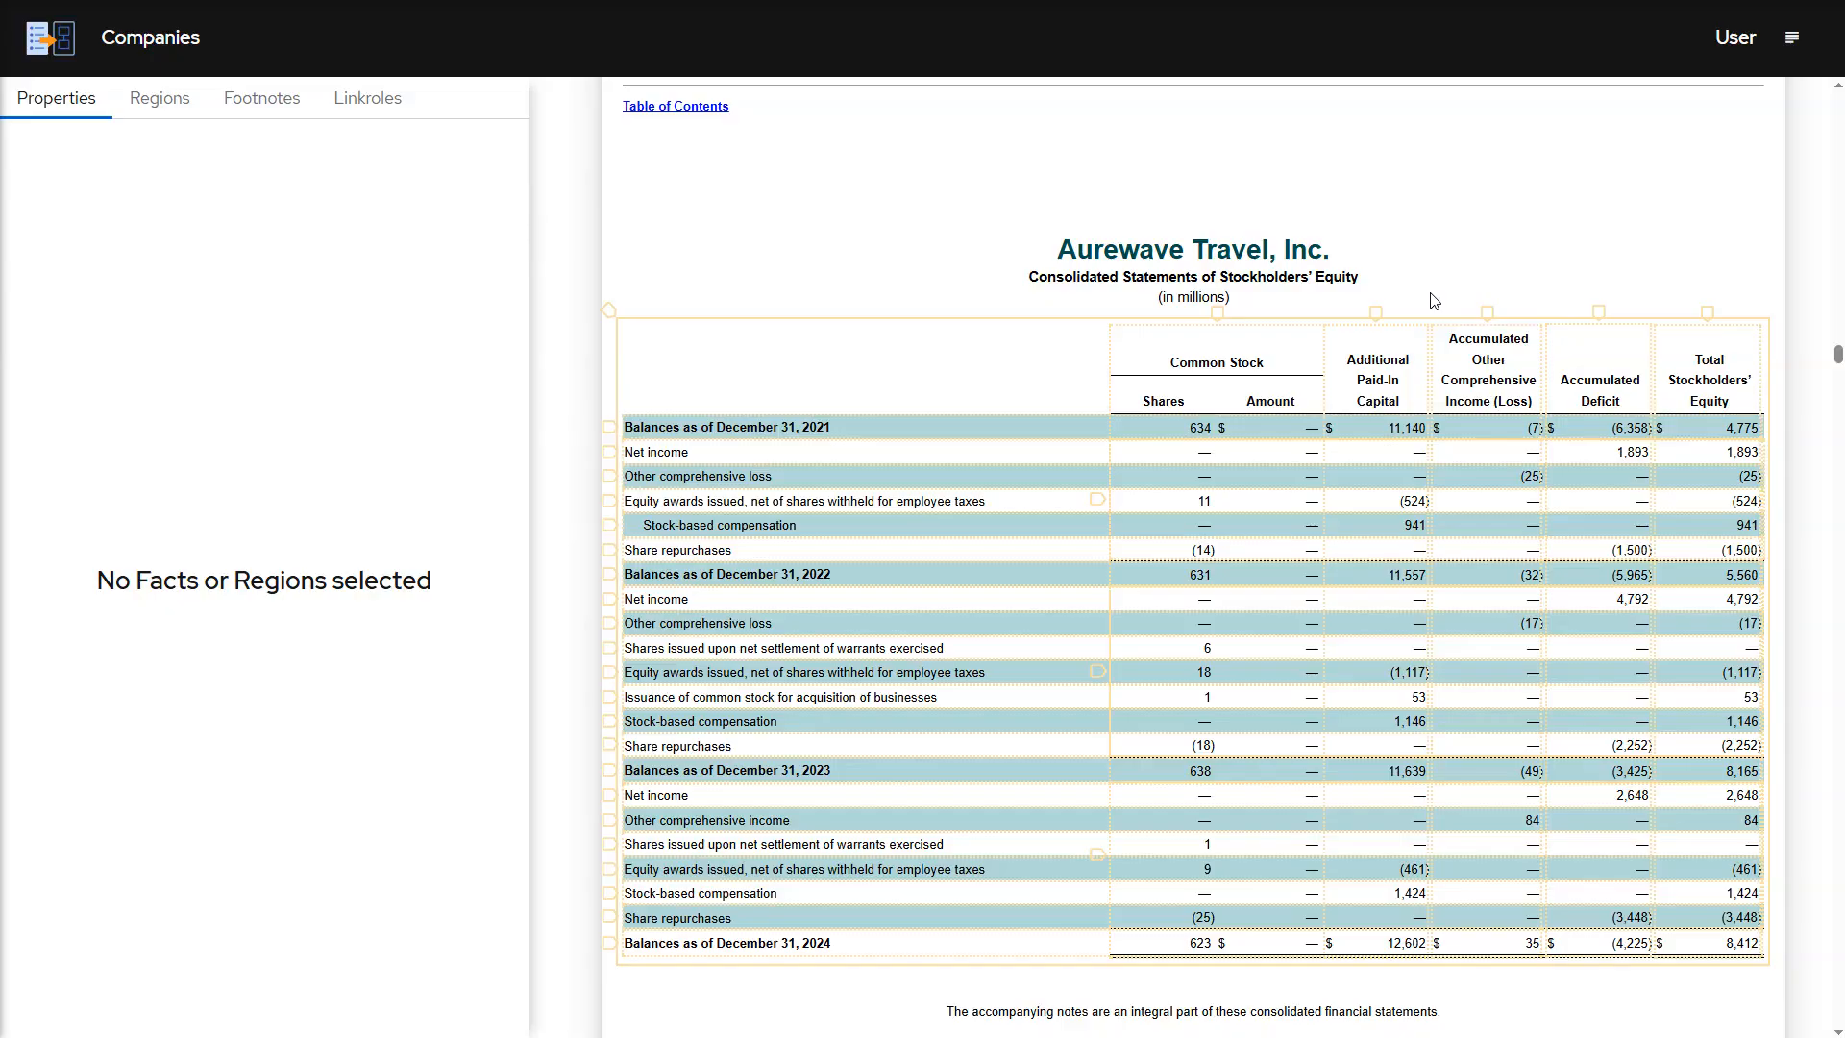
mouse_move(1707, 315)
Add facts for the entire Stockholders' Equity table region, declining facts for non-number cells.
mouse_move(597, 321)
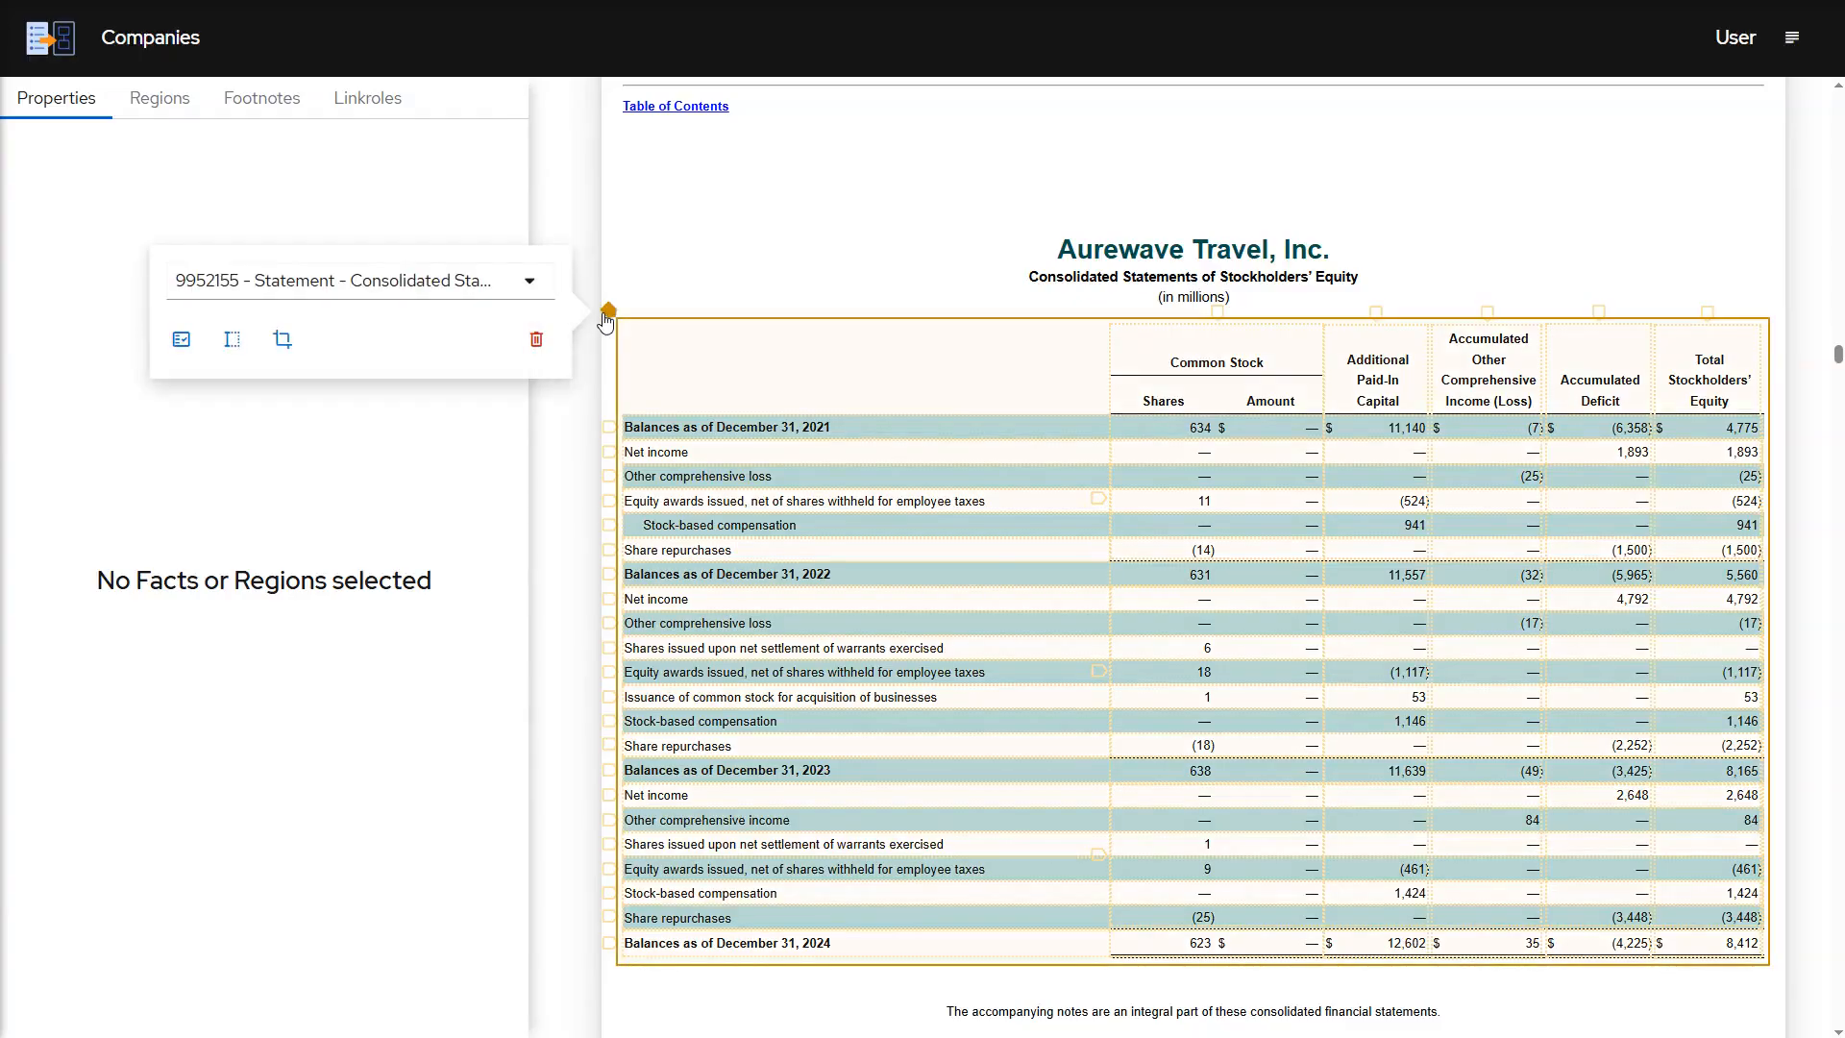
left_click(184, 341)
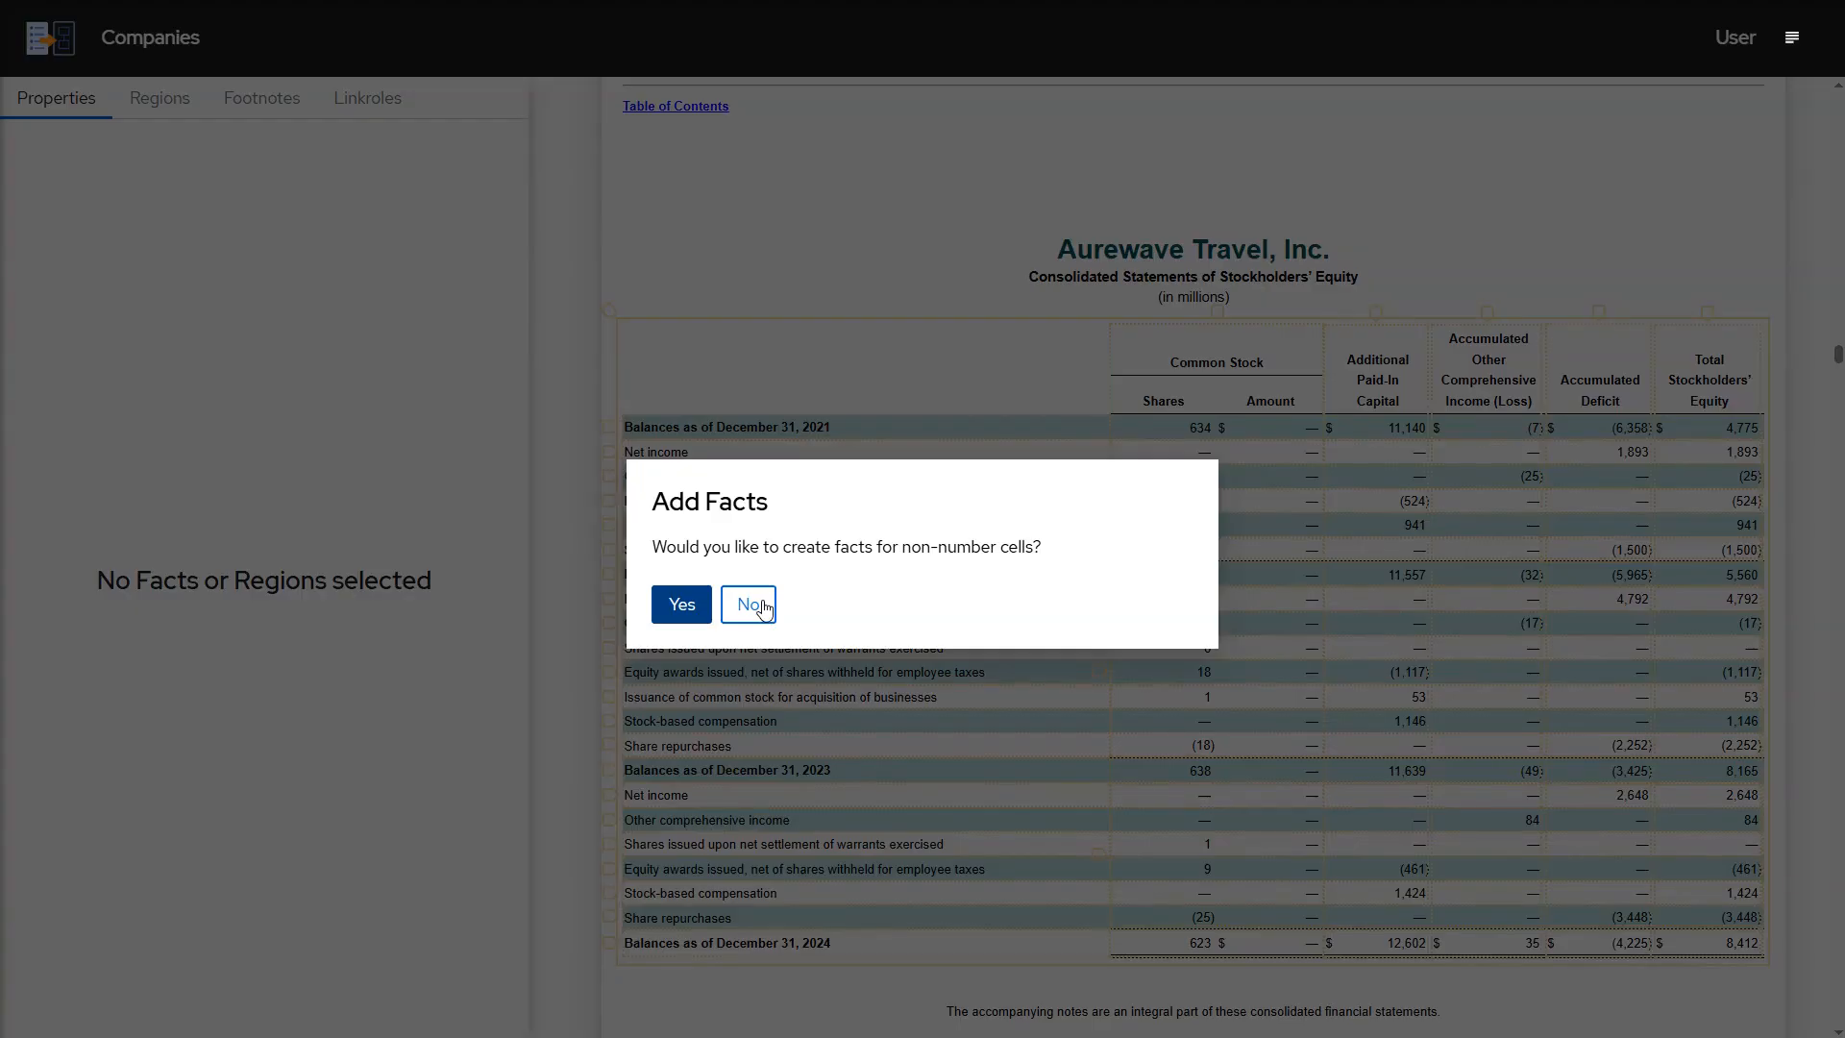
left_click(762, 602)
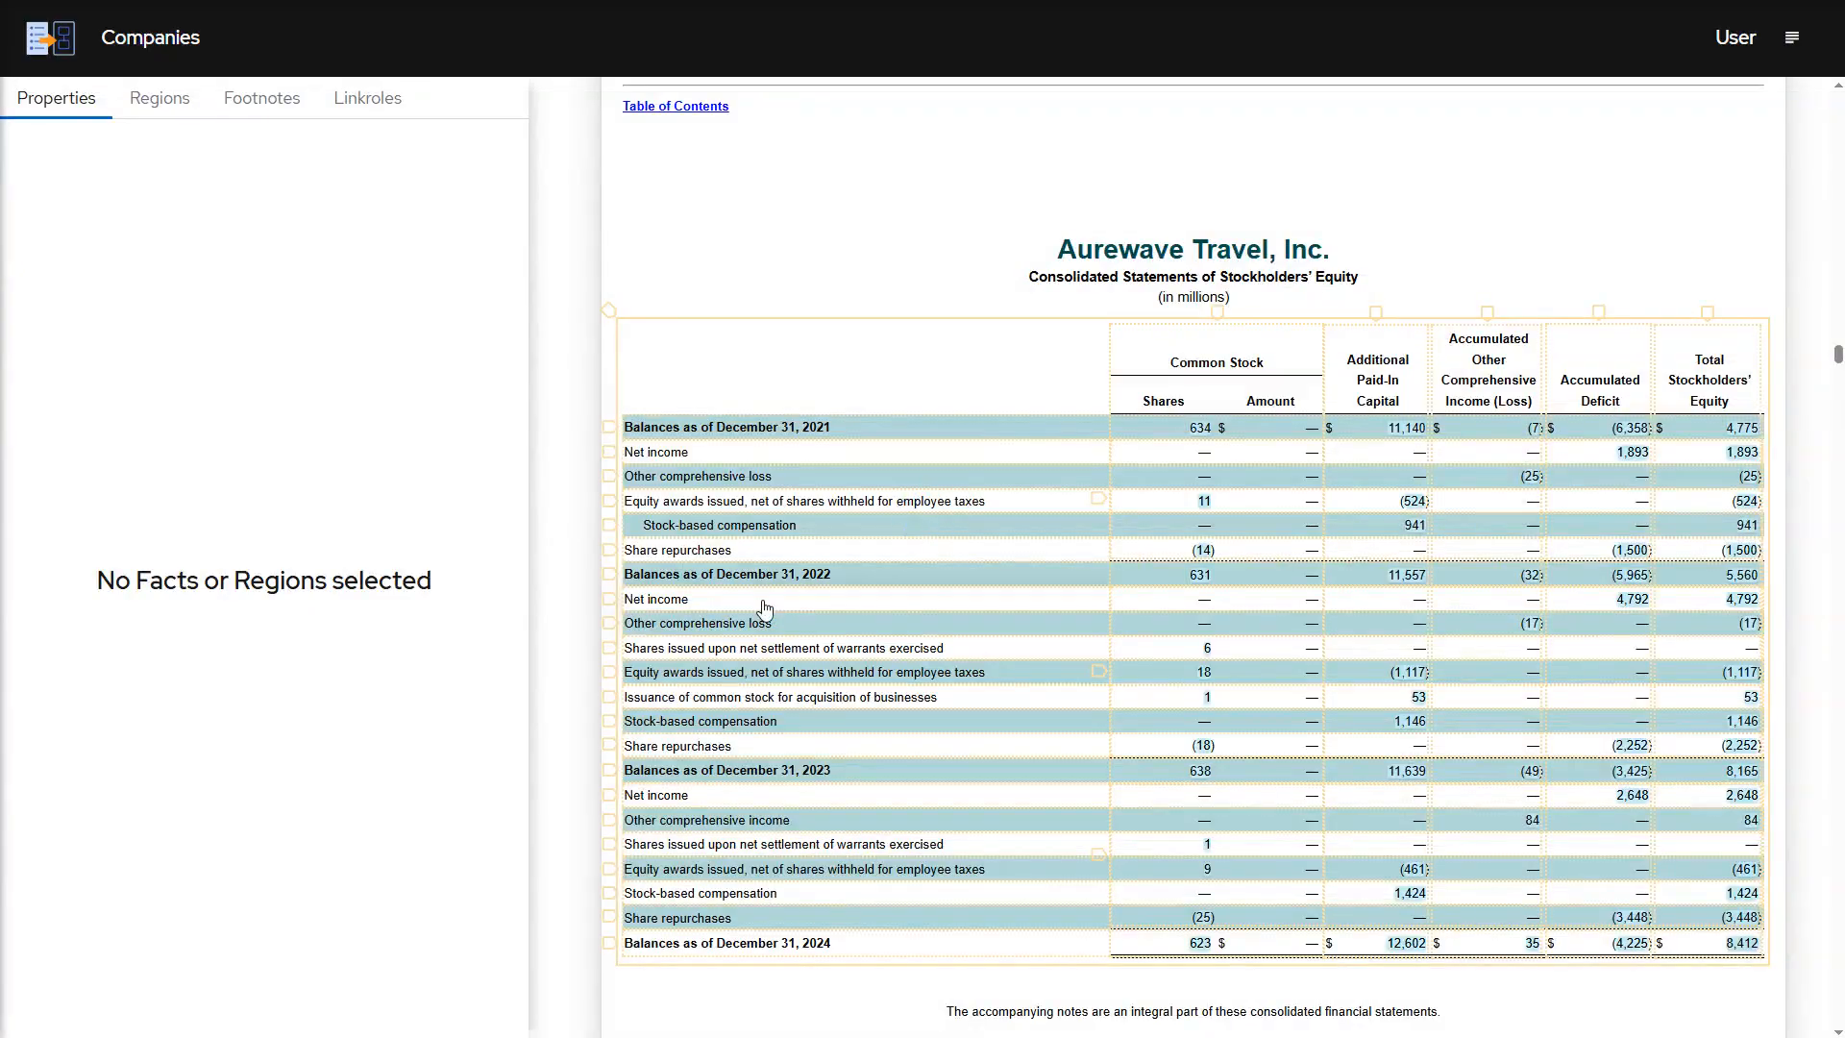
Add a fact for the dash in the Common Stock Amount column of the Balances as of December 31, 2021 row.
left_click(1312, 432)
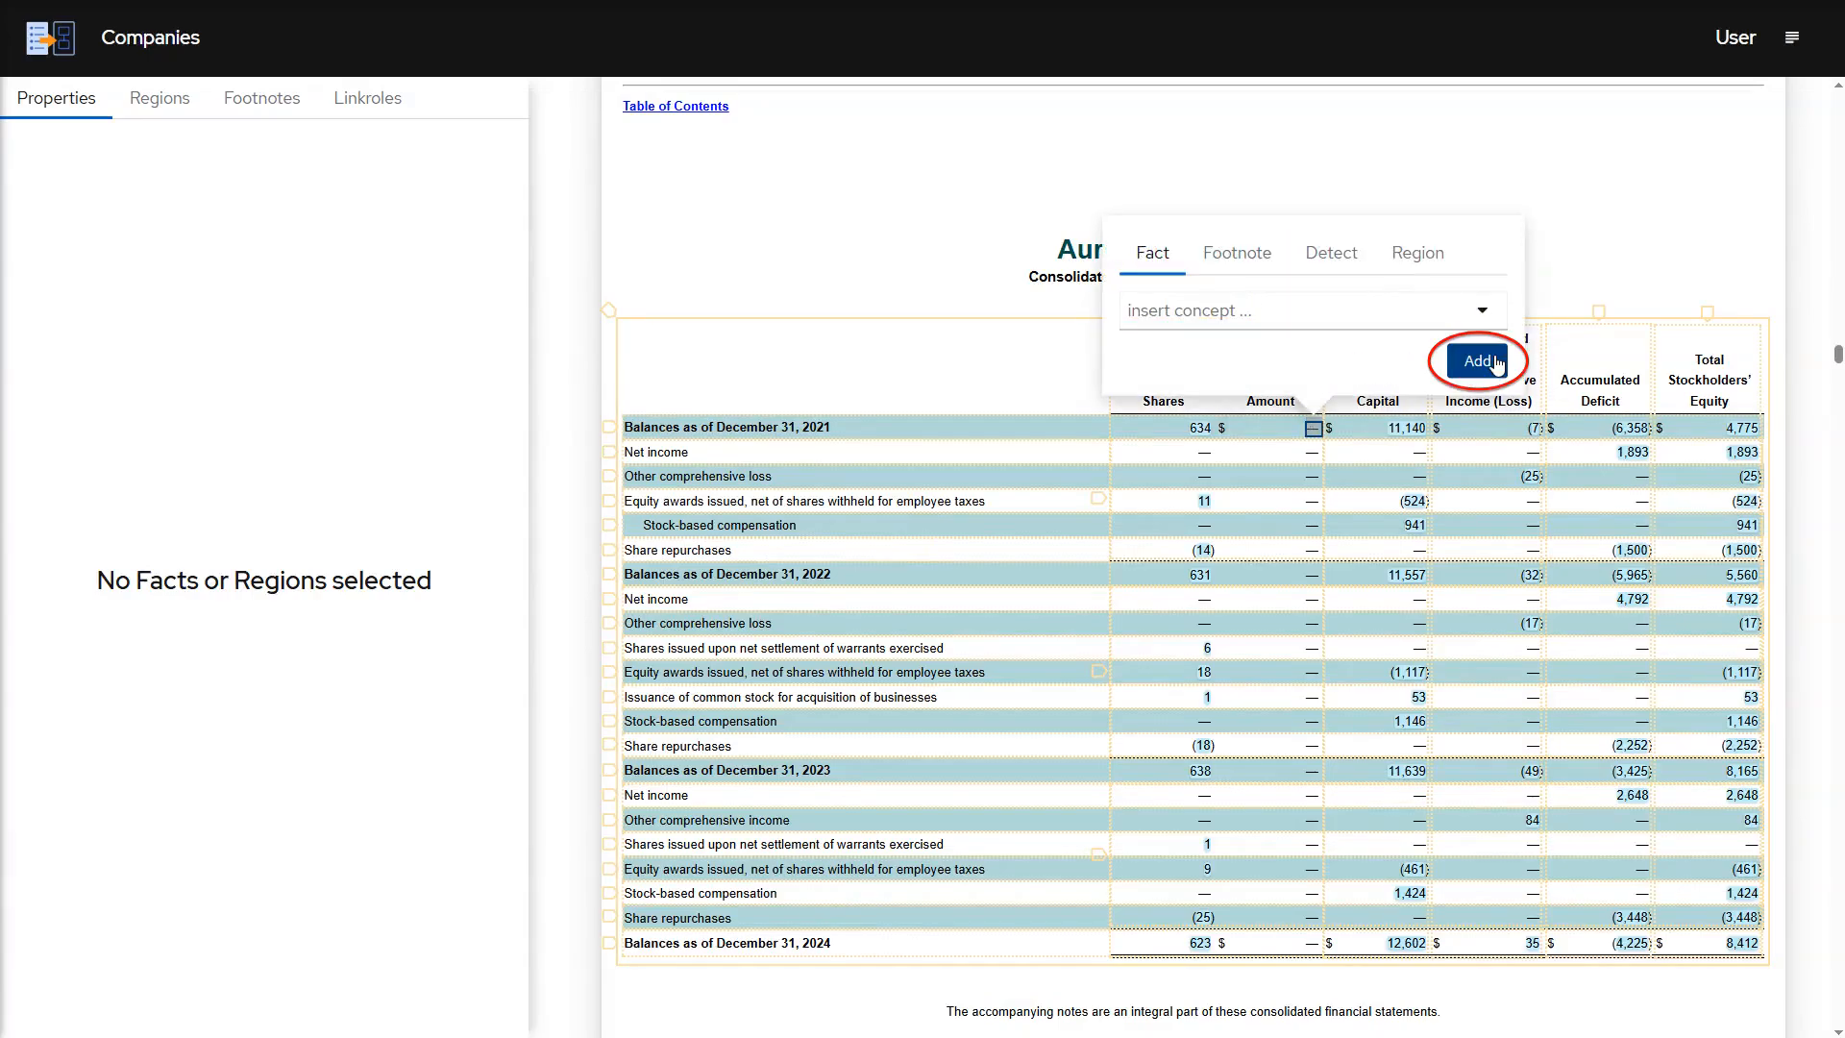
left_click(1495, 361)
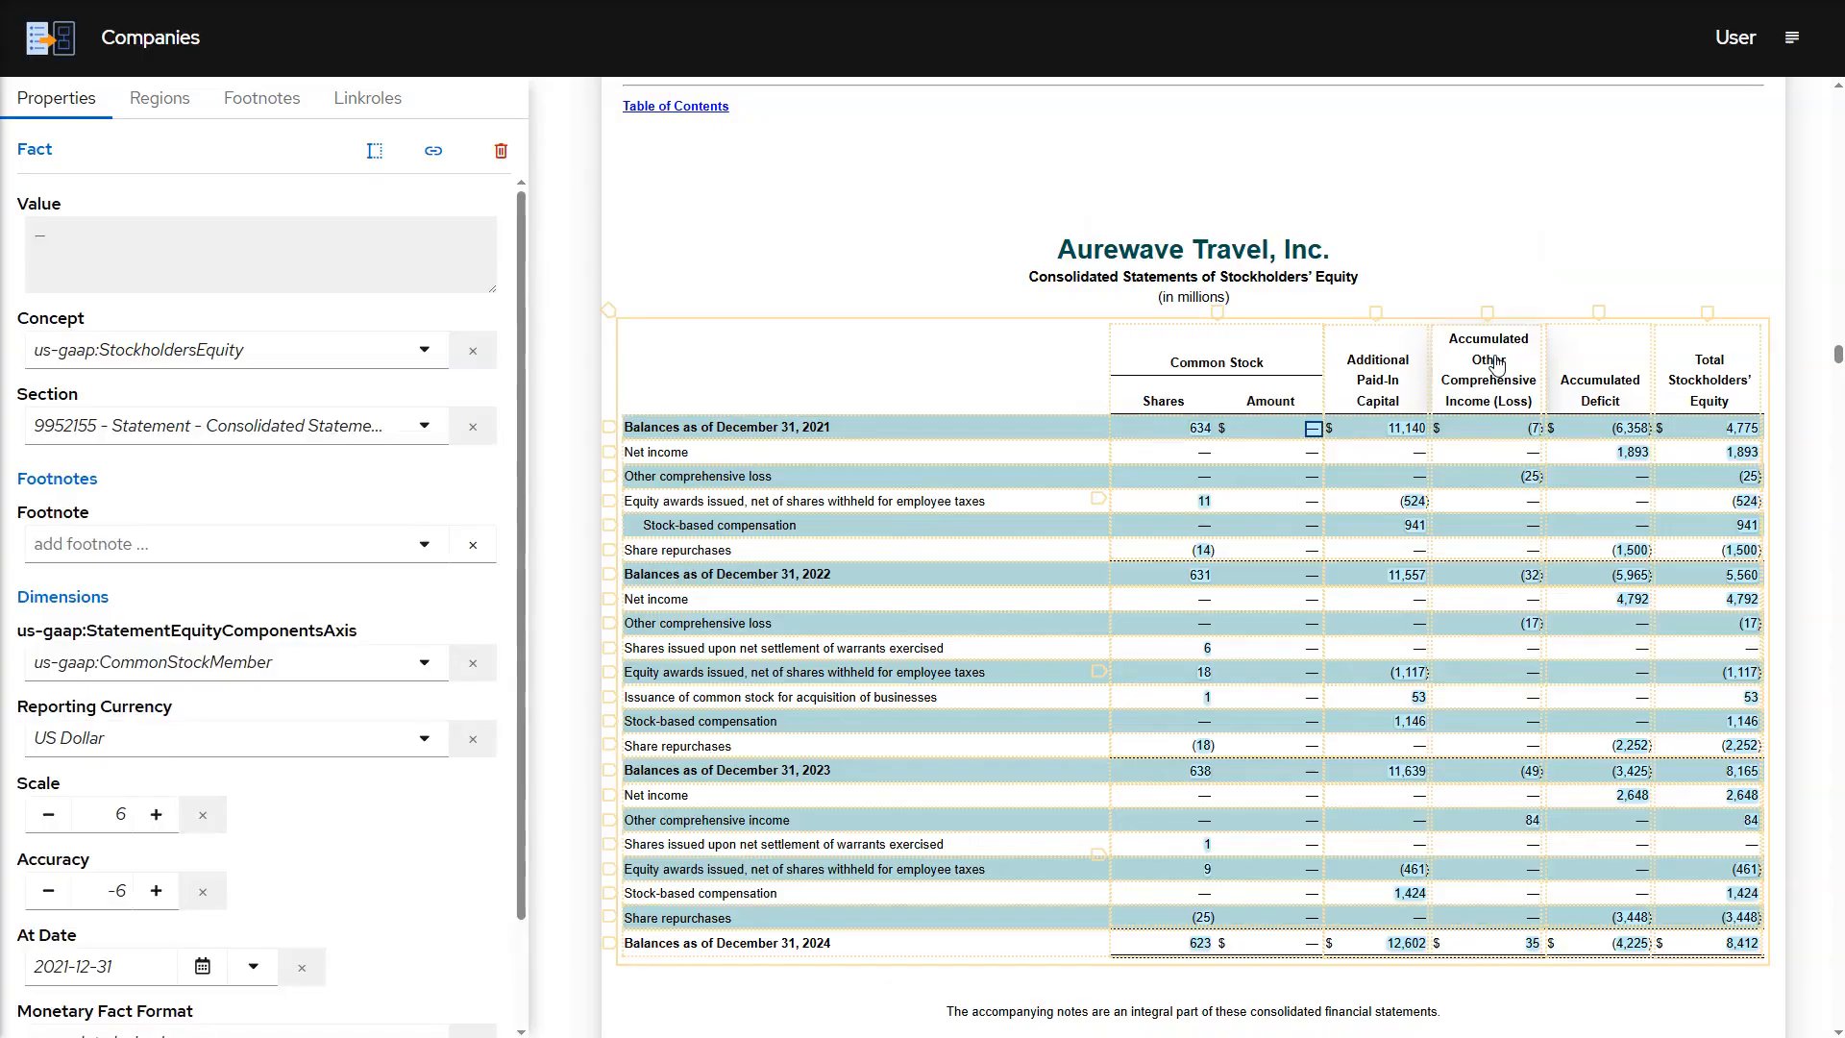
scroll(433, 957, "down", 2)
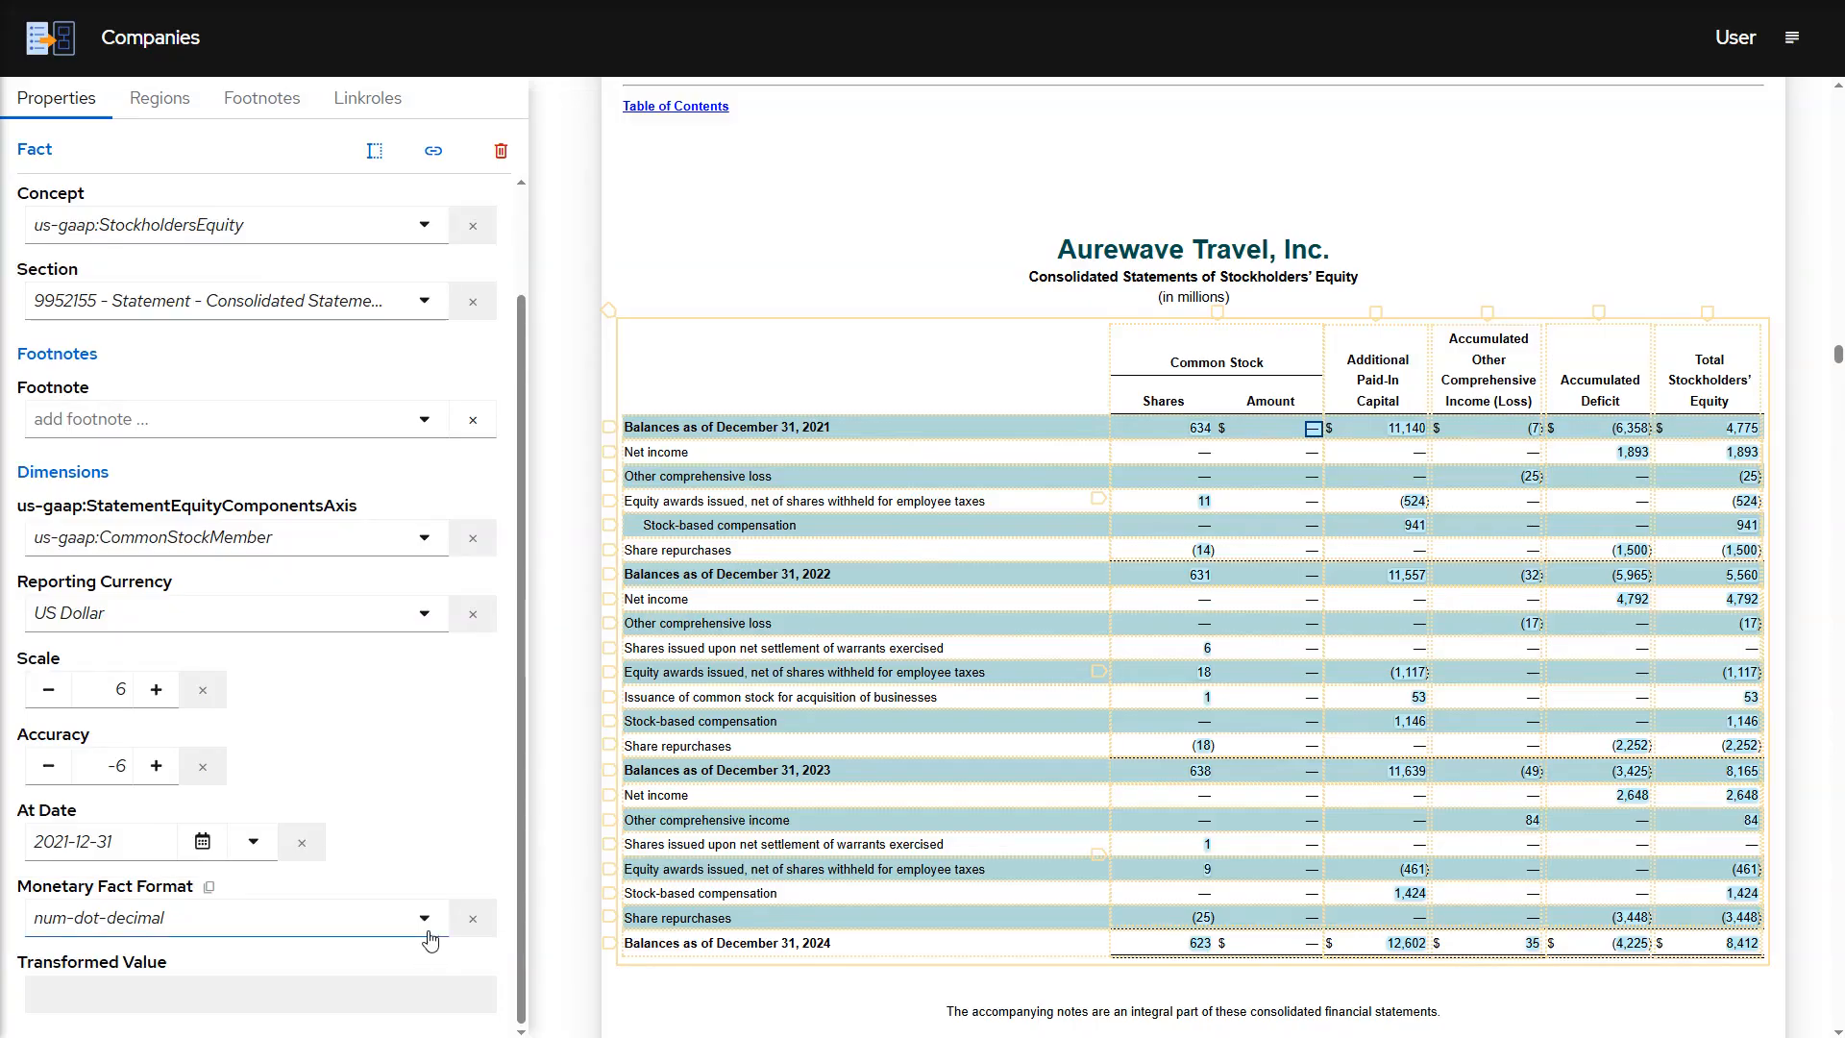
Set the monetary fact format to fixed-zero for the Common Stock Amount dash in the Balances as of December 31, 2021 row.
left_click(428, 921)
left_click(435, 744)
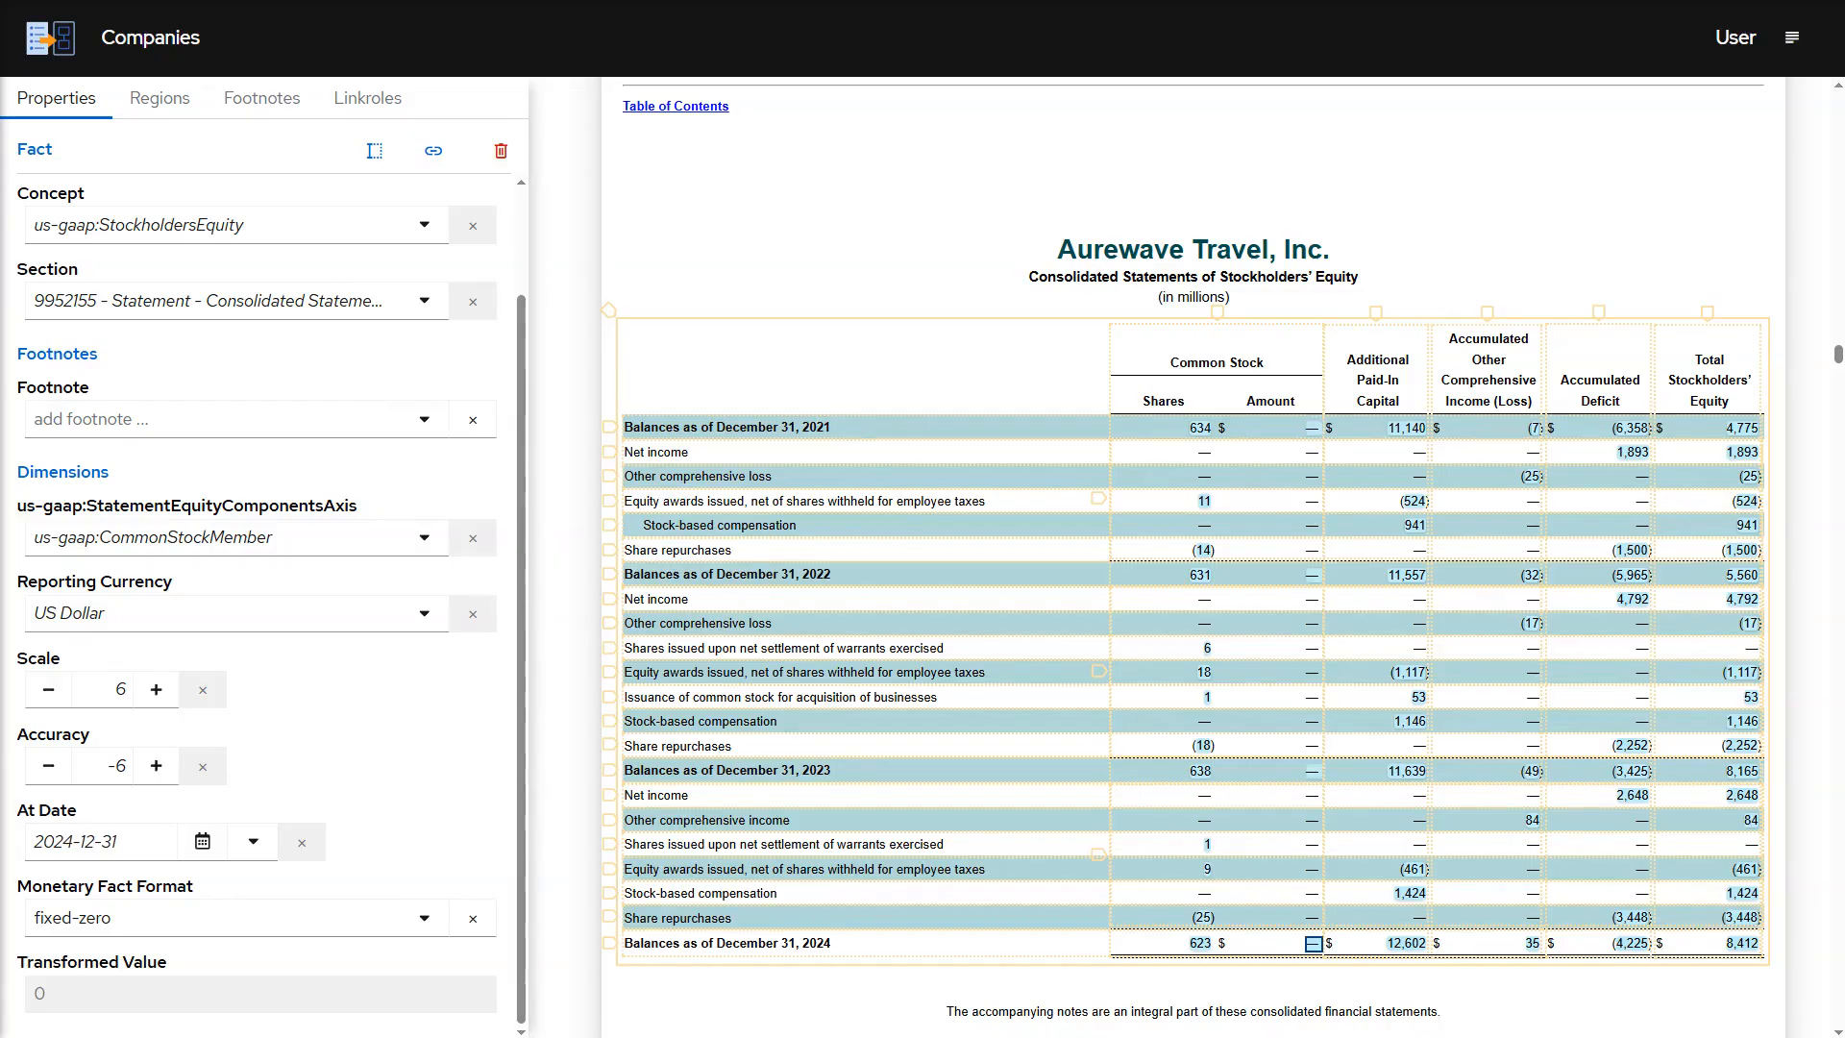
Set the December 31, 2021 balance's Shares fact concept to us-gaap:CommonStockSharesOutstanding, and select the Shares fact in the December 31, 2024 balance row.
left_click(1202, 428)
left_click(344, 221)
type("us-gaap:CommonStockSharesOutstanding")
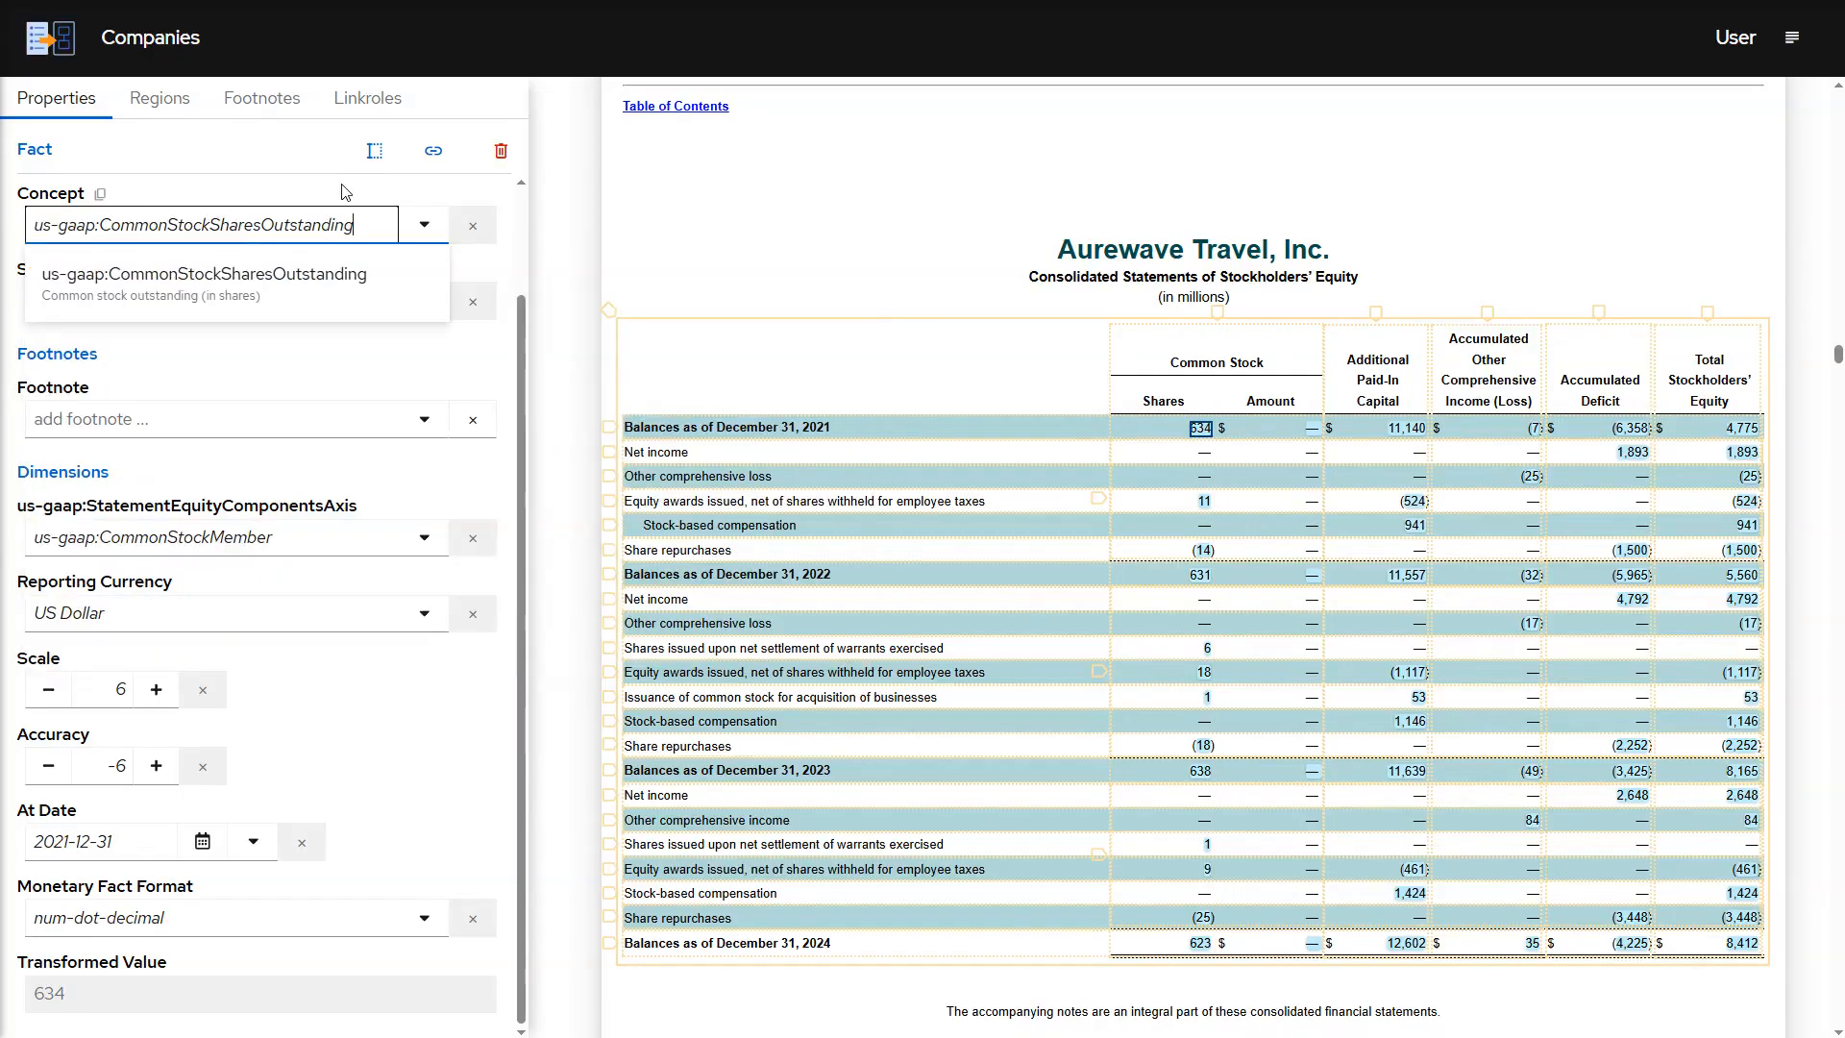
left_click(376, 273)
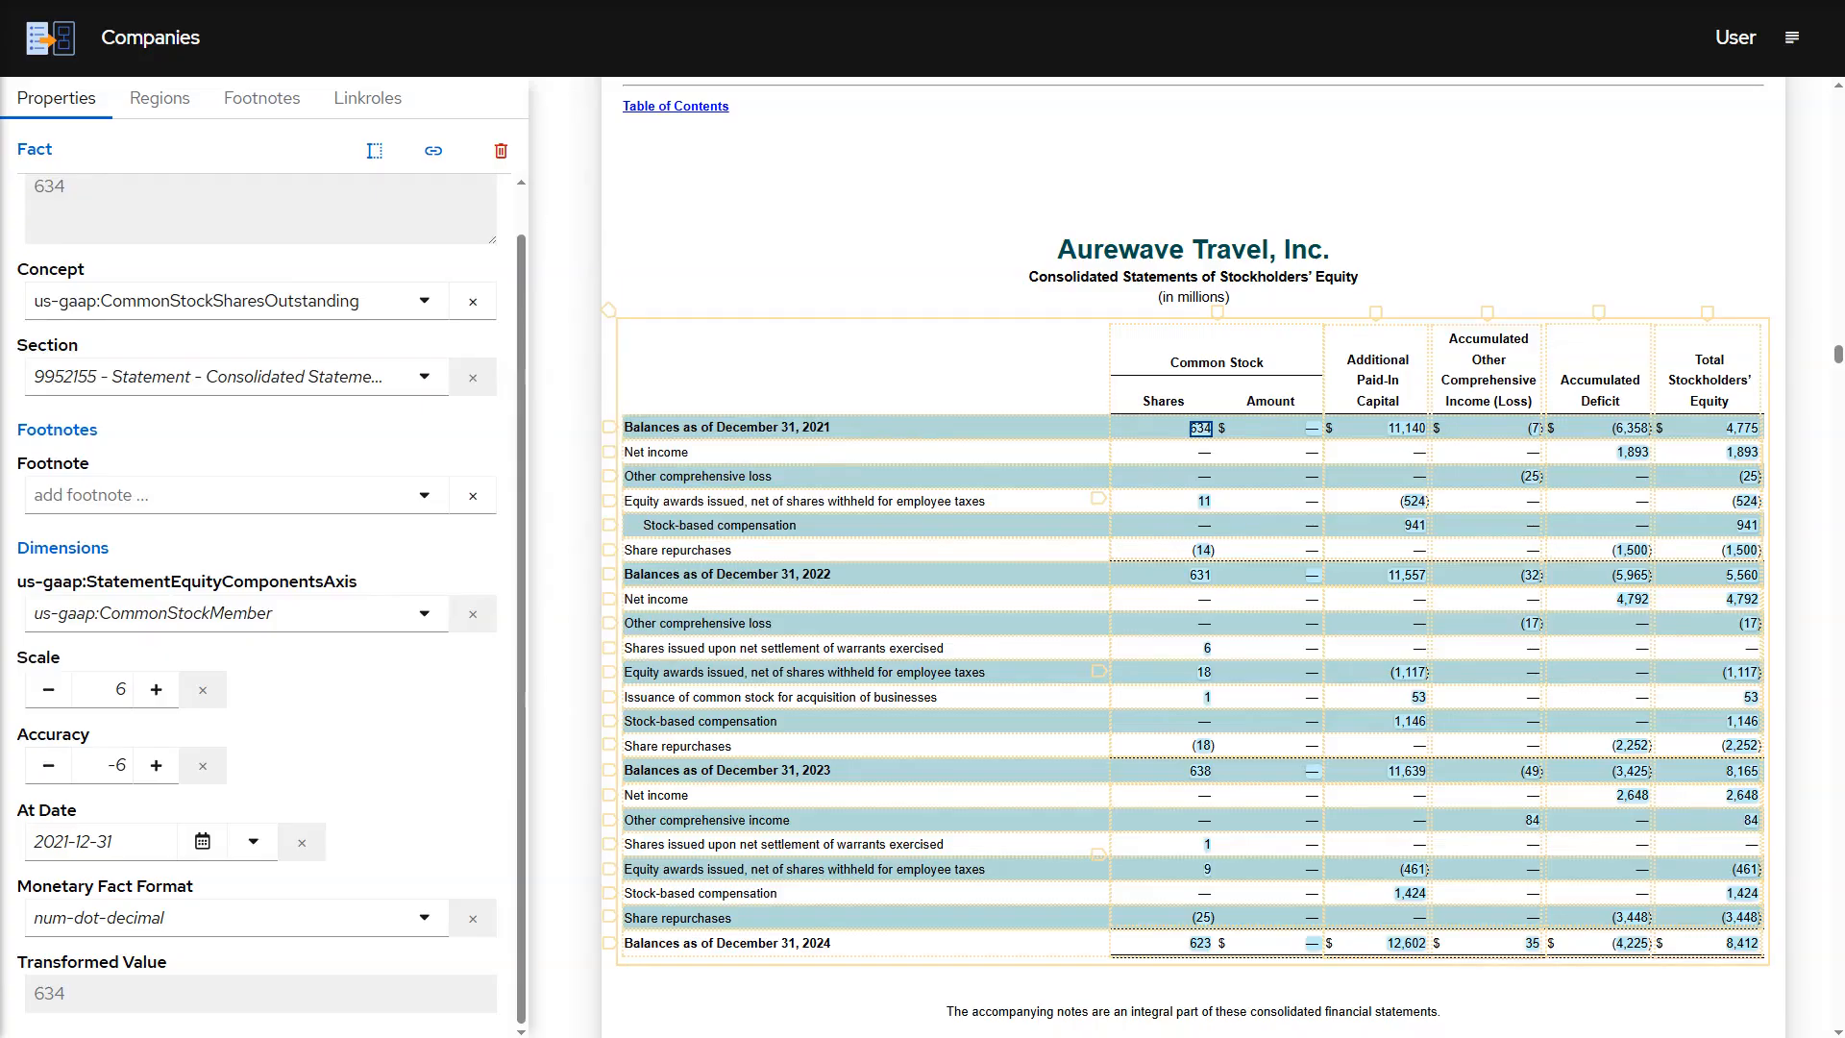
left_click(1200, 944)
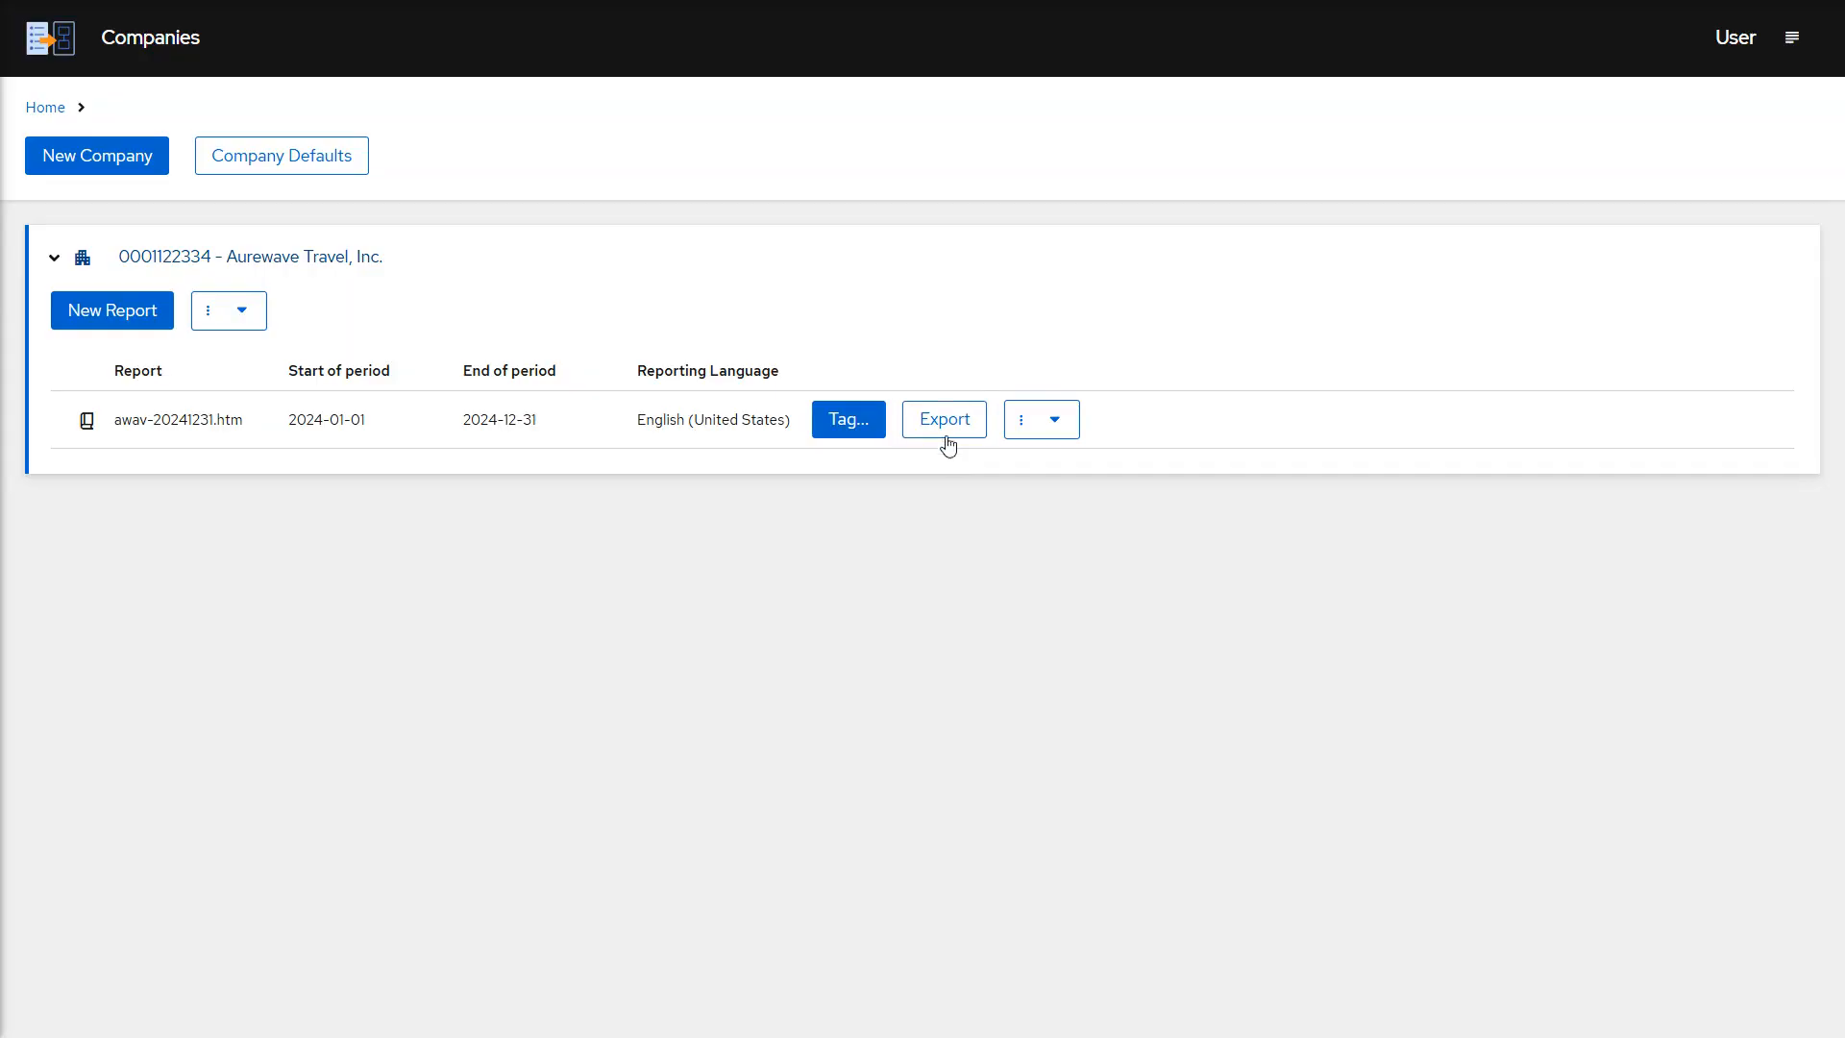
Export the awav-20241231.htm report and open the export's messages.
left_click(945, 420)
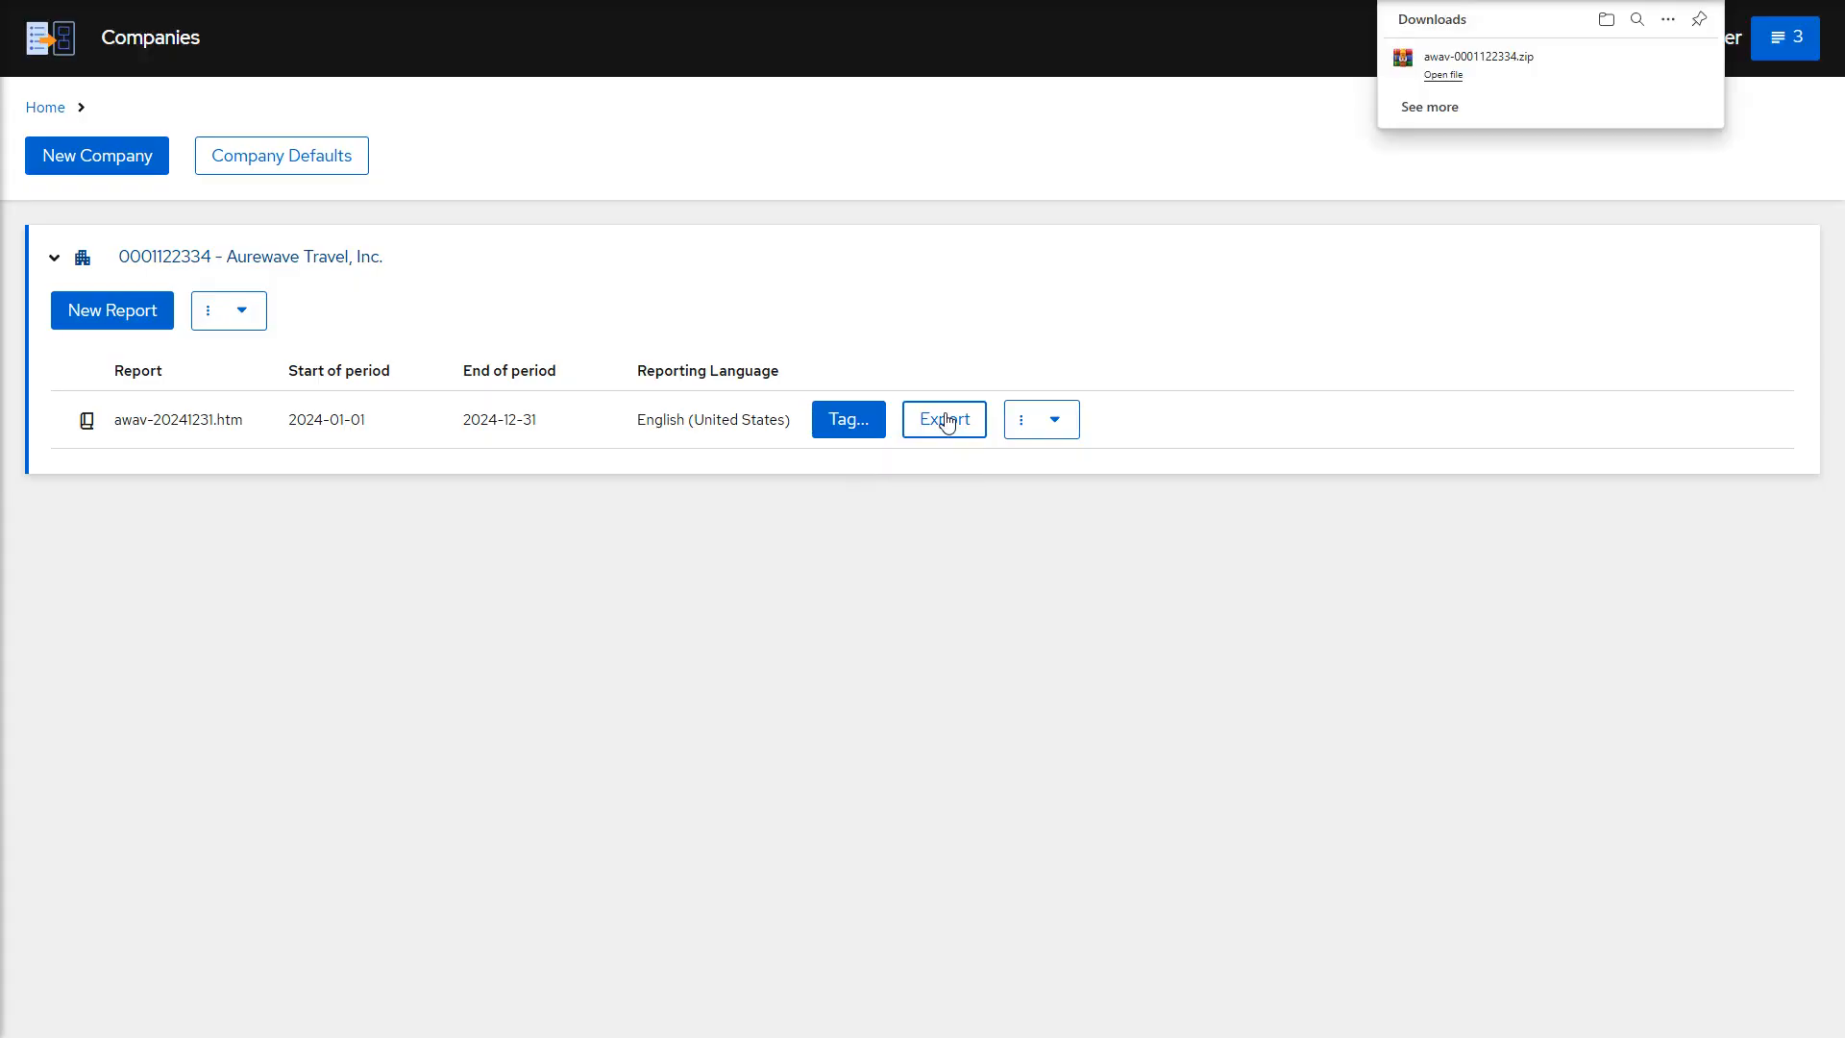
left_click(1786, 38)
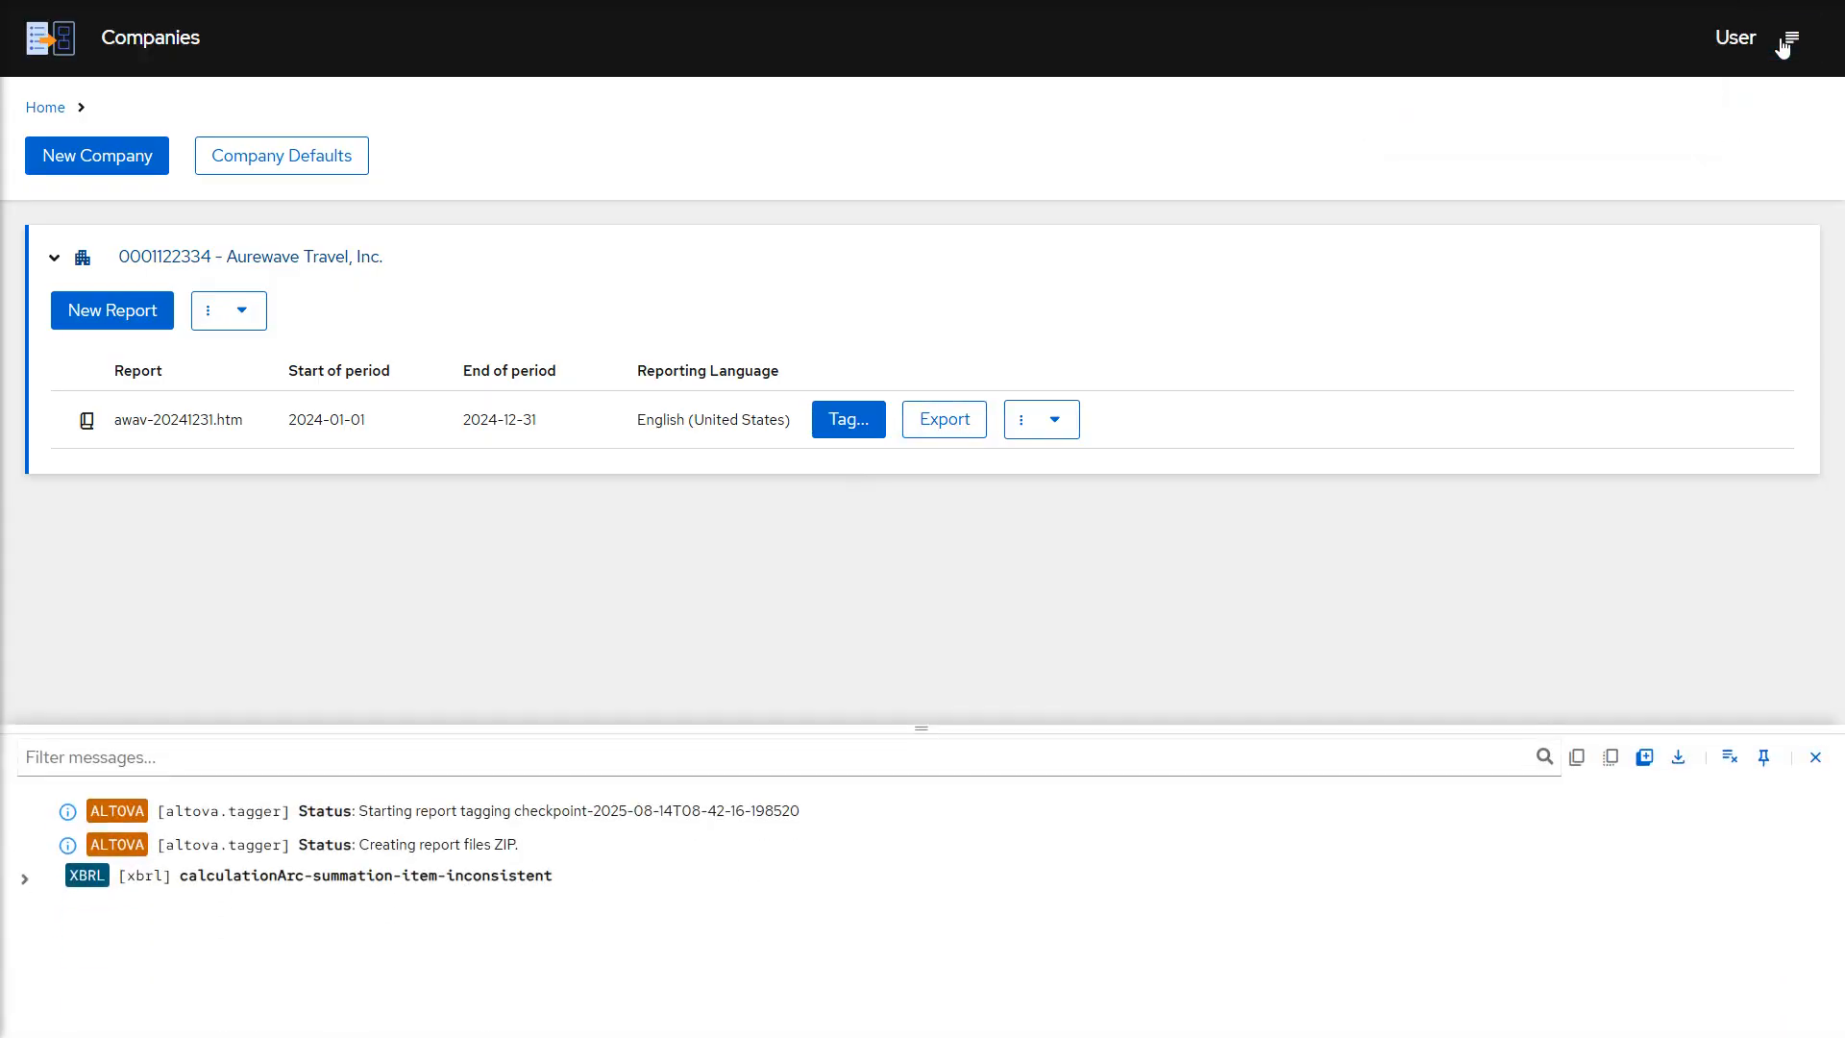